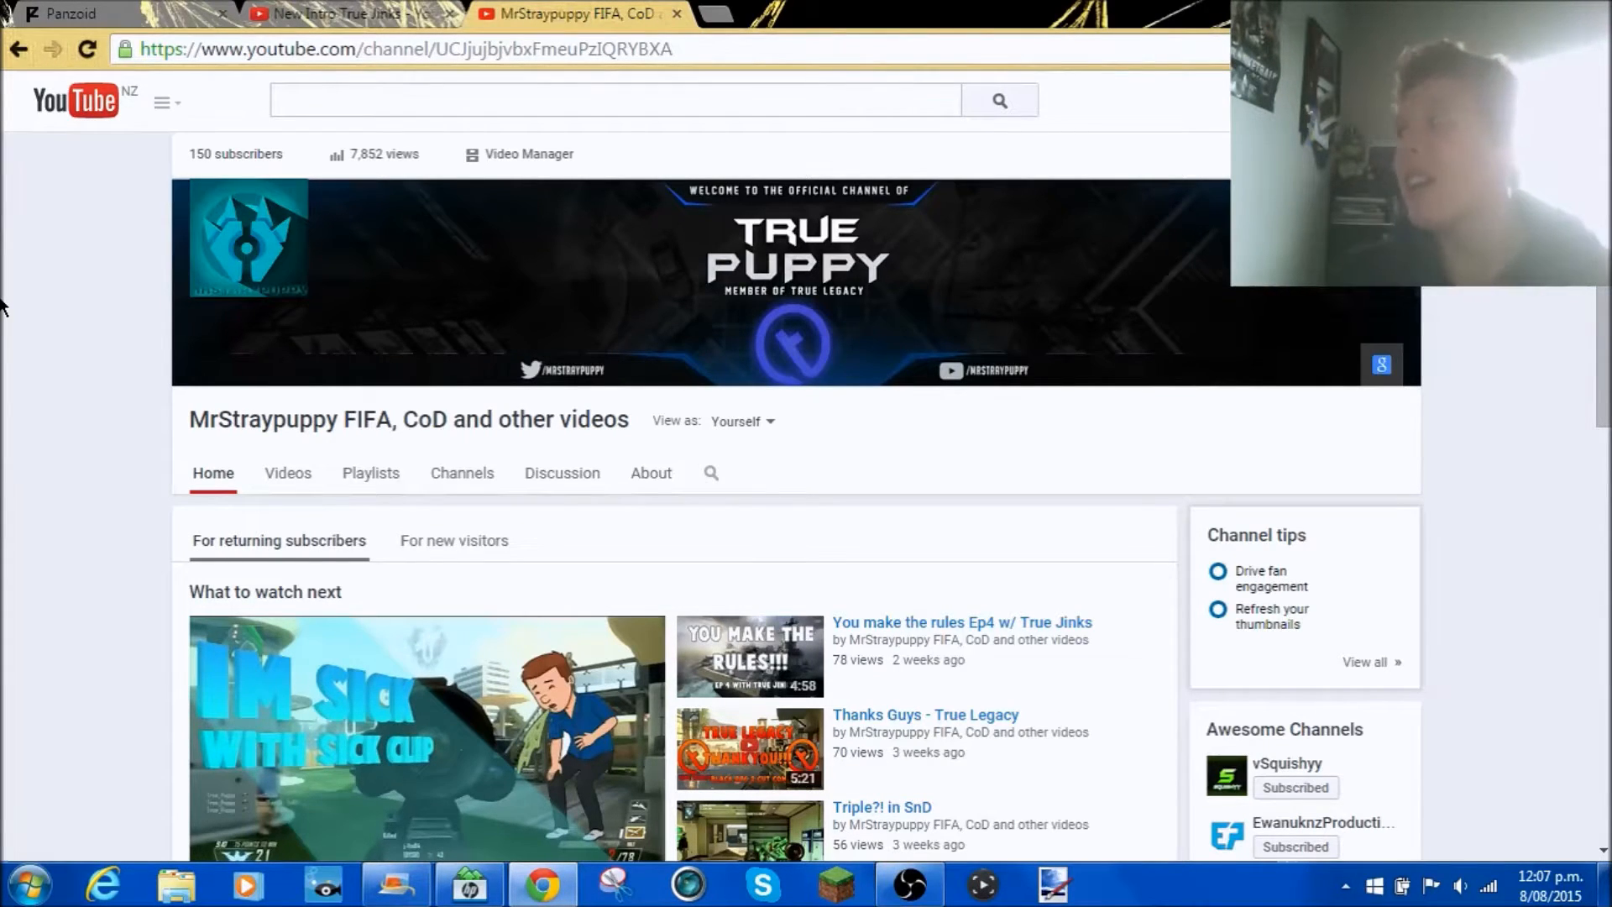
Look through the channel page down to its popular uploads and recent activities, and dismiss the Norton notification
scroll(671, 503, down, 10)
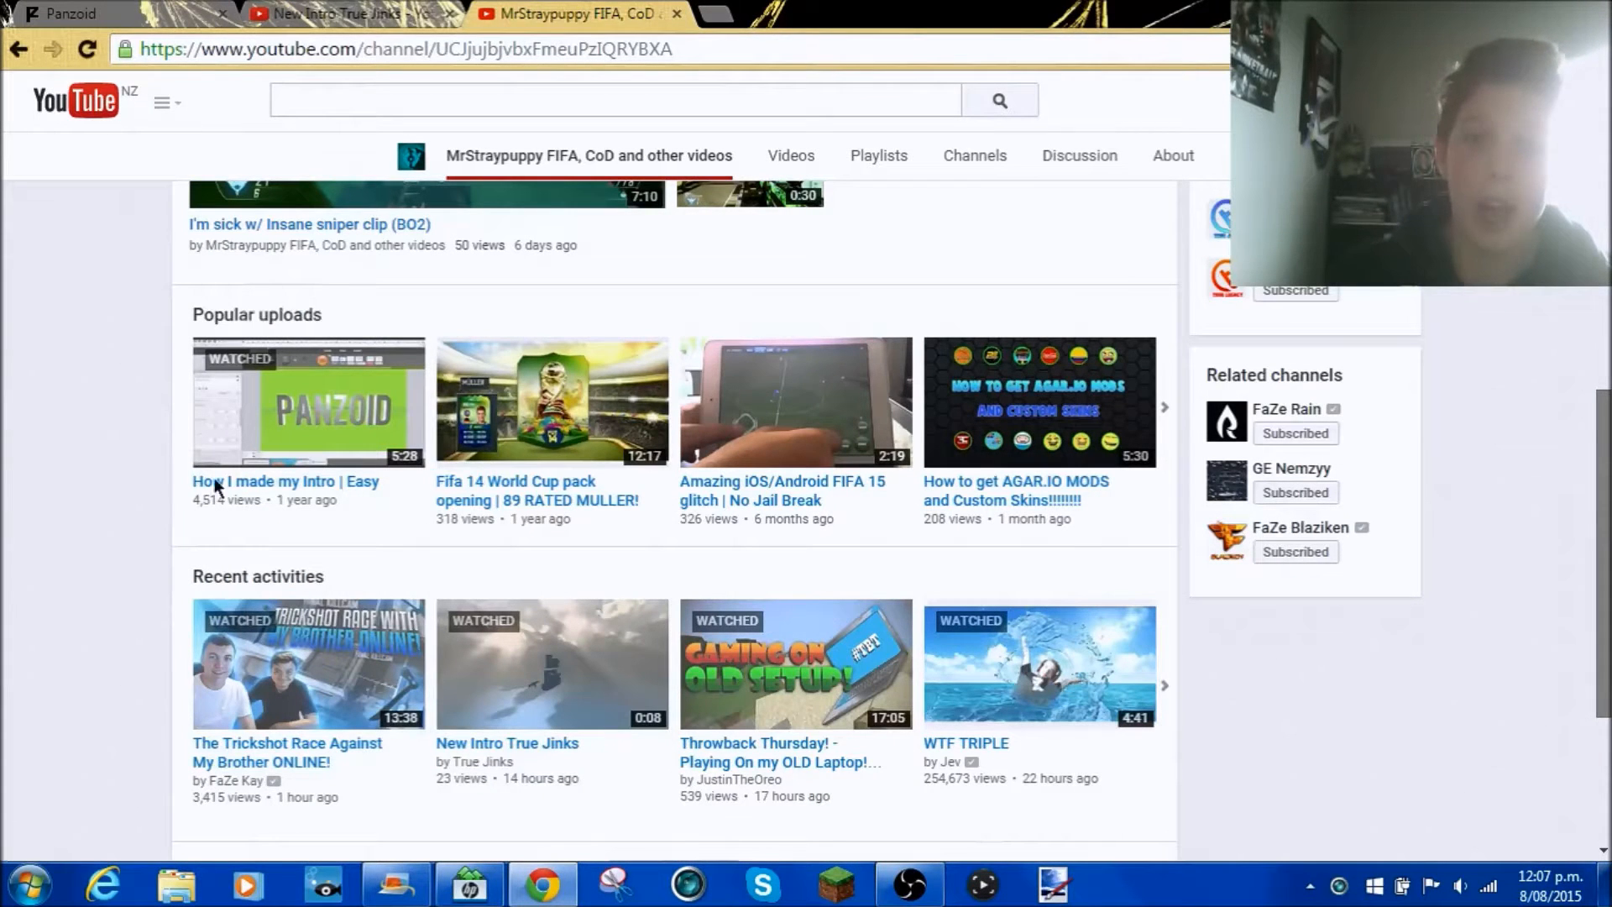
scroll(277, 508, up, 1)
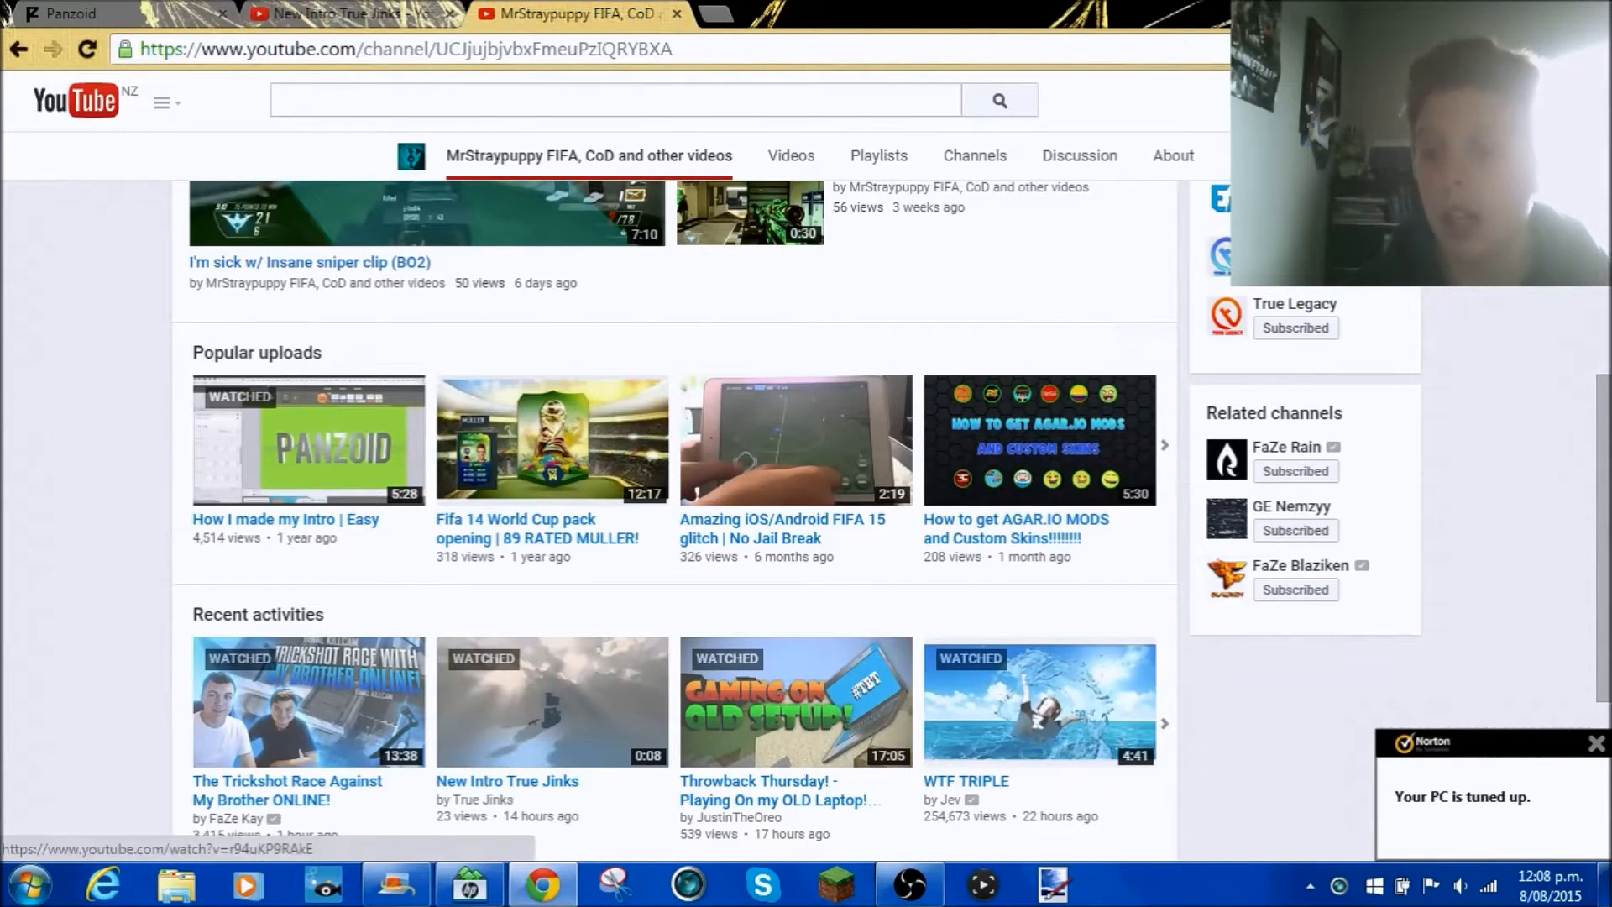
click(1598, 751)
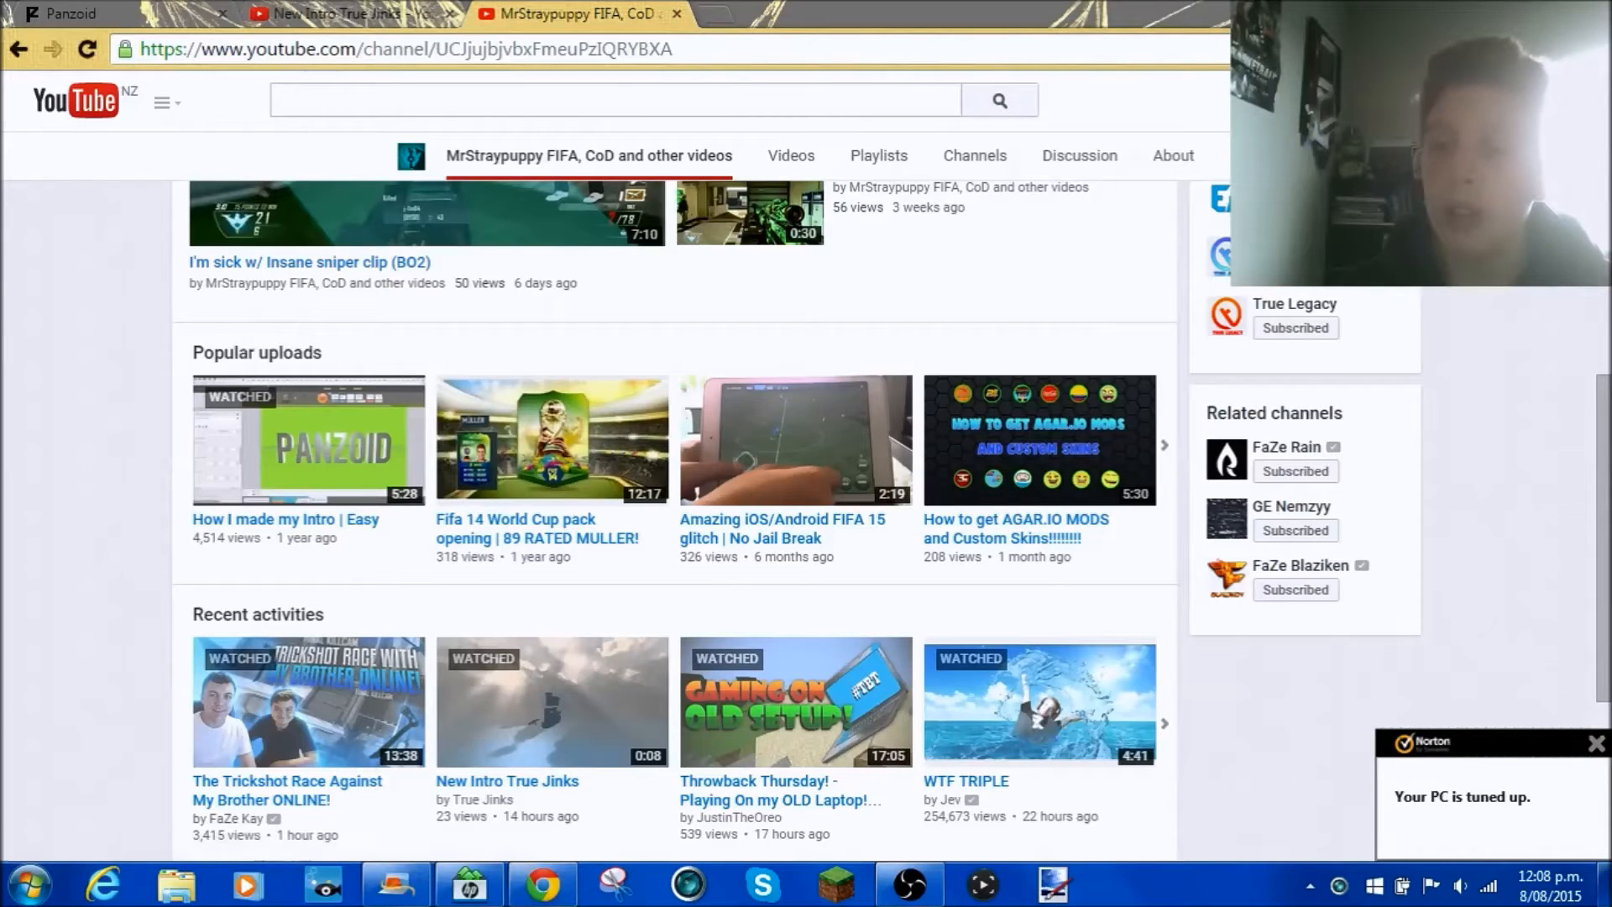
click(1599, 744)
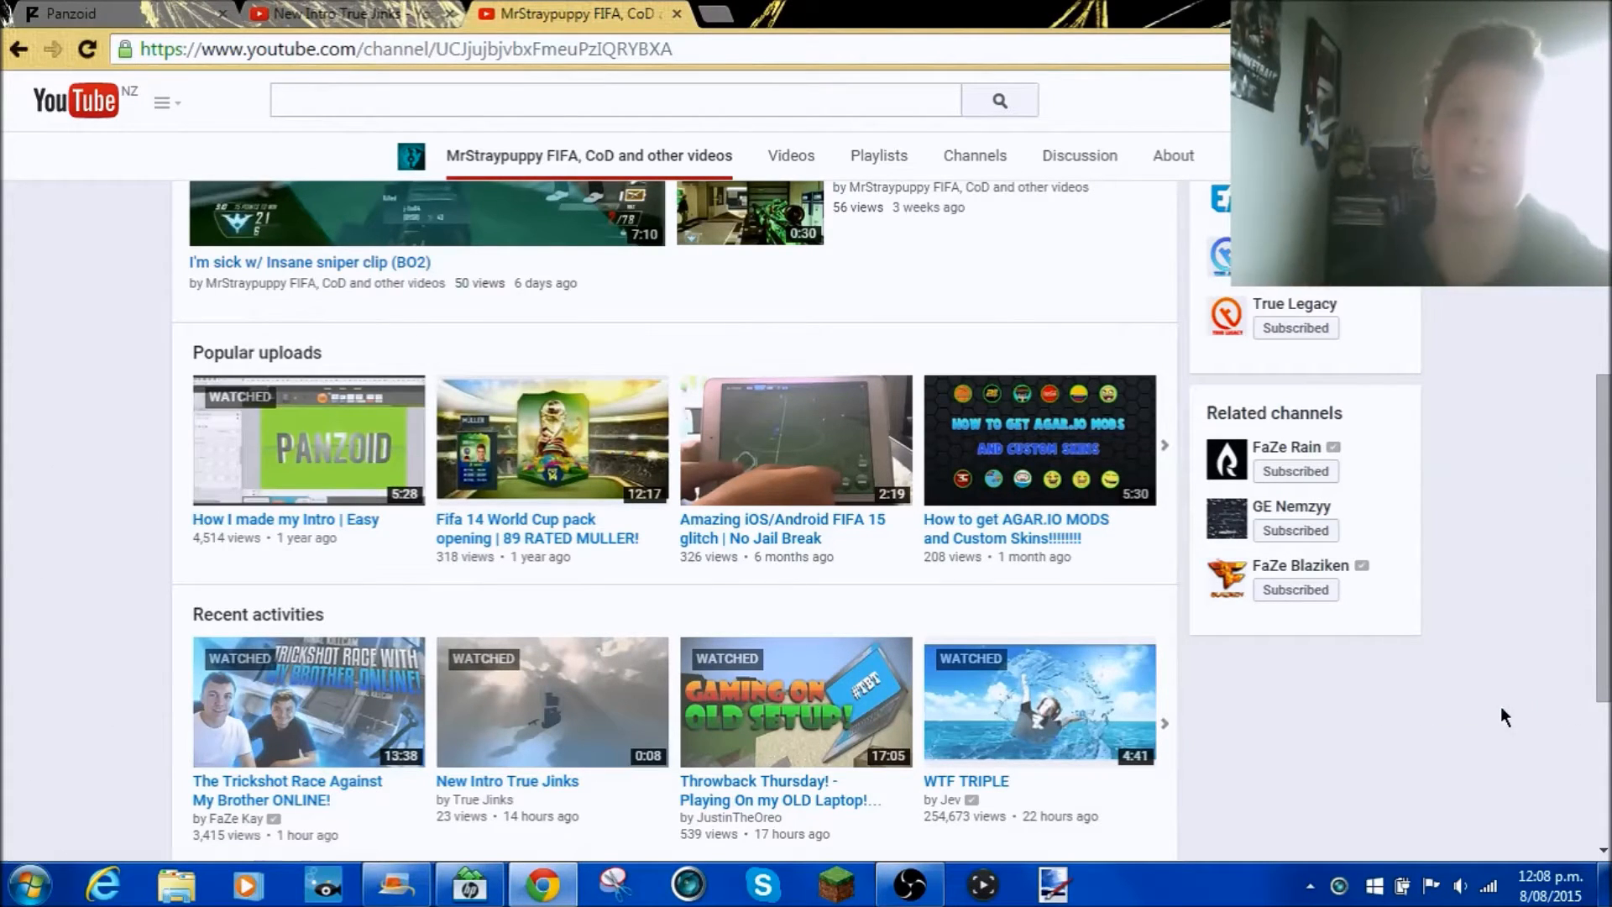
Watch the "New Intro True Jinks" video from the start, replay it, and pause it at 0:03
click(346, 13)
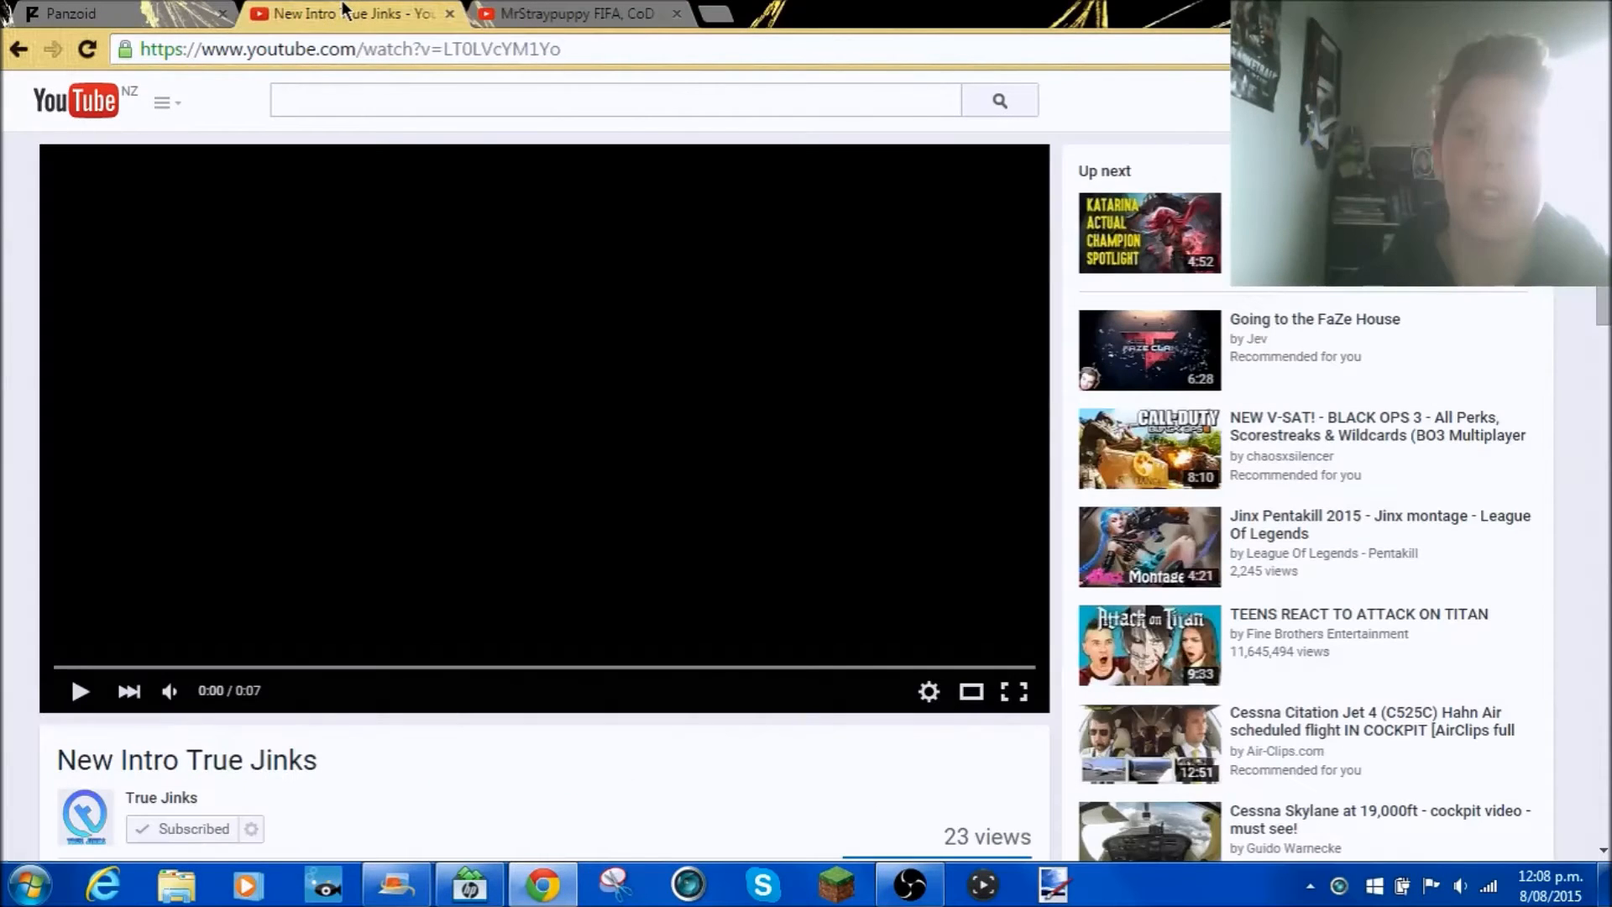
click(81, 692)
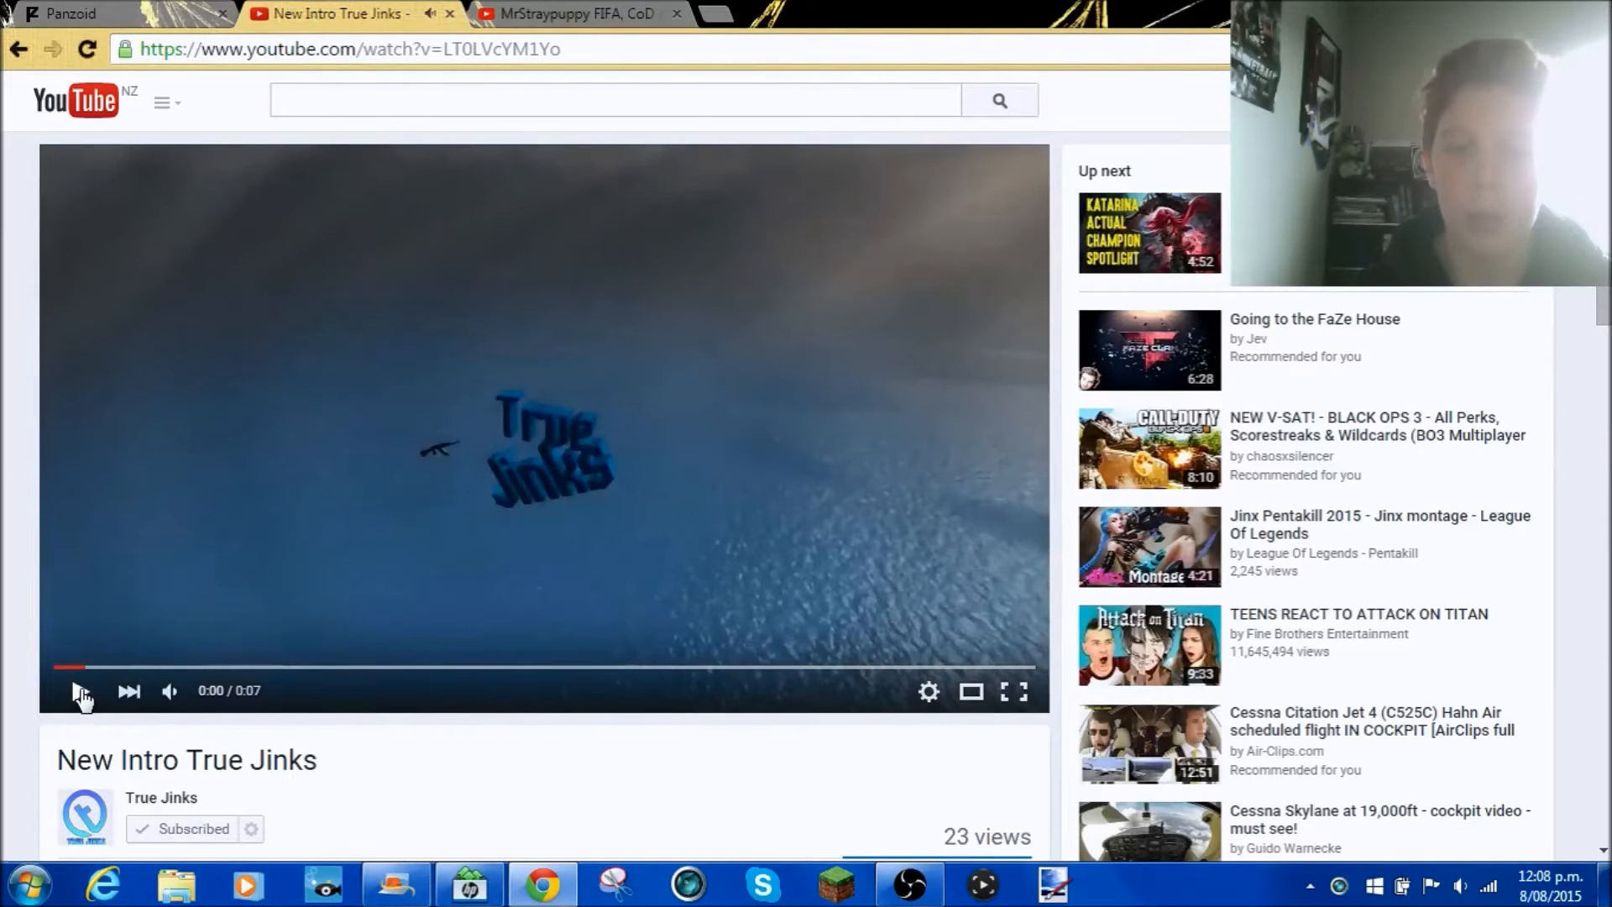
drag(83, 667, 54, 698)
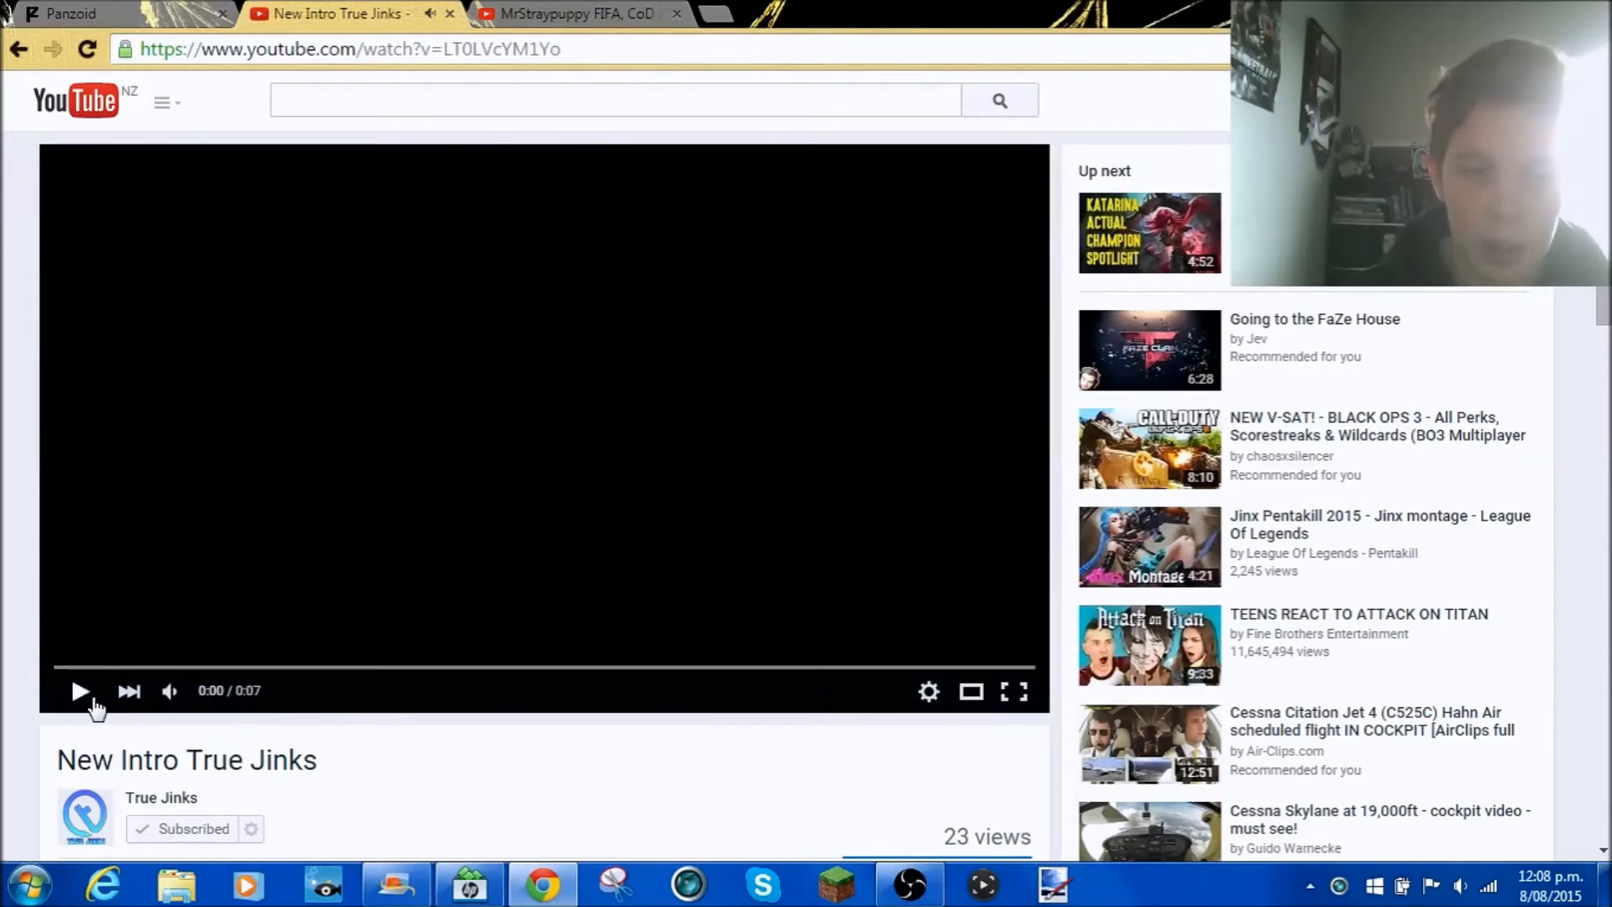
click(83, 694)
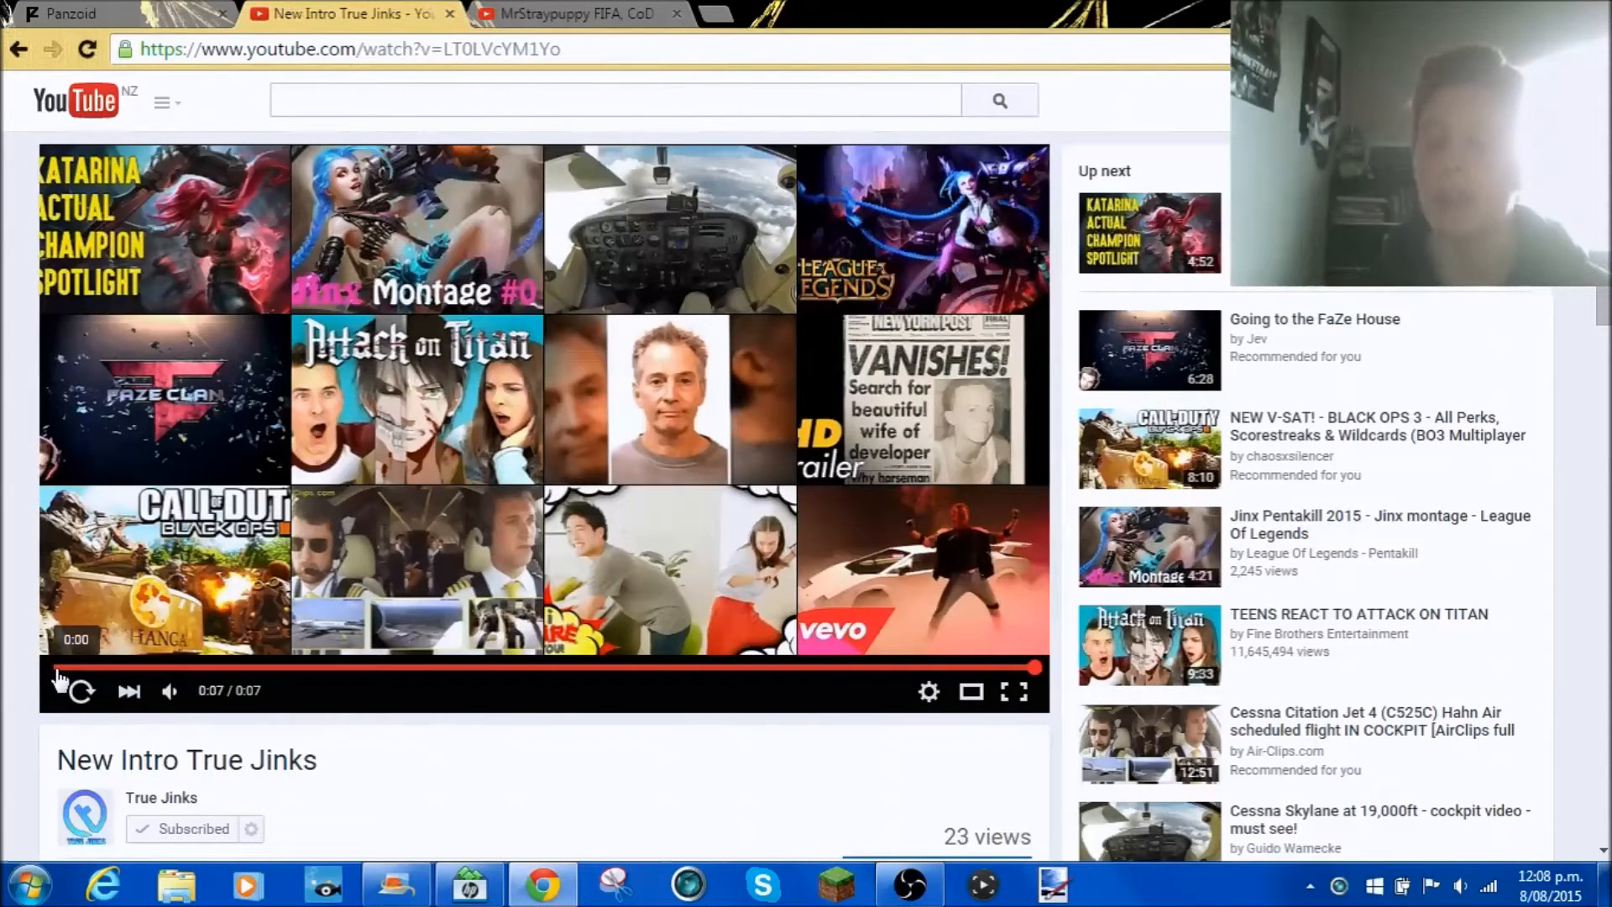
click(81, 691)
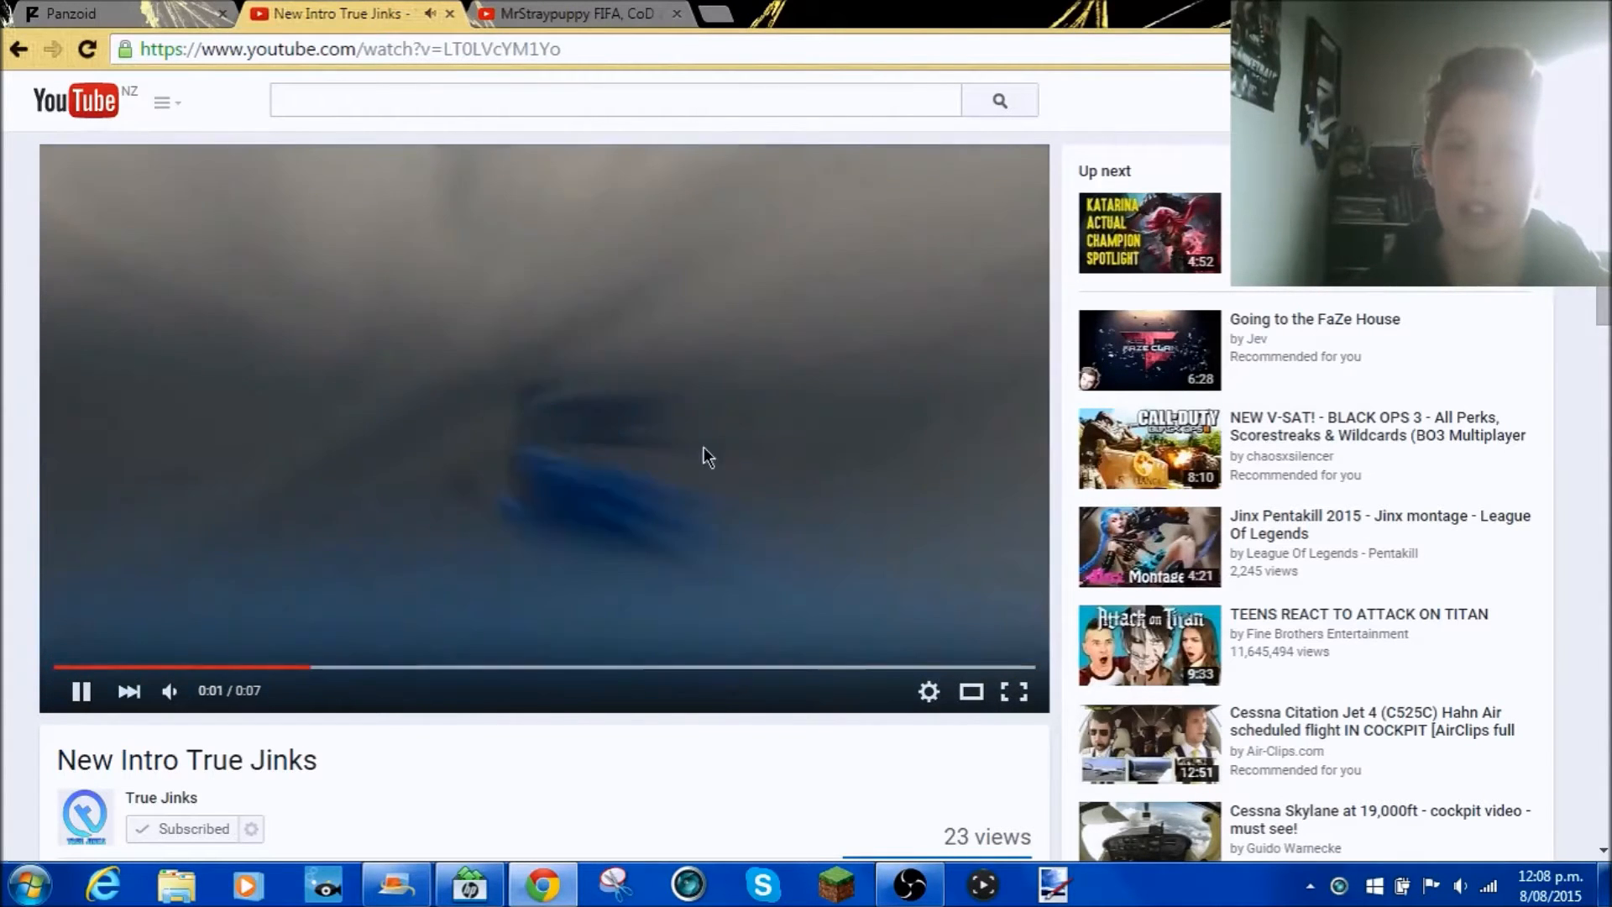
click(430, 541)
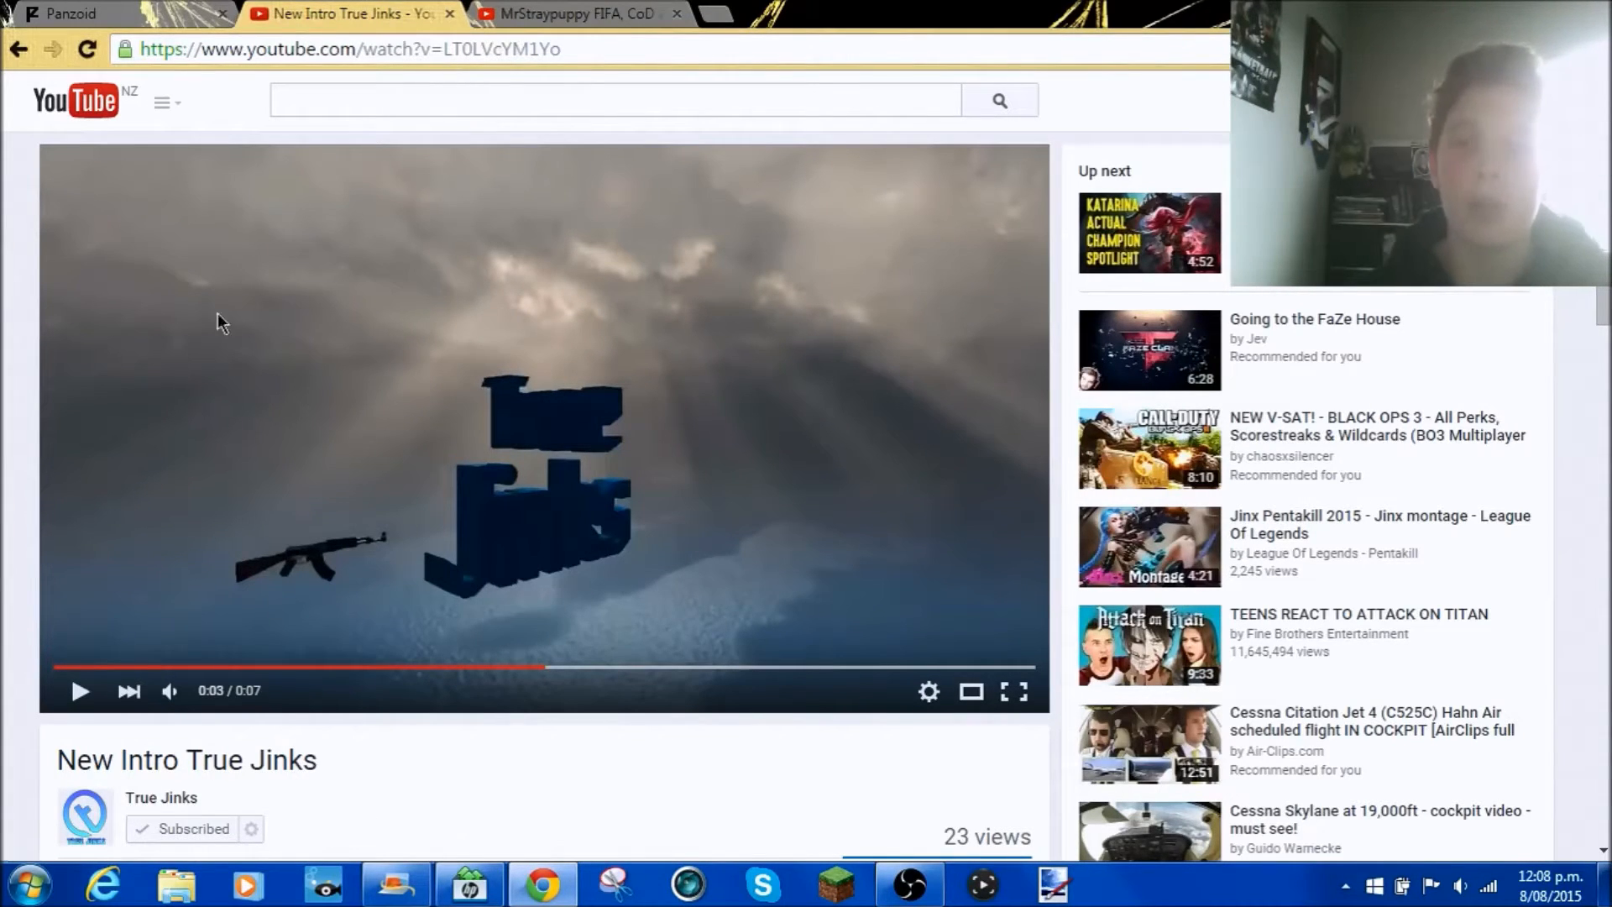
Switch to the Panzoid site and open the Clipmaker 0.5 Alpha tool
click(87, 13)
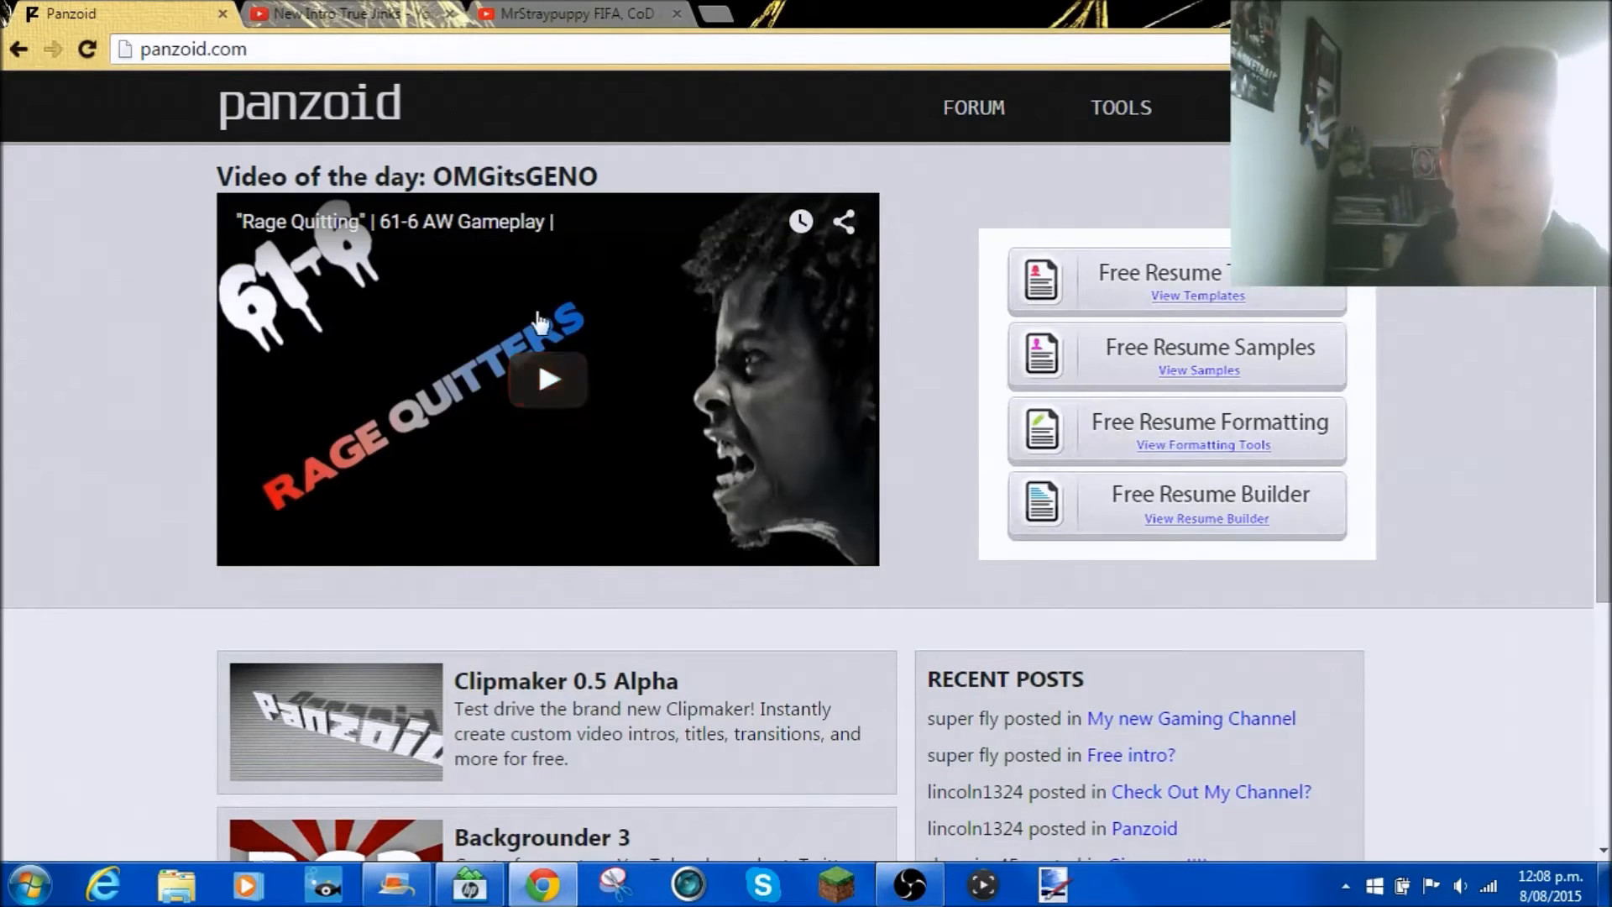
drag(1601, 277, 1602, 414)
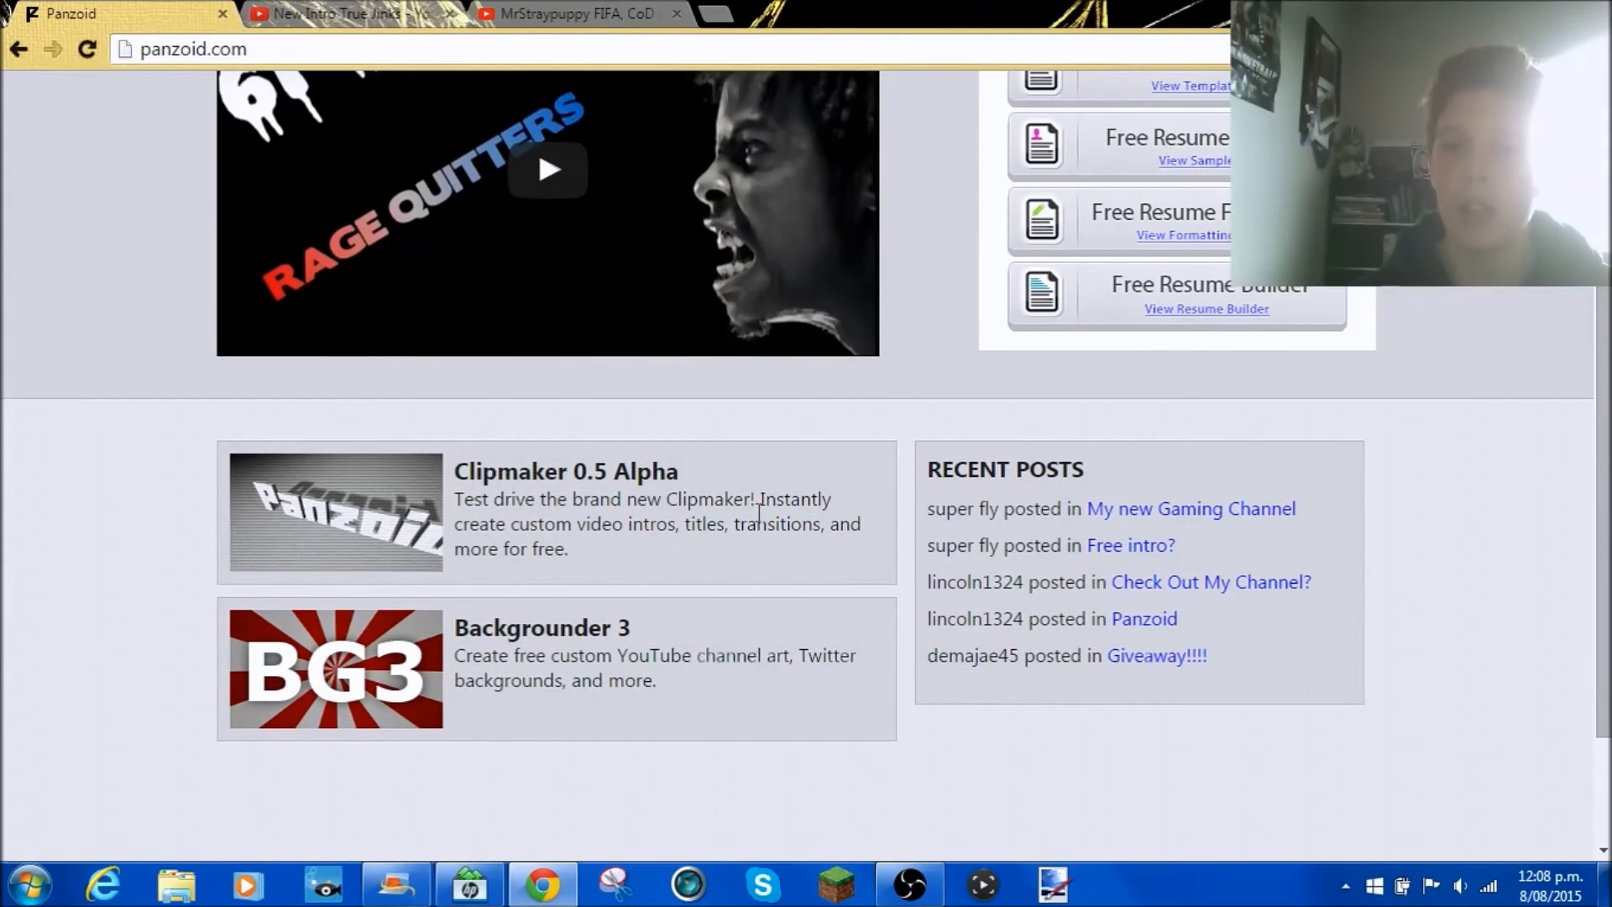
click(534, 482)
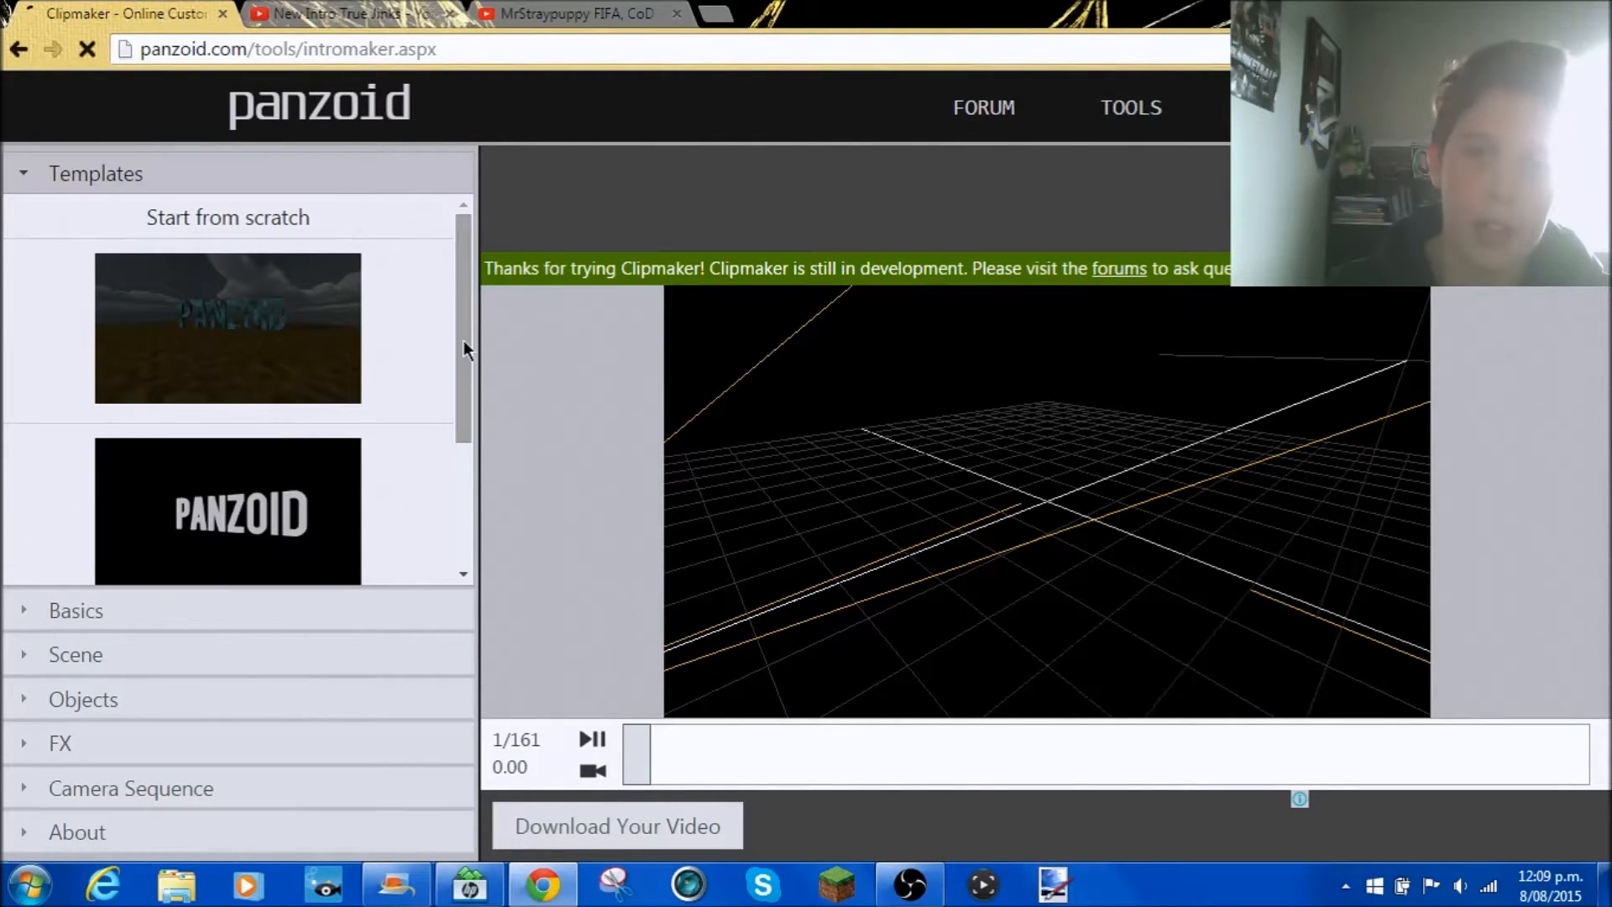
Try loading one of the ready-made Panzoid templates and previewing its animation through the camera view
scroll(465, 443, down, 2)
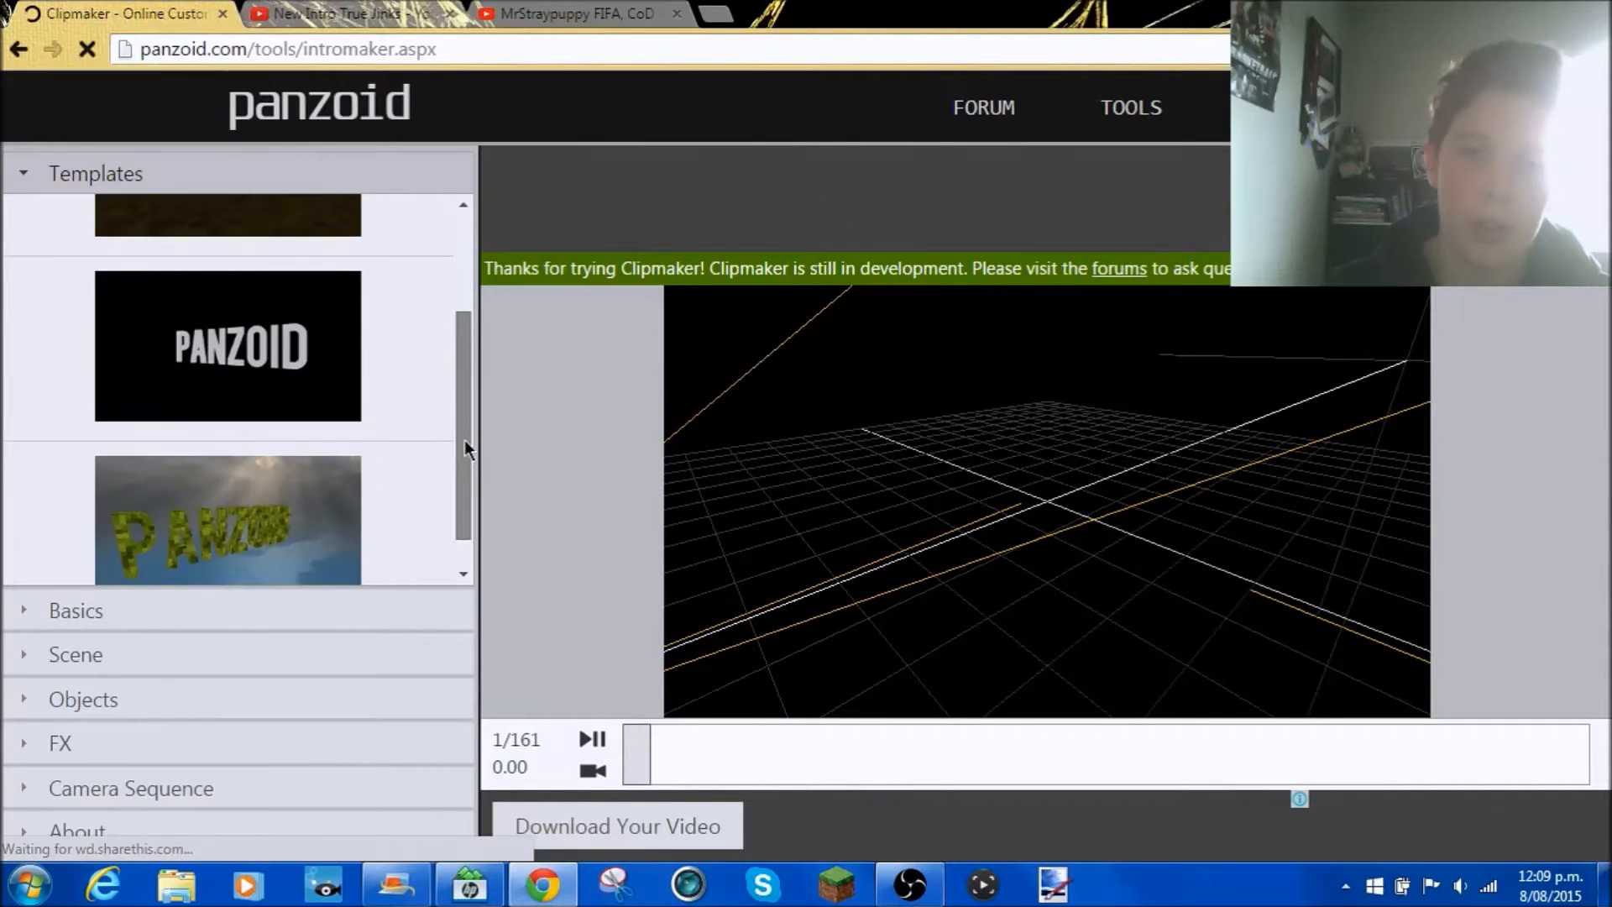
drag(477, 340, 470, 416)
click(285, 443)
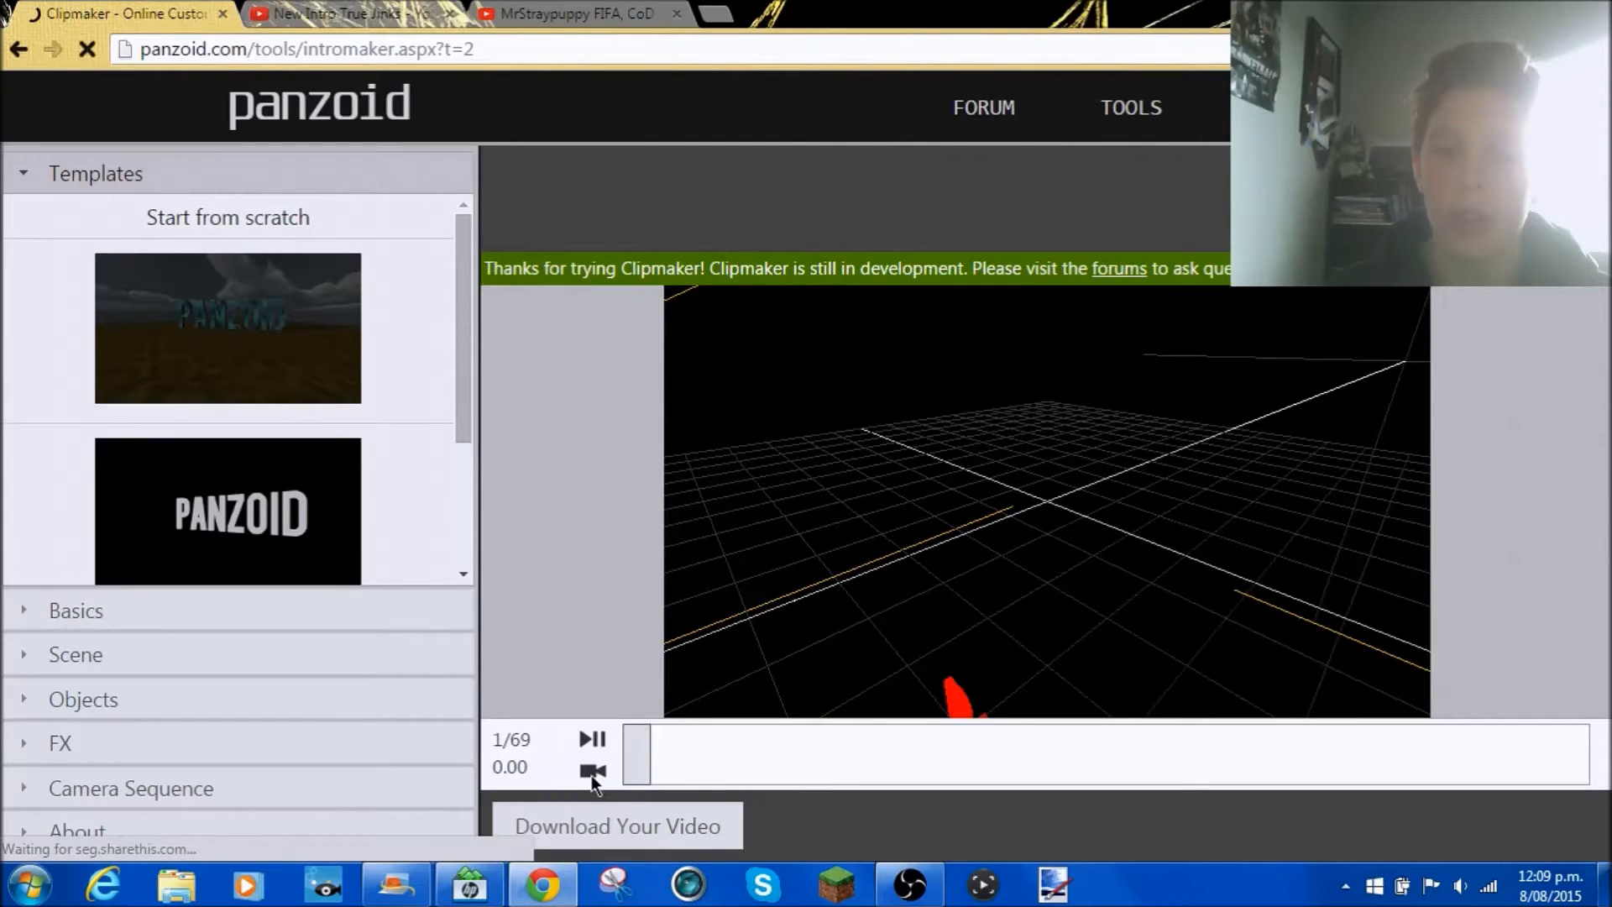
click(593, 772)
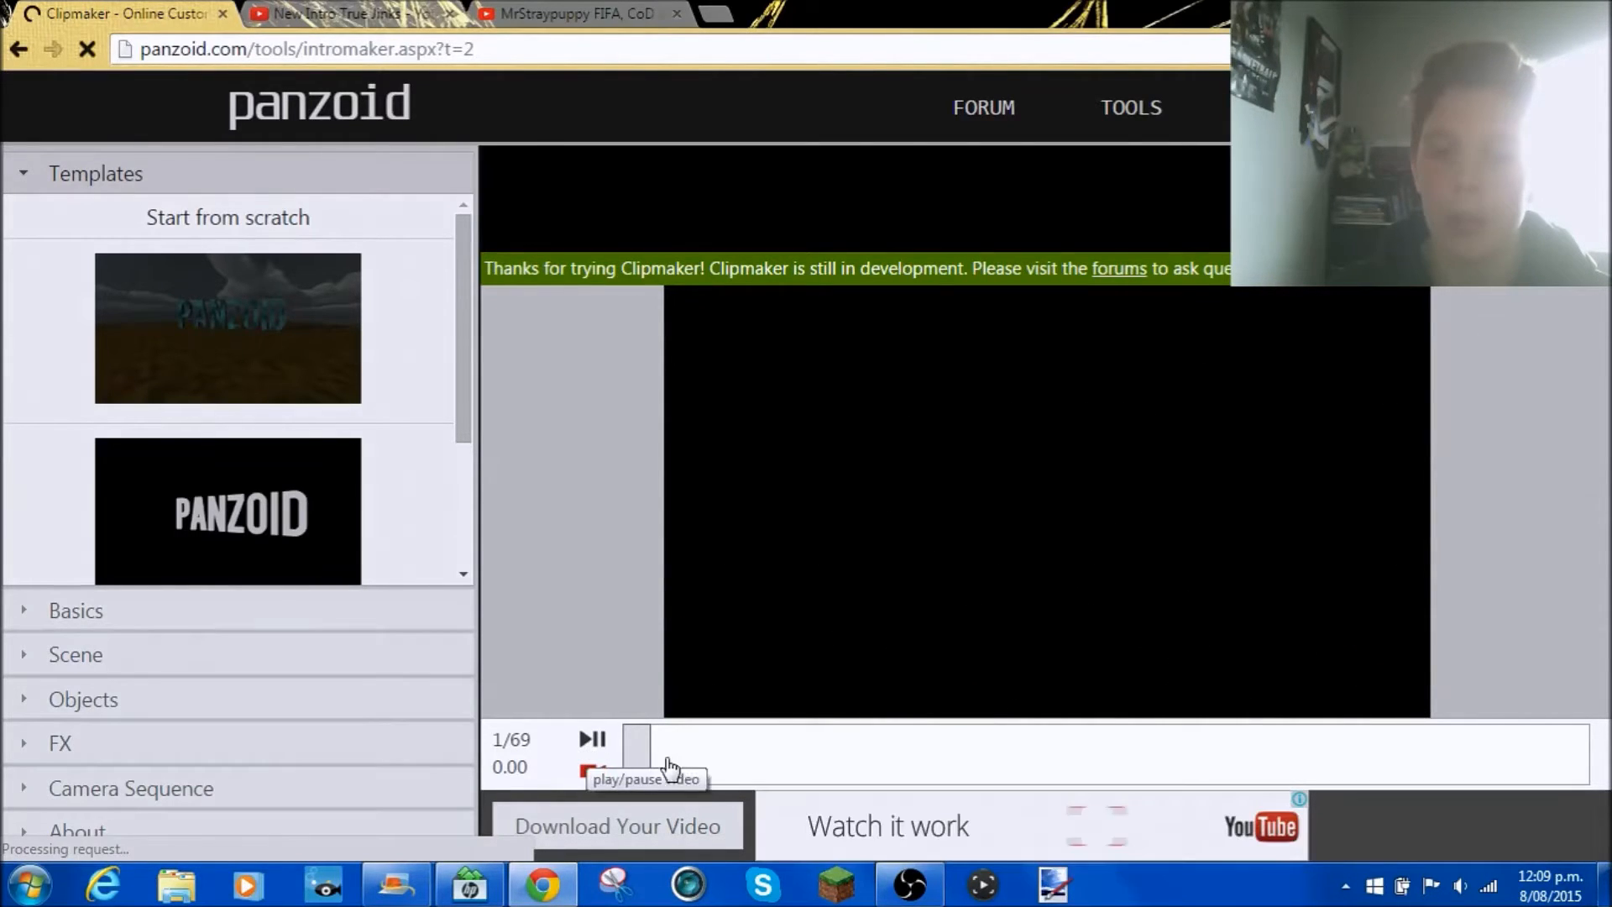
mouse_move(646, 754)
mouse_down()
mouse_move(686, 754)
mouse_move(617, 767)
mouse_up()
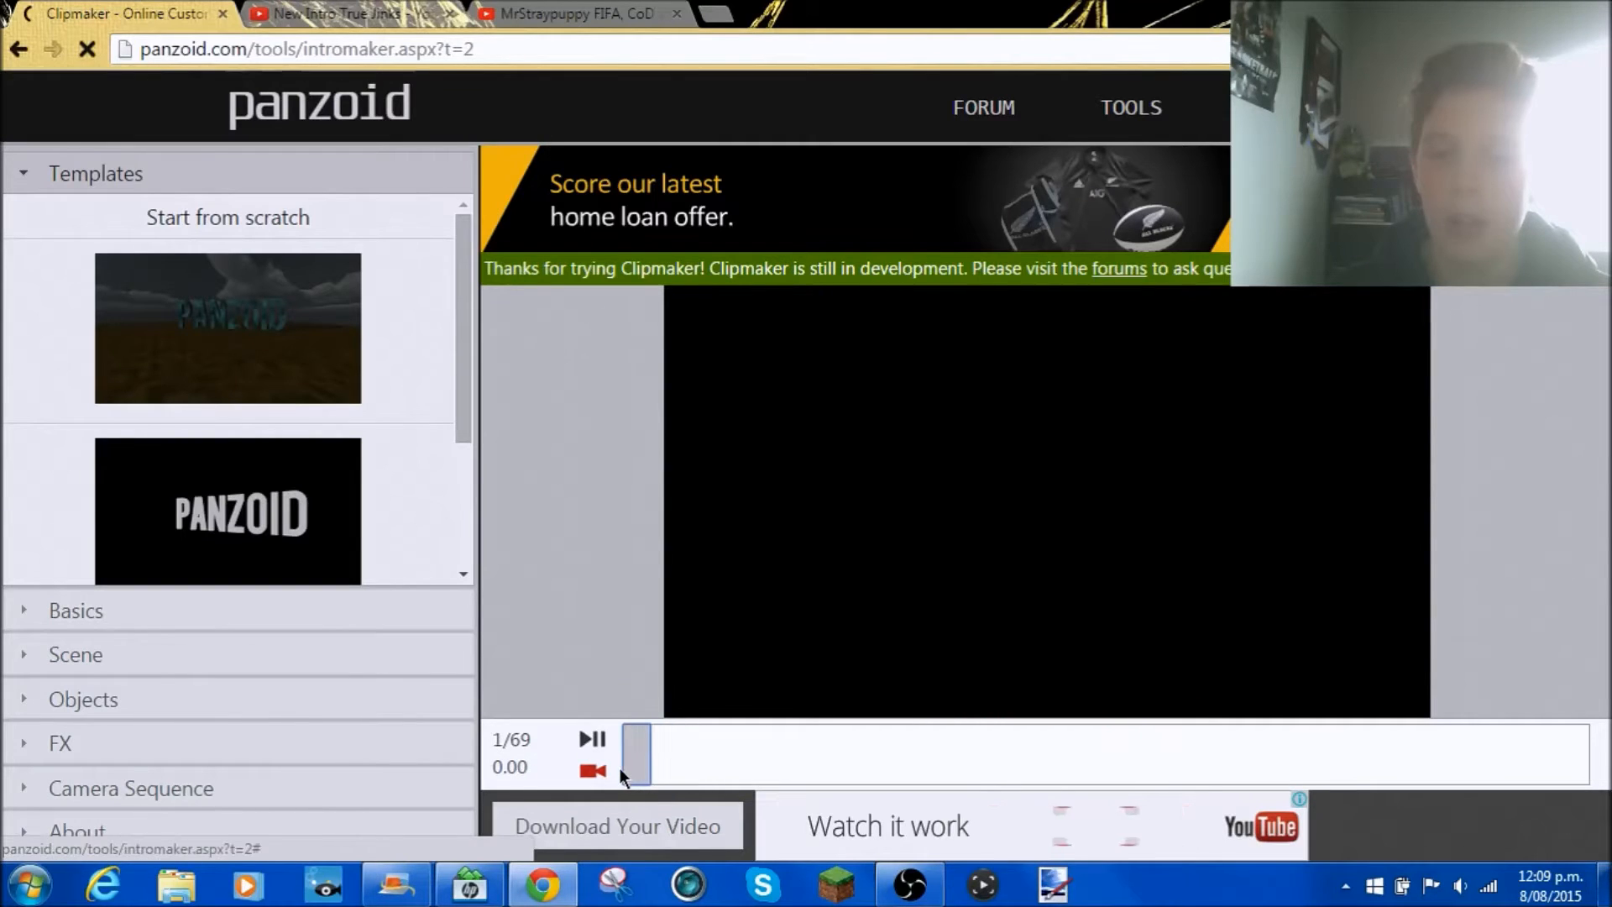
click(590, 743)
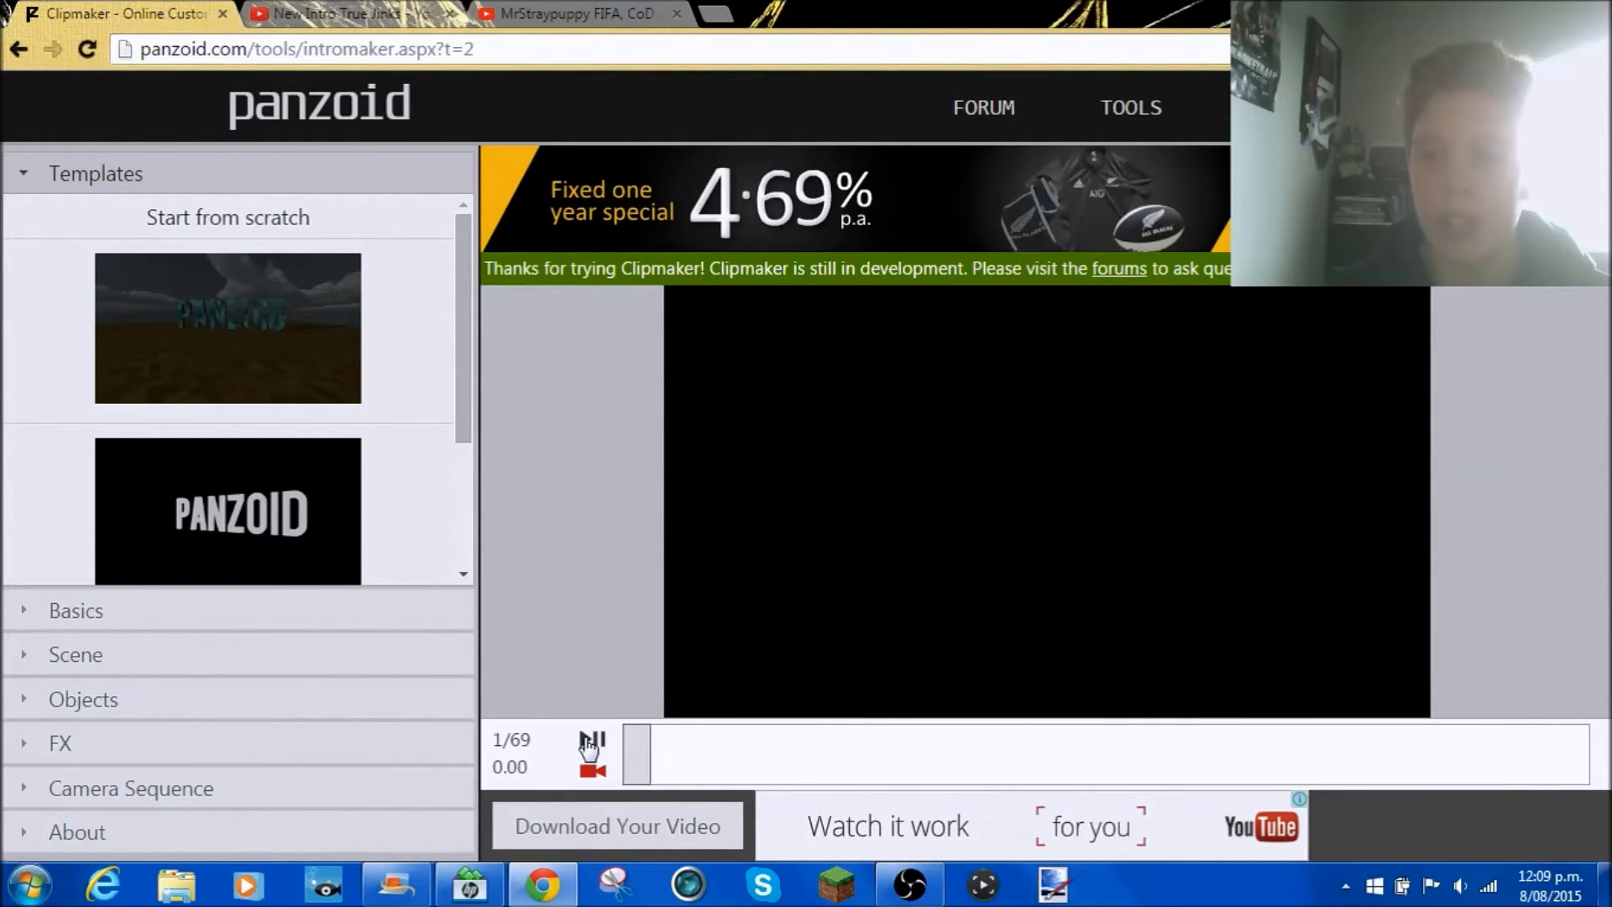
drag(903, 753, 517, 778)
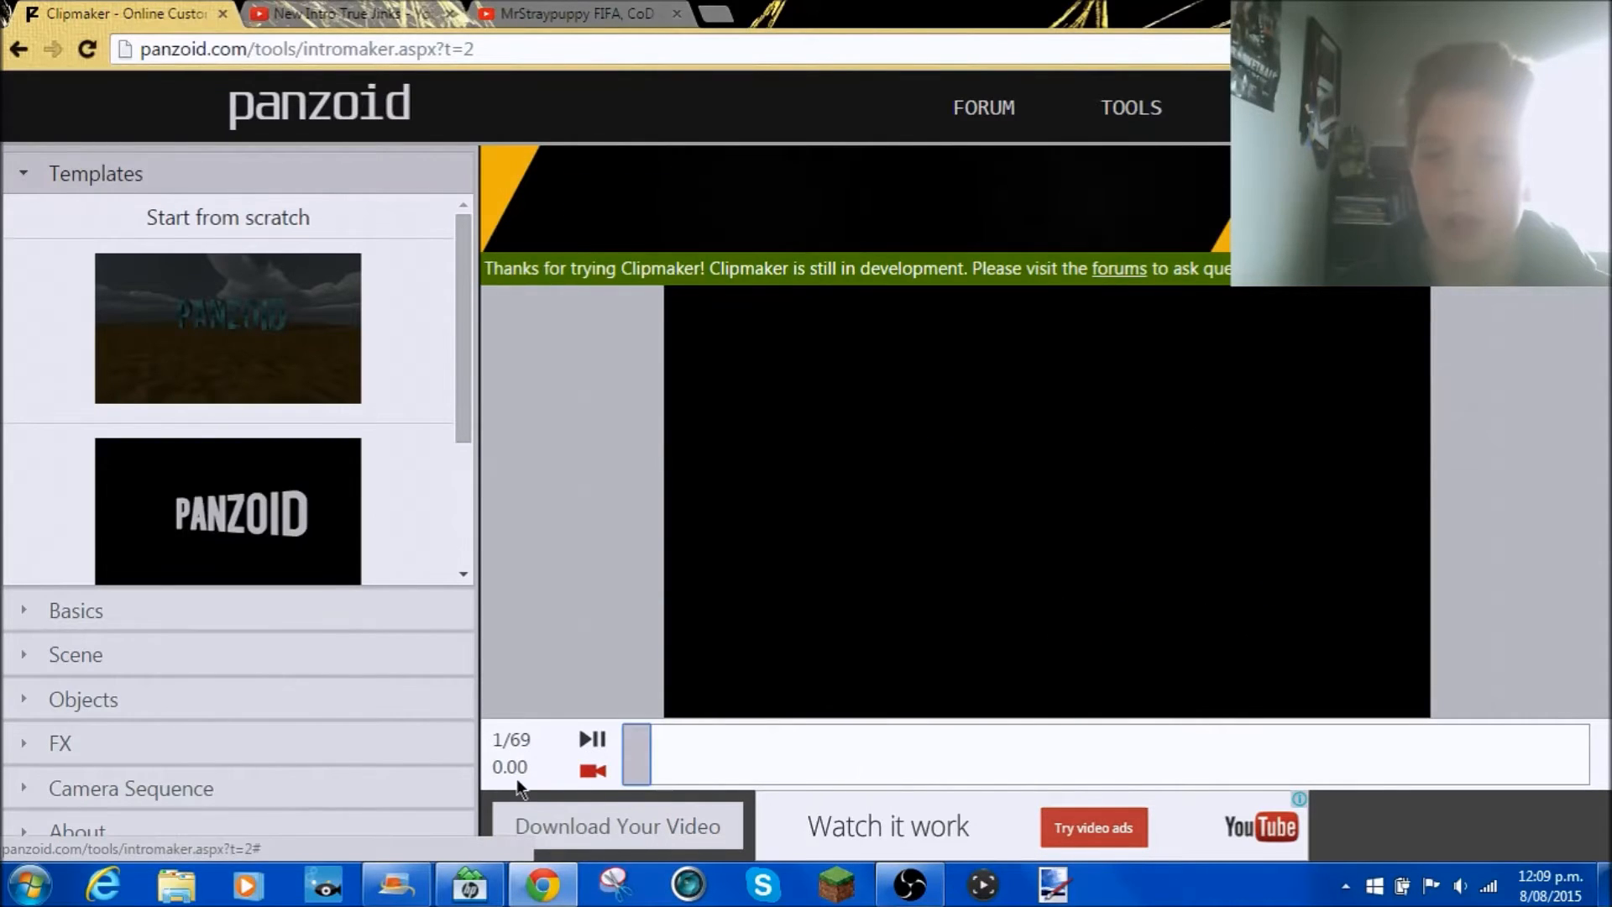
Start a clip from scratch and set its length to 8 seconds, keeping the 1920x1080 (1080p) resolution
click(294, 234)
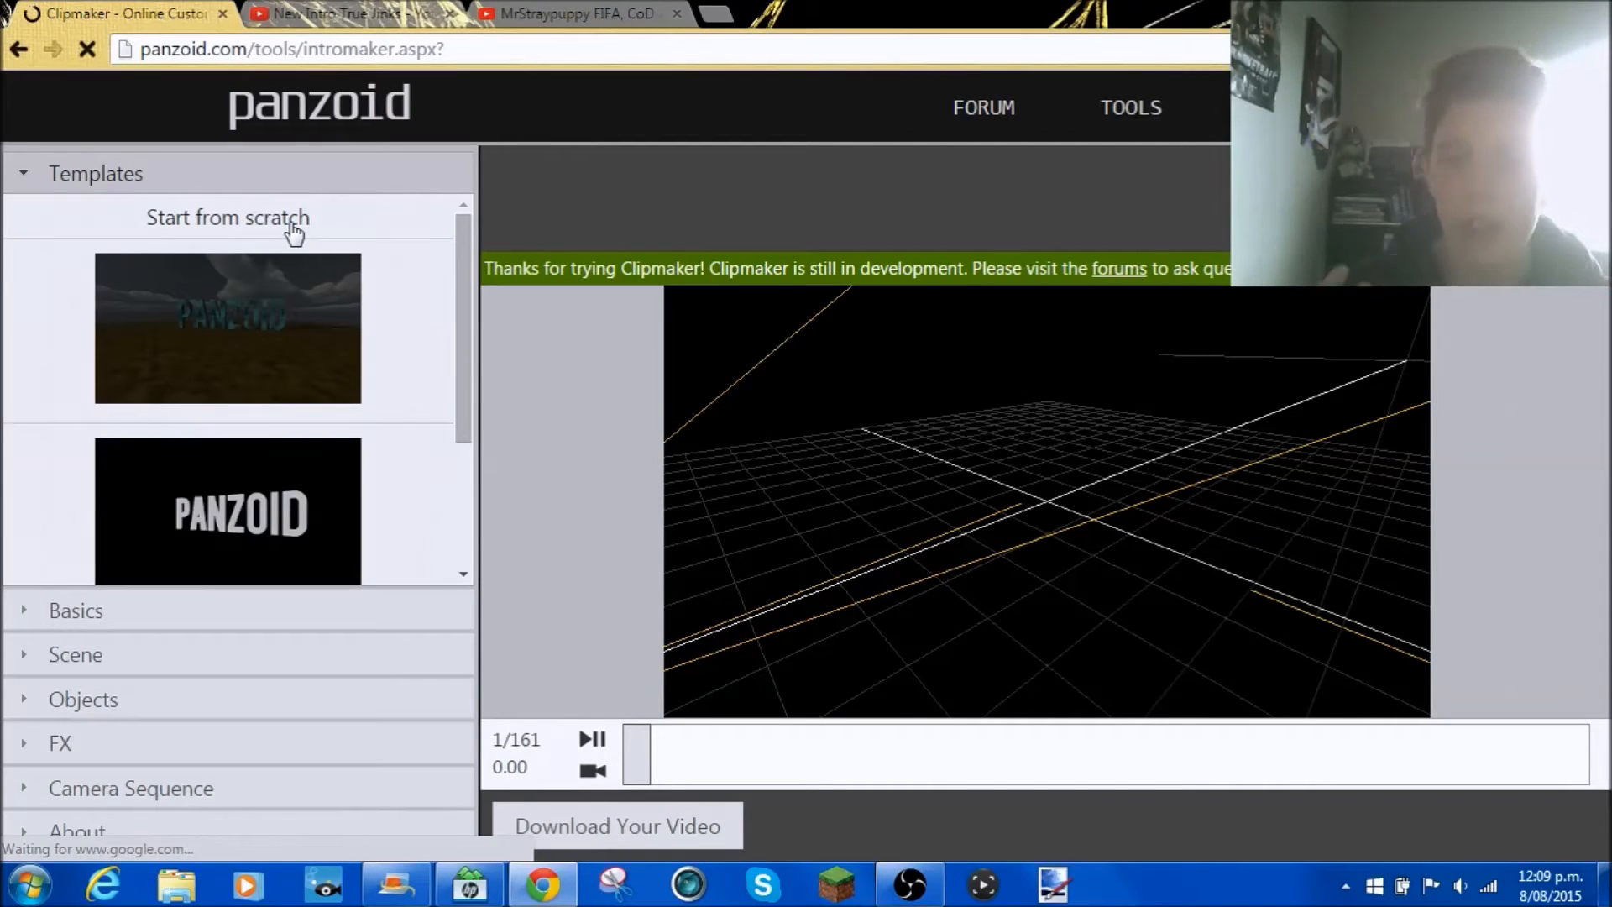
click(106, 611)
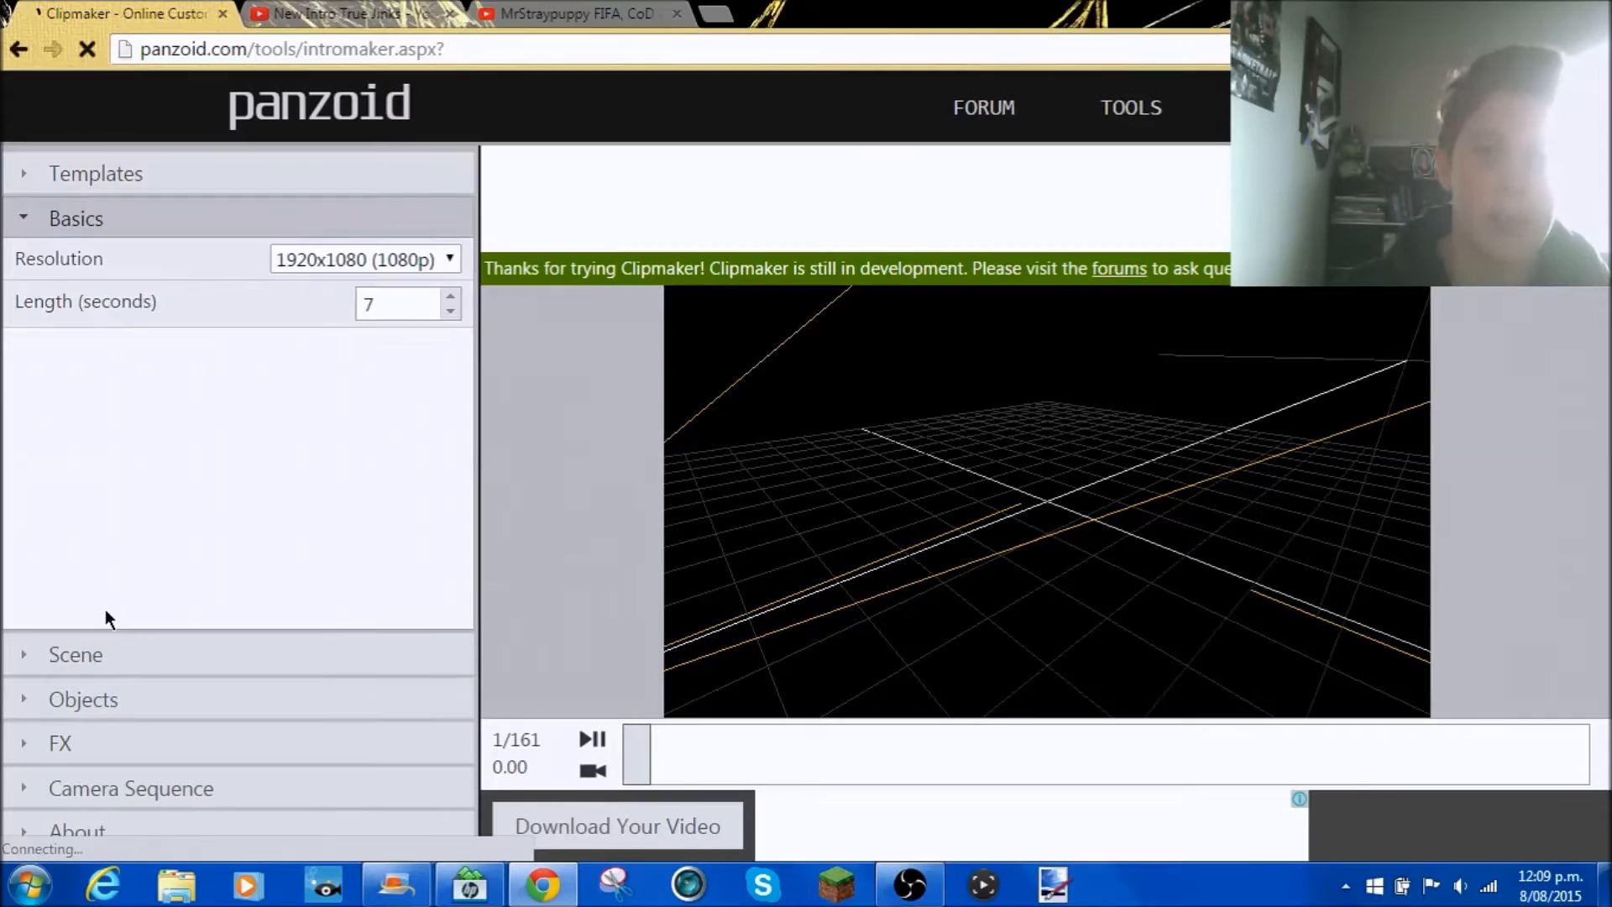
click(450, 295)
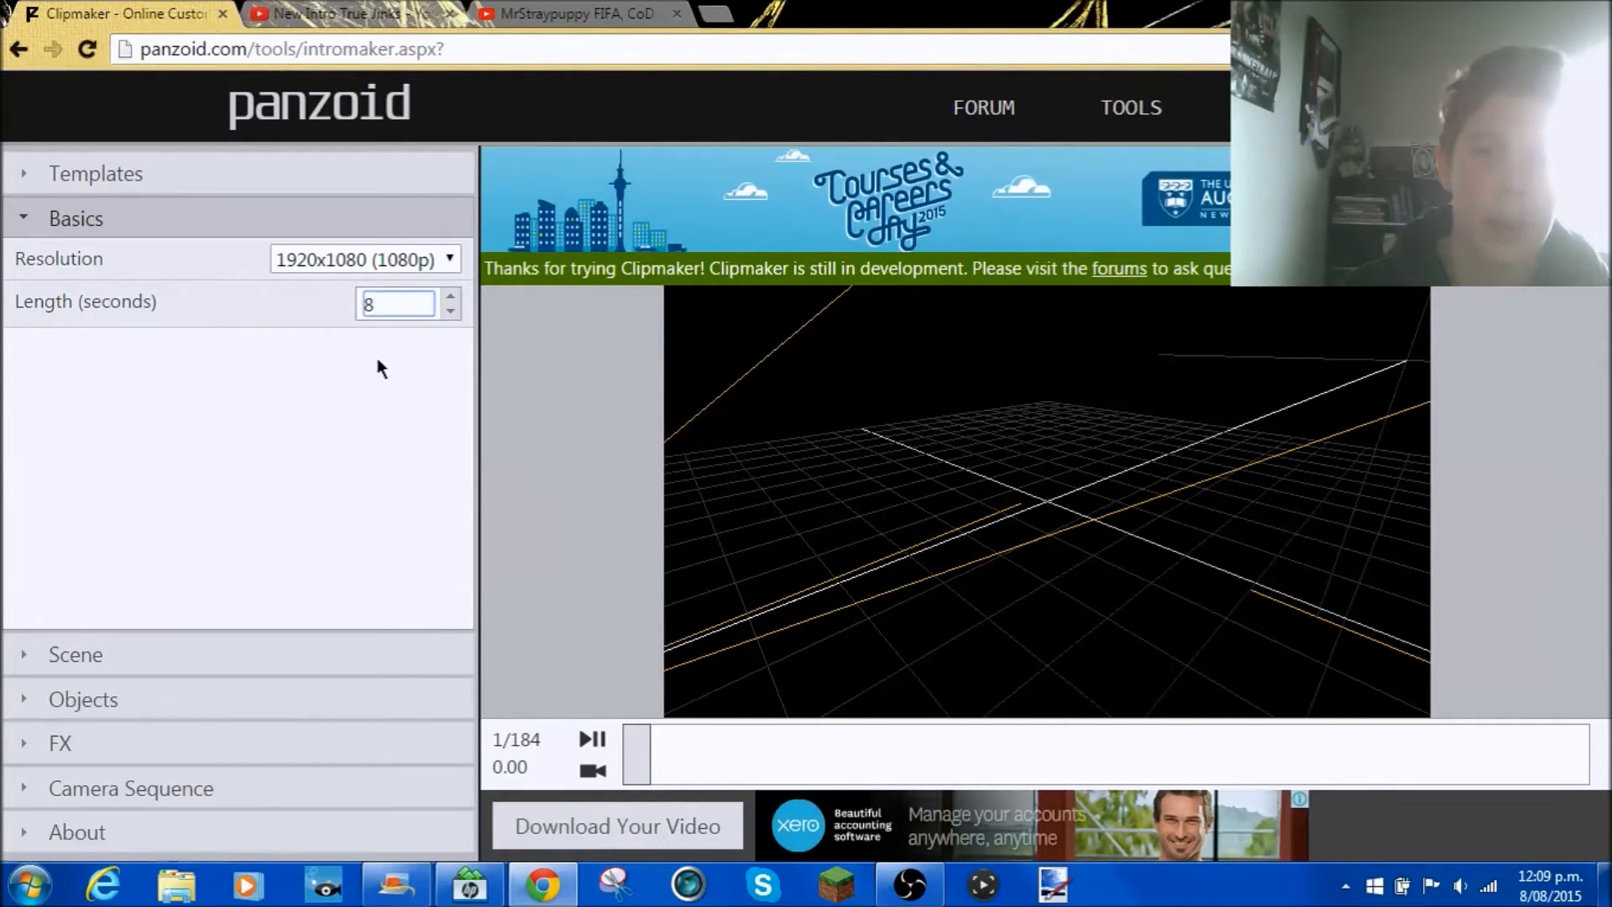
click(442, 259)
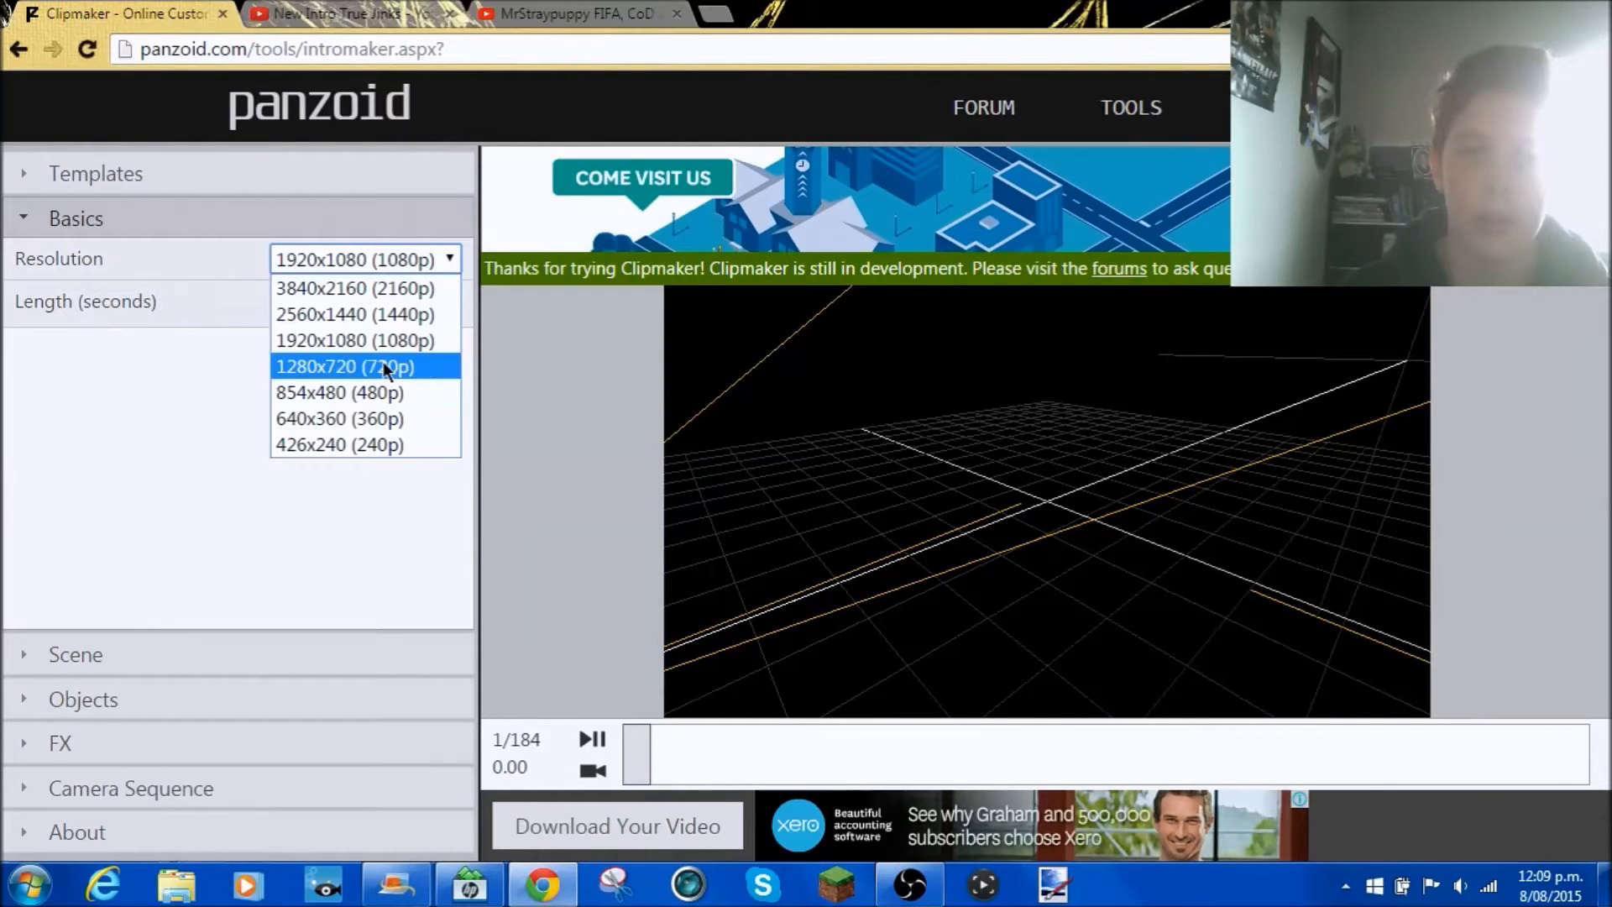
click(449, 261)
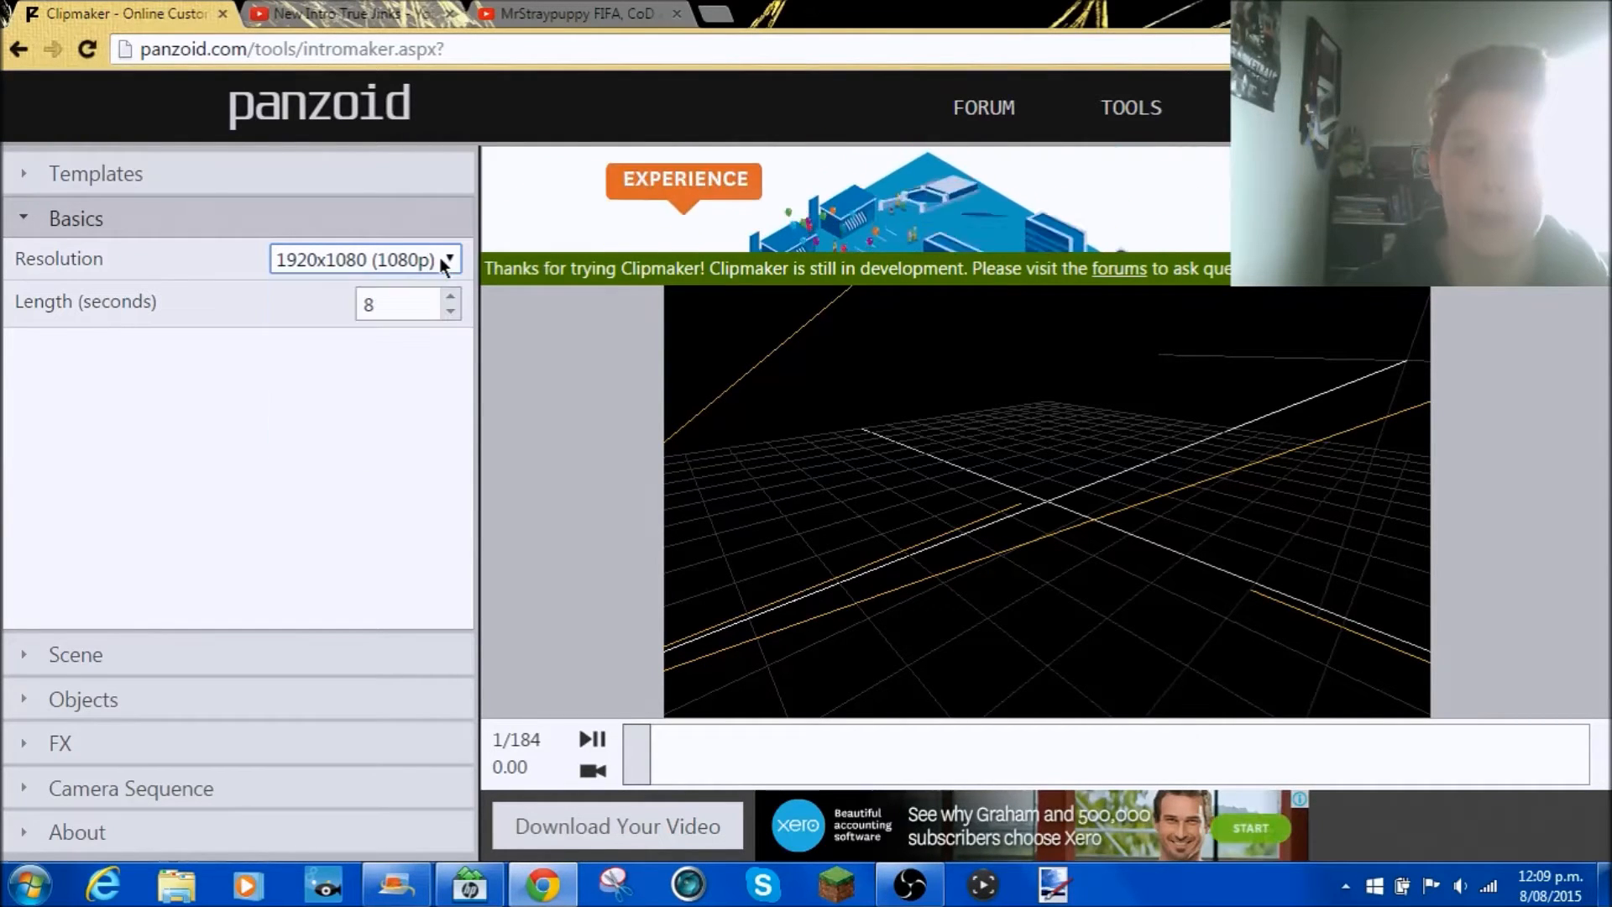
Try the 3D Outdoor scene with the cloudy light rays sky, compare it with the example intro video, and remove the scene
click(135, 656)
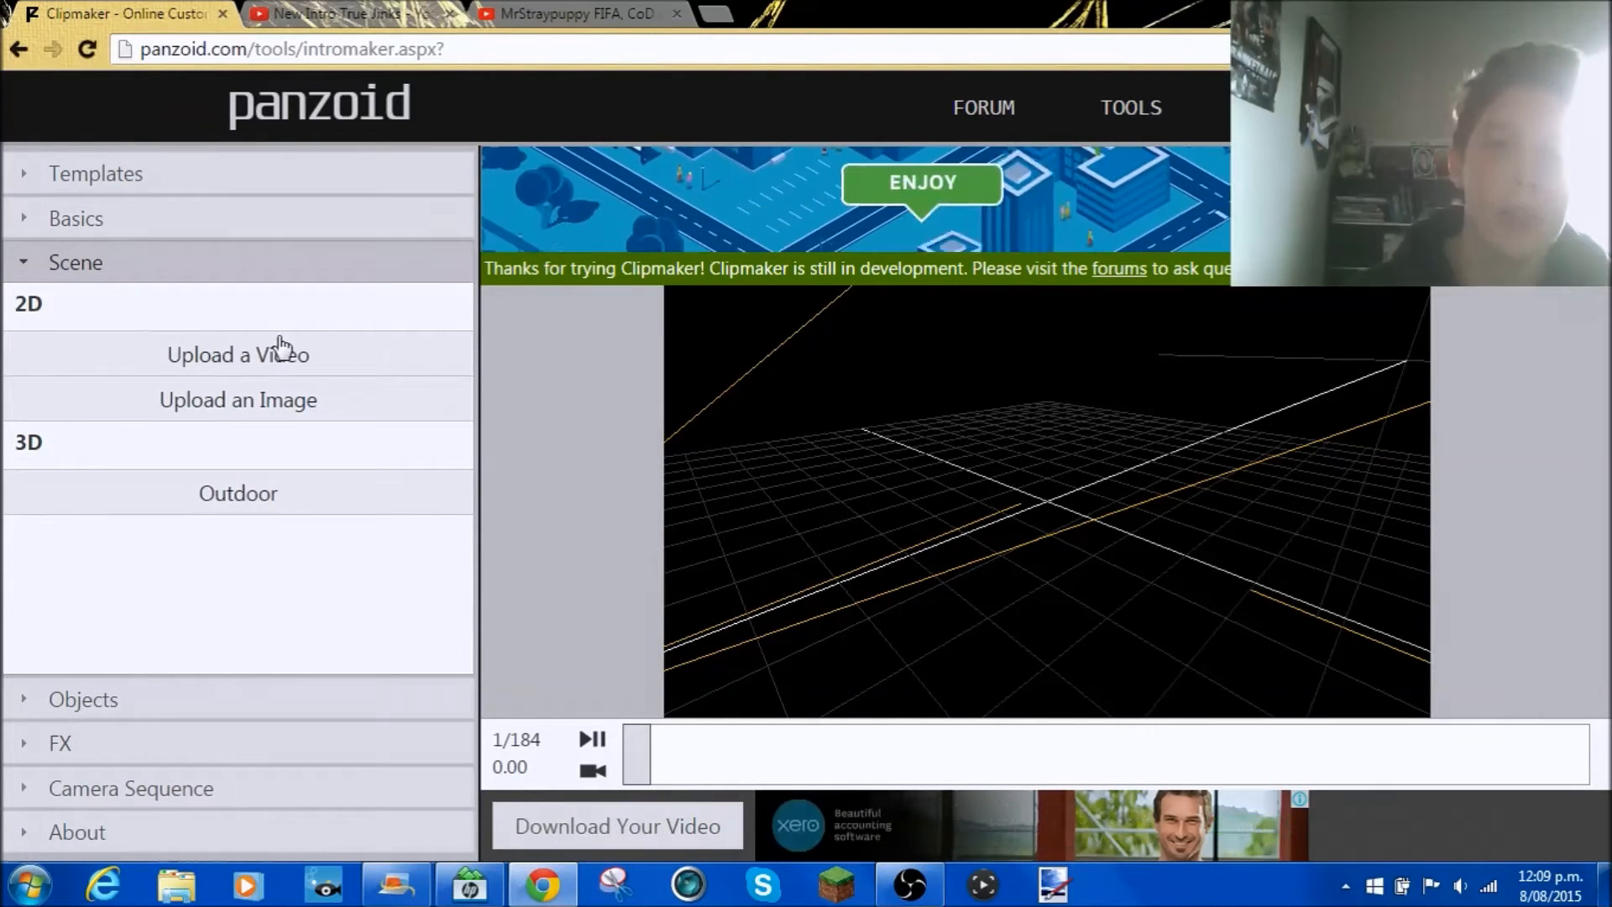
drag(1097, 471, 1079, 425)
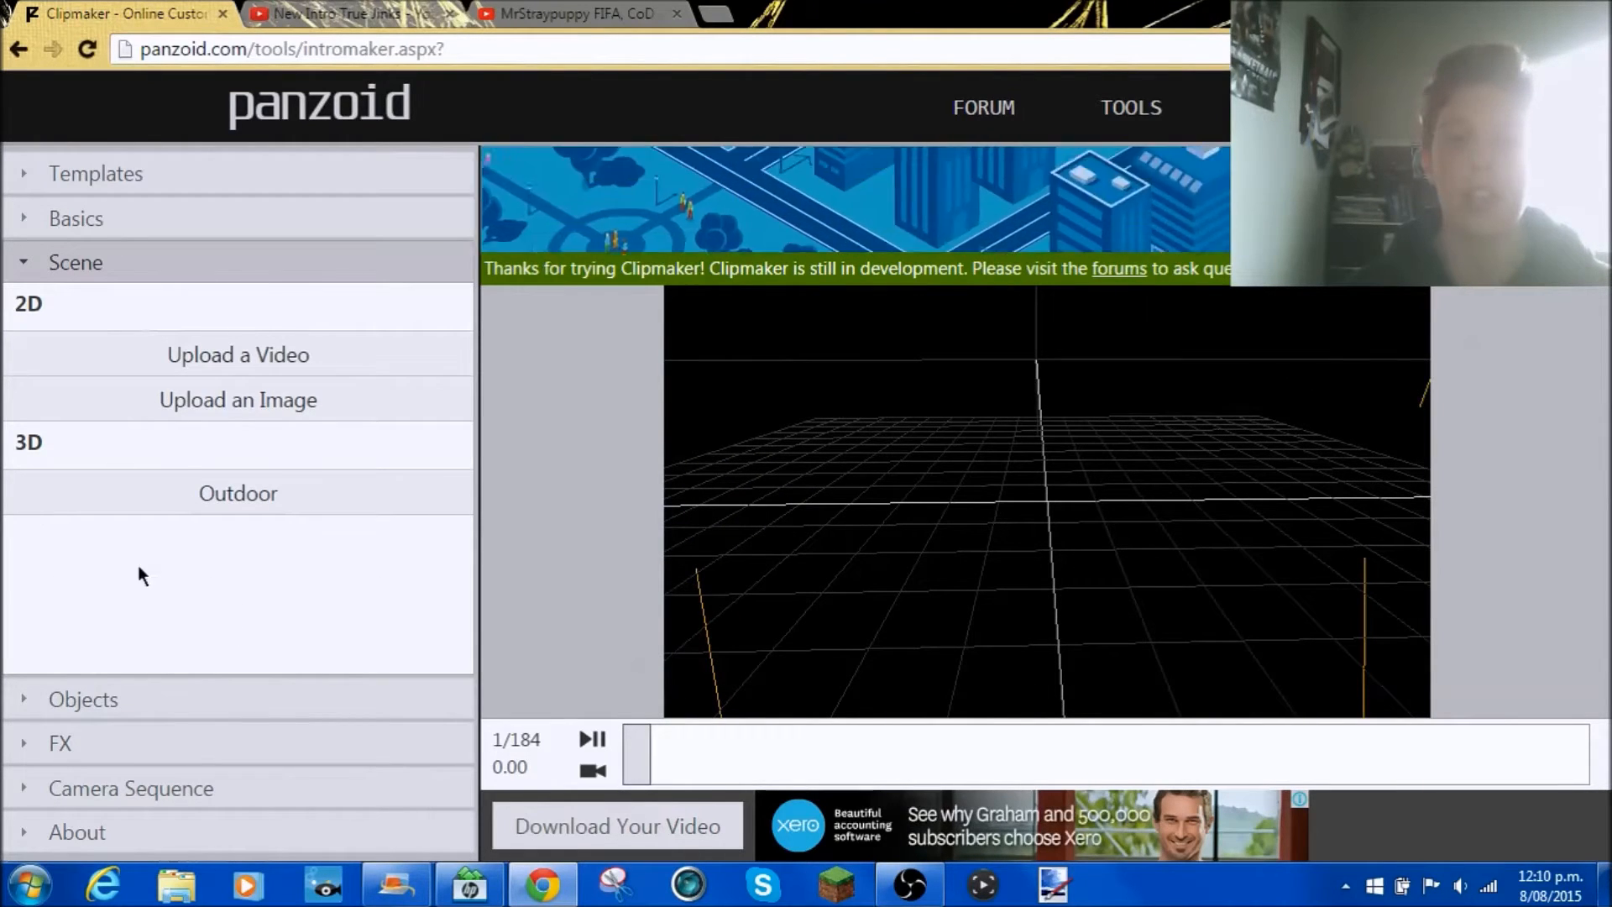
click(253, 509)
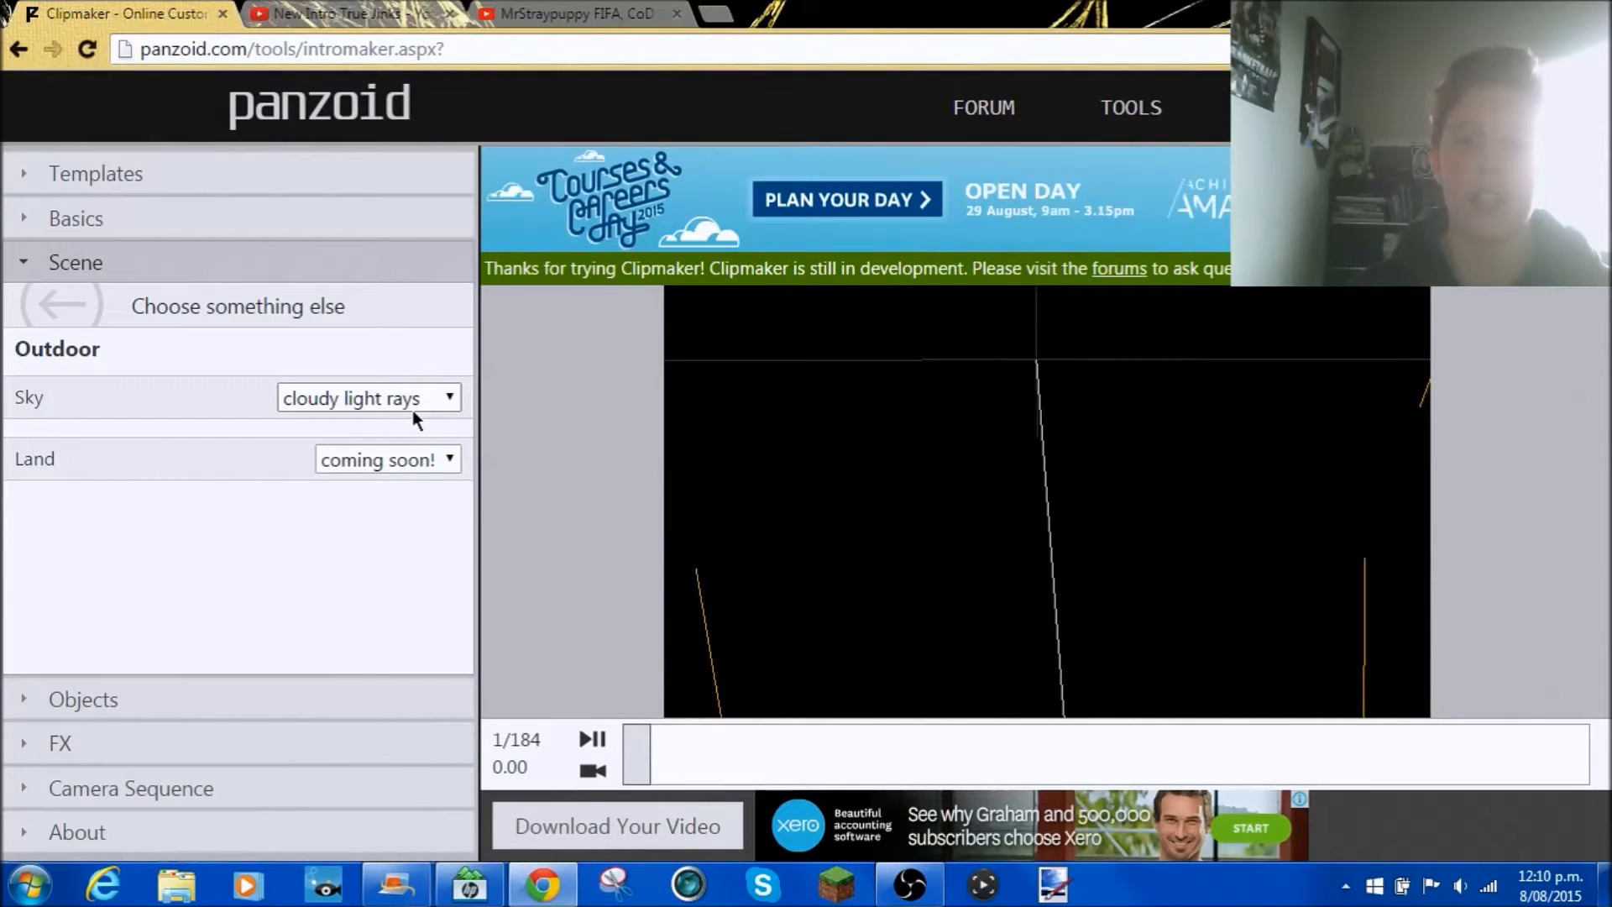
click(352, 14)
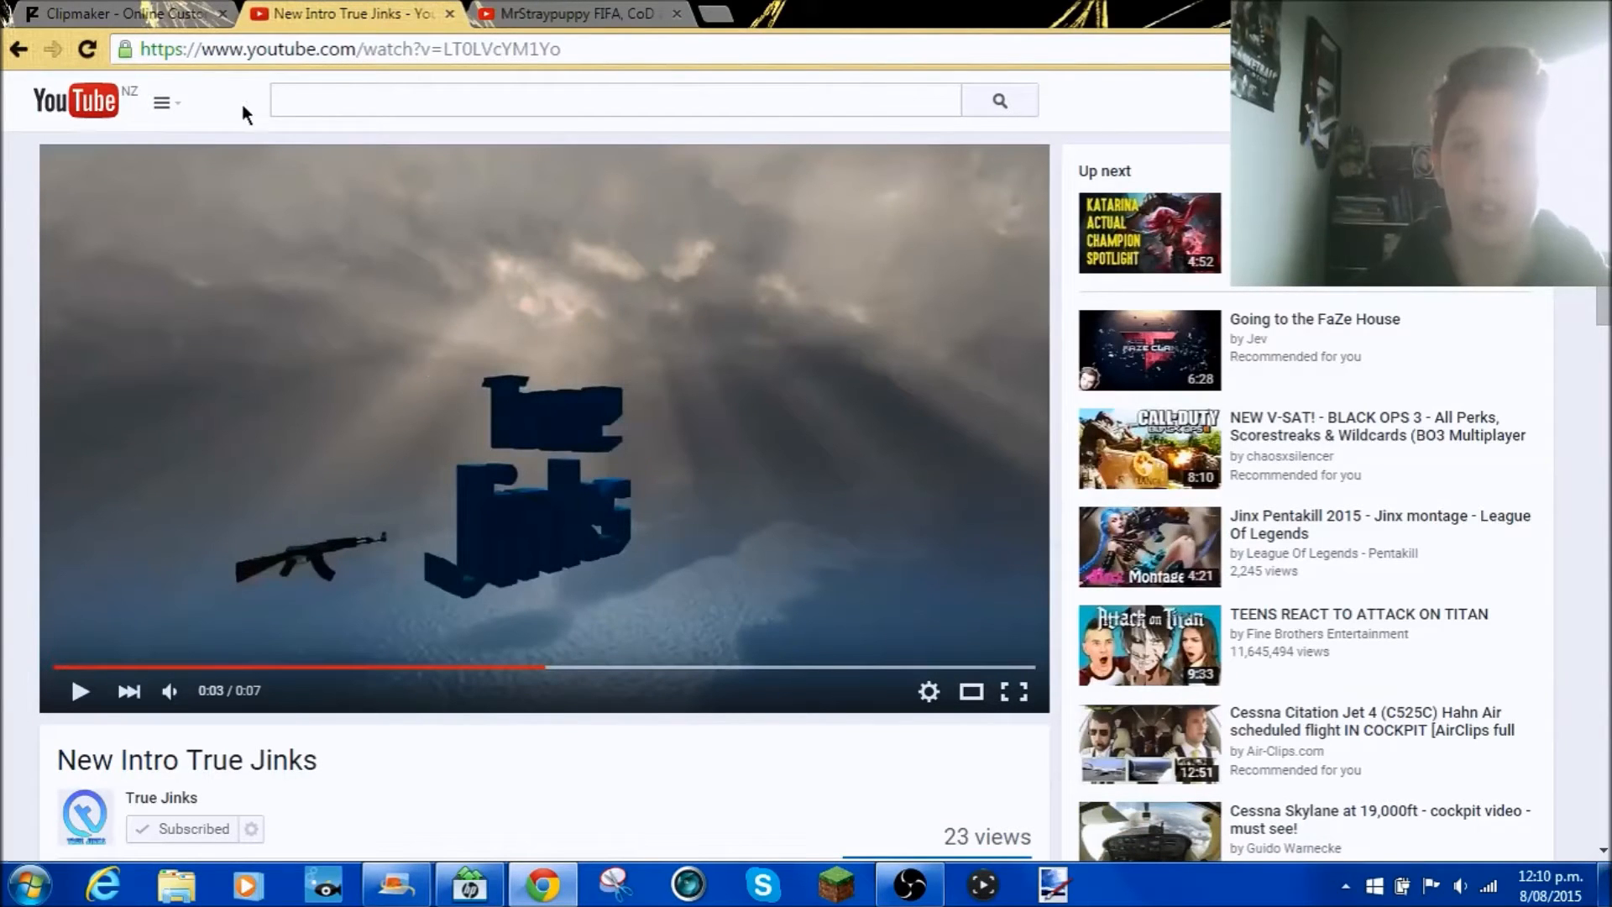
click(144, 15)
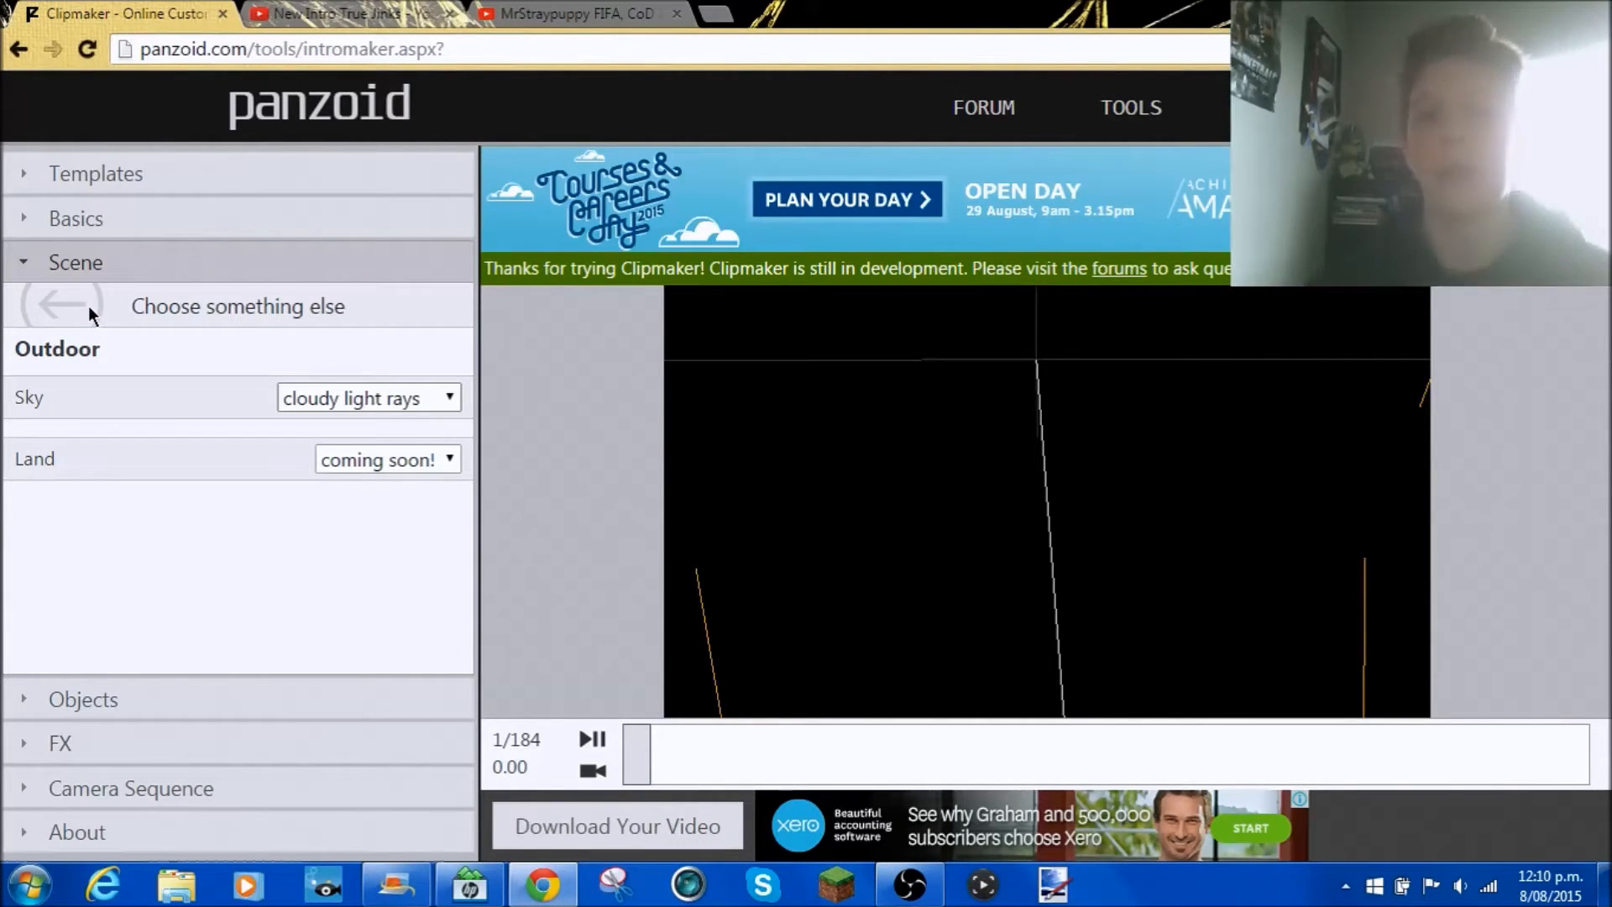
click(38, 306)
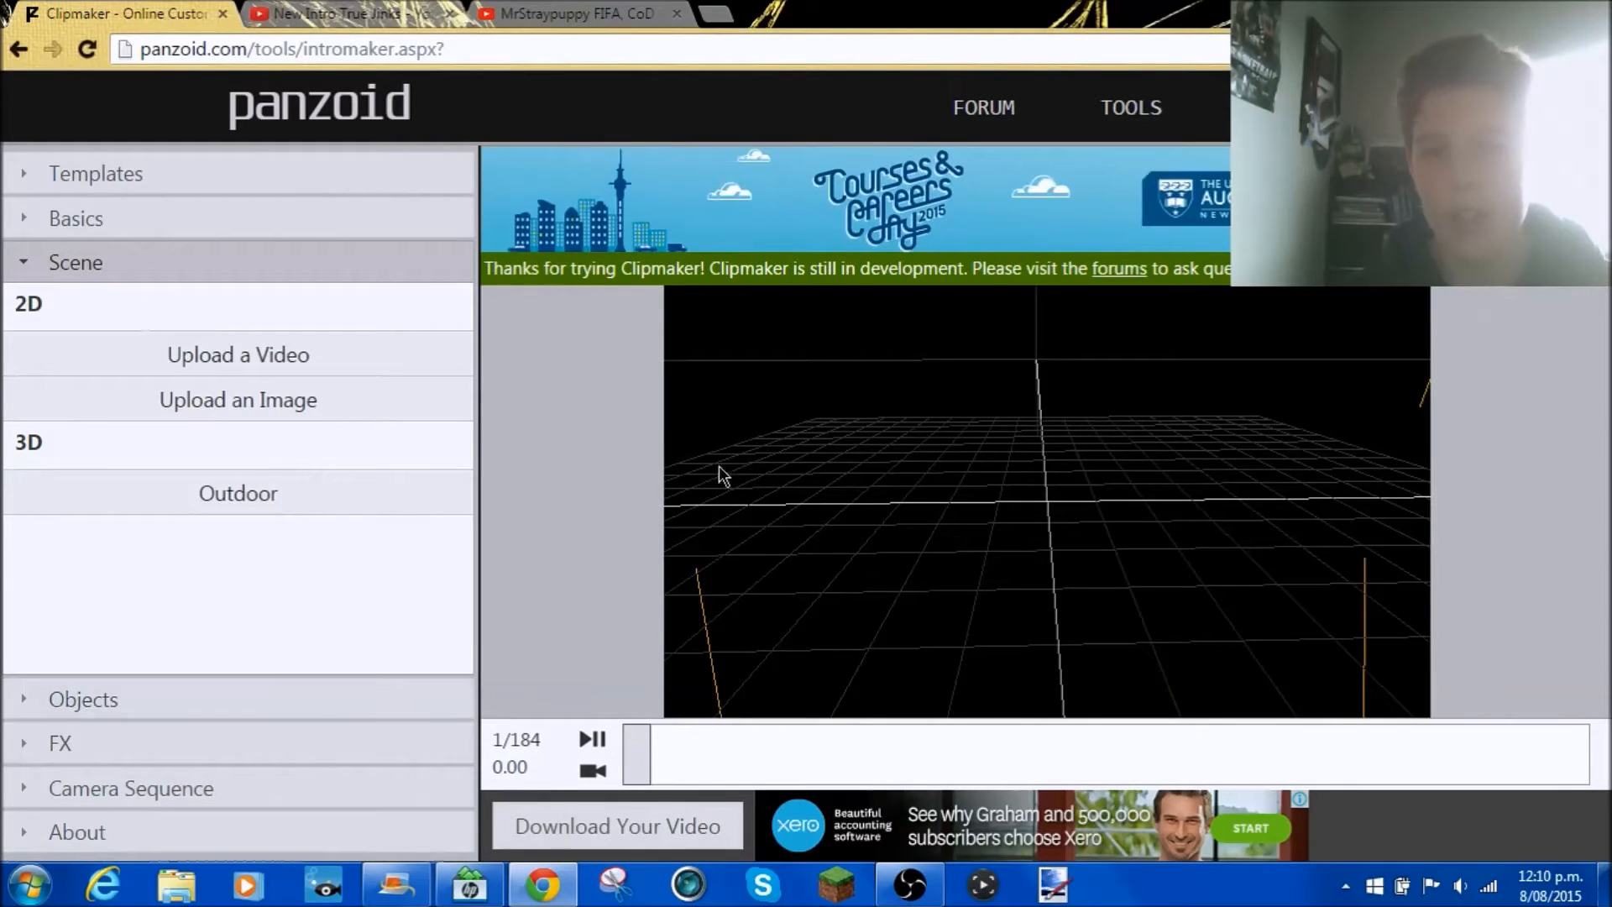
Add a 3D text object to the empty scene and set its wording to "Text"
click(204, 703)
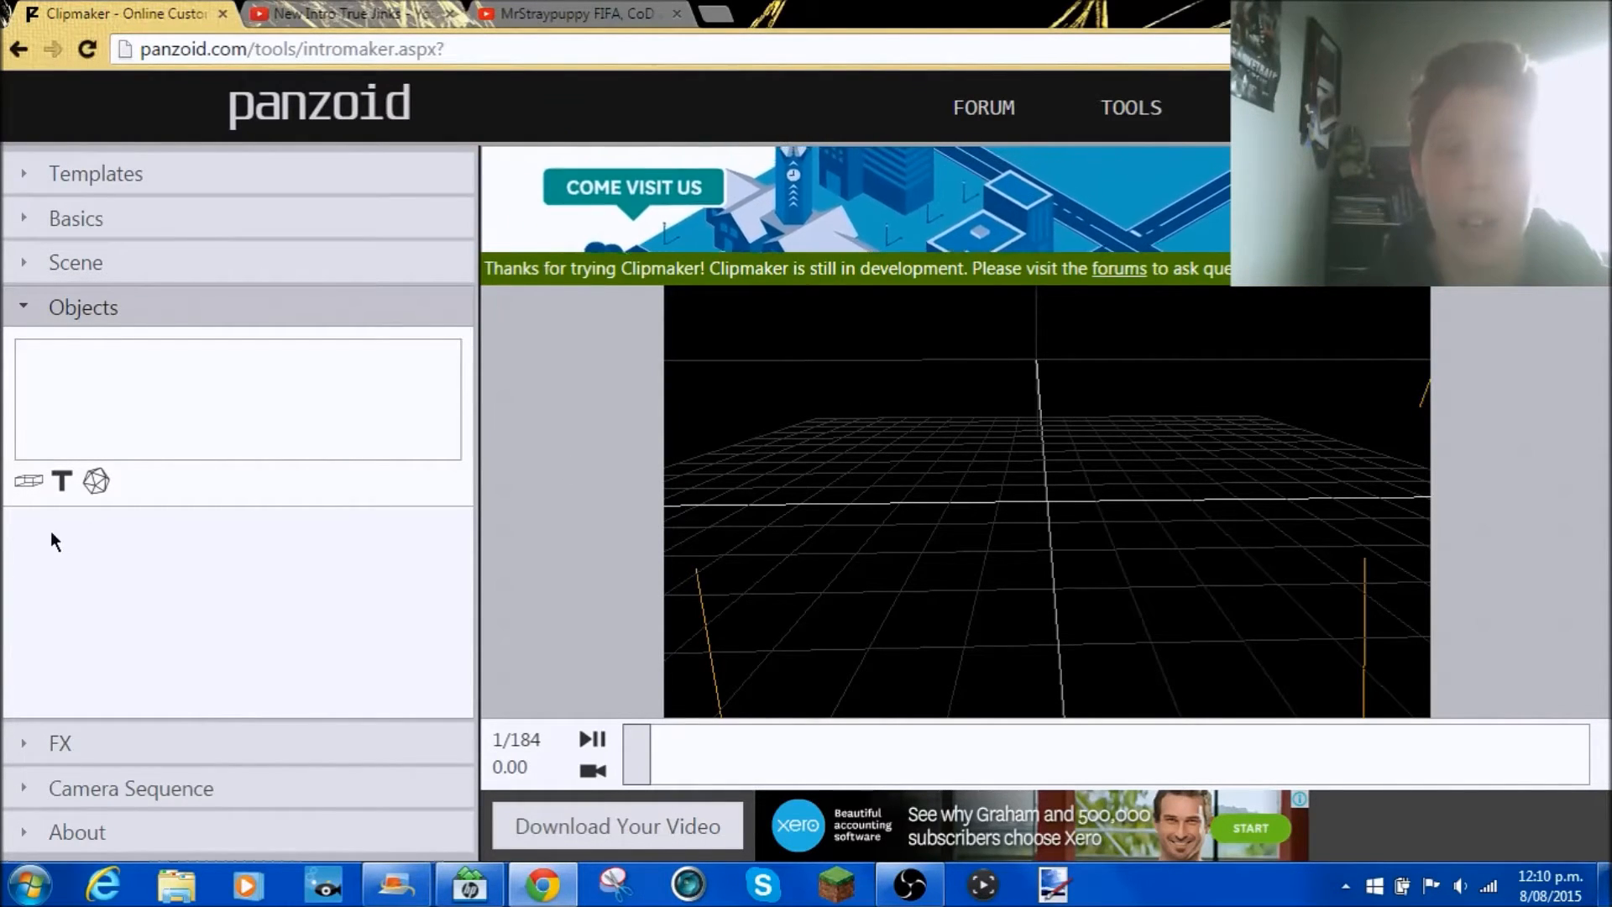
click(114, 366)
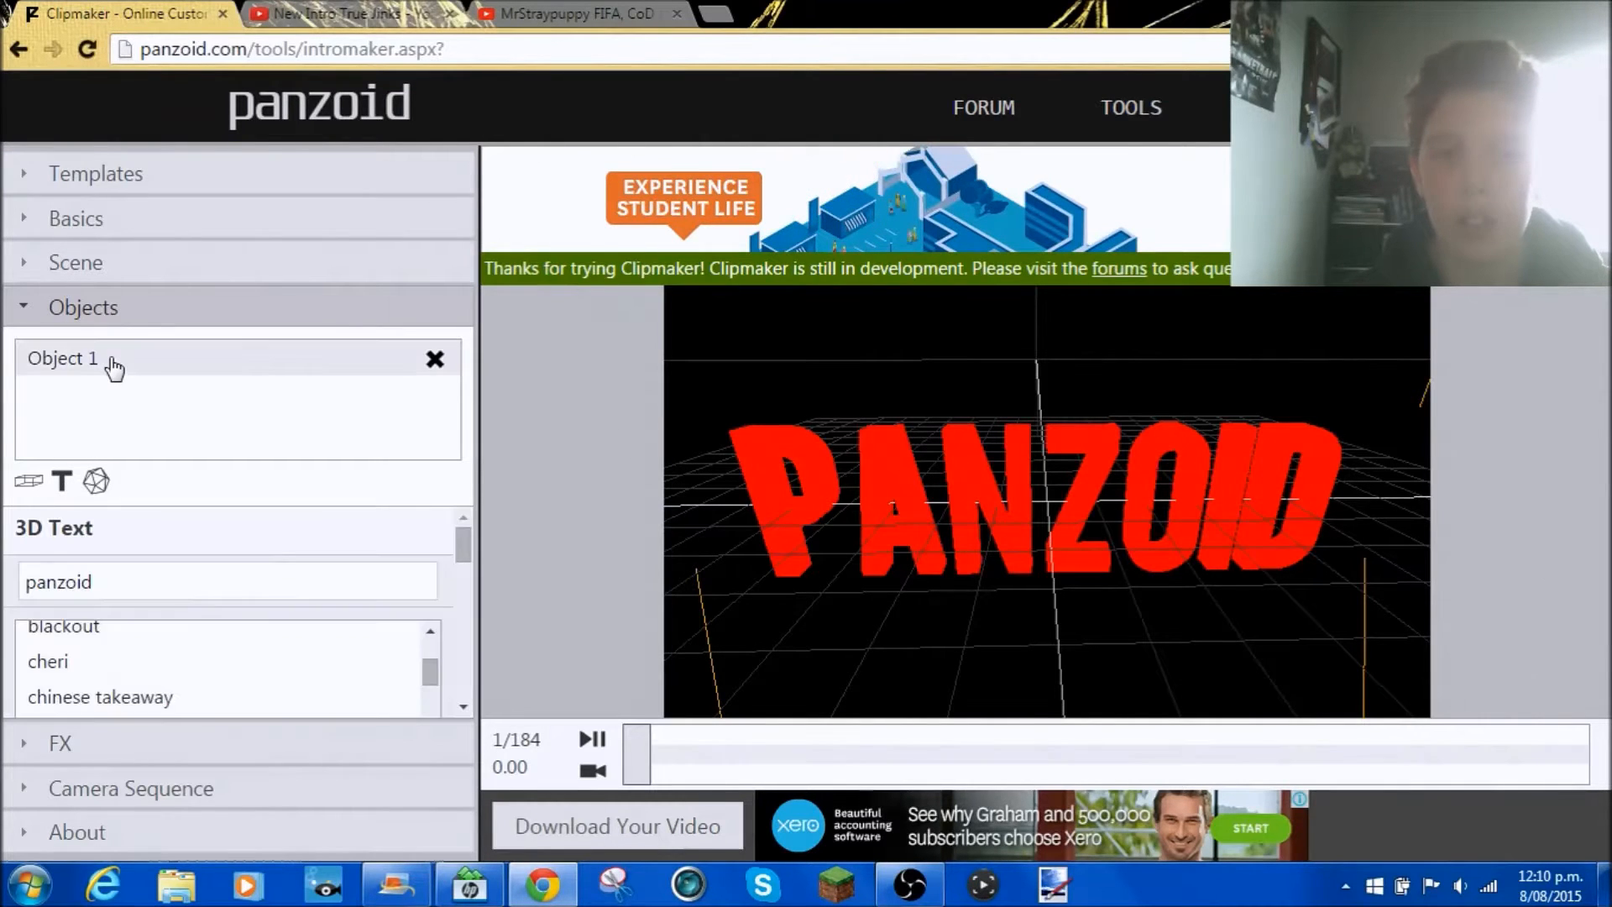
double_click(238, 579)
text(Te)
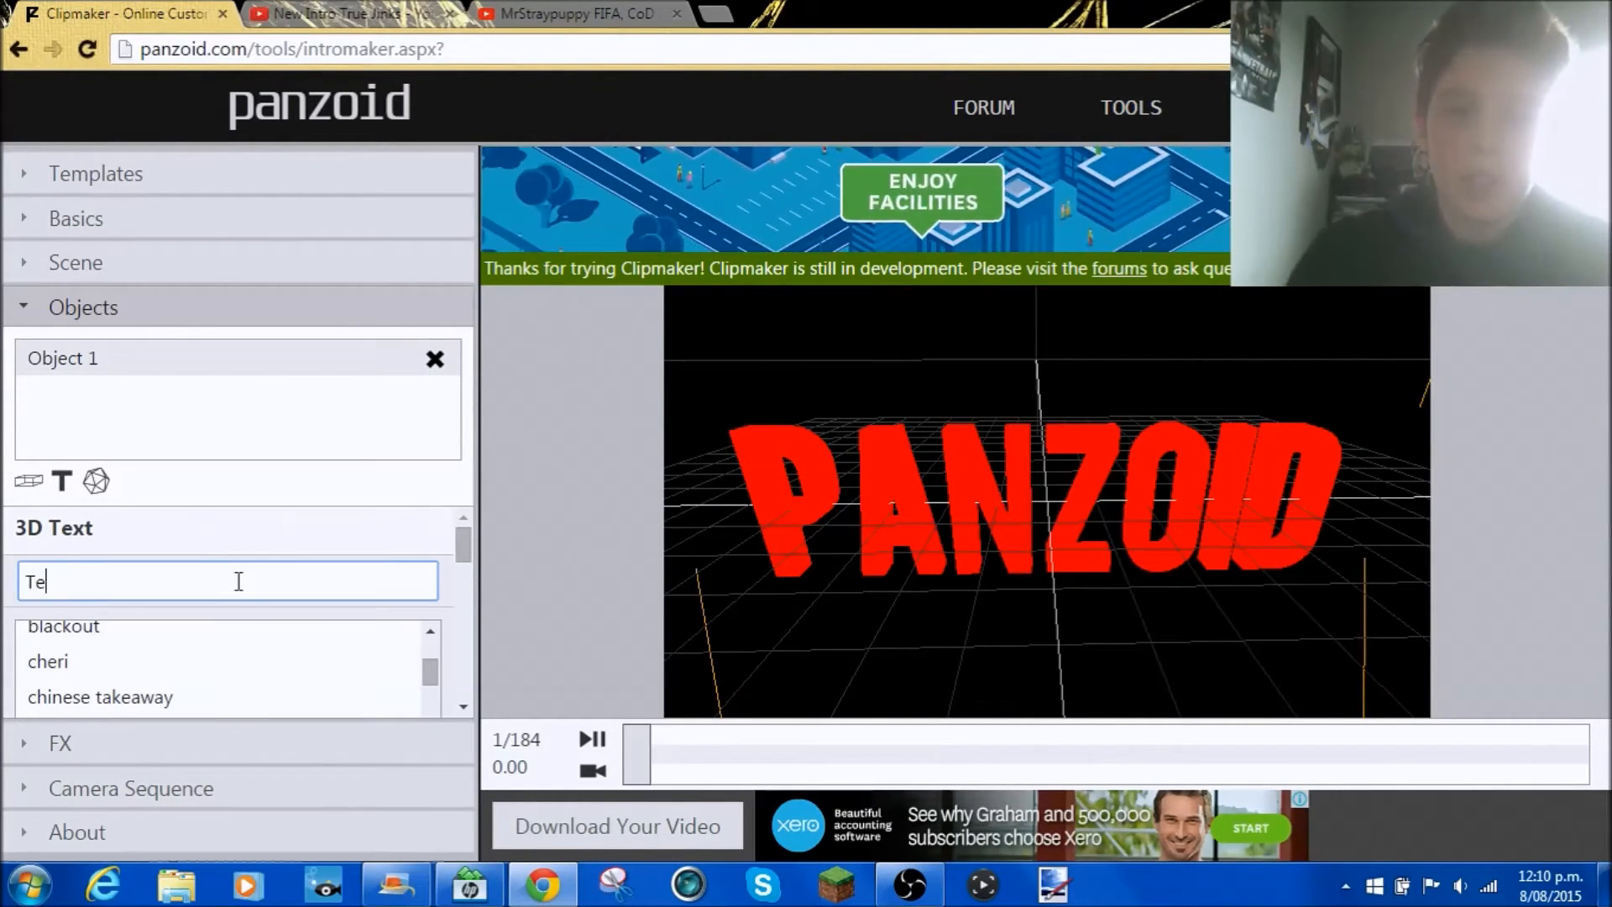
text(xt)
click(263, 557)
drag(1084, 487, 1075, 428)
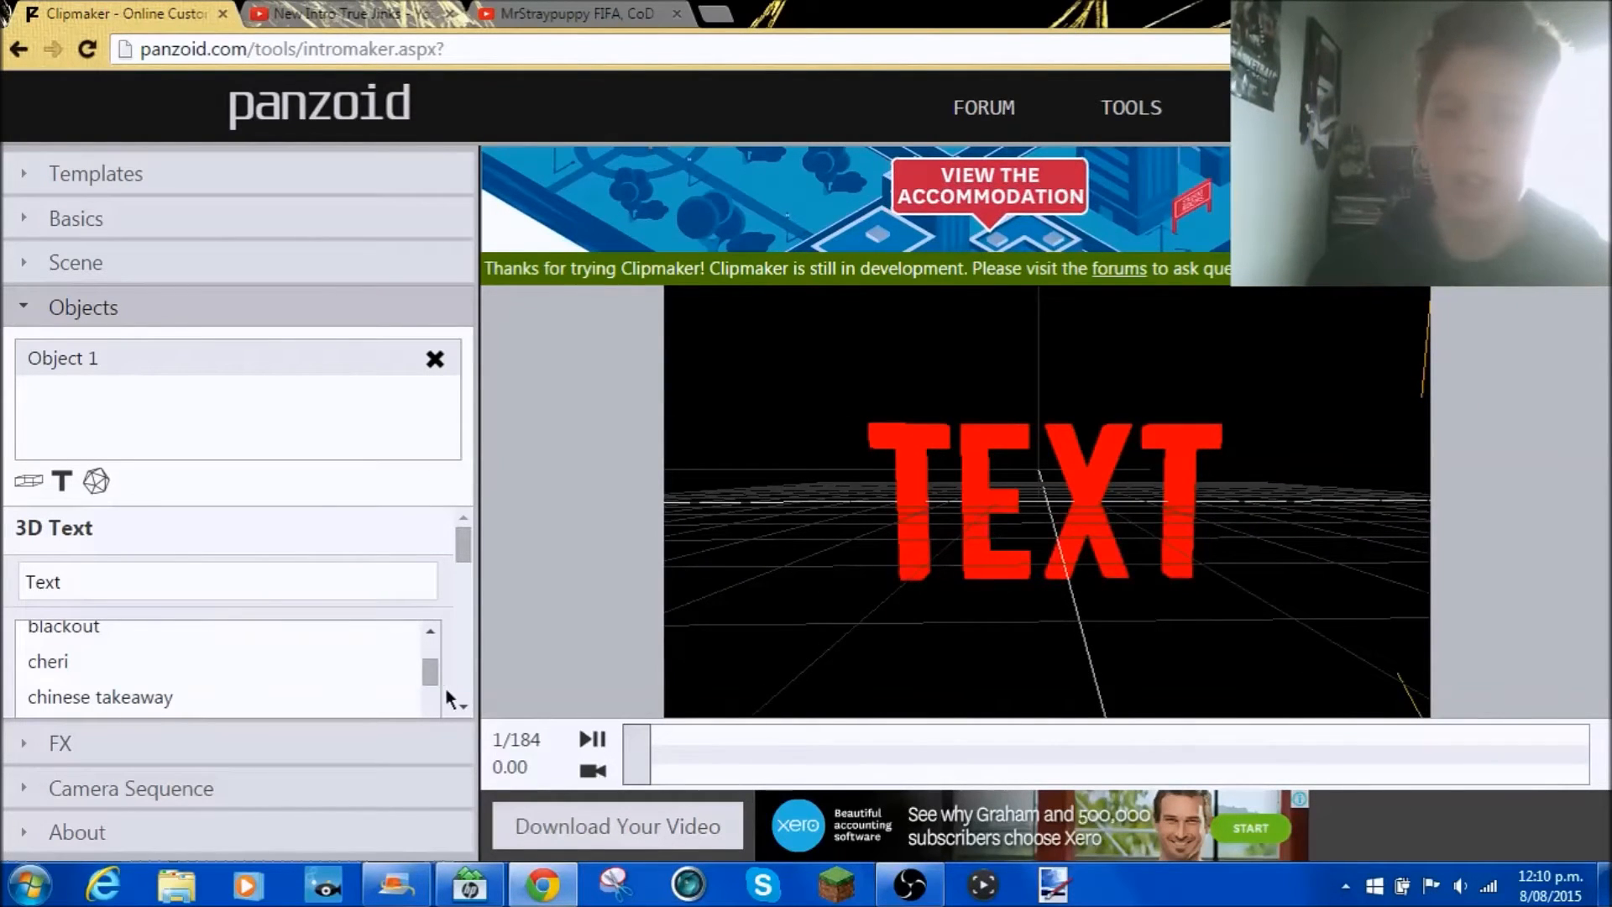
Set the 3D text's font to sf archery black and check its look in the scene
scroll(472, 565, down, 3)
drag(439, 554, 429, 601)
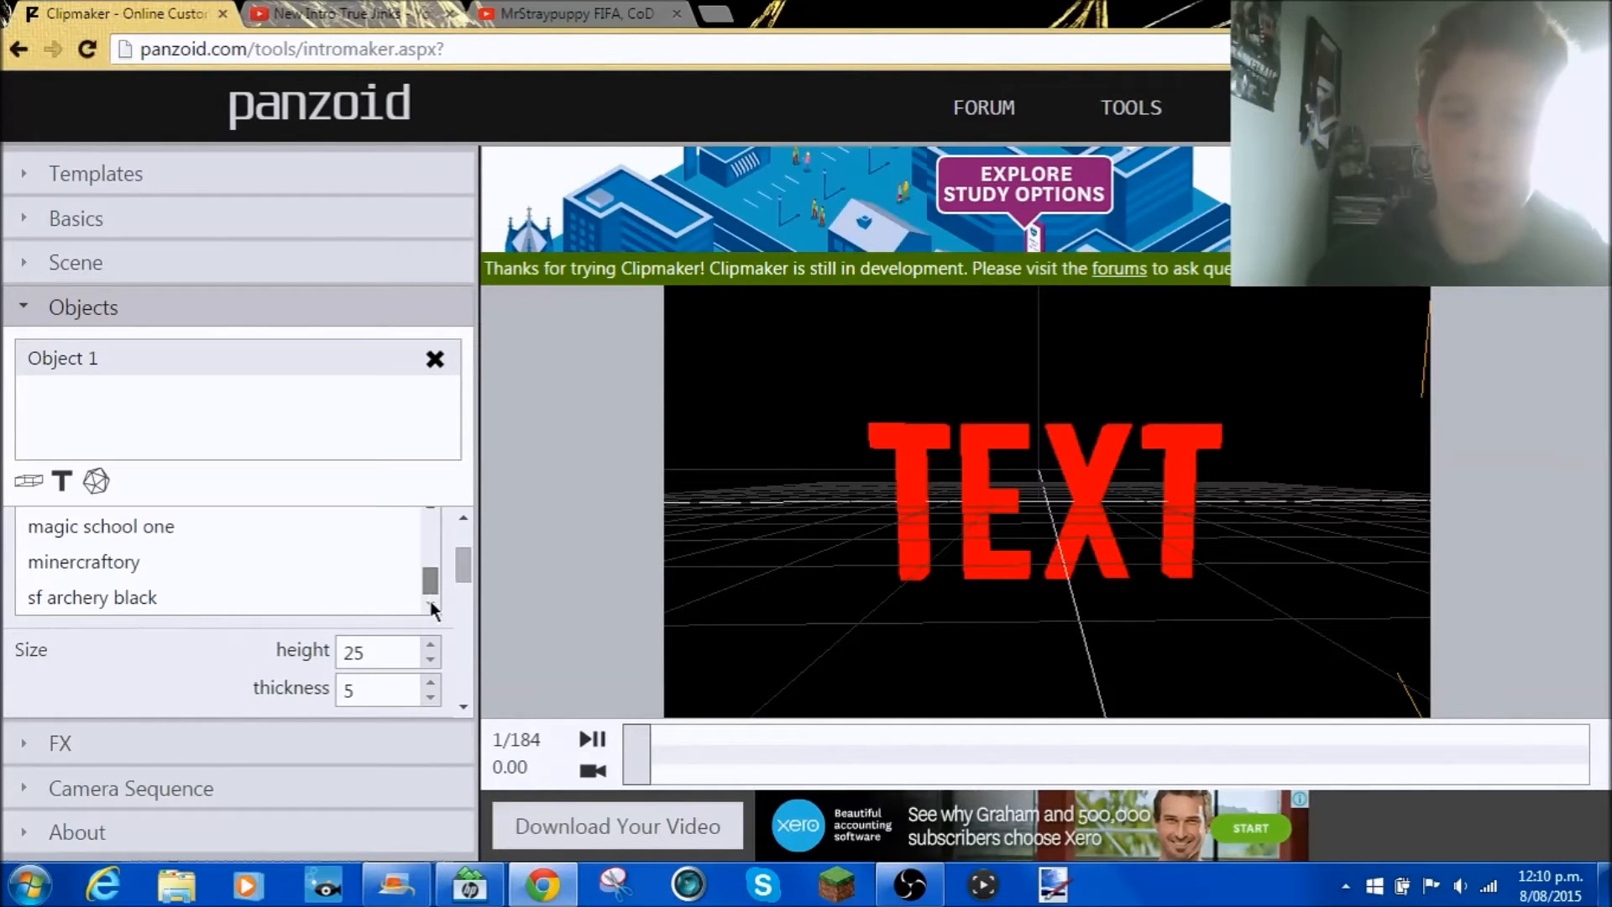
click(207, 601)
drag(1092, 531, 1046, 537)
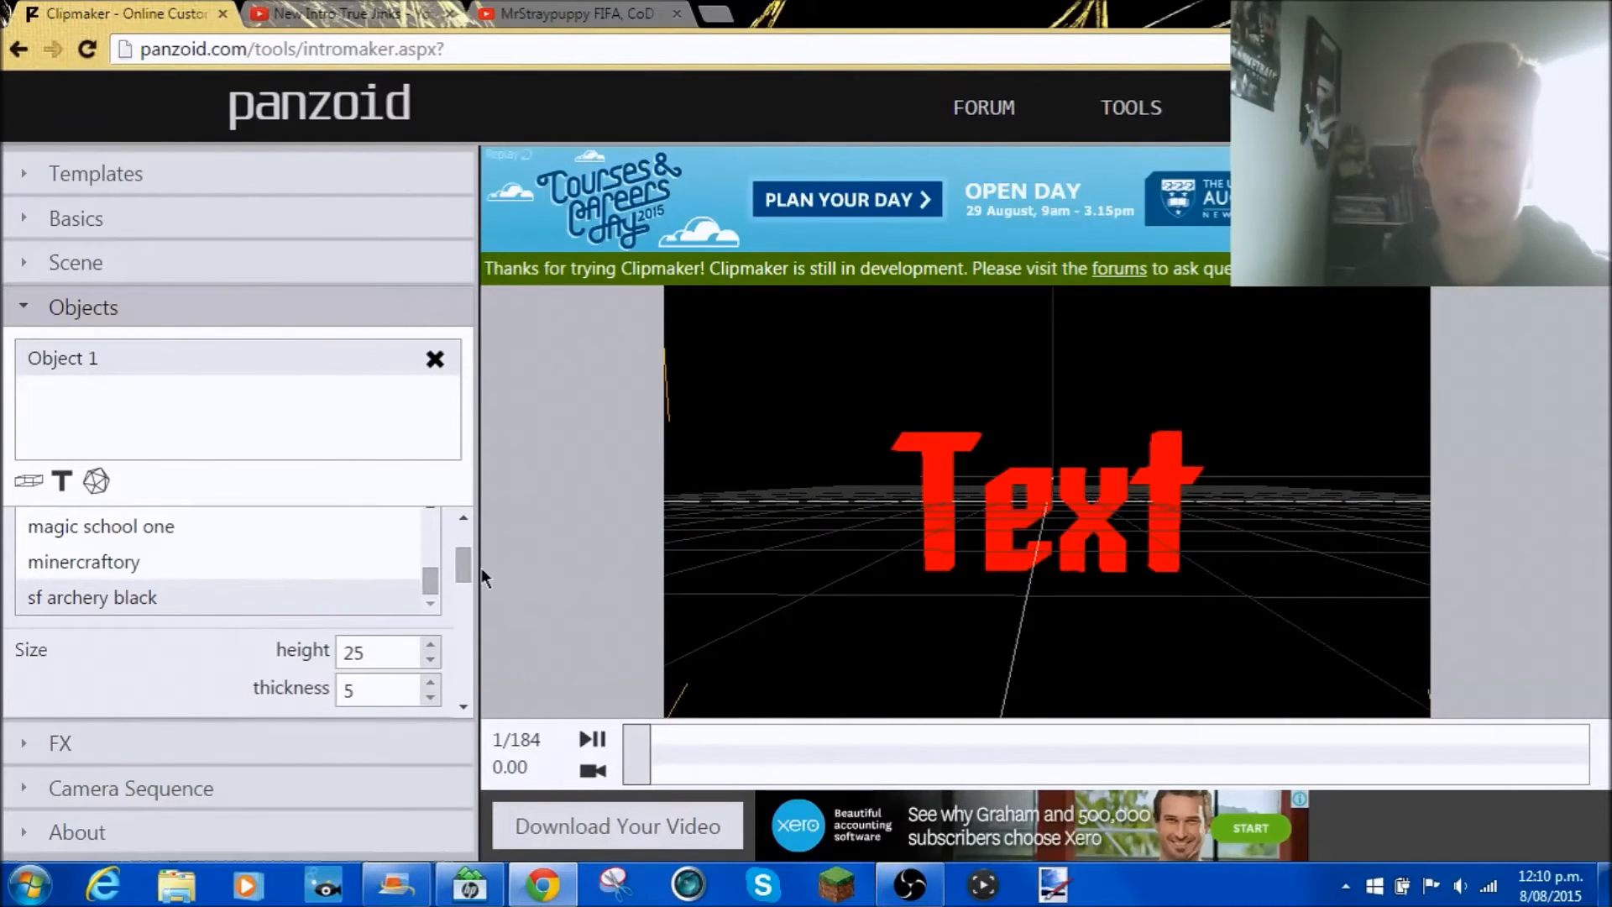
Set the 3D text's detail to 1, leaving its bevel off
drag(465, 571, 464, 601)
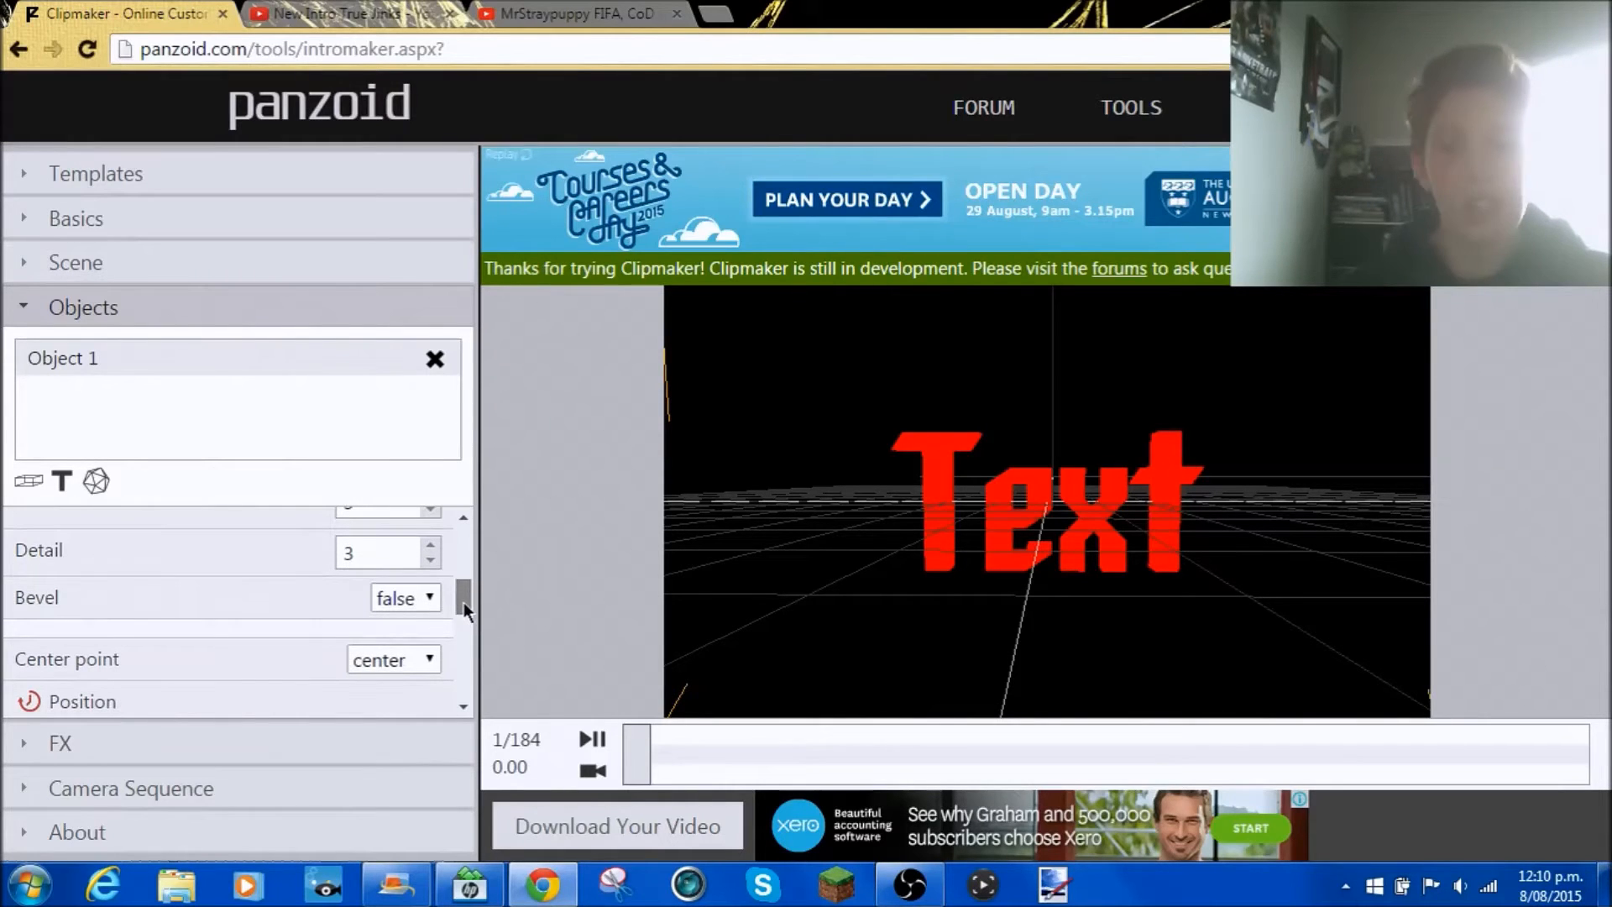
double_click(354, 554)
text(1)
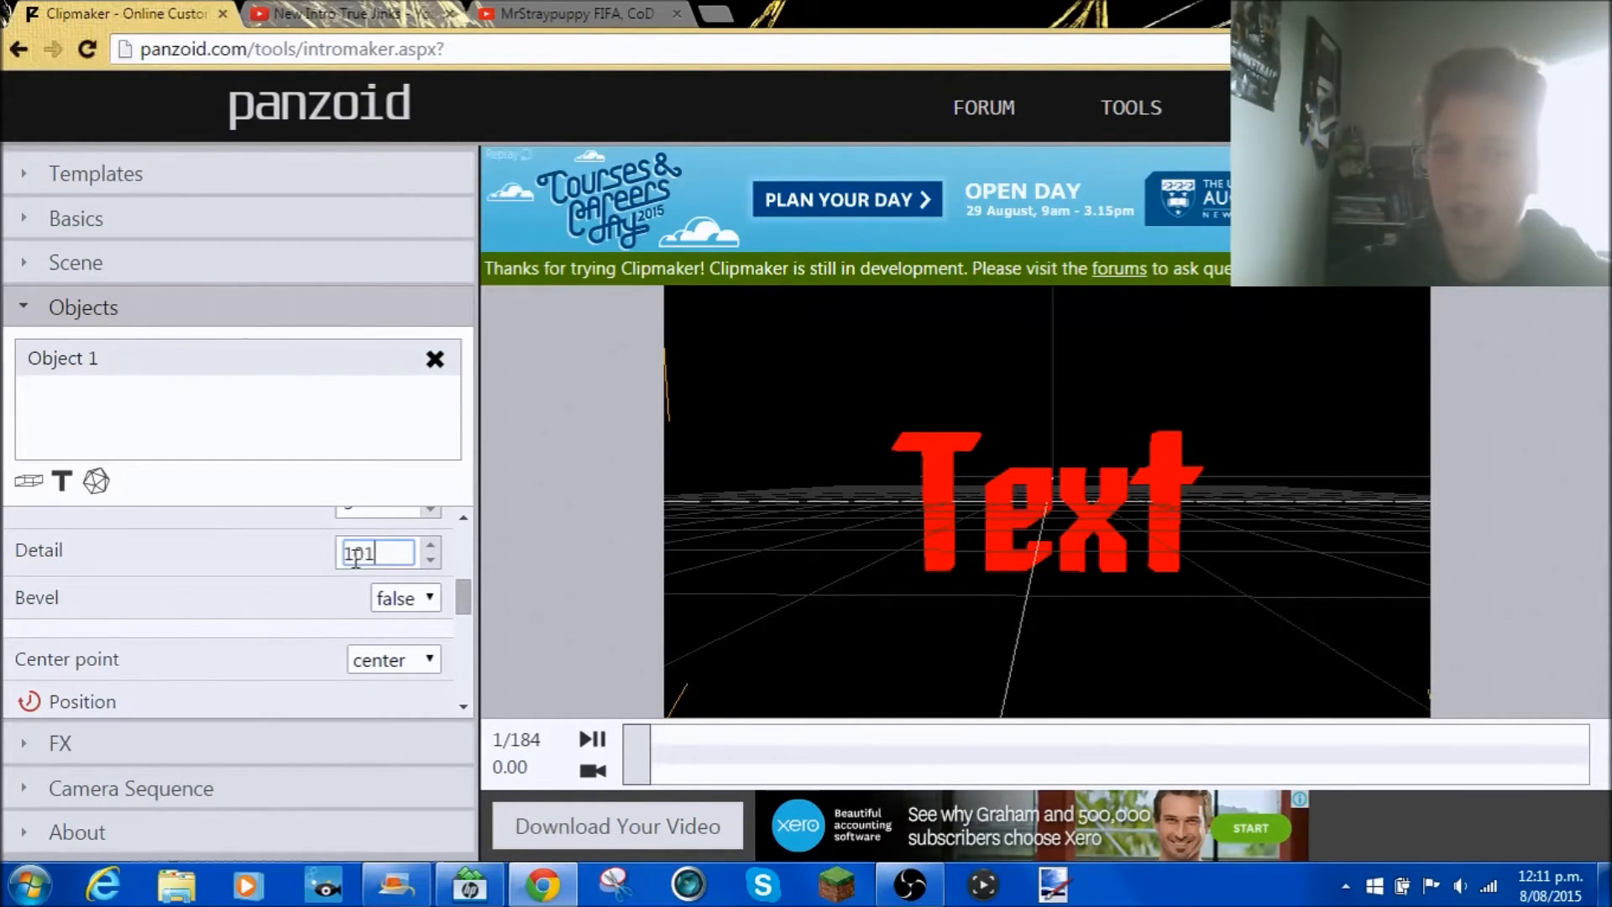
scroll(356, 558, down, 1)
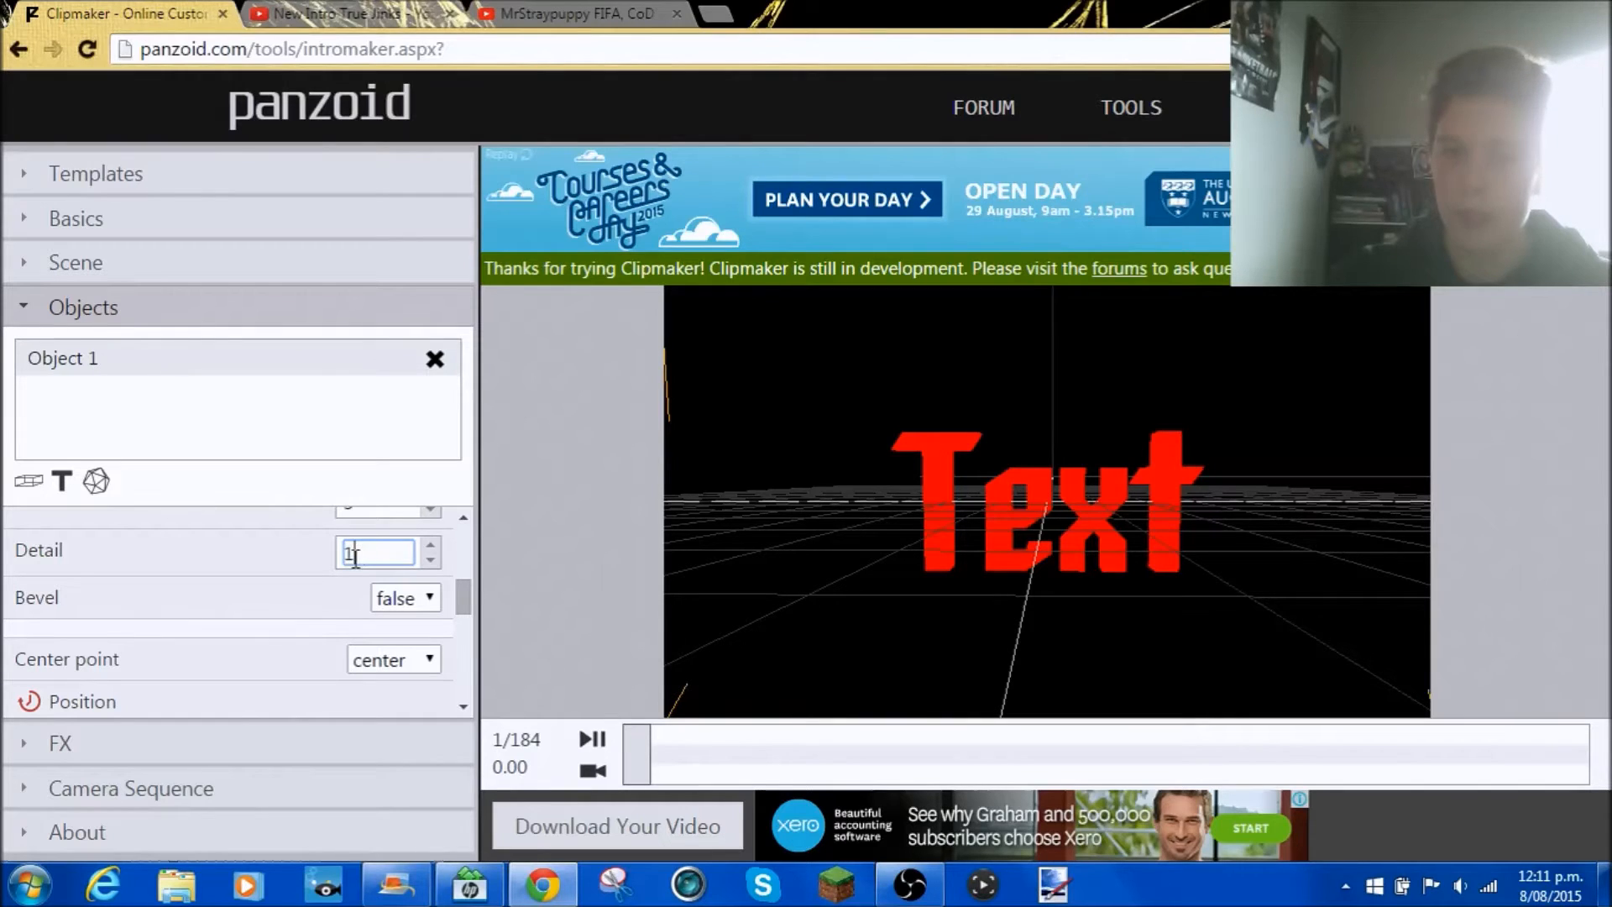
Try shifting the 3D text to X position -1 in the camera view, and return X to 0
drag(457, 585, 467, 614)
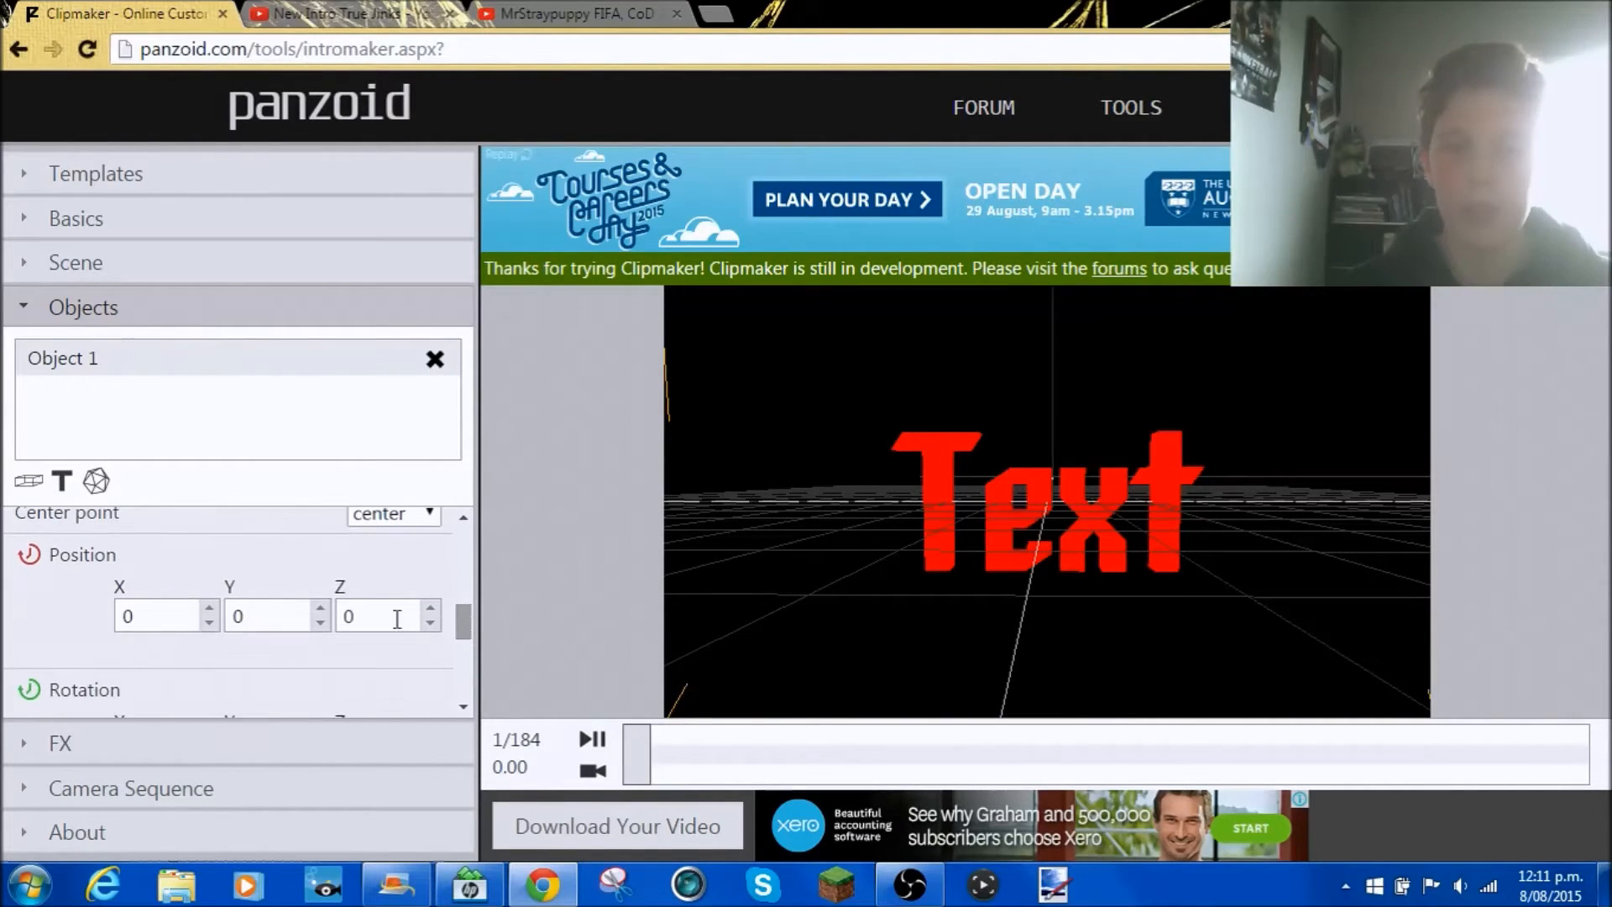
click(593, 772)
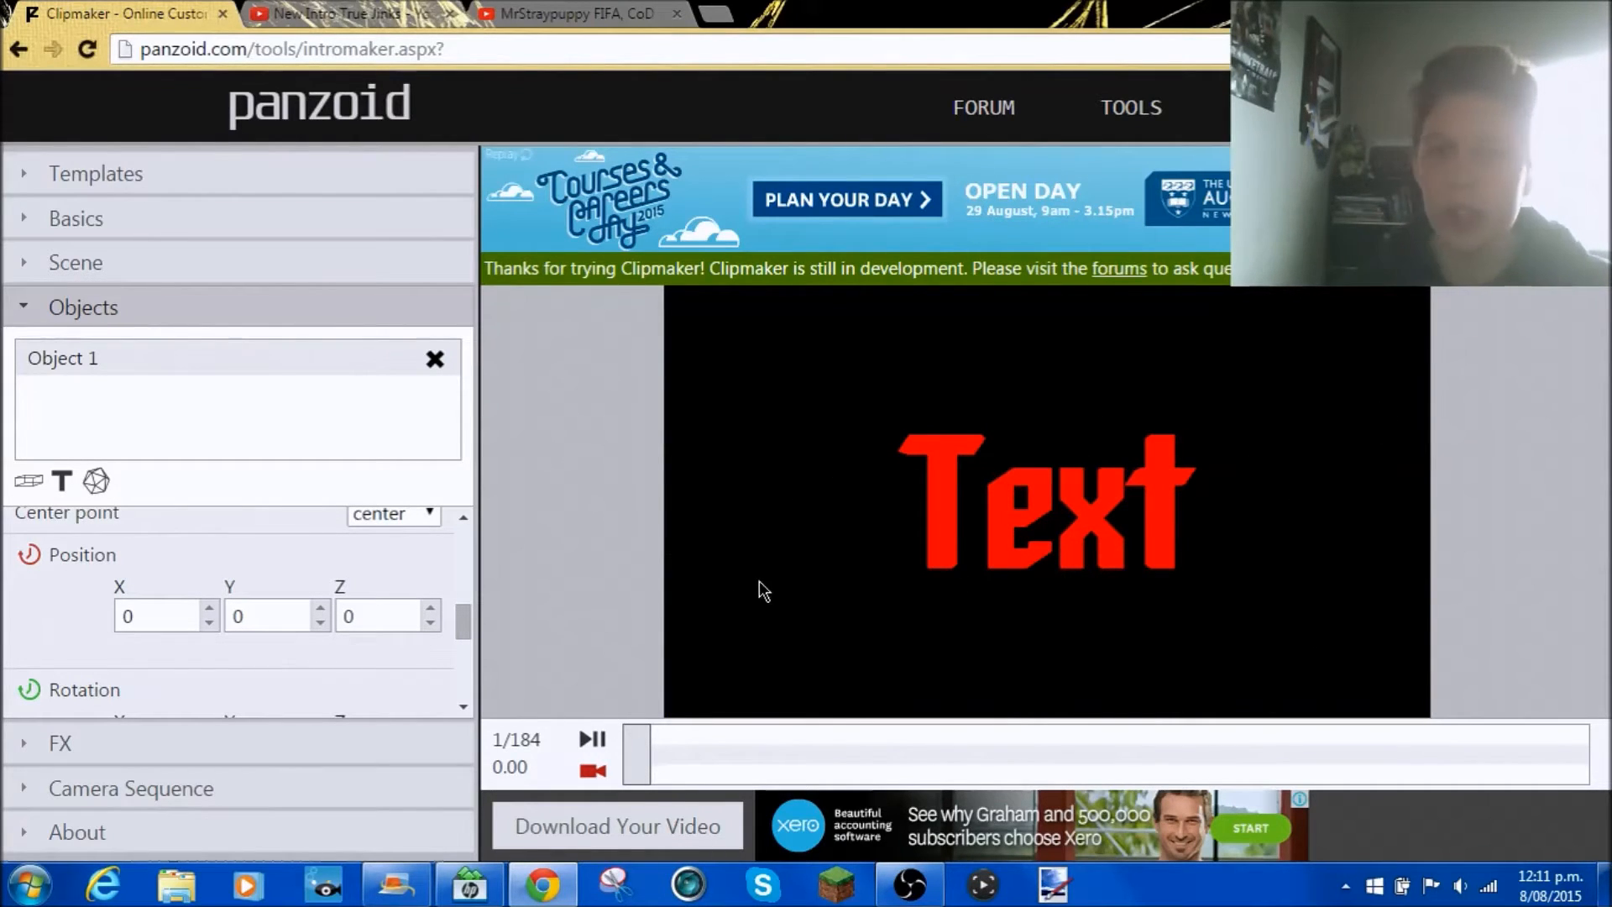
click(208, 622)
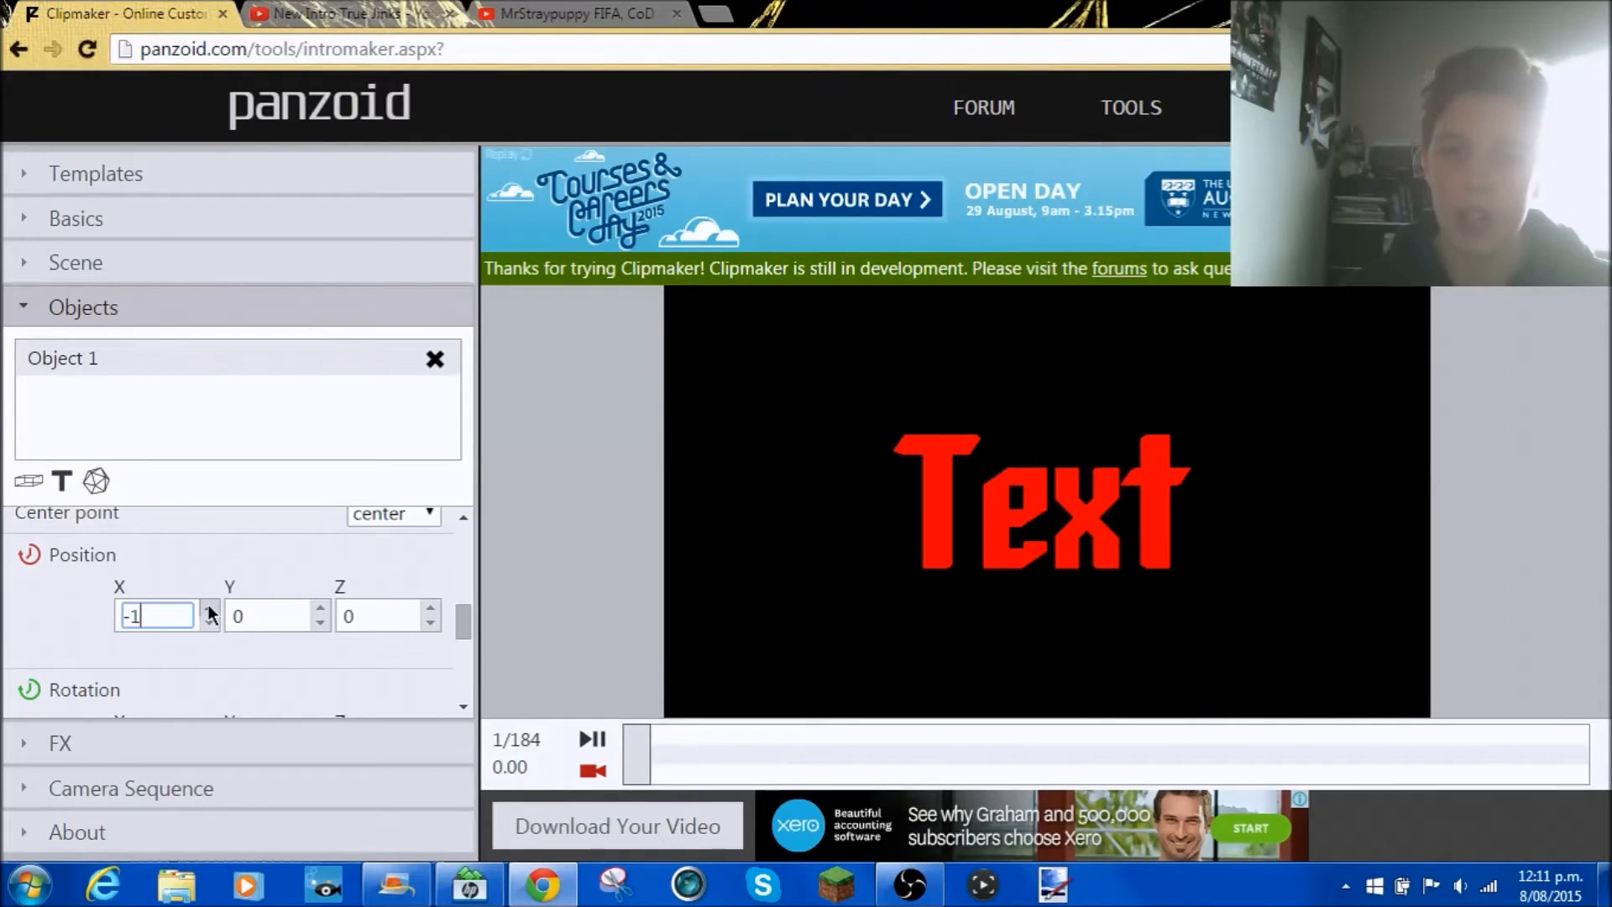
click(209, 608)
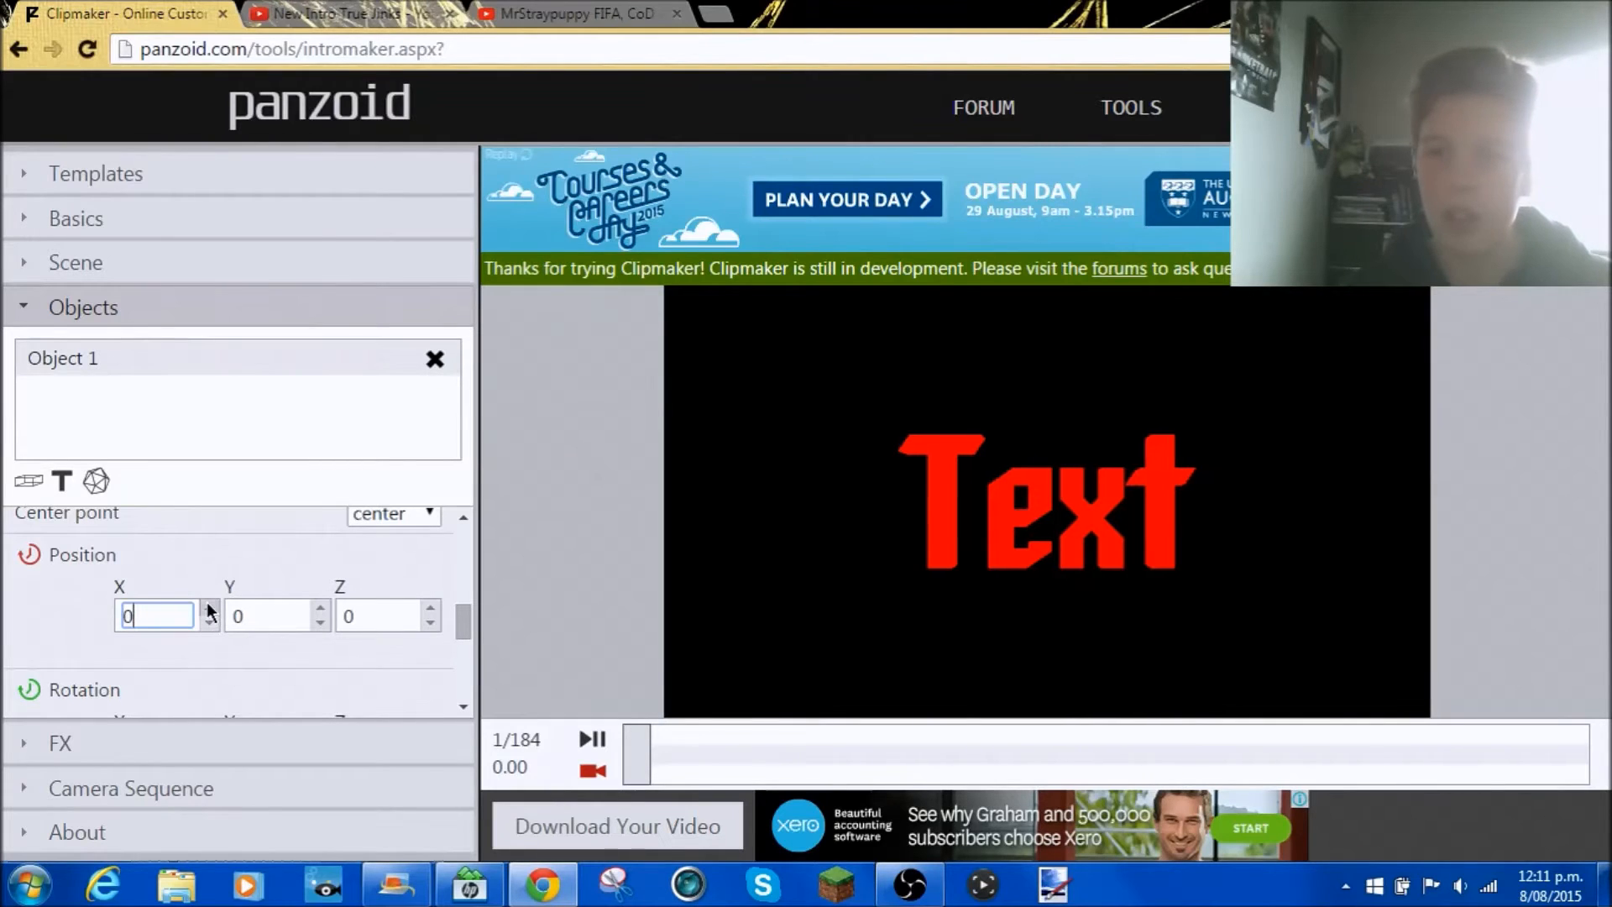
click(593, 773)
Set the 3D text's single color to magenta (#f900ff) and check it through the camera view
drag(466, 630, 481, 691)
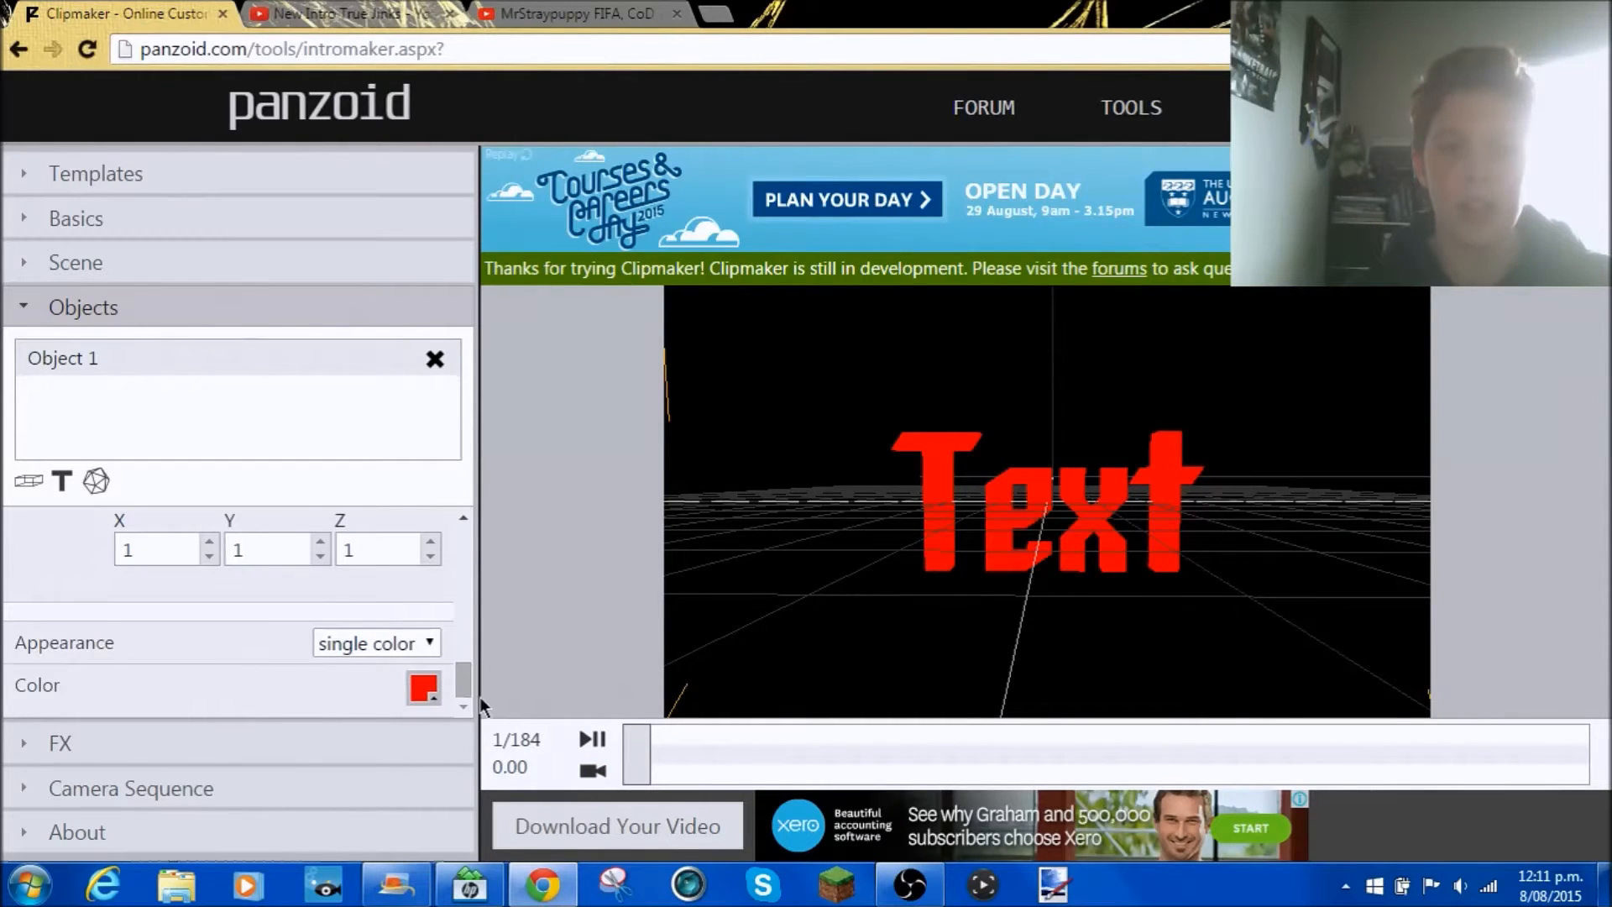
click(434, 693)
drag(762, 382, 768, 323)
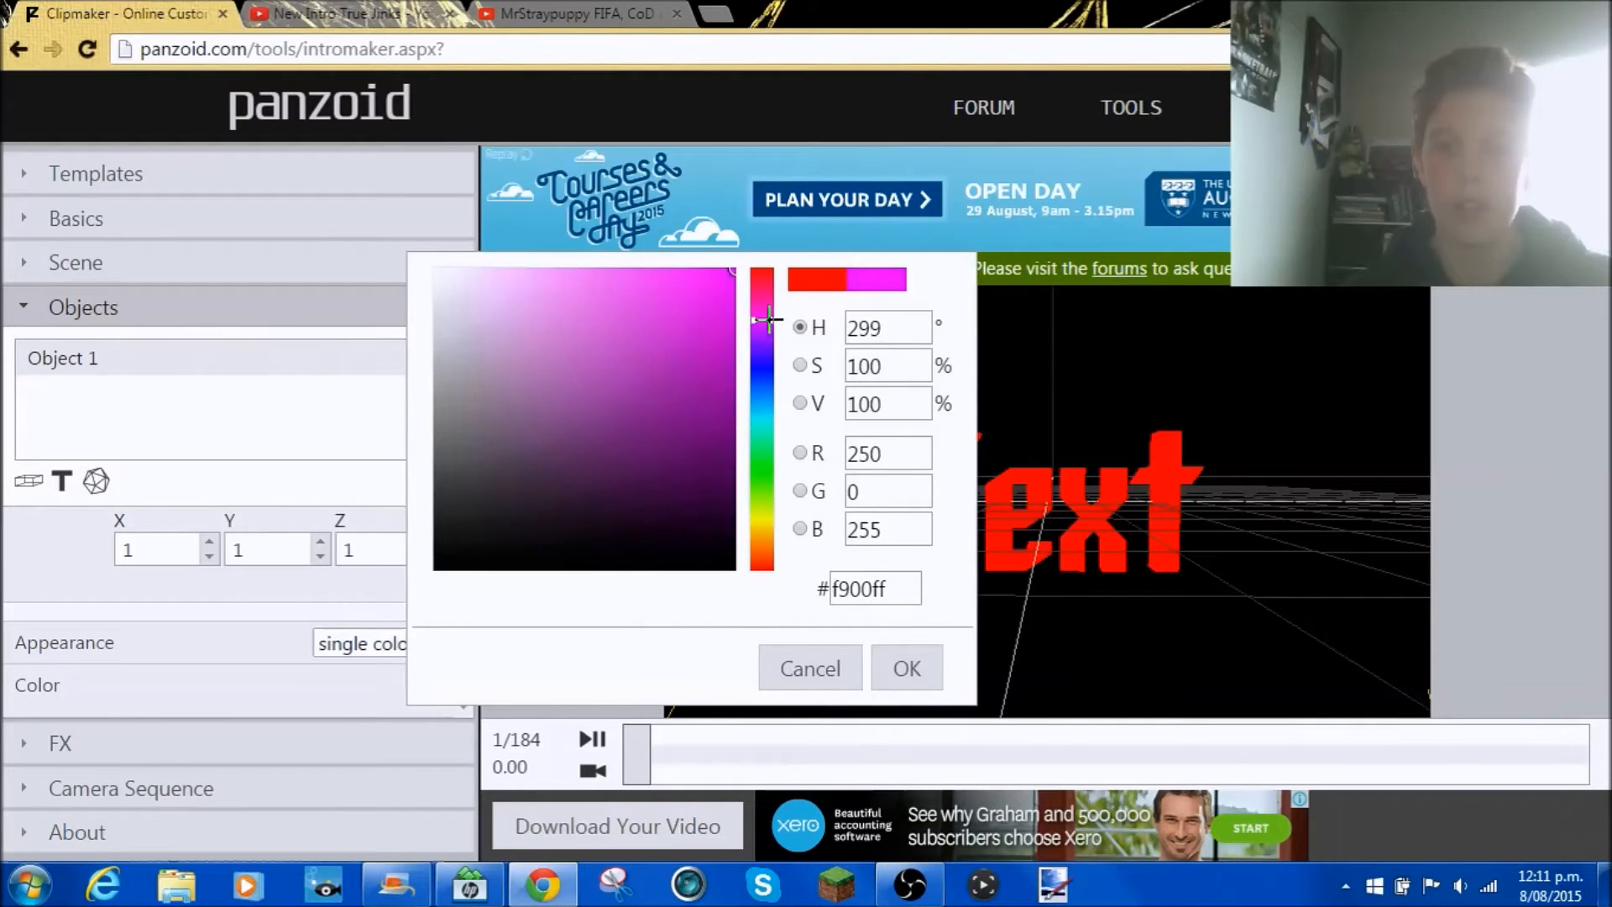
click(929, 667)
drag(1073, 585, 1112, 592)
click(602, 770)
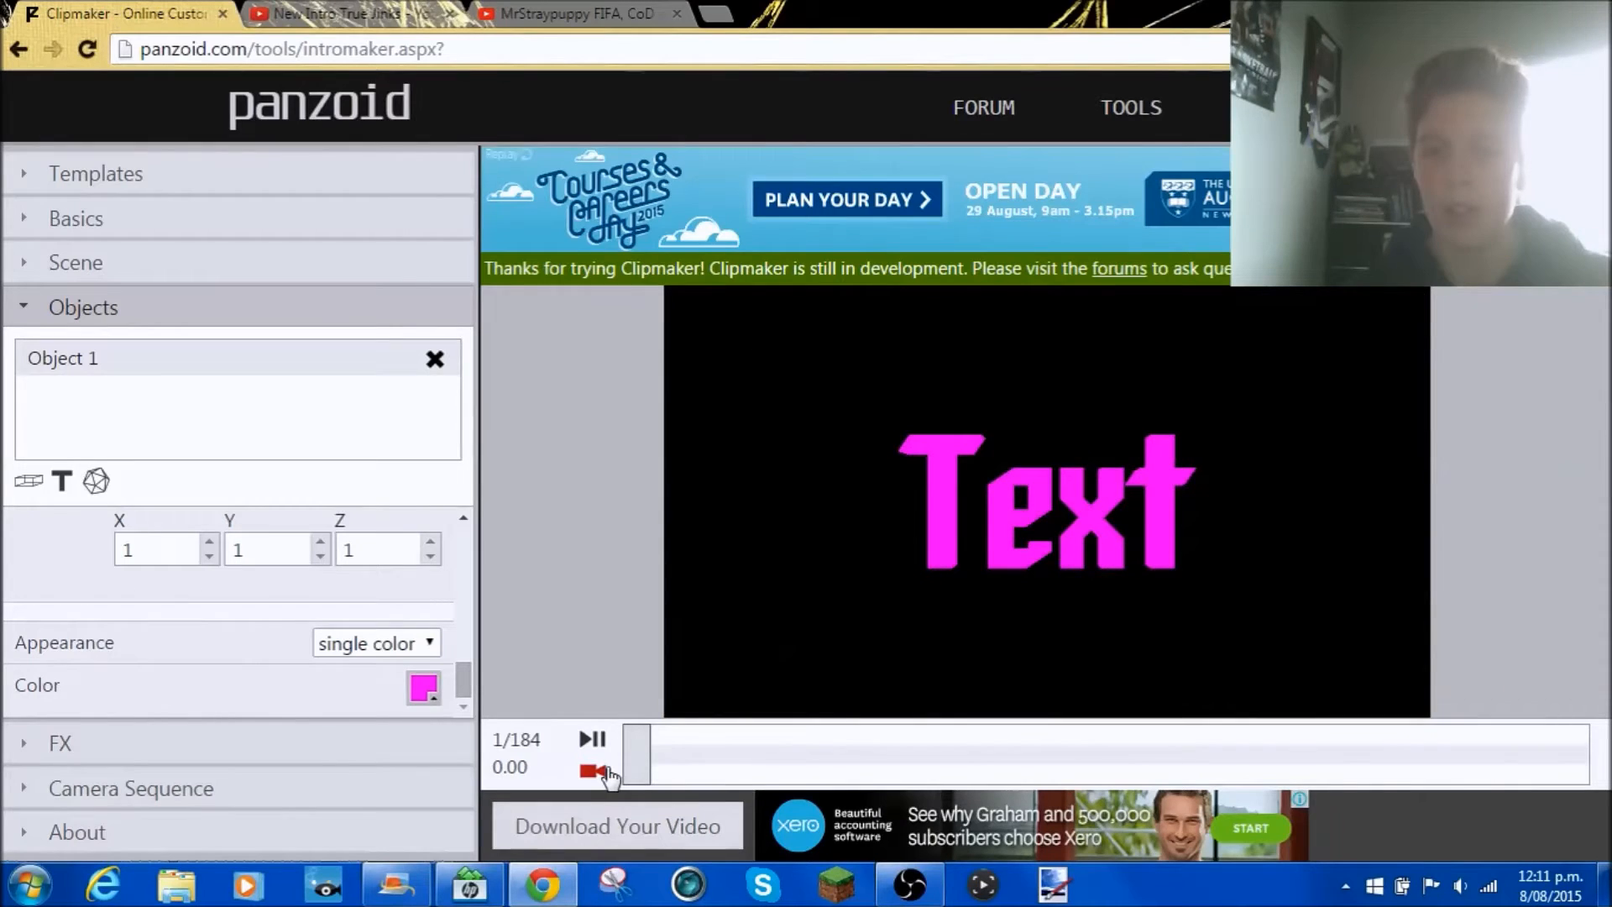
click(603, 770)
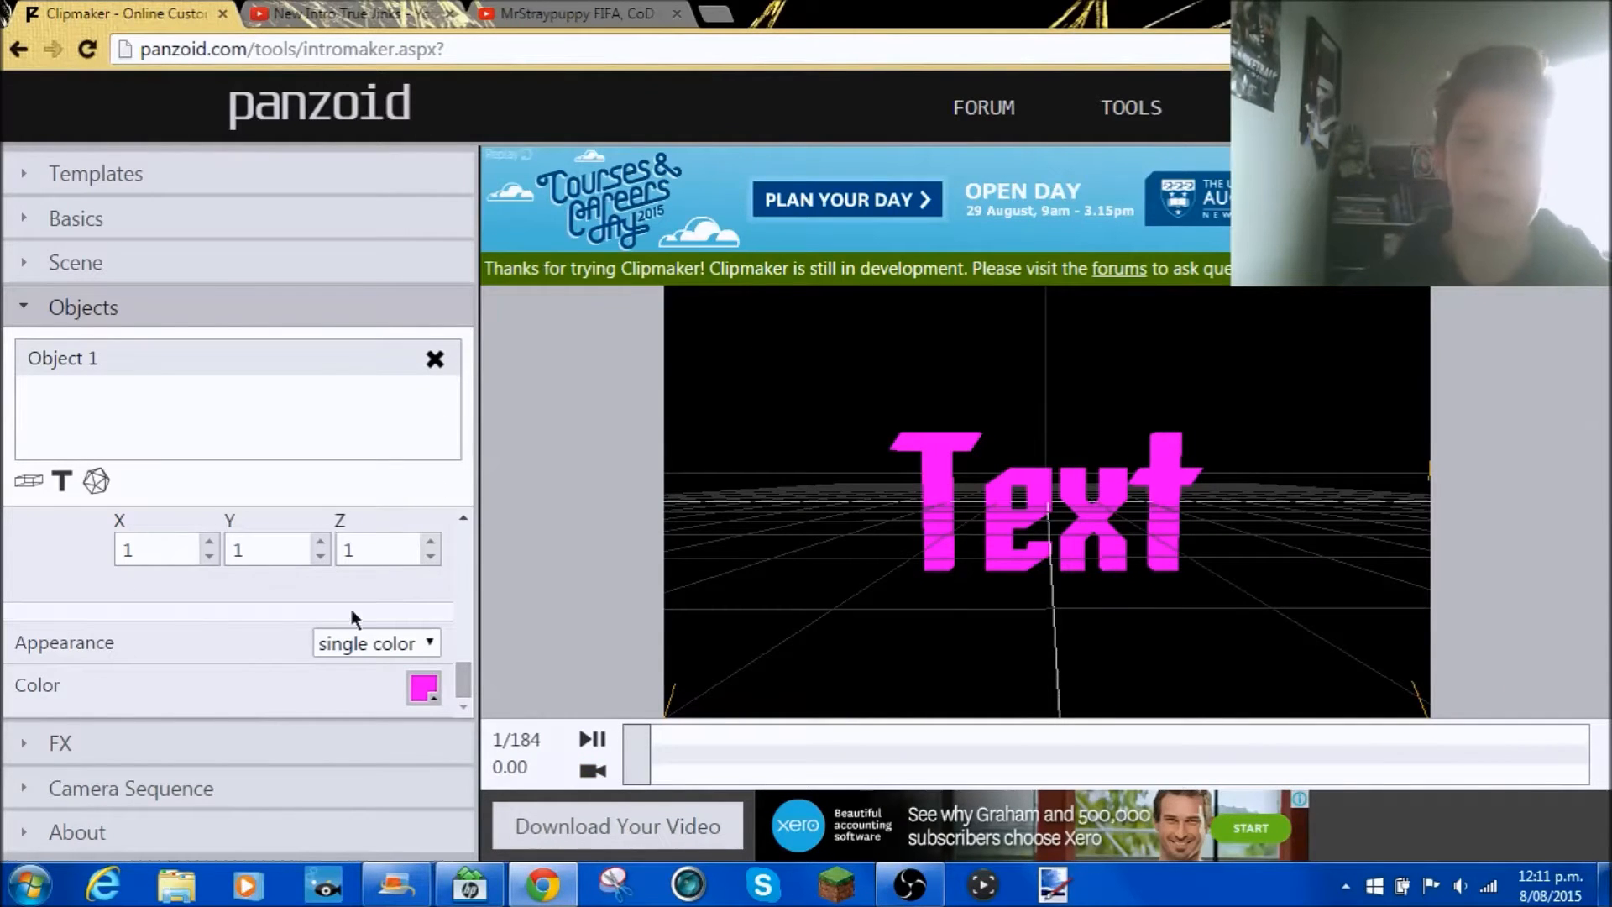
click(168, 742)
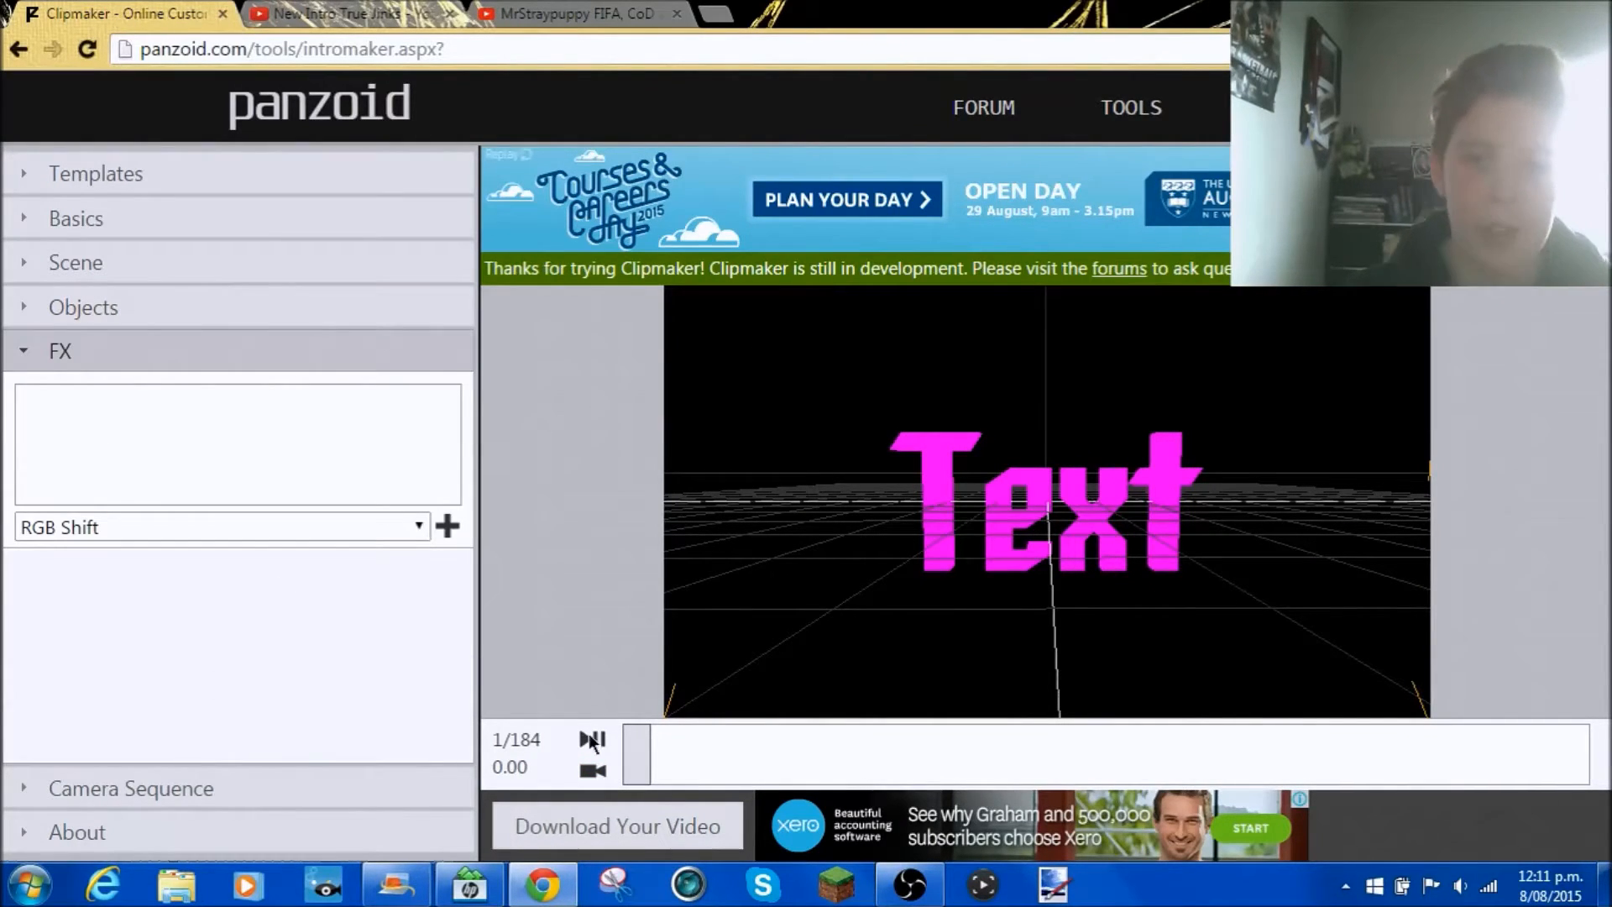
mouse_move(643, 749)
mouse_down()
mouse_move(699, 759)
mouse_move(630, 759)
mouse_up()
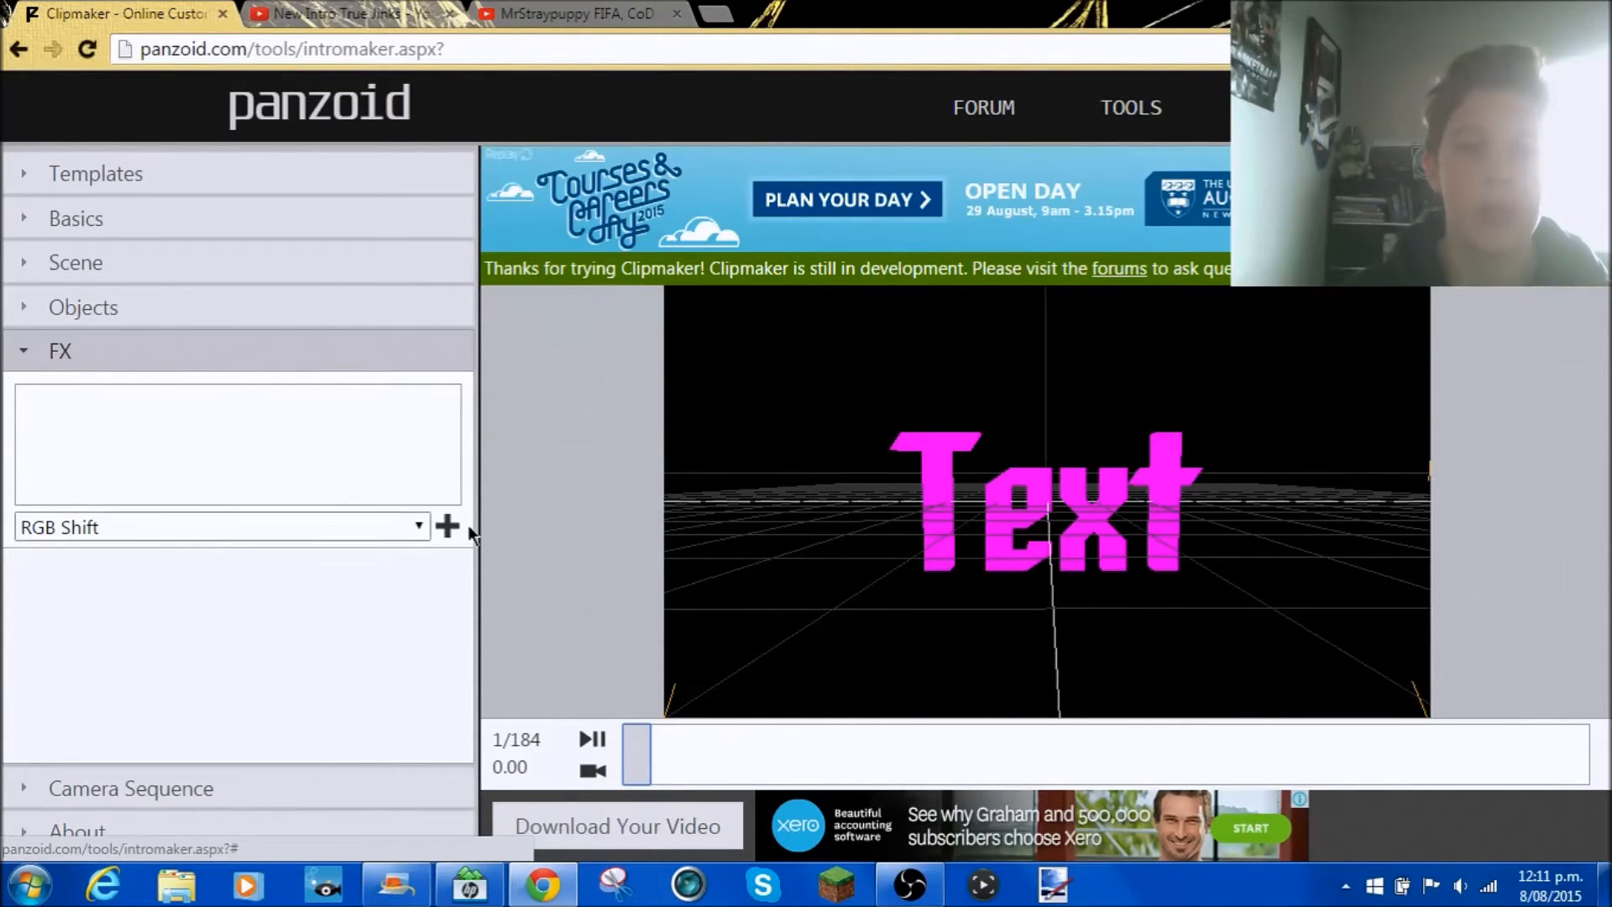
click(336, 529)
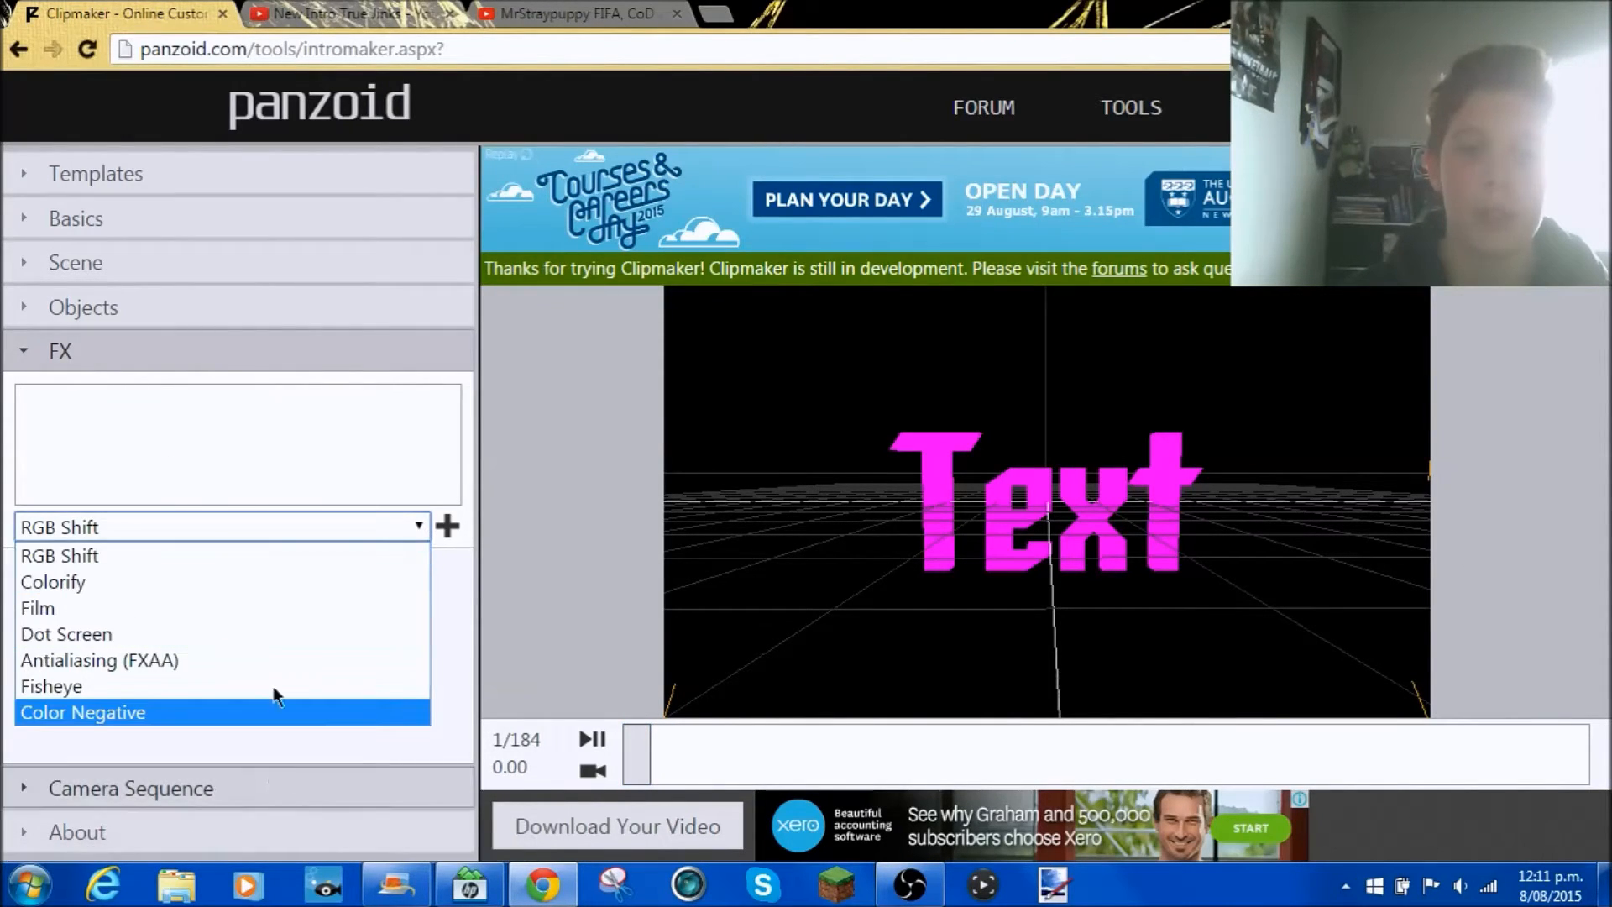
click(422, 529)
Set the camera's starting Y position to 90 at the first frame, working in the camera view
click(139, 789)
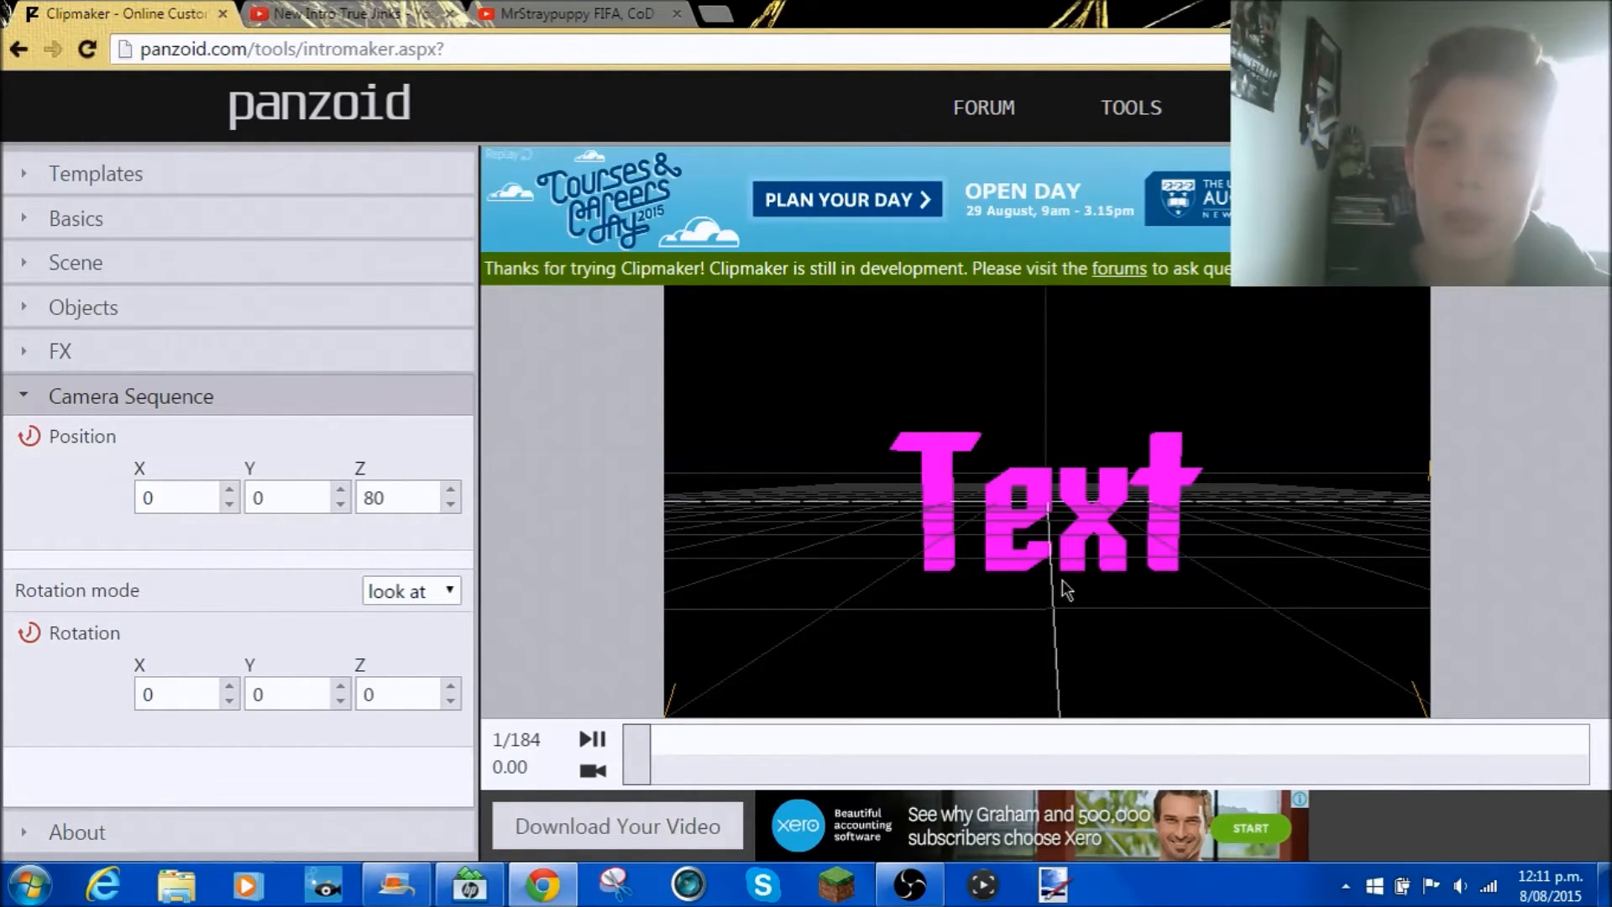
drag(1052, 571, 1016, 531)
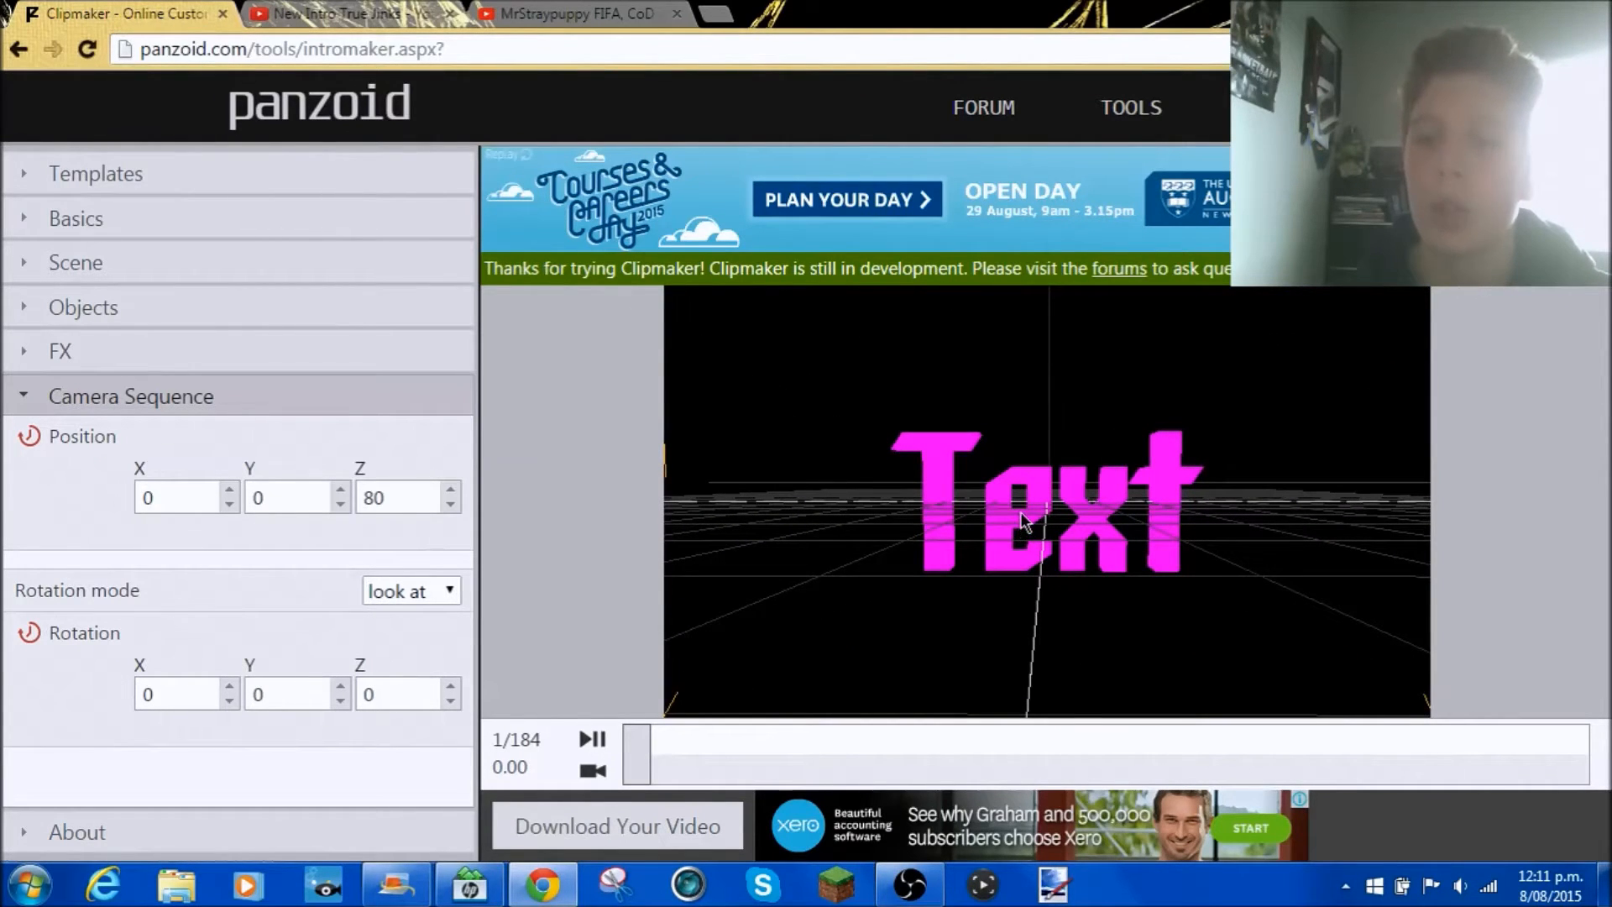
drag(1020, 512, 1016, 528)
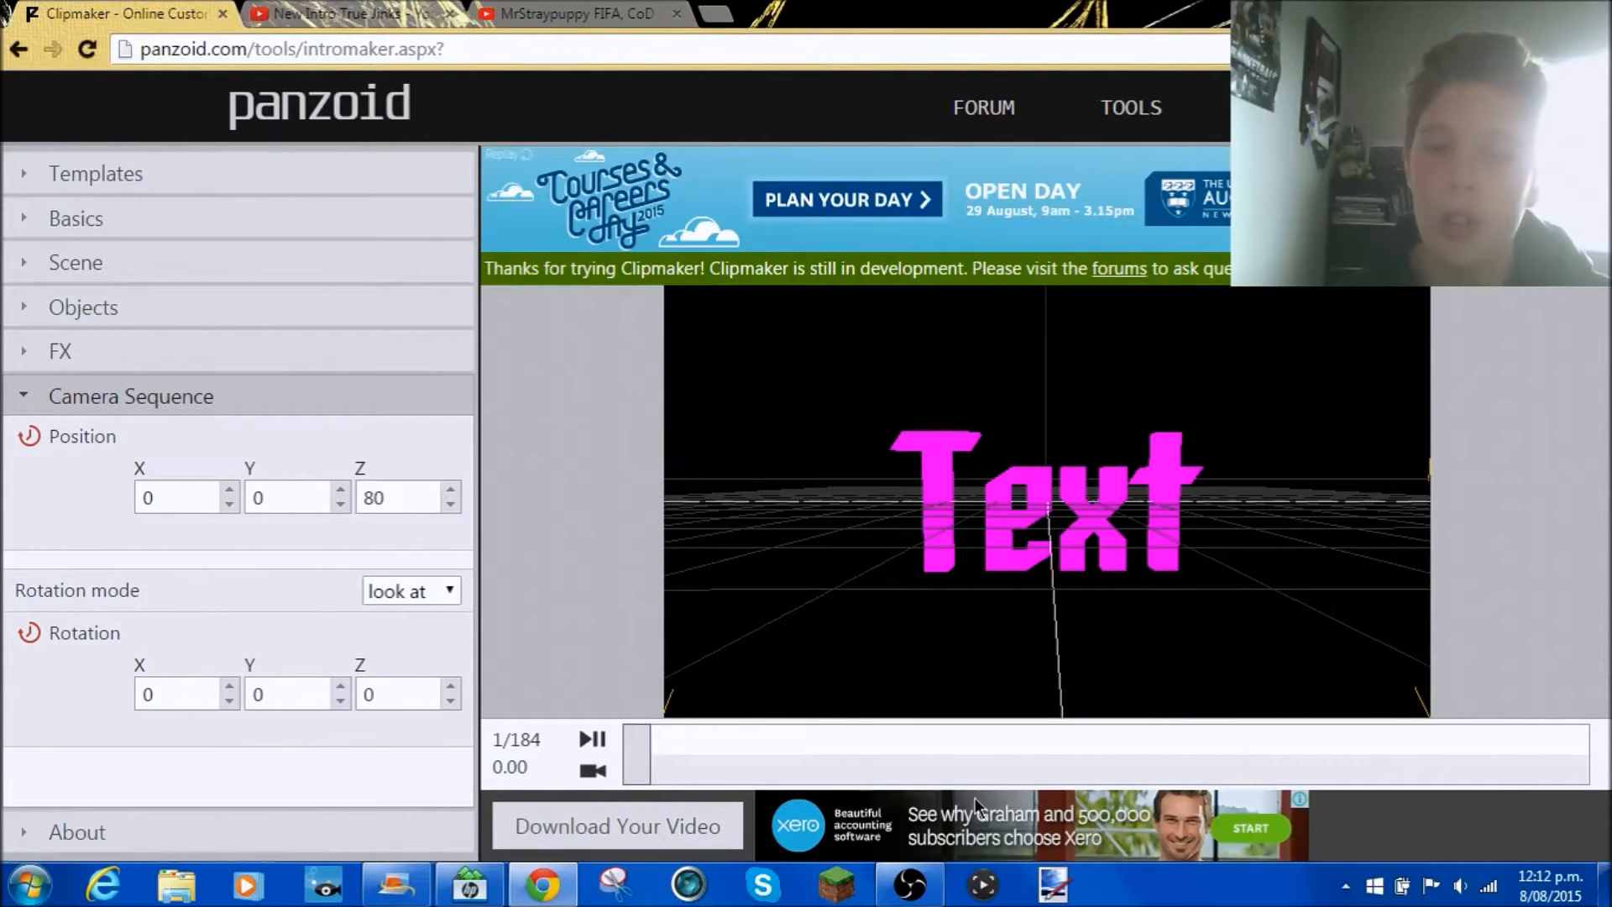
click(592, 773)
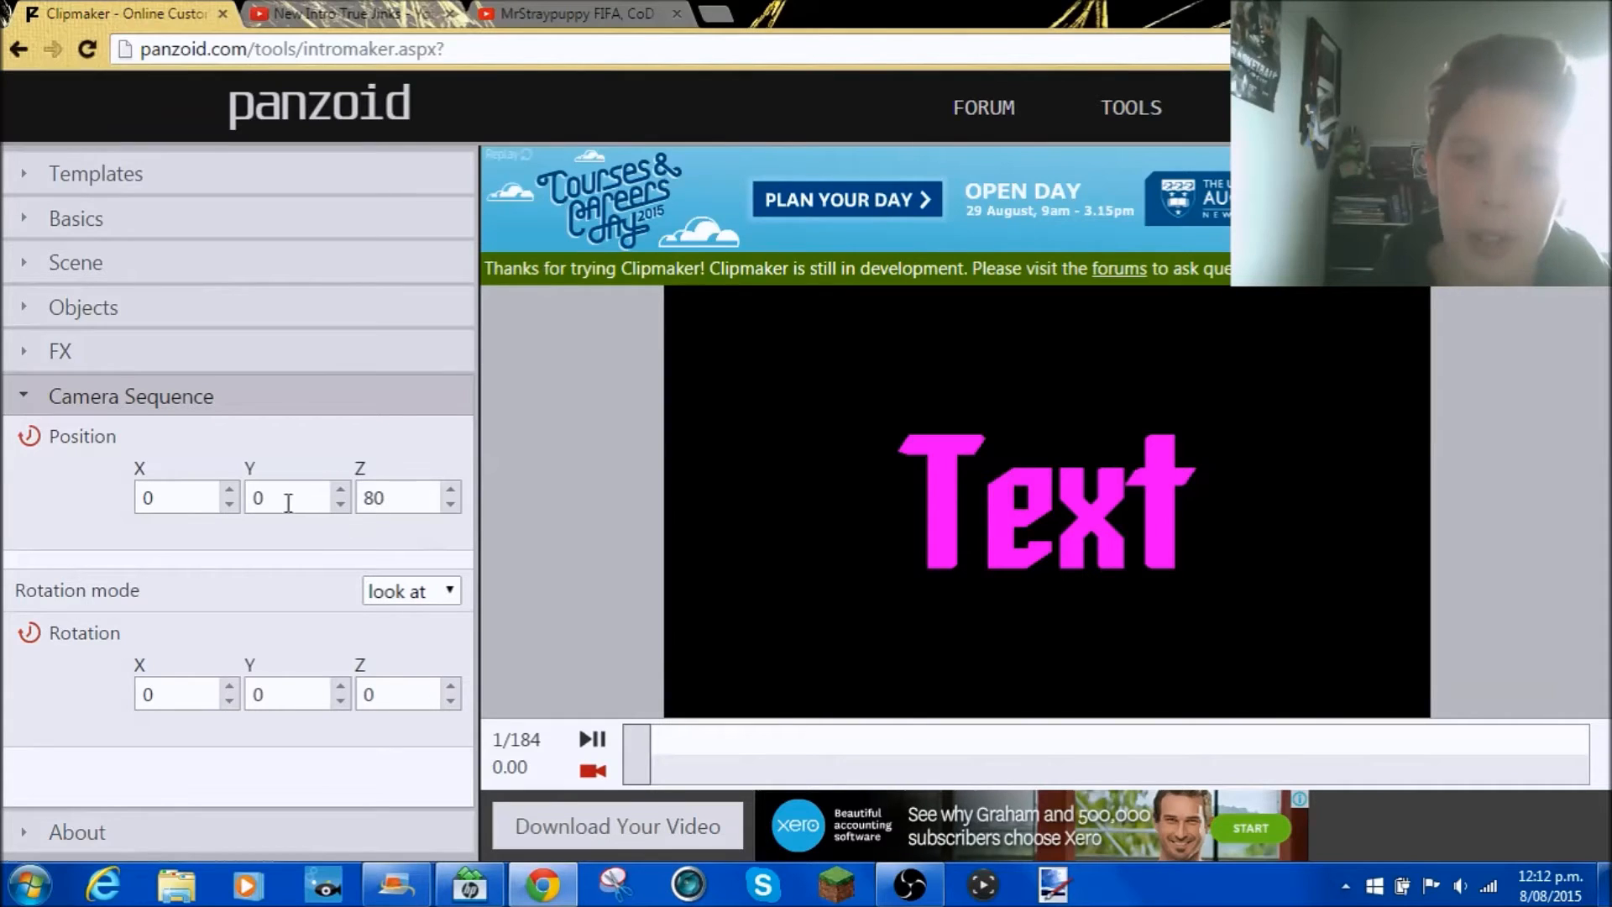
text(-20)
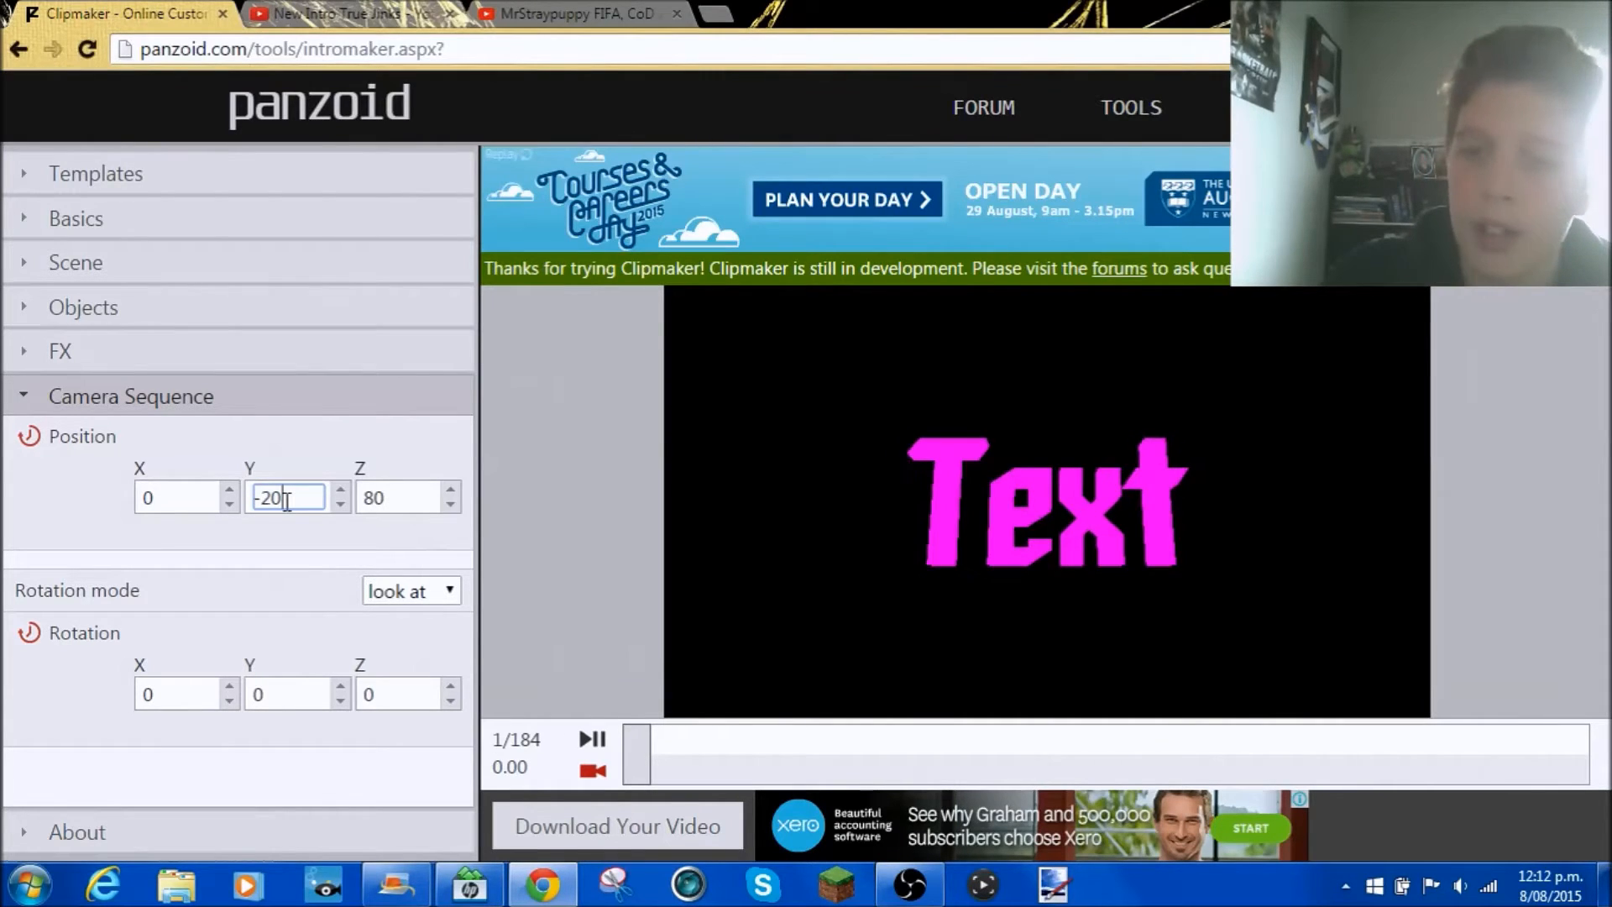
scroll(287, 500, up, 1)
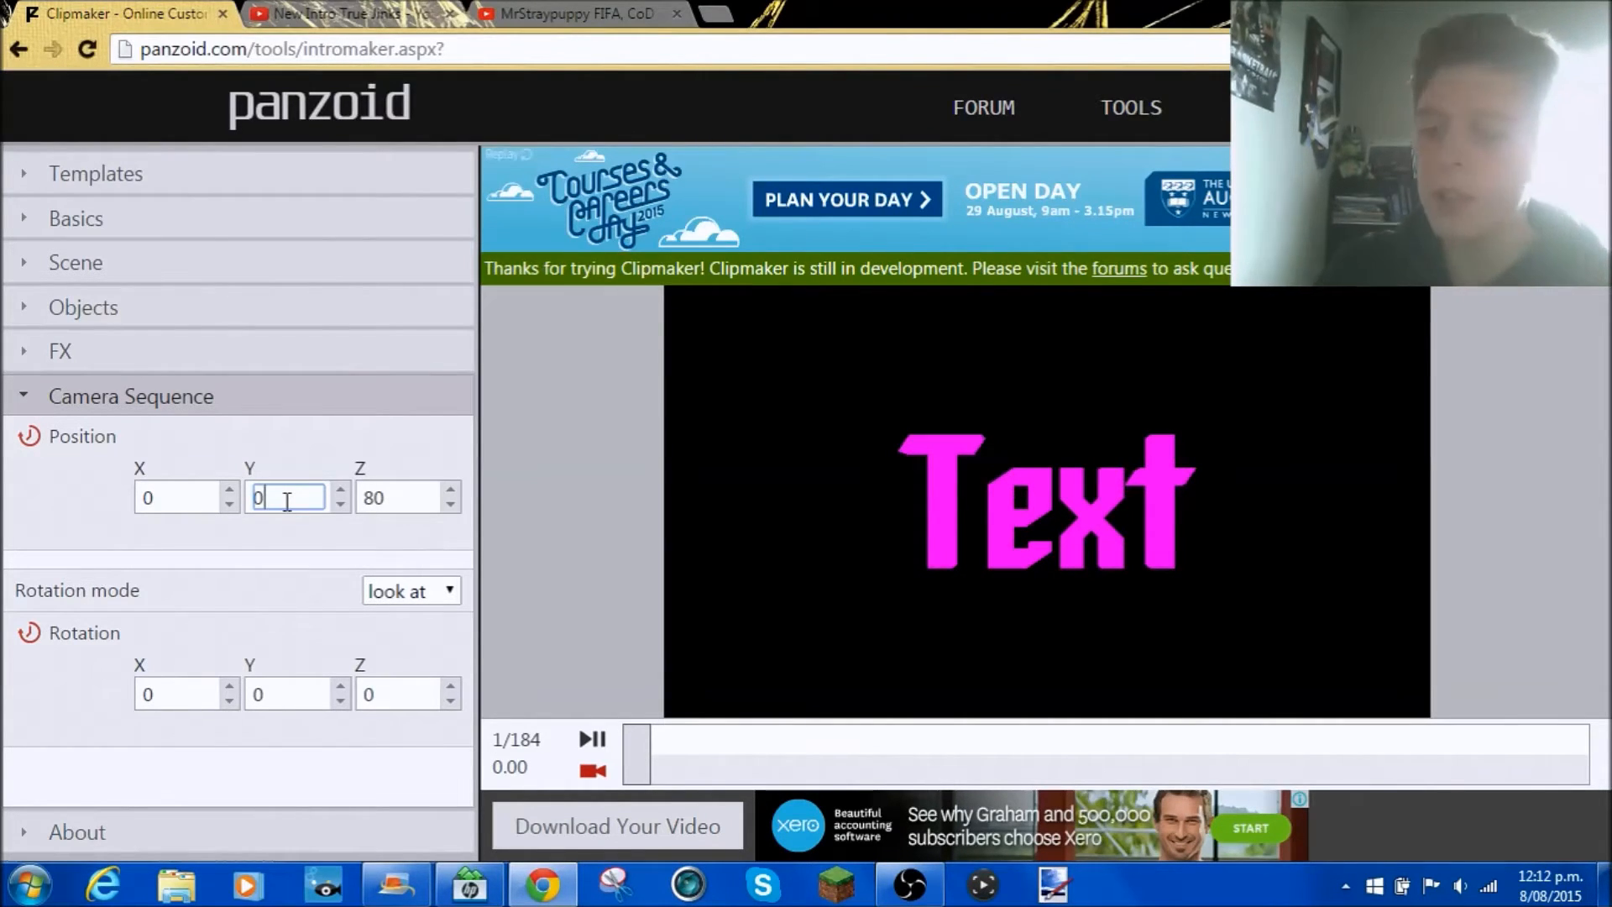
scroll(286, 500, up, 8)
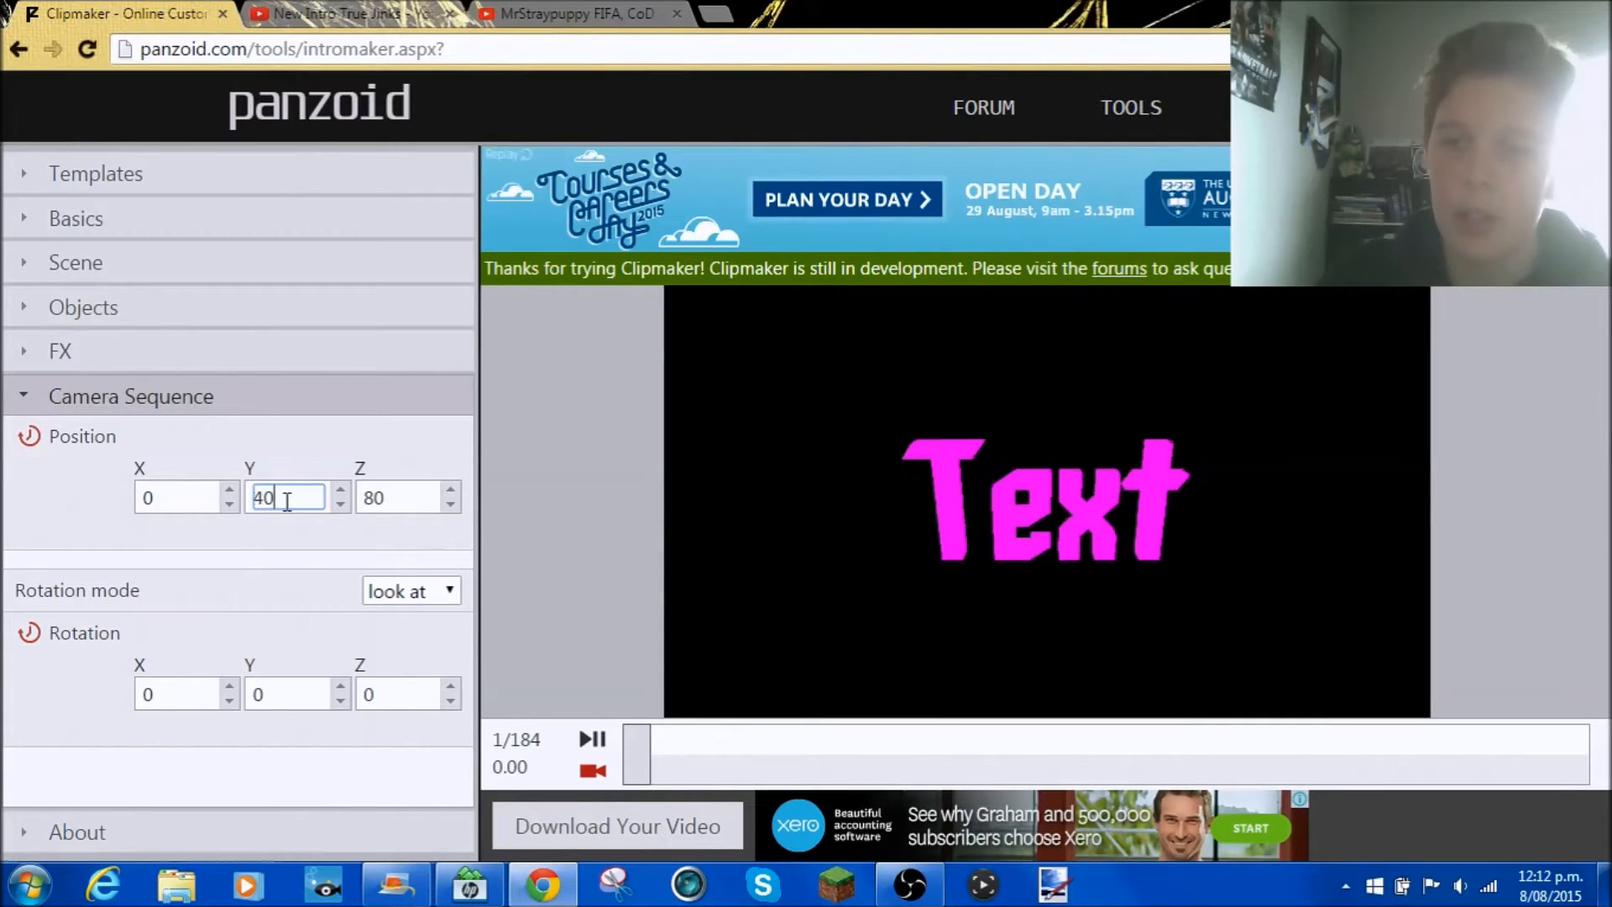
scroll(286, 501, up, 1)
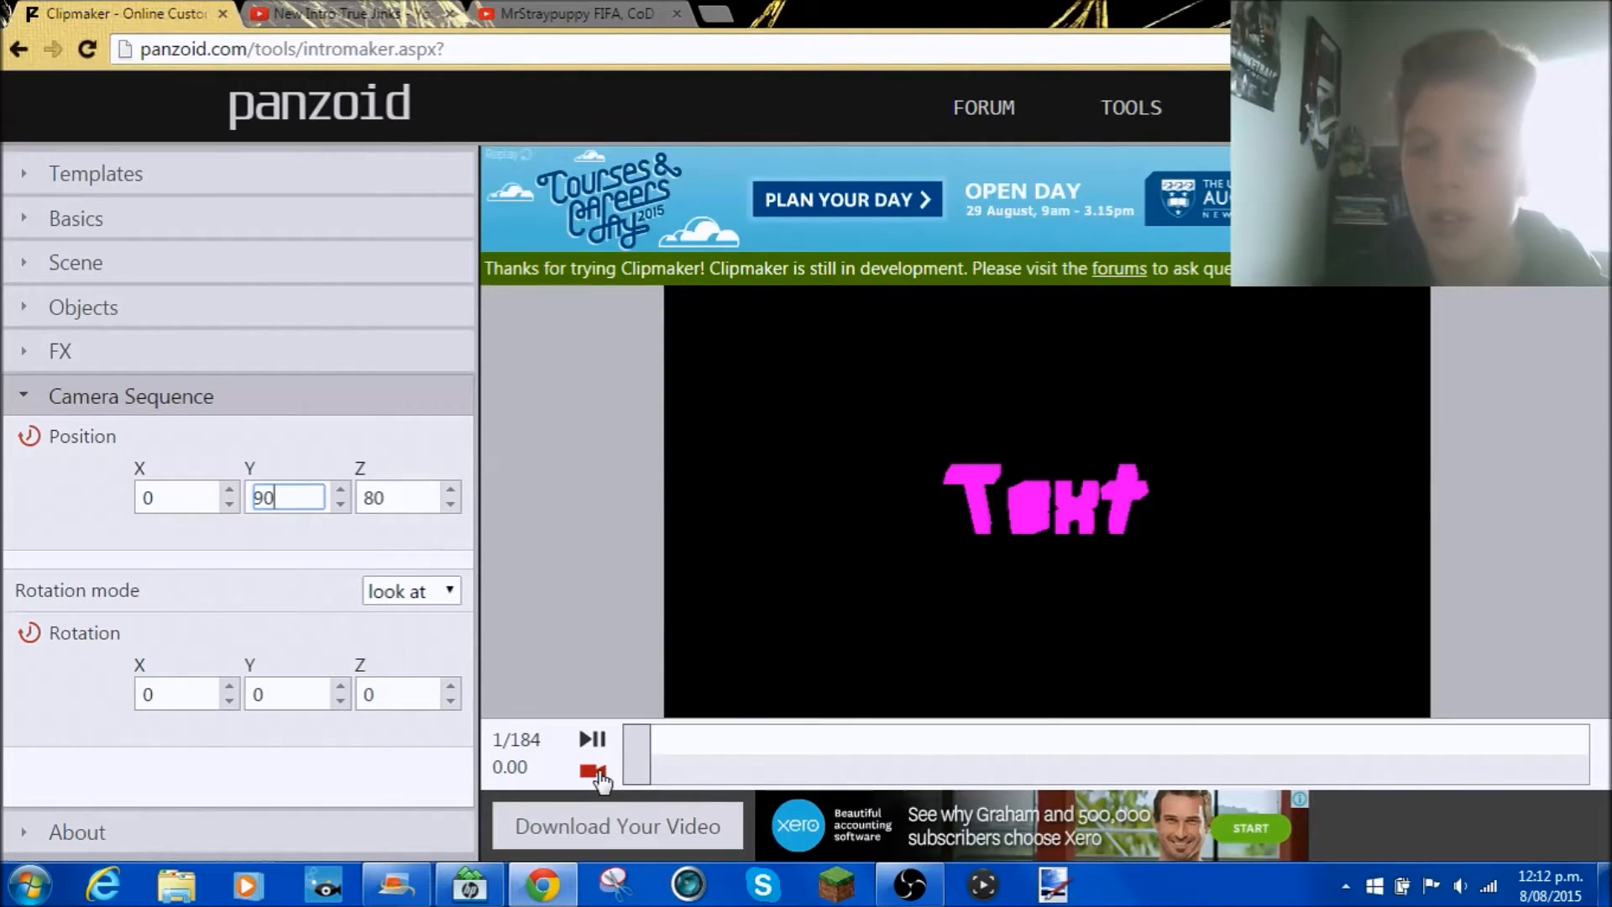
click(596, 773)
click(596, 772)
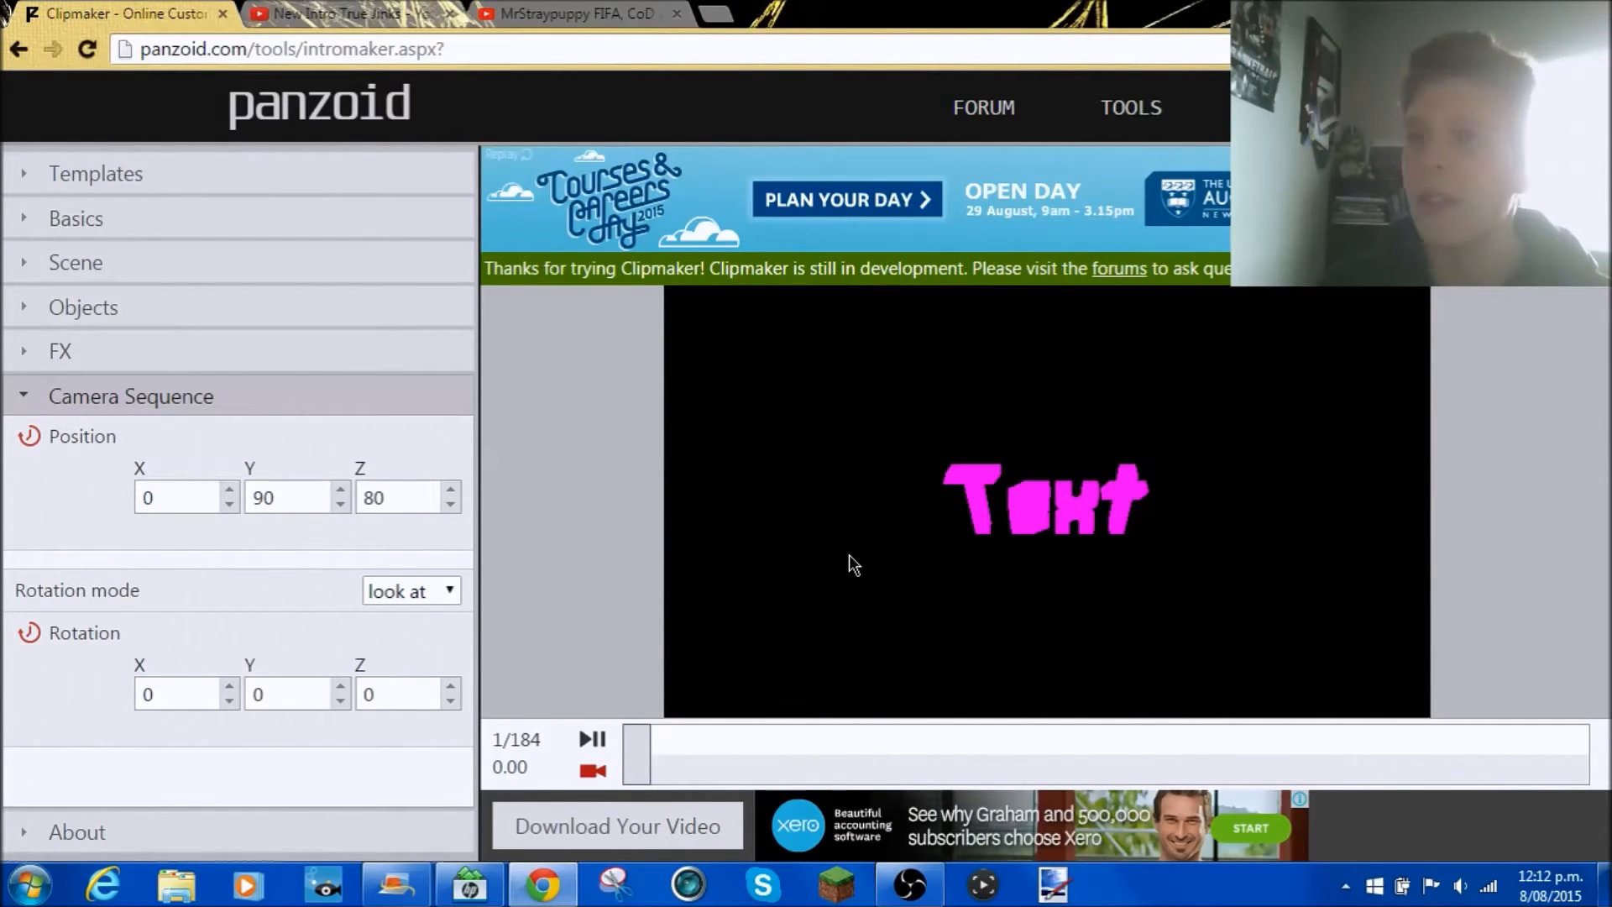
Add a camera position keyframe at frame 37 and set its transition to linear
drag(627, 762, 813, 754)
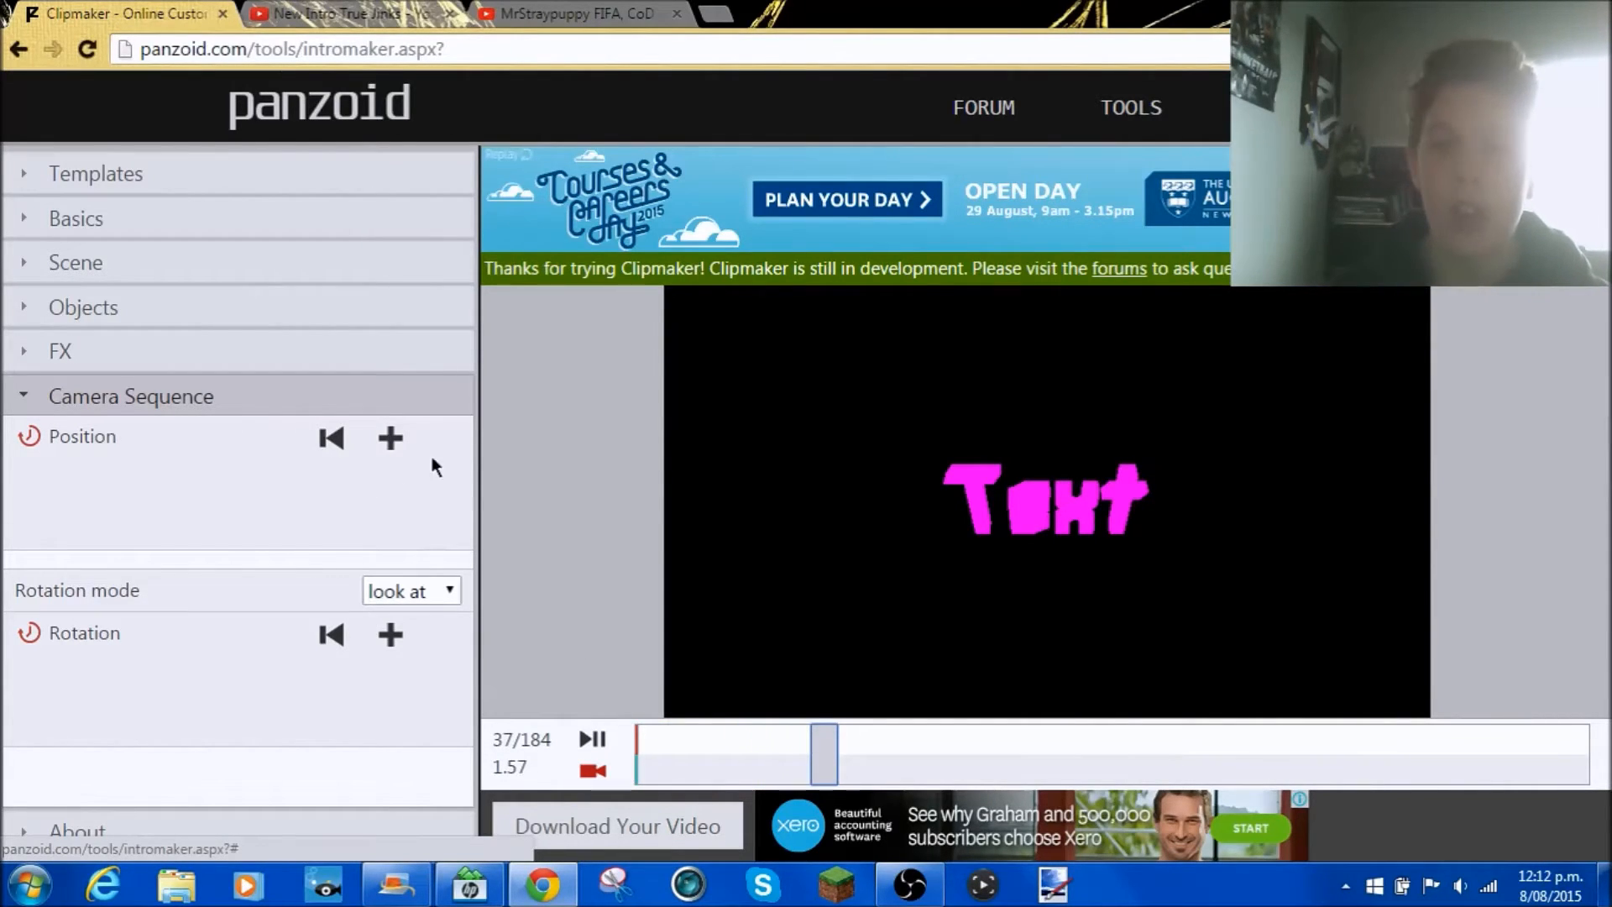
click(391, 439)
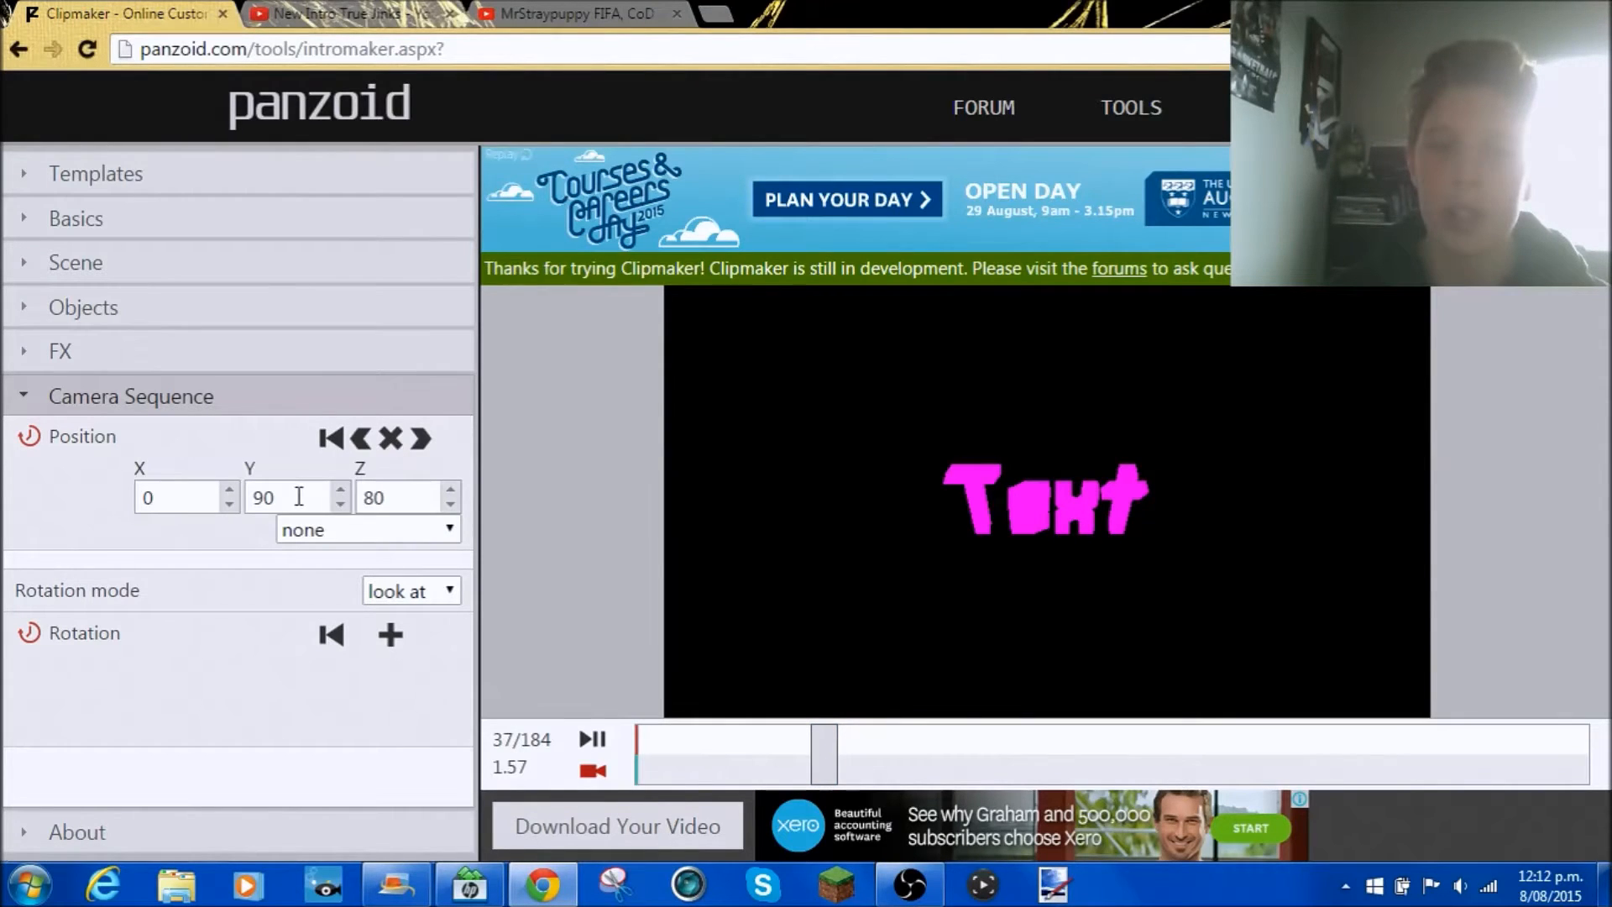
click(349, 532)
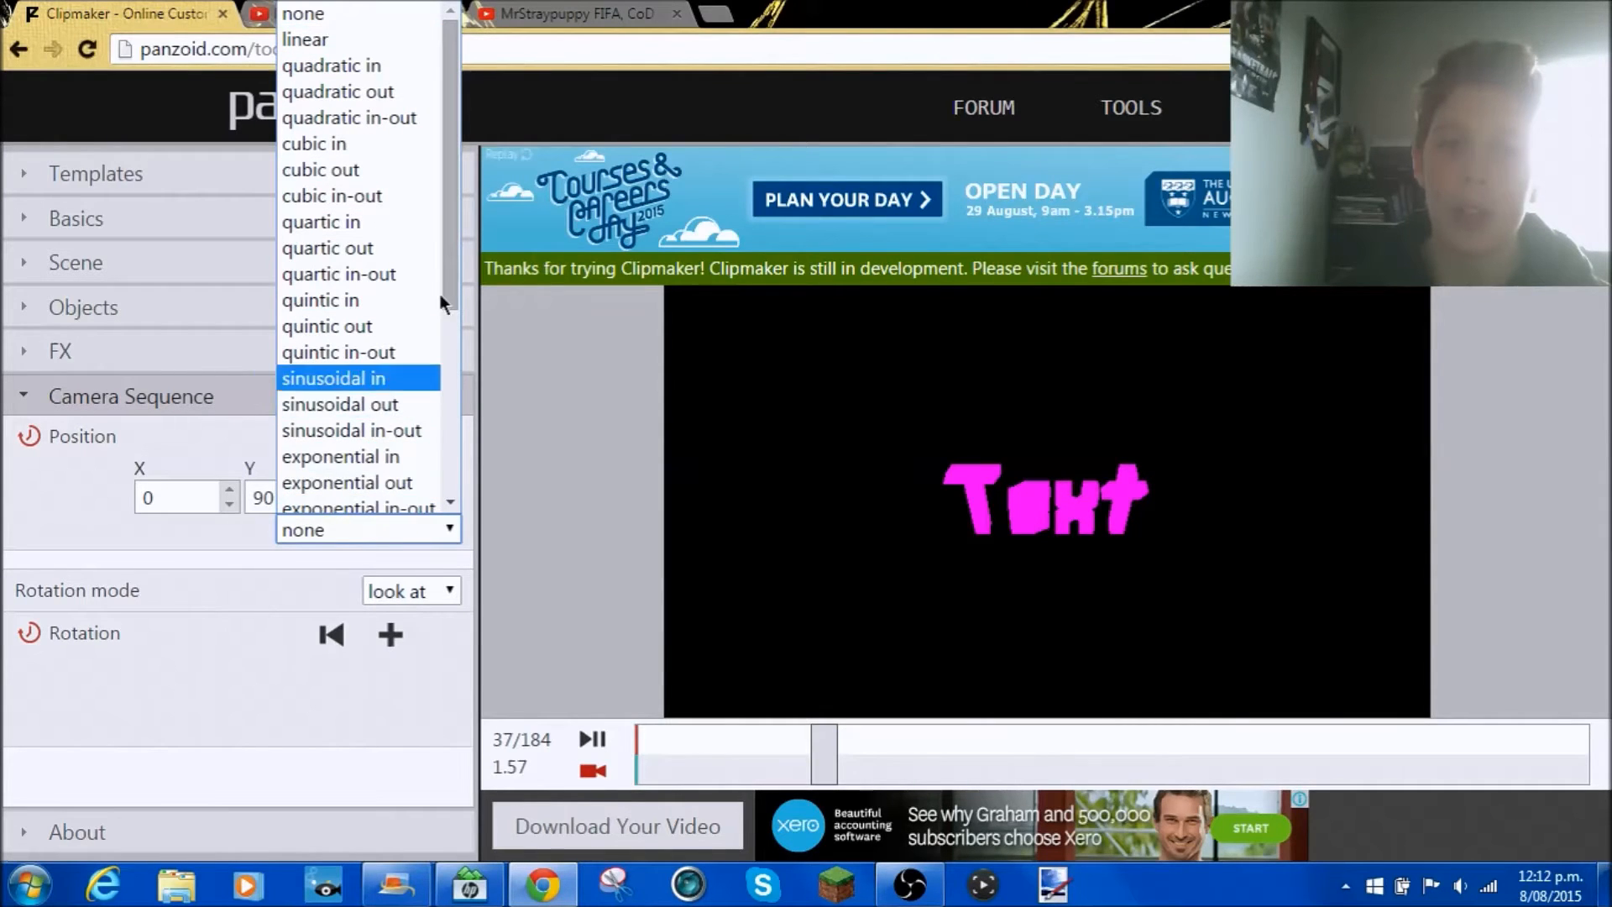
click(361, 118)
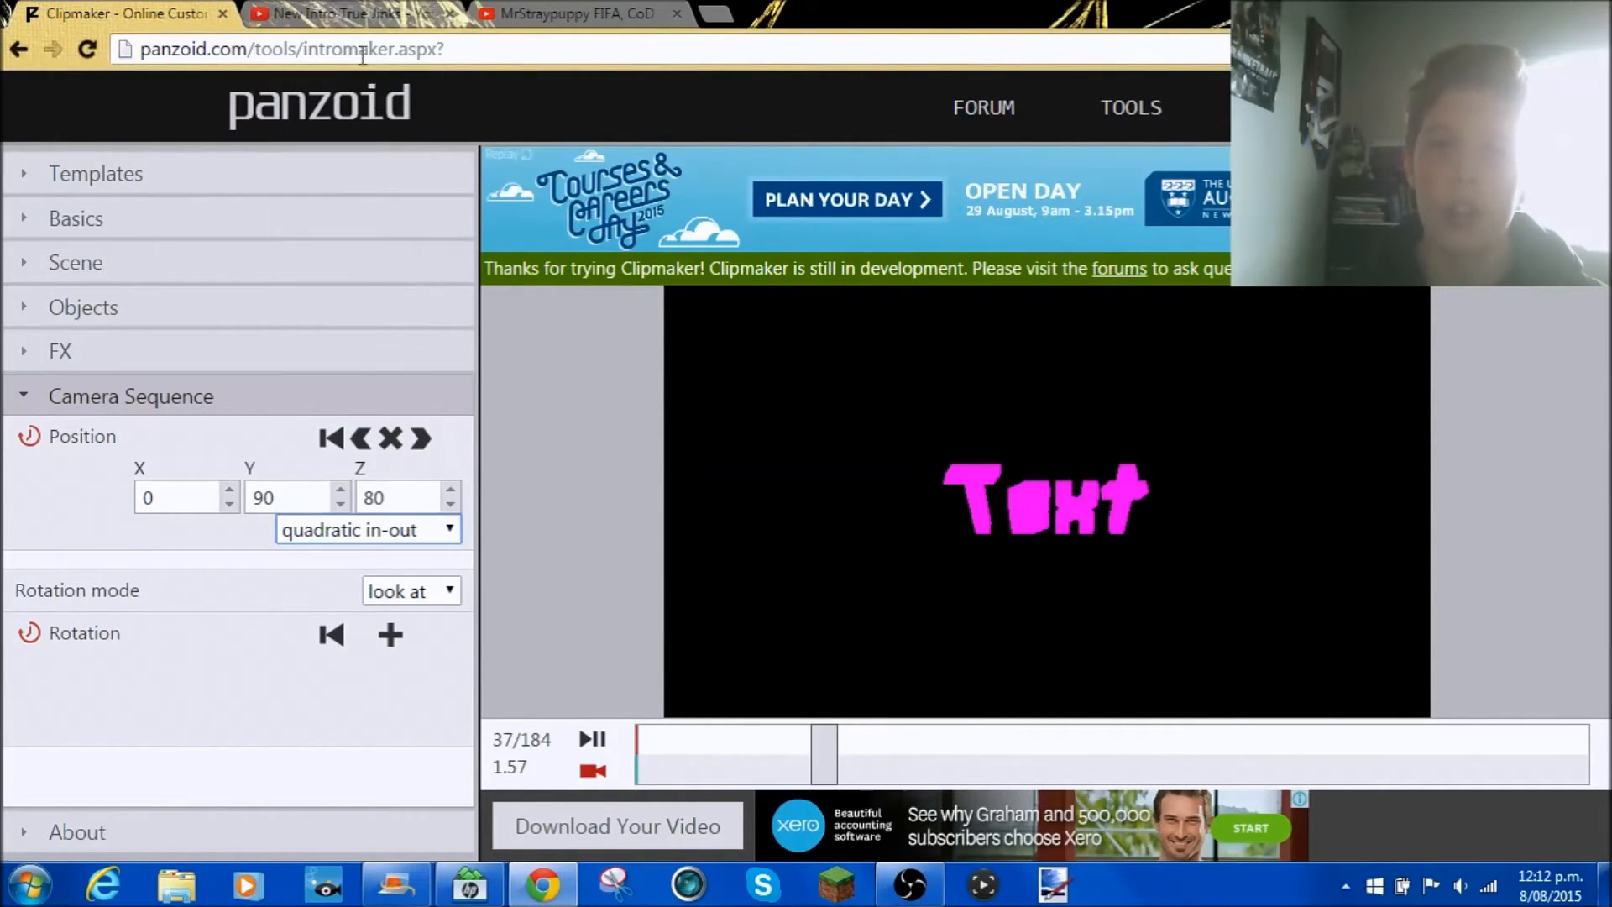
click(421, 527)
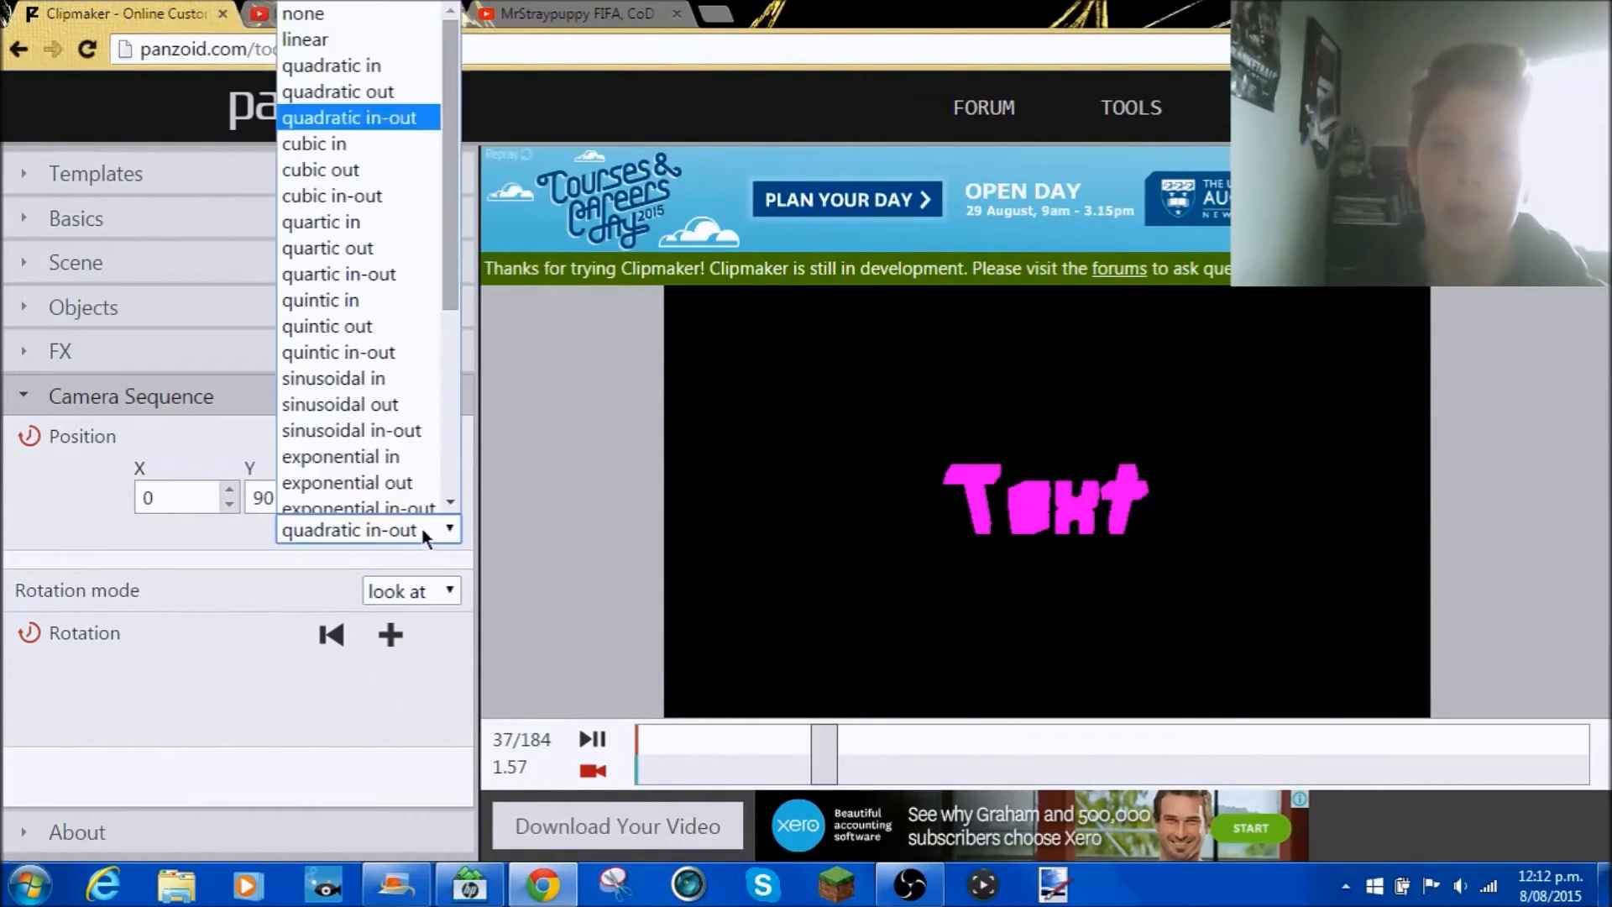
click(374, 42)
click(289, 497)
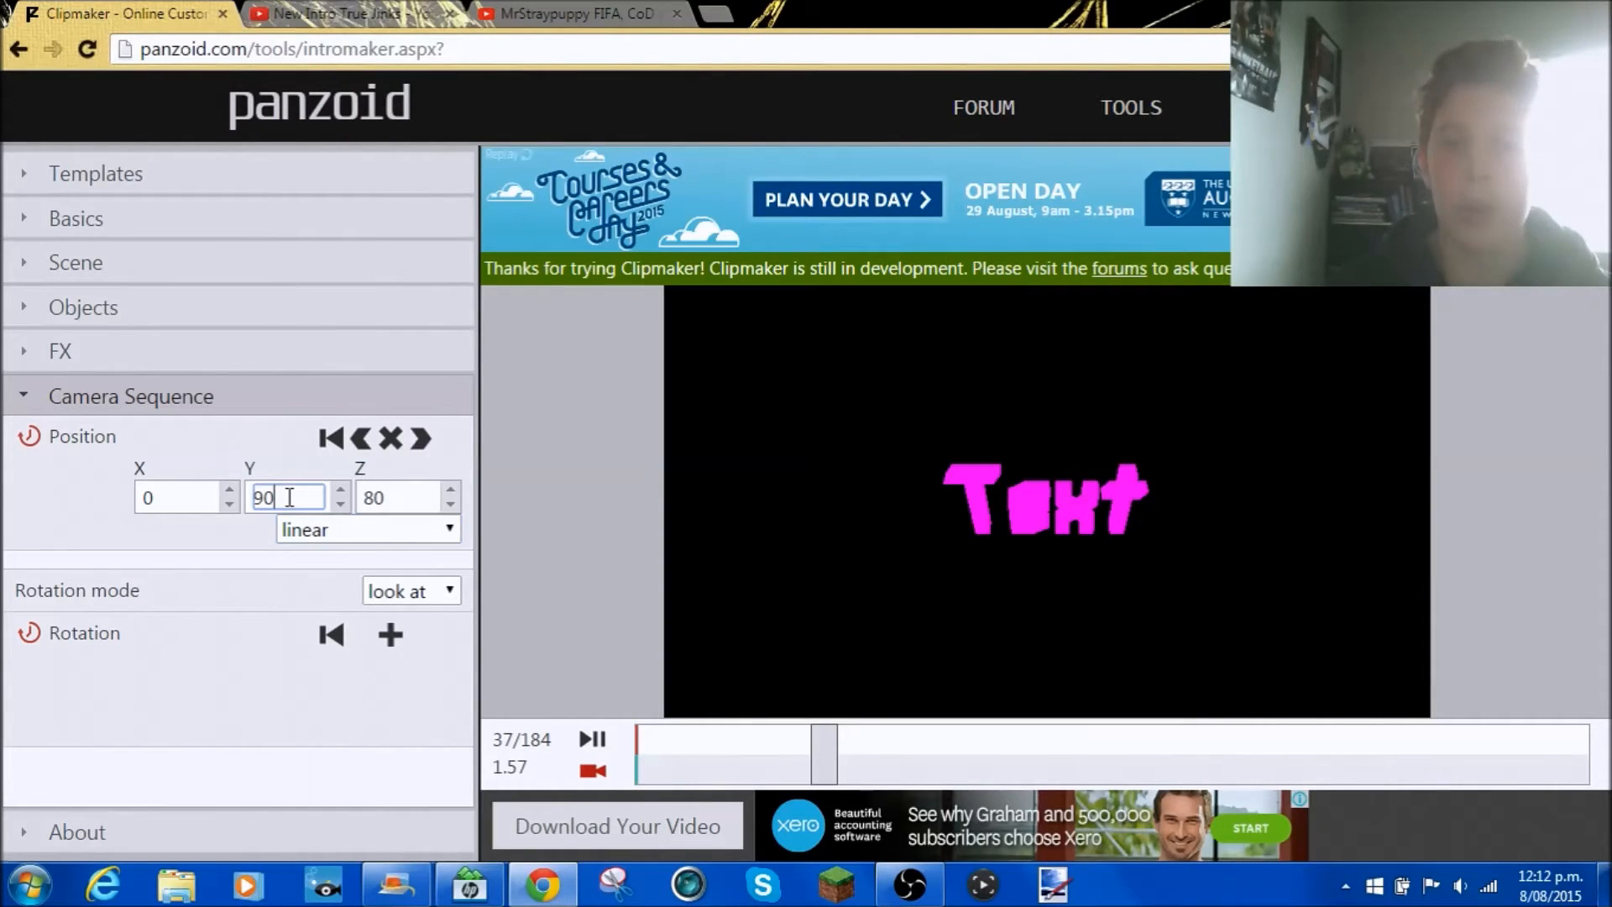
scroll(289, 497, up, 1)
scroll(289, 497, down, 1)
scroll(289, 497, down, 2)
scroll(289, 497, up, 2)
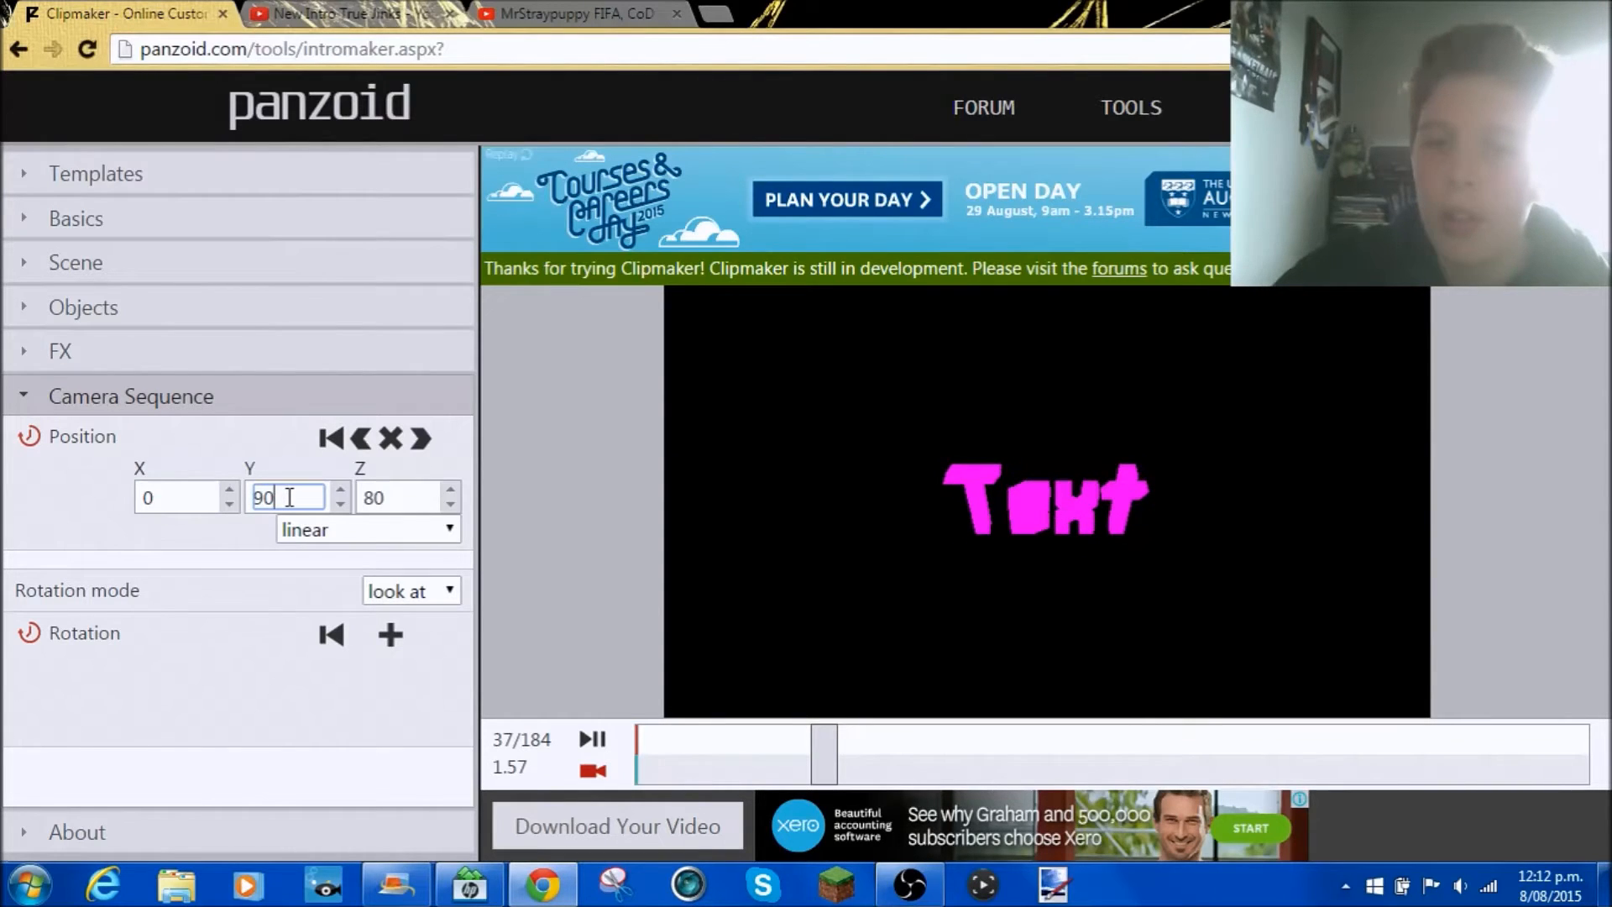
Set the camera's X position to -90 in the frame 37 keyframe
click(186, 500)
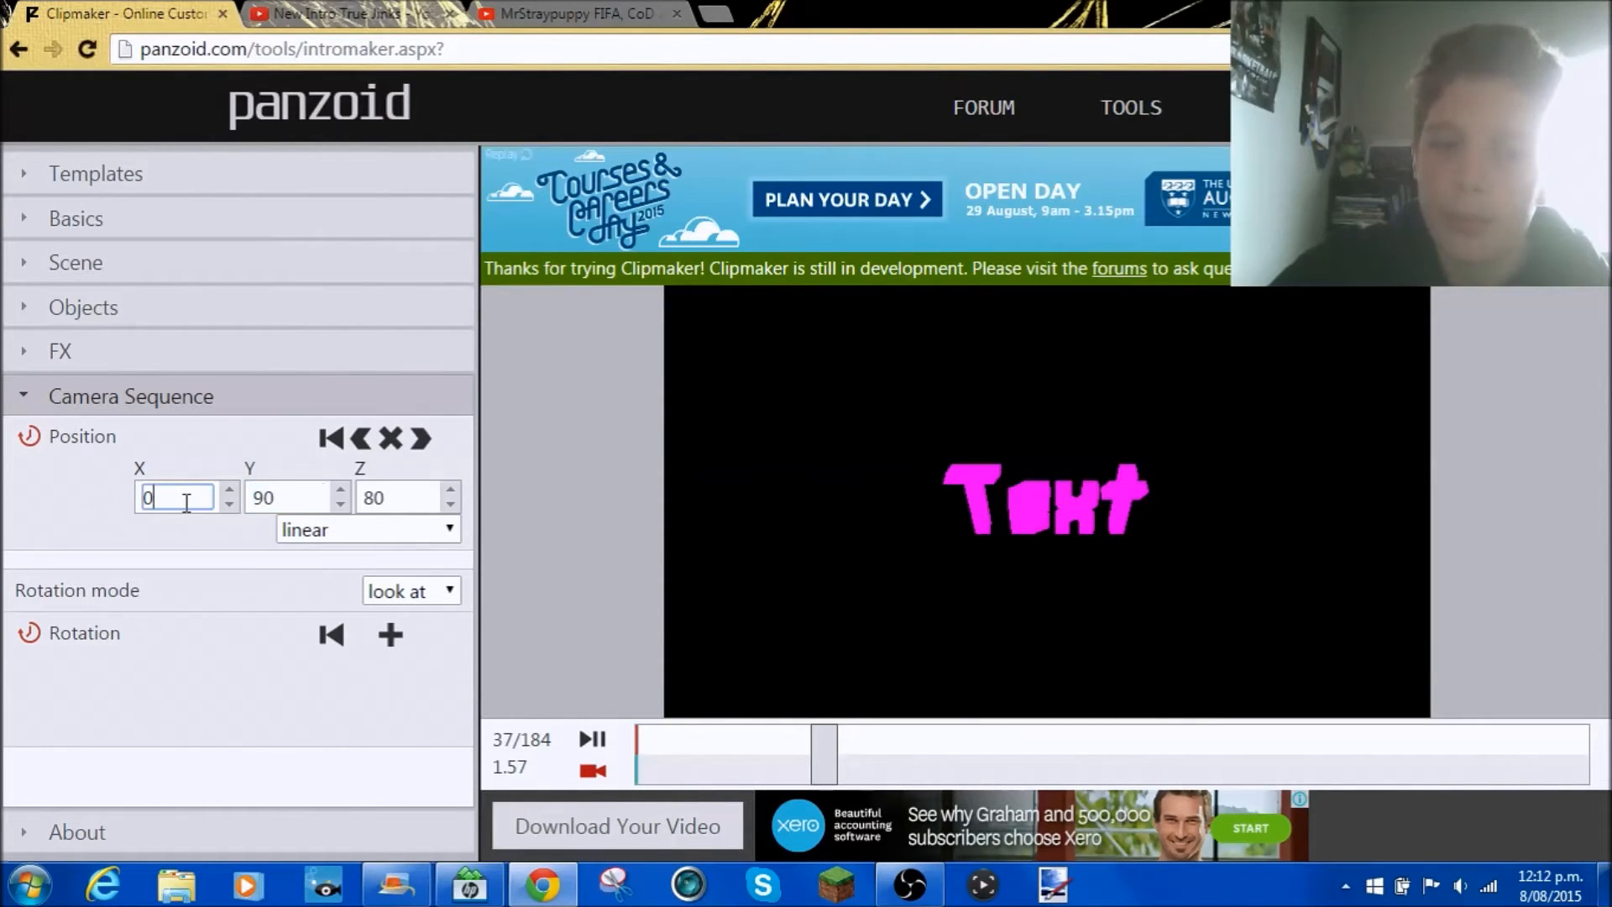
scroll(187, 500, down, 1)
scroll(186, 502, down, 5)
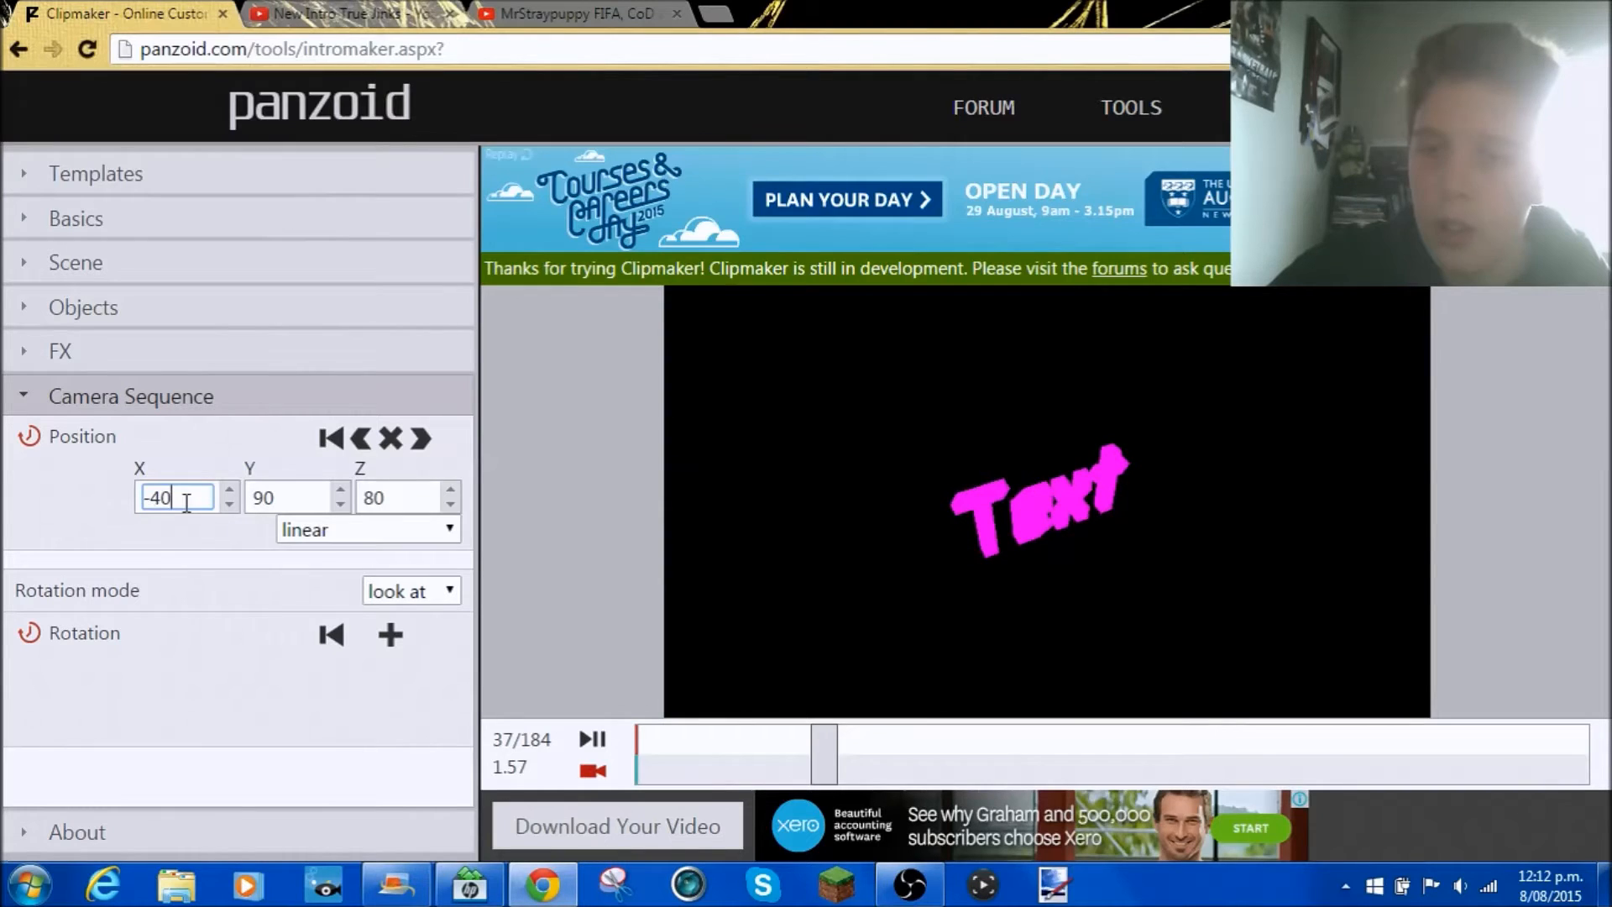
scroll(186, 502, down, 3)
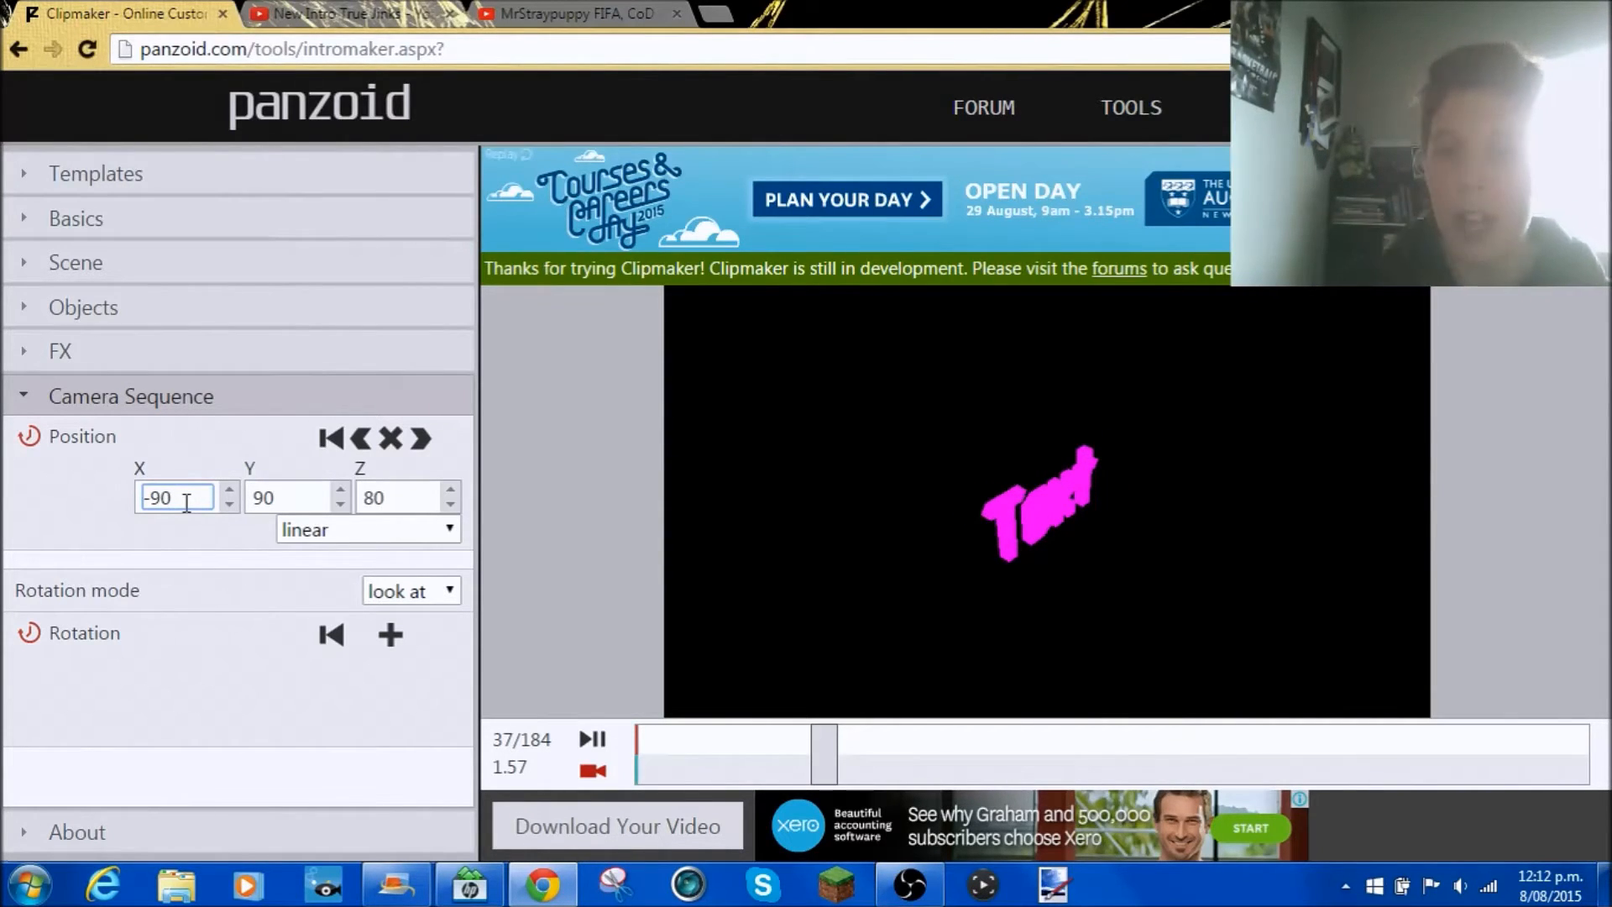
Add a camera position keyframe at frame 62
drag(818, 754, 893, 767)
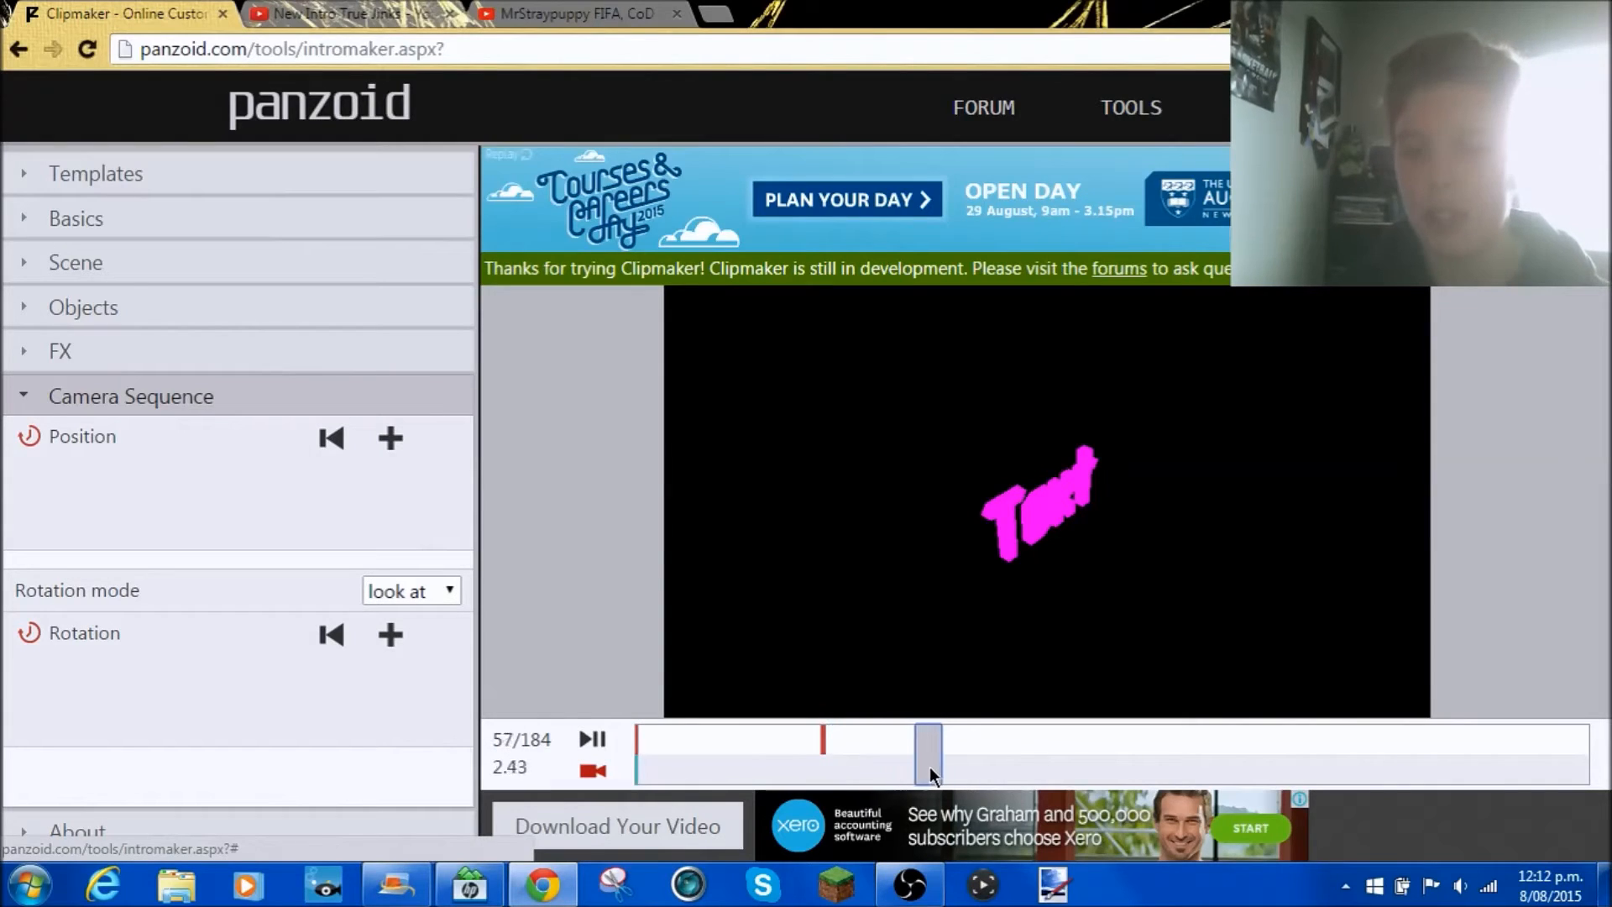
drag(868, 743, 944, 747)
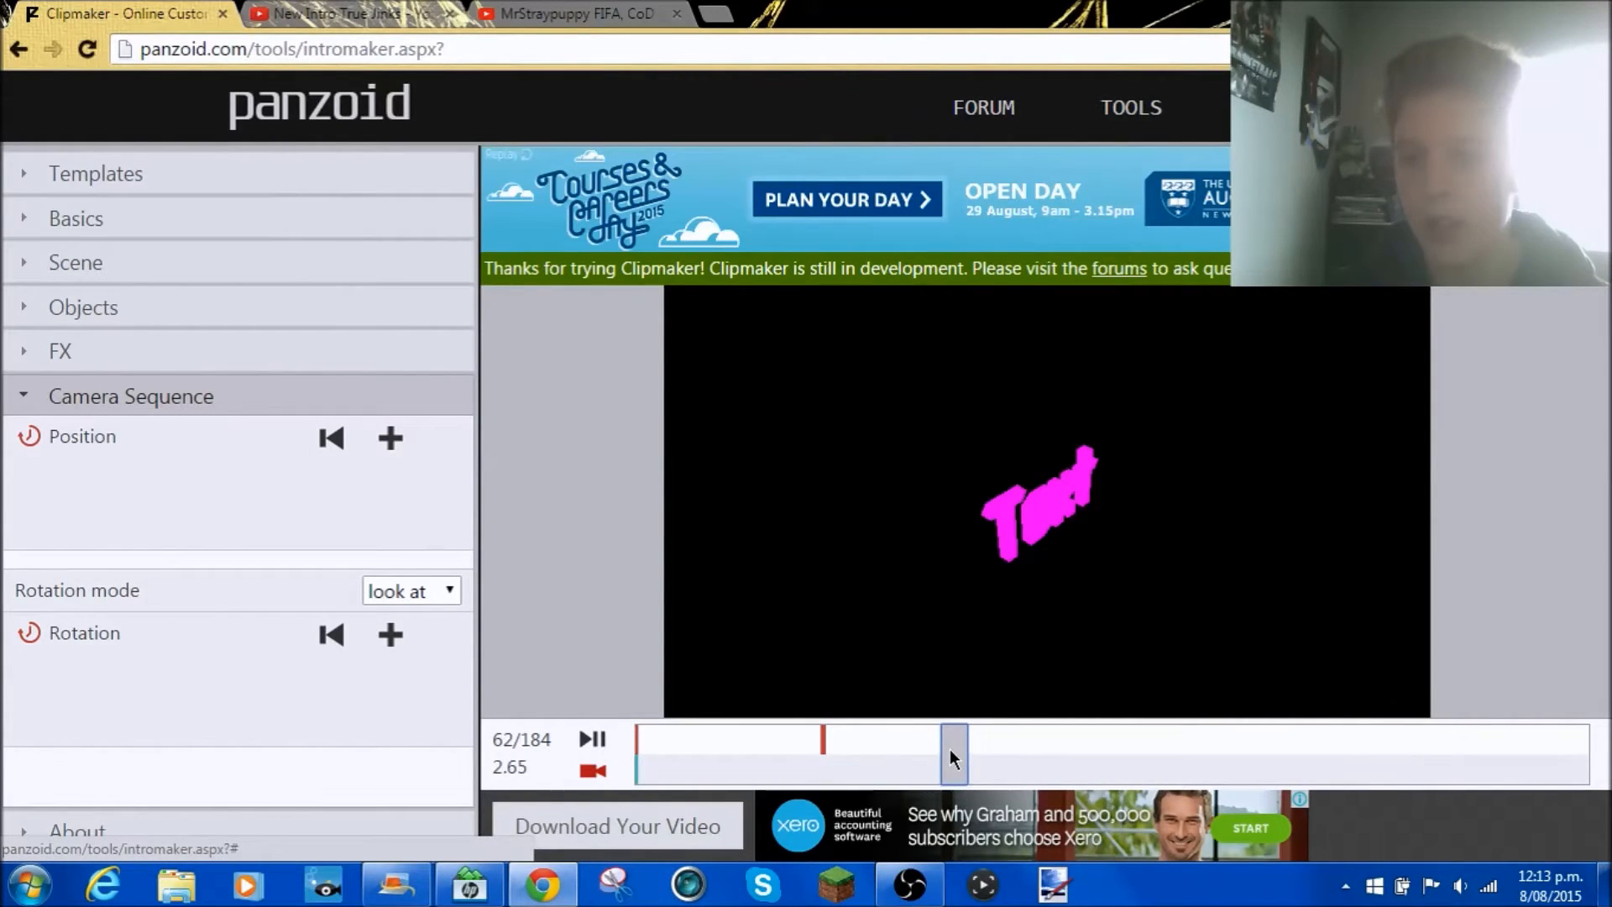
click(389, 438)
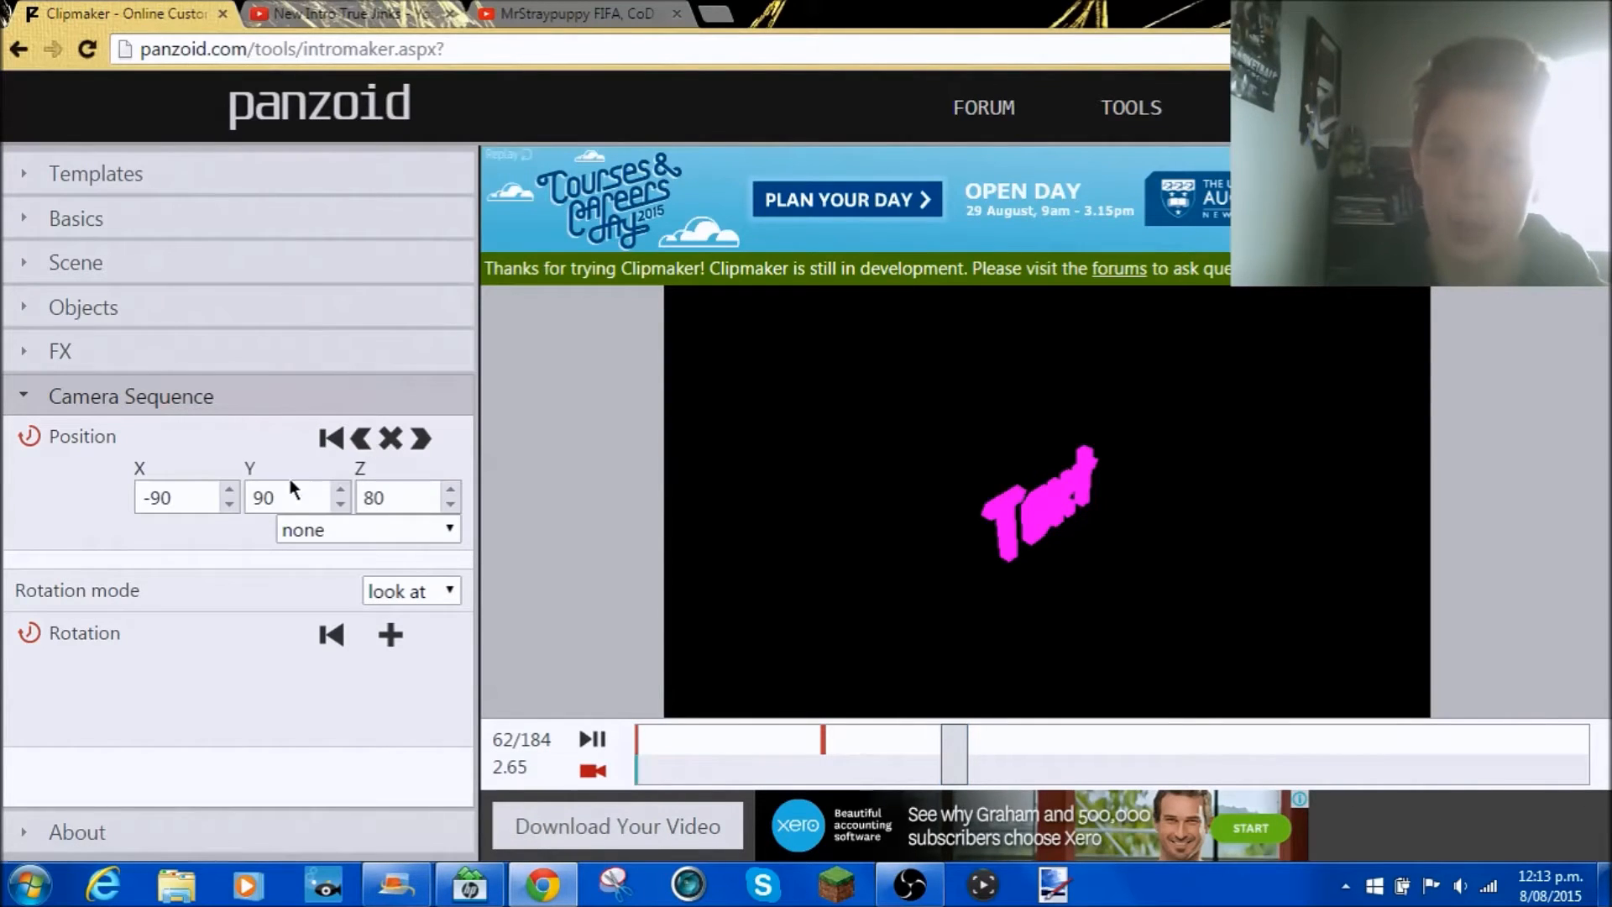
Try a camera X position of -60 in the frame 62 keyframe, and return it to -90
key(BackSpace)
key(BackSpace)
text(110)
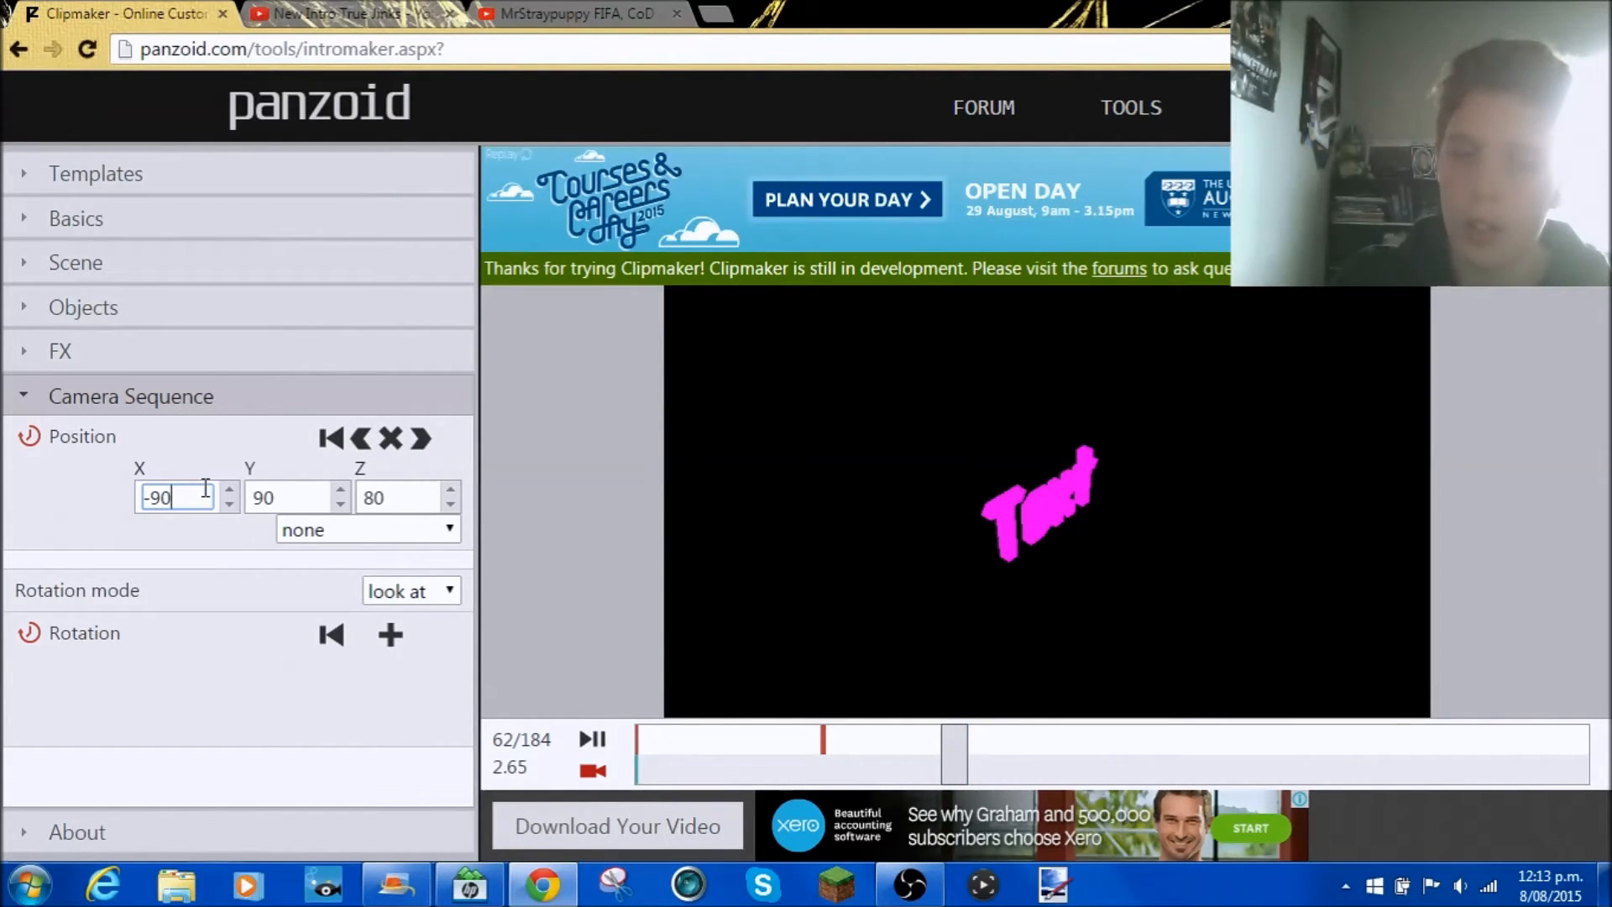
key(BackSpace)
key(BackSpace)
key(BackSpace)
text(60)
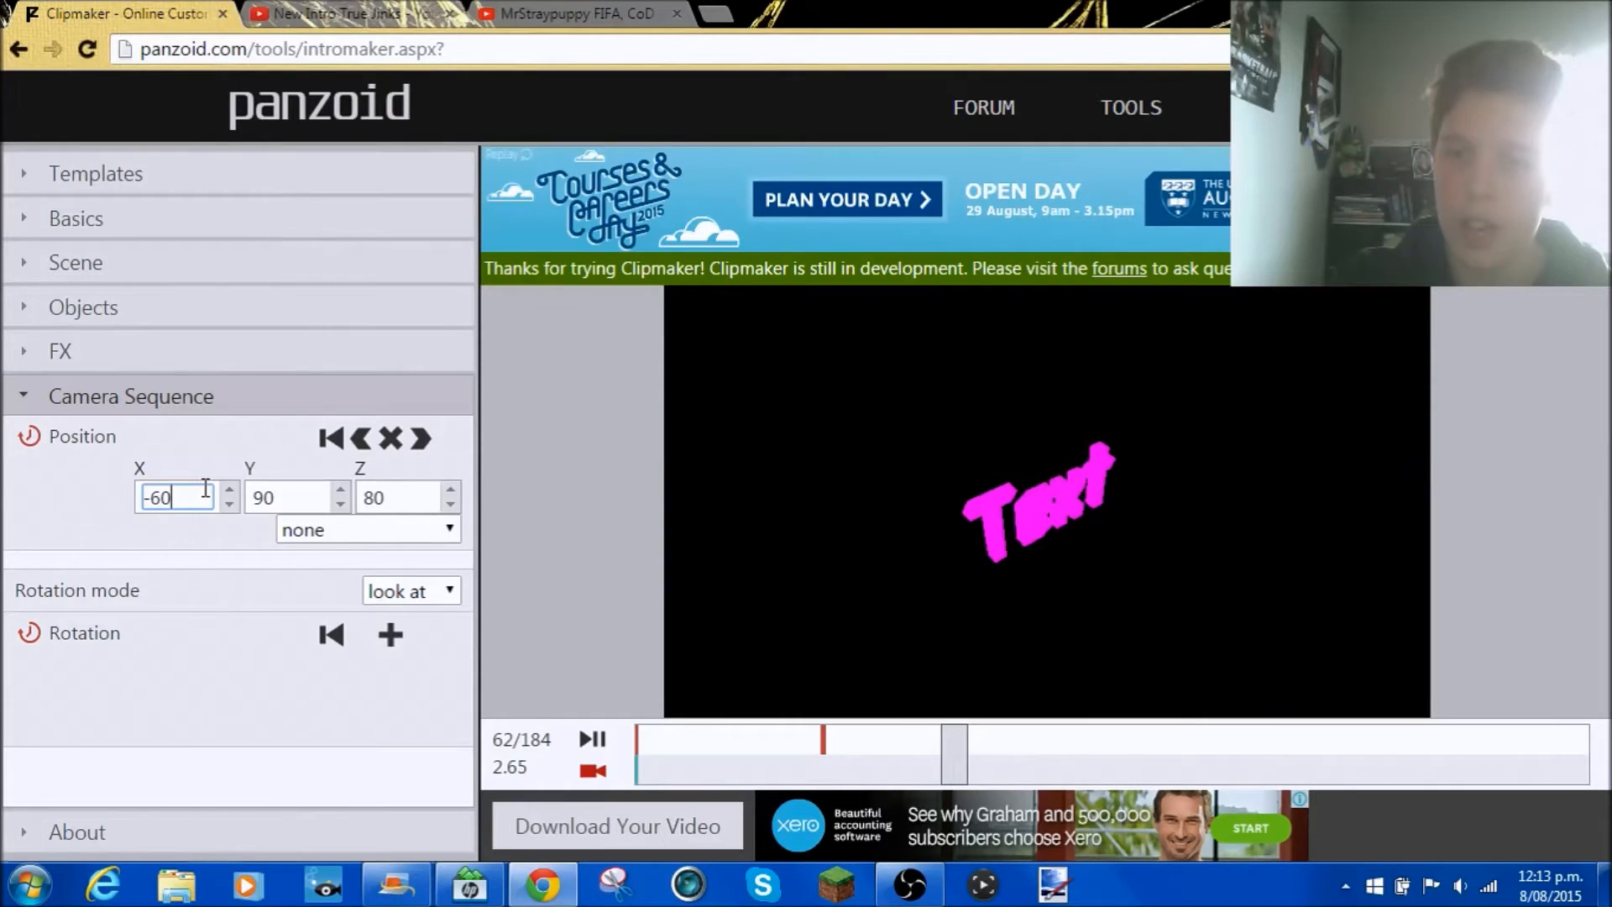
key(BackSpace)
key(BackSpace)
text(90)
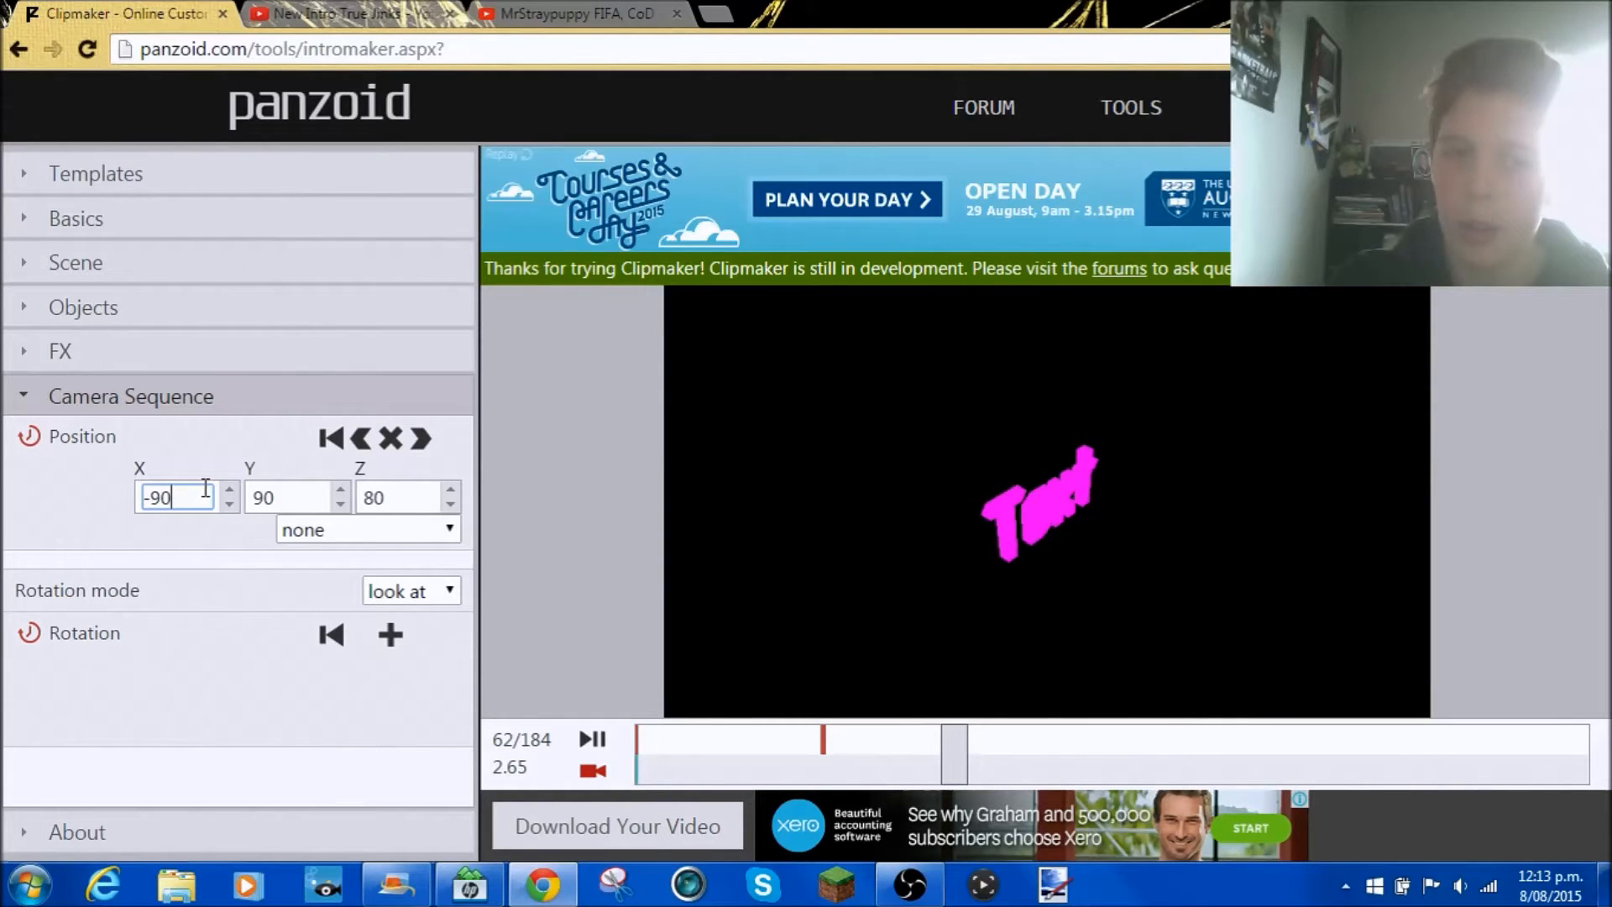
Set the camera's Y position to 0 in the frame 62 keyframe and dismiss the HP SimplePass pop-up
click(298, 495)
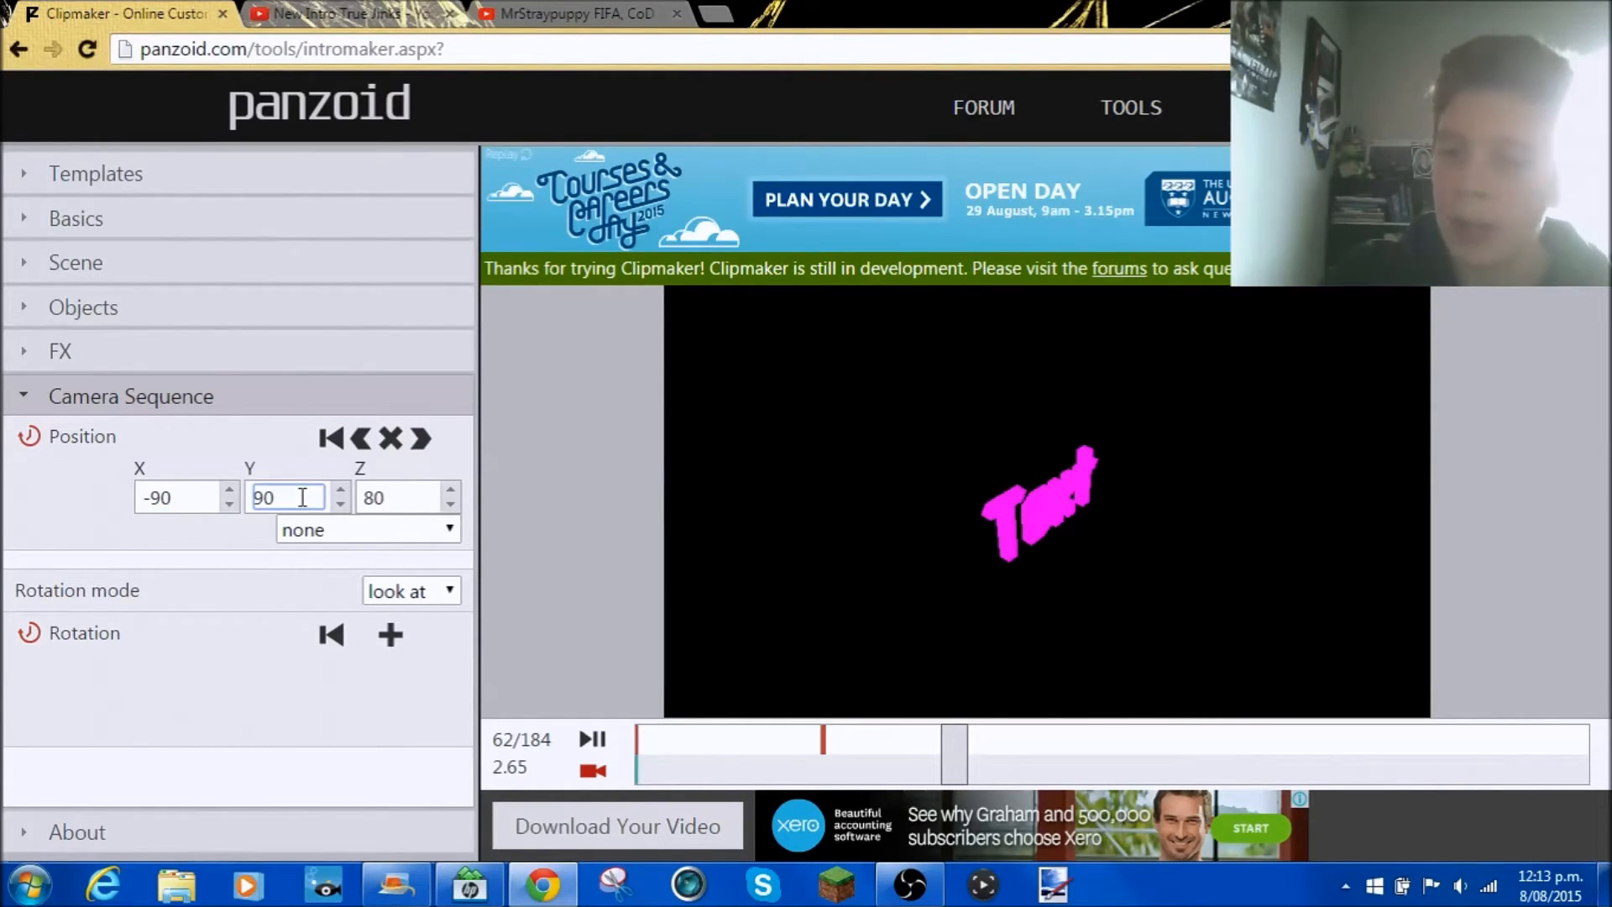
key(BackSpace)
key(BackSpace)
text(100)
scroll(302, 497, up, 2)
scroll(302, 497, down, 7)
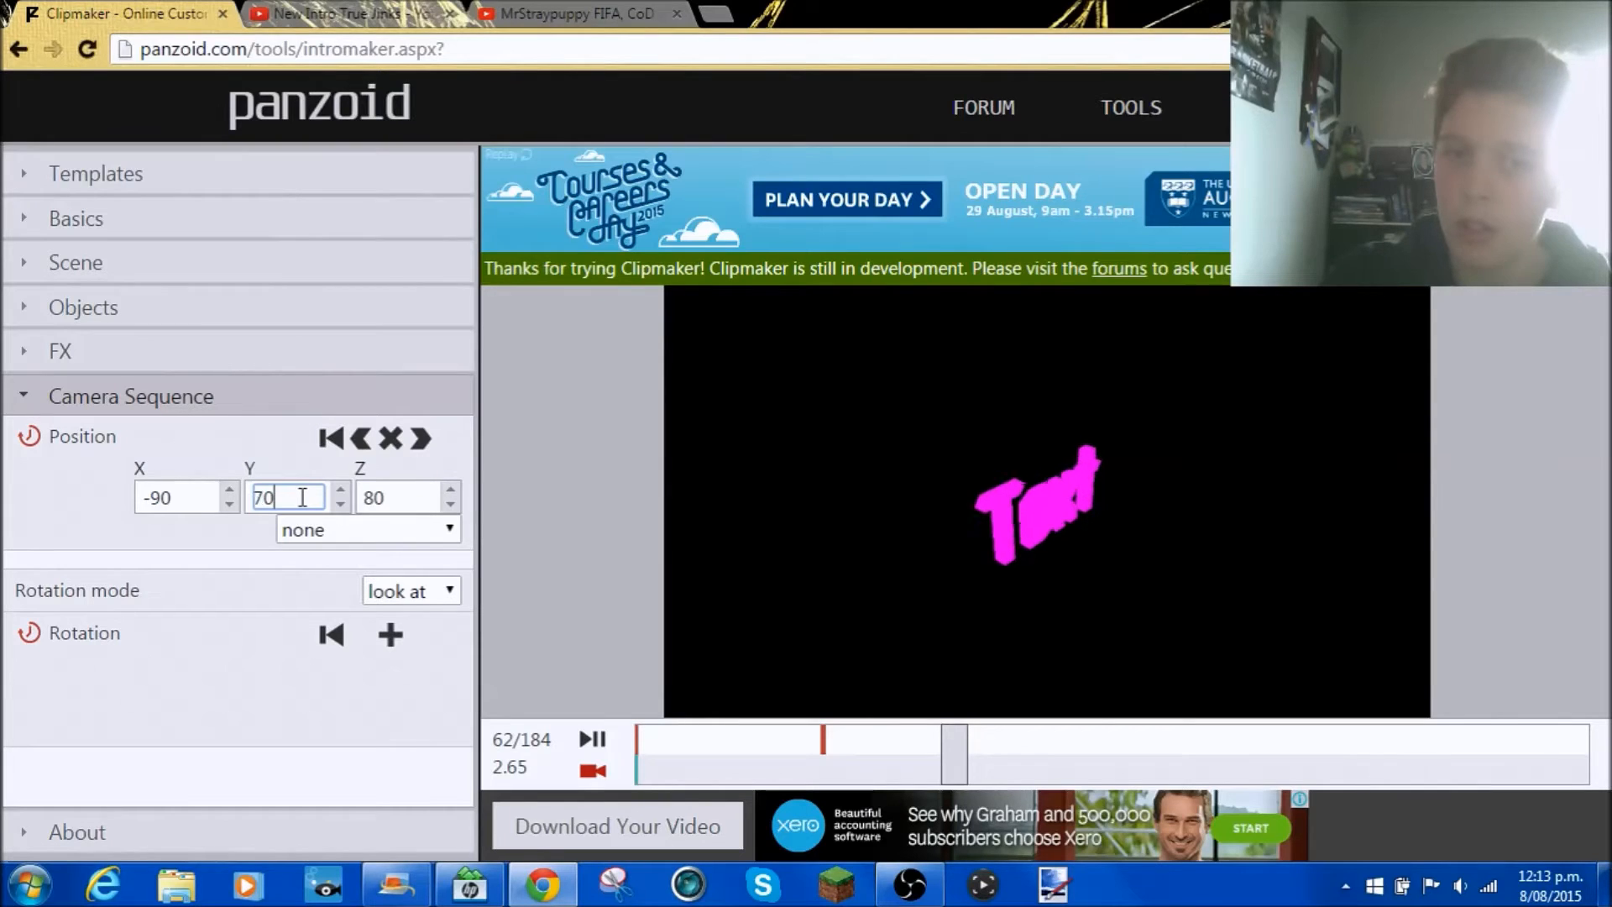
scroll(303, 497, down, 5)
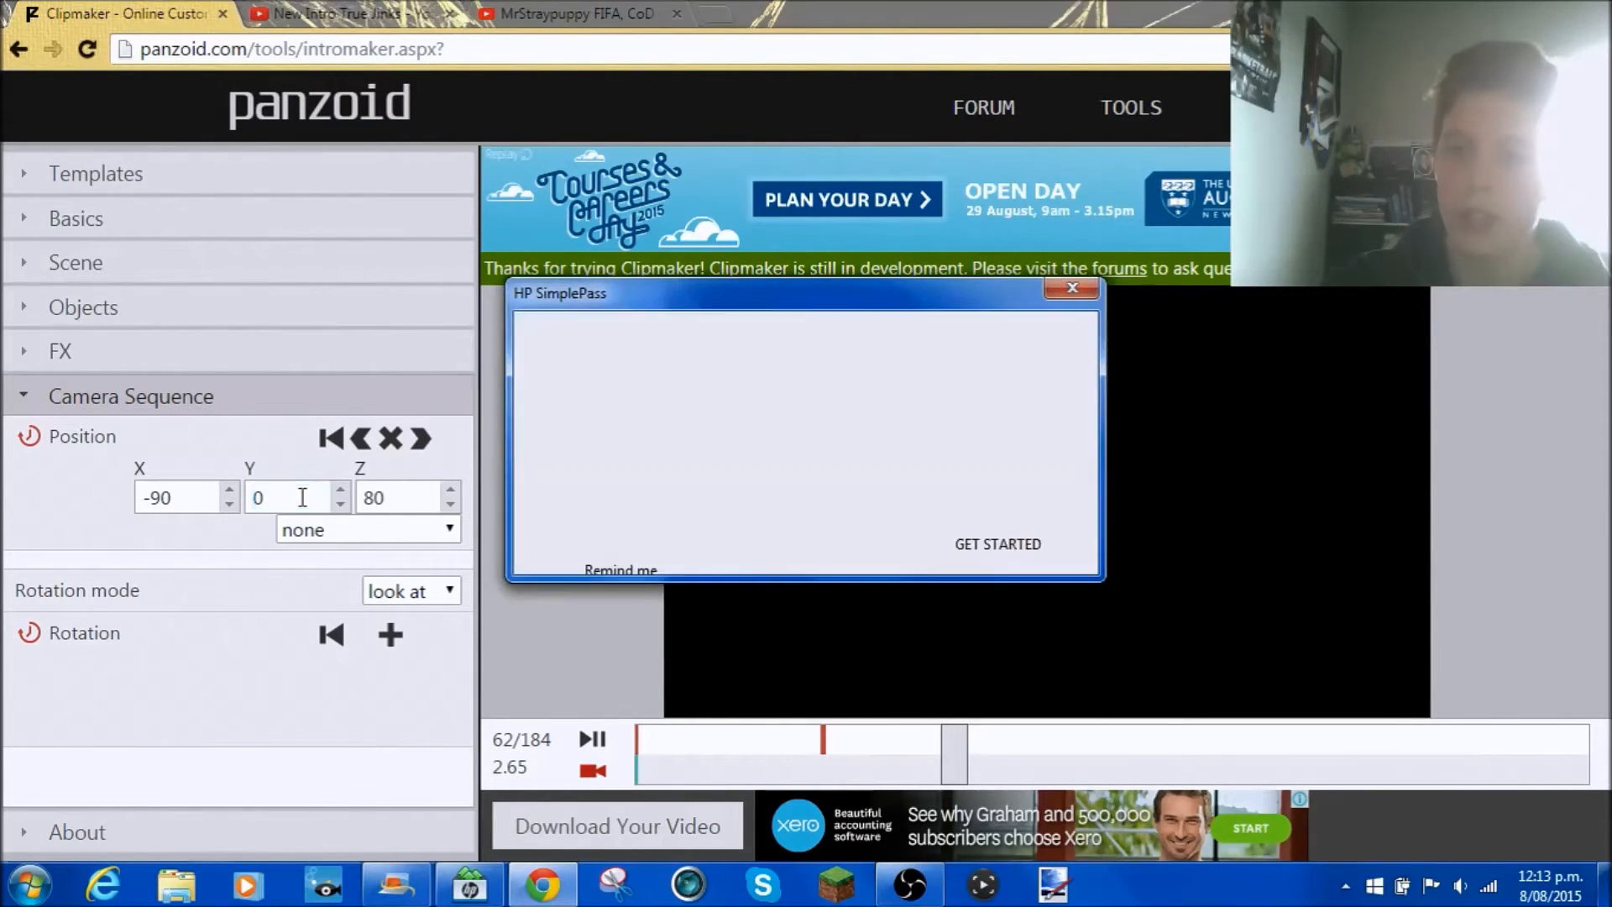
click(1076, 292)
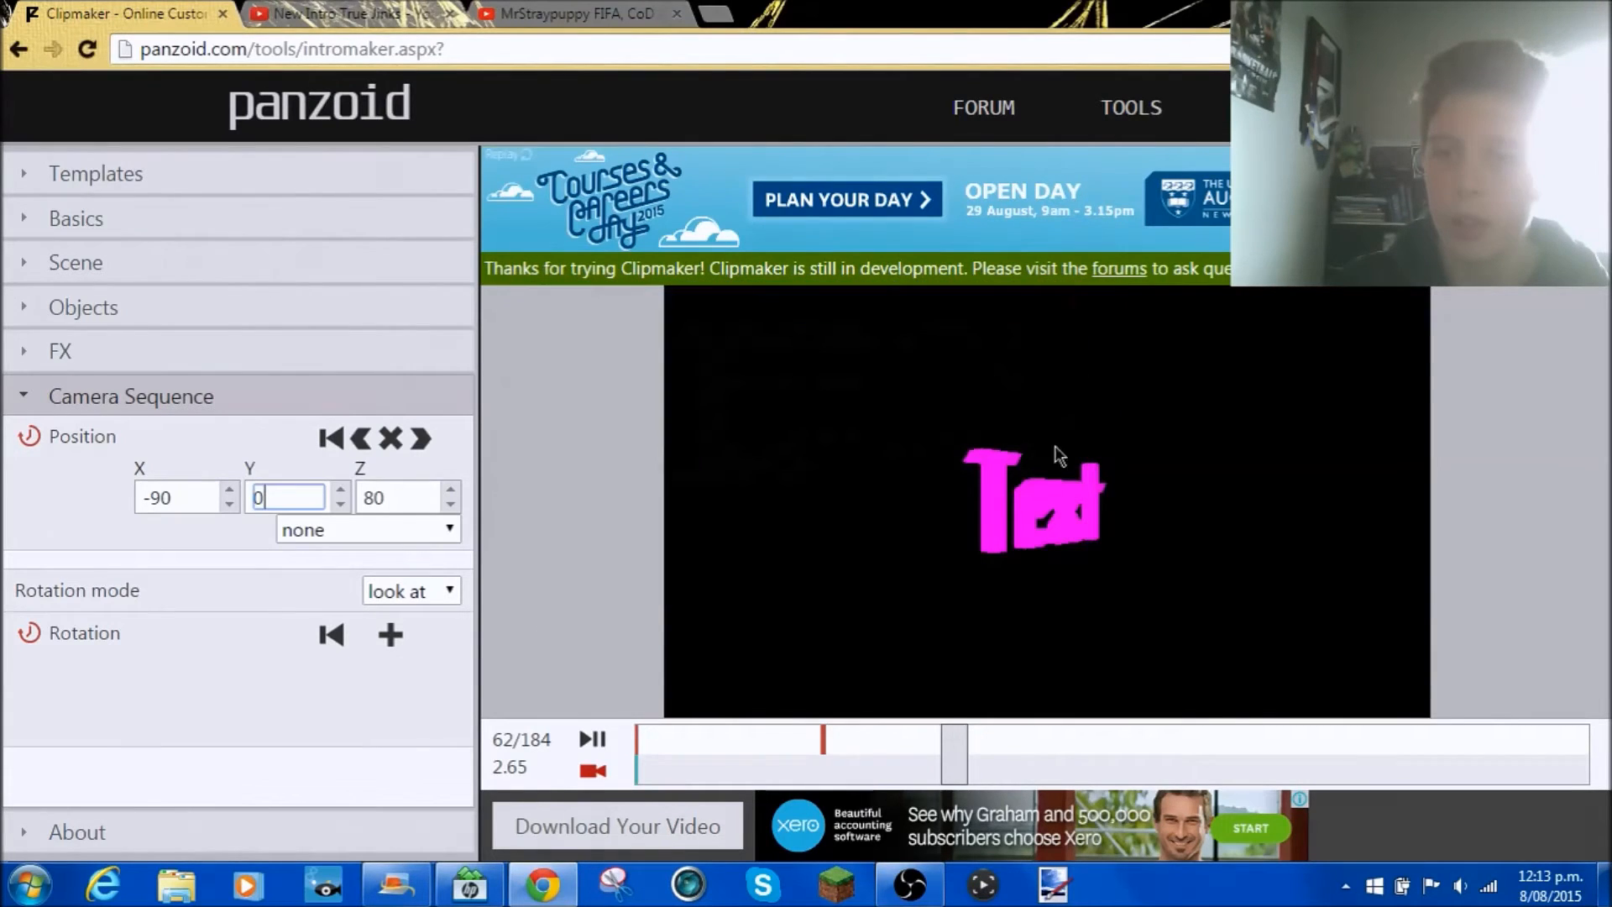
Add a camera position keyframe at frame 88 and set its X position to 90
drag(950, 749, 1083, 762)
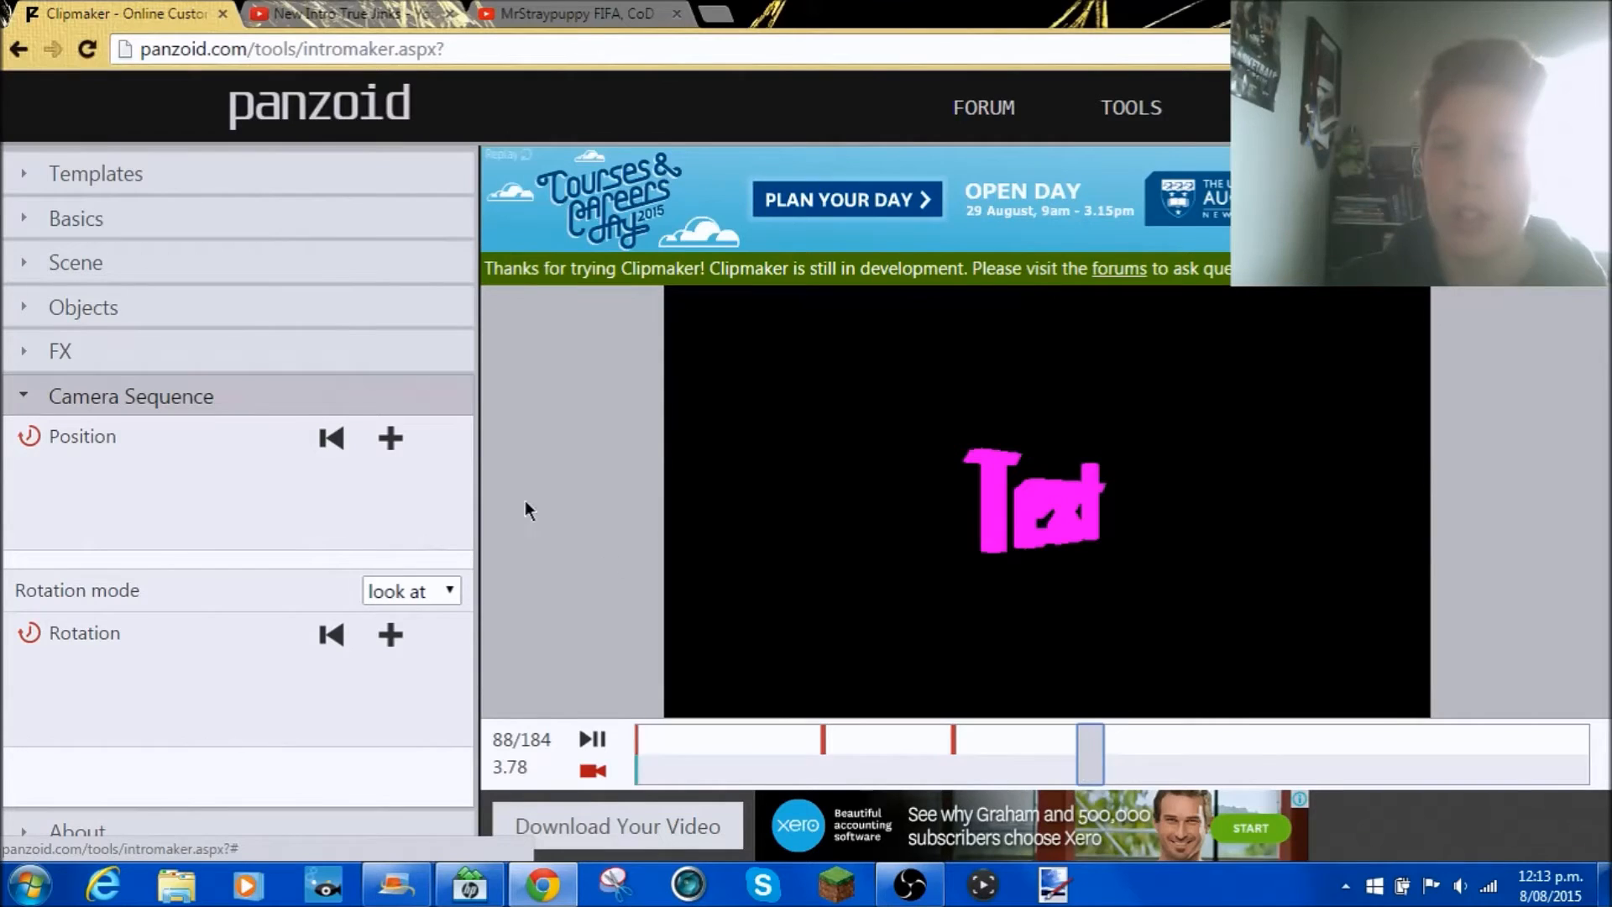
click(390, 438)
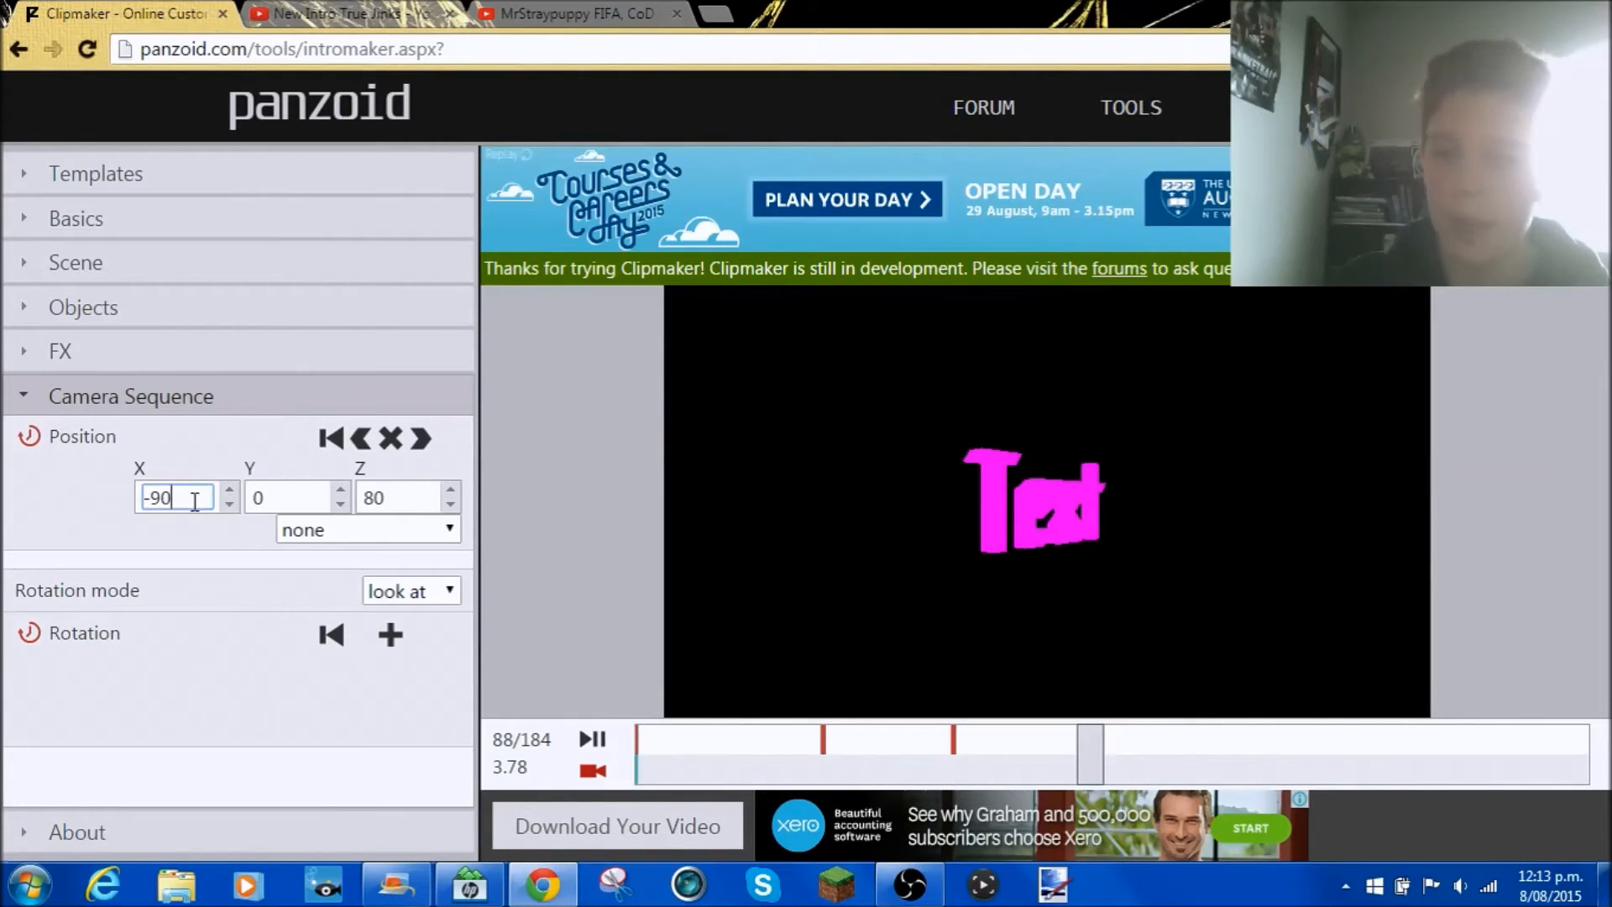
scroll(195, 501, down, 2)
scroll(195, 501, up, 3)
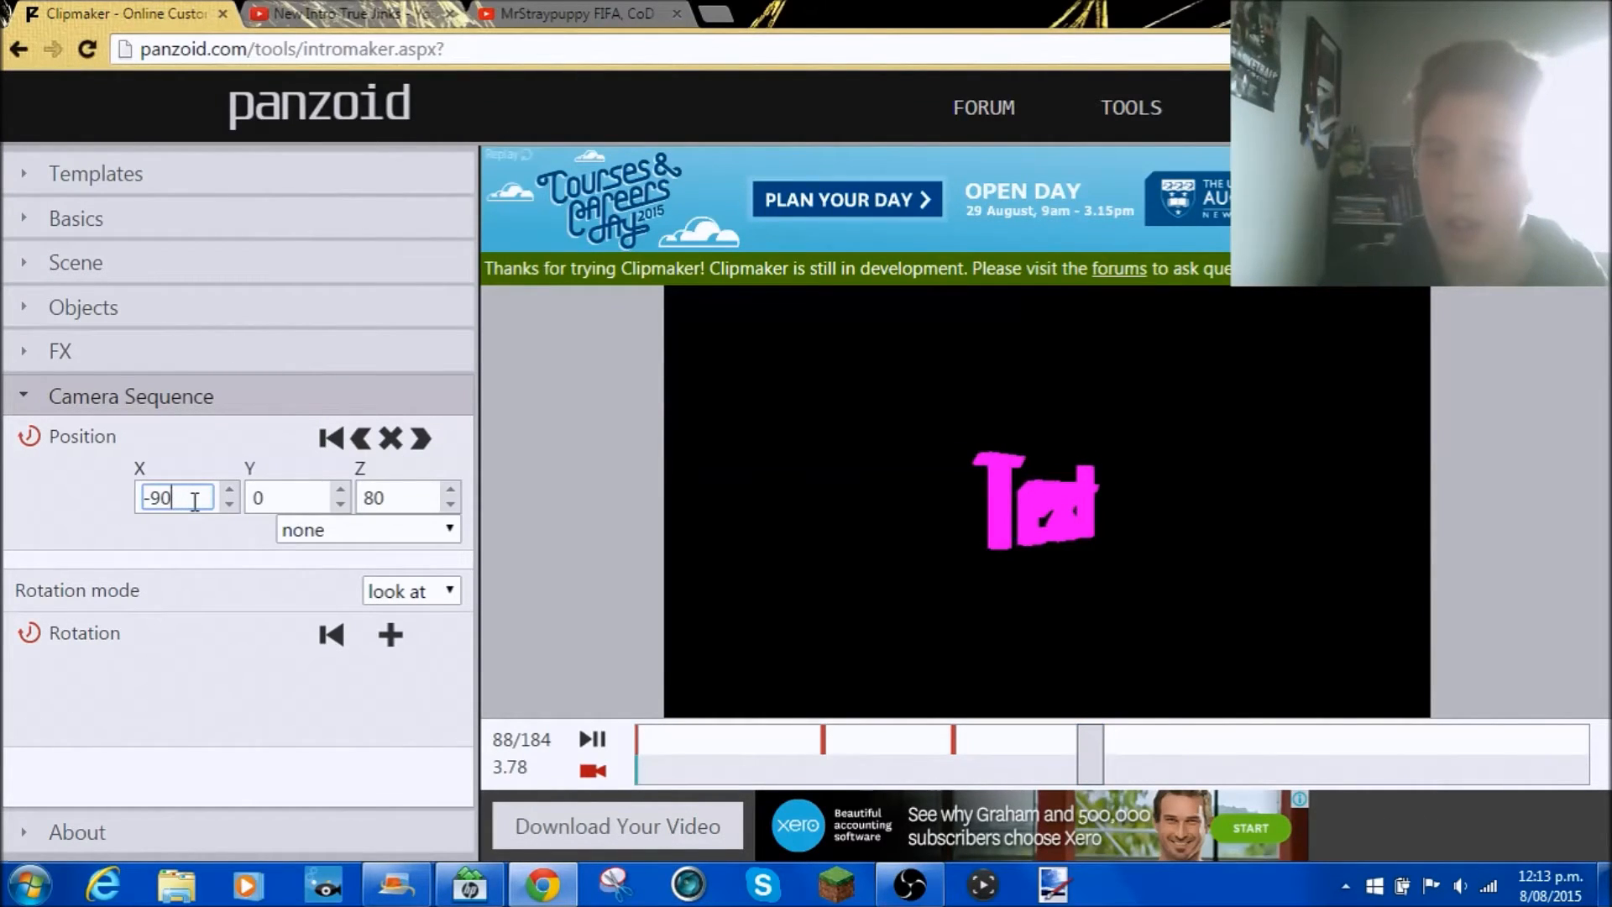
scroll(195, 501, up, 7)
scroll(195, 501, up, 2)
scroll(195, 502, up, 7)
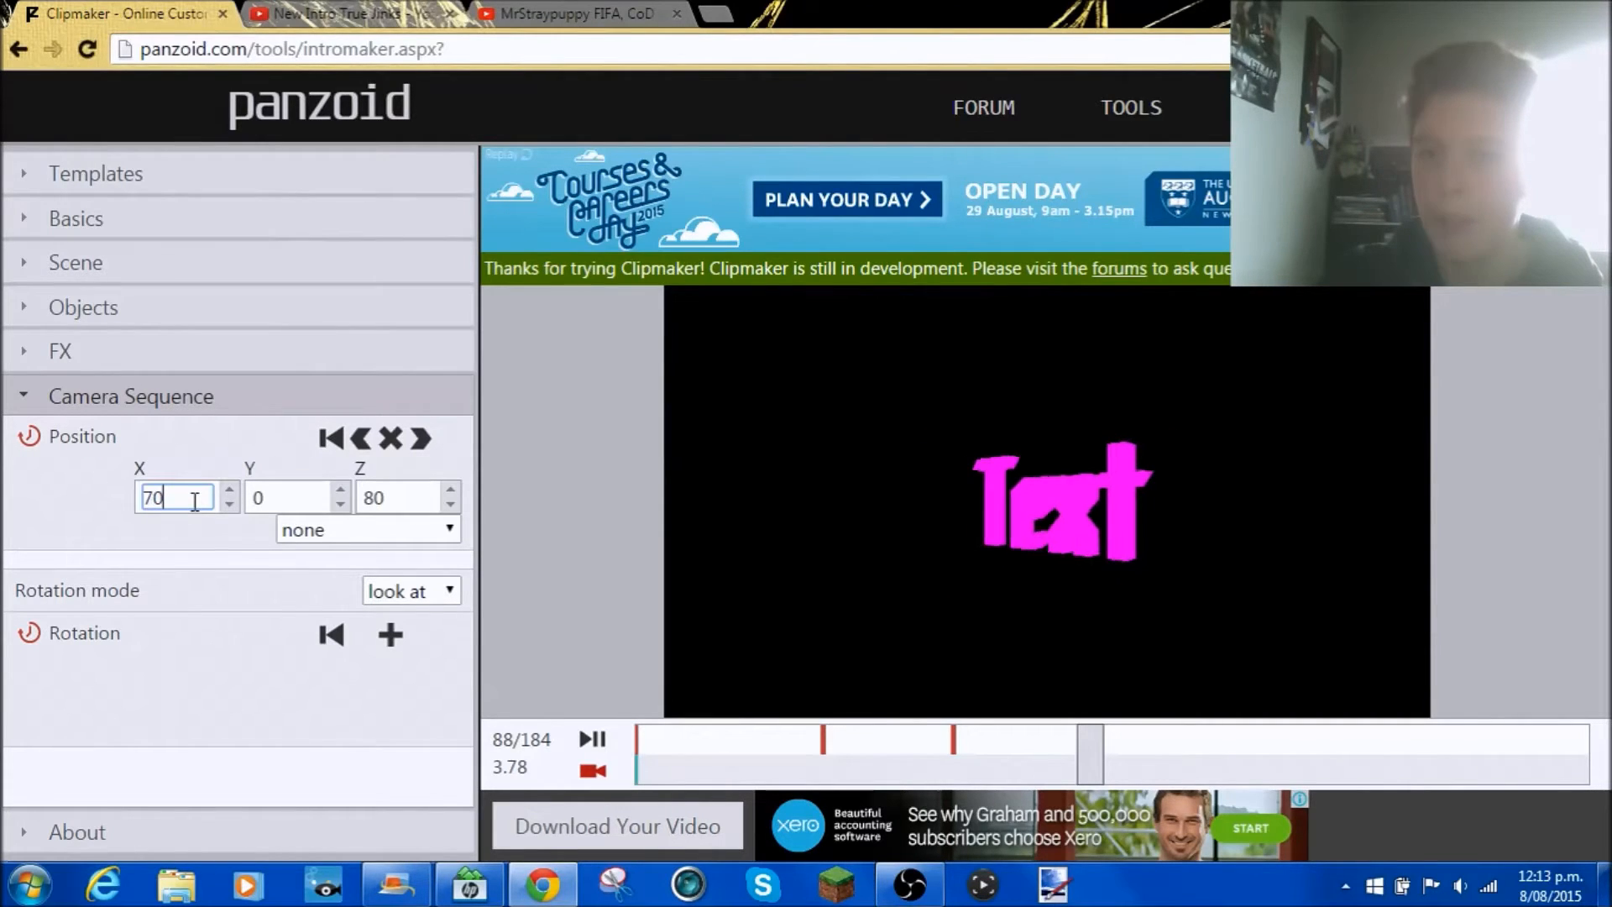
scroll(195, 501, up, 1)
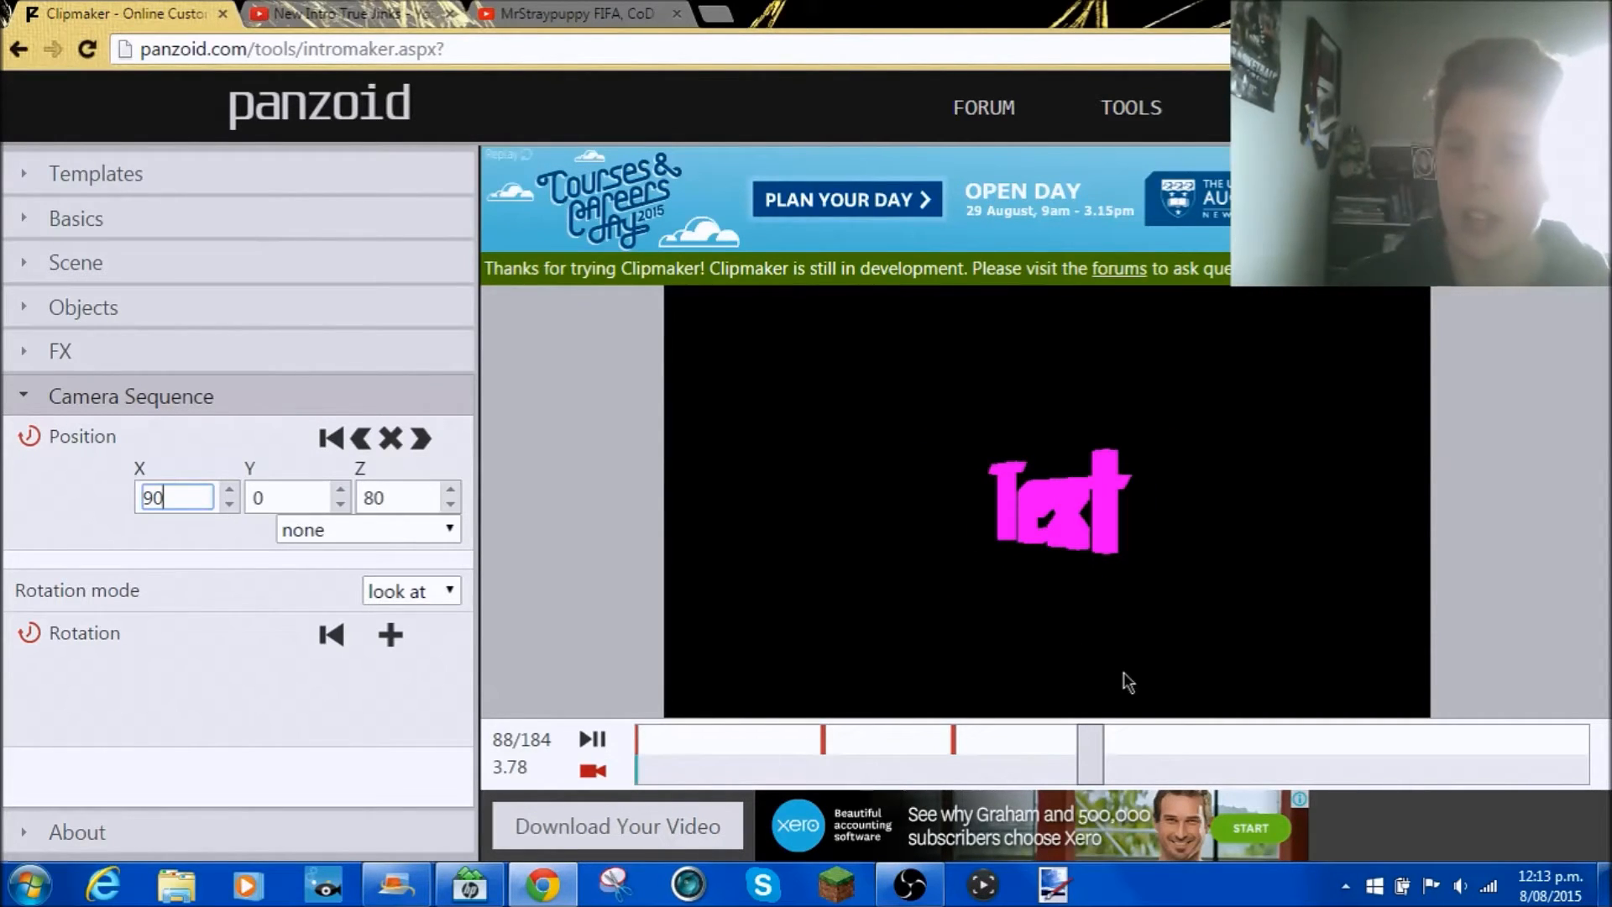
Set the transition of the camera position keyframe at frame 62 to linear
drag(1096, 735, 1172, 737)
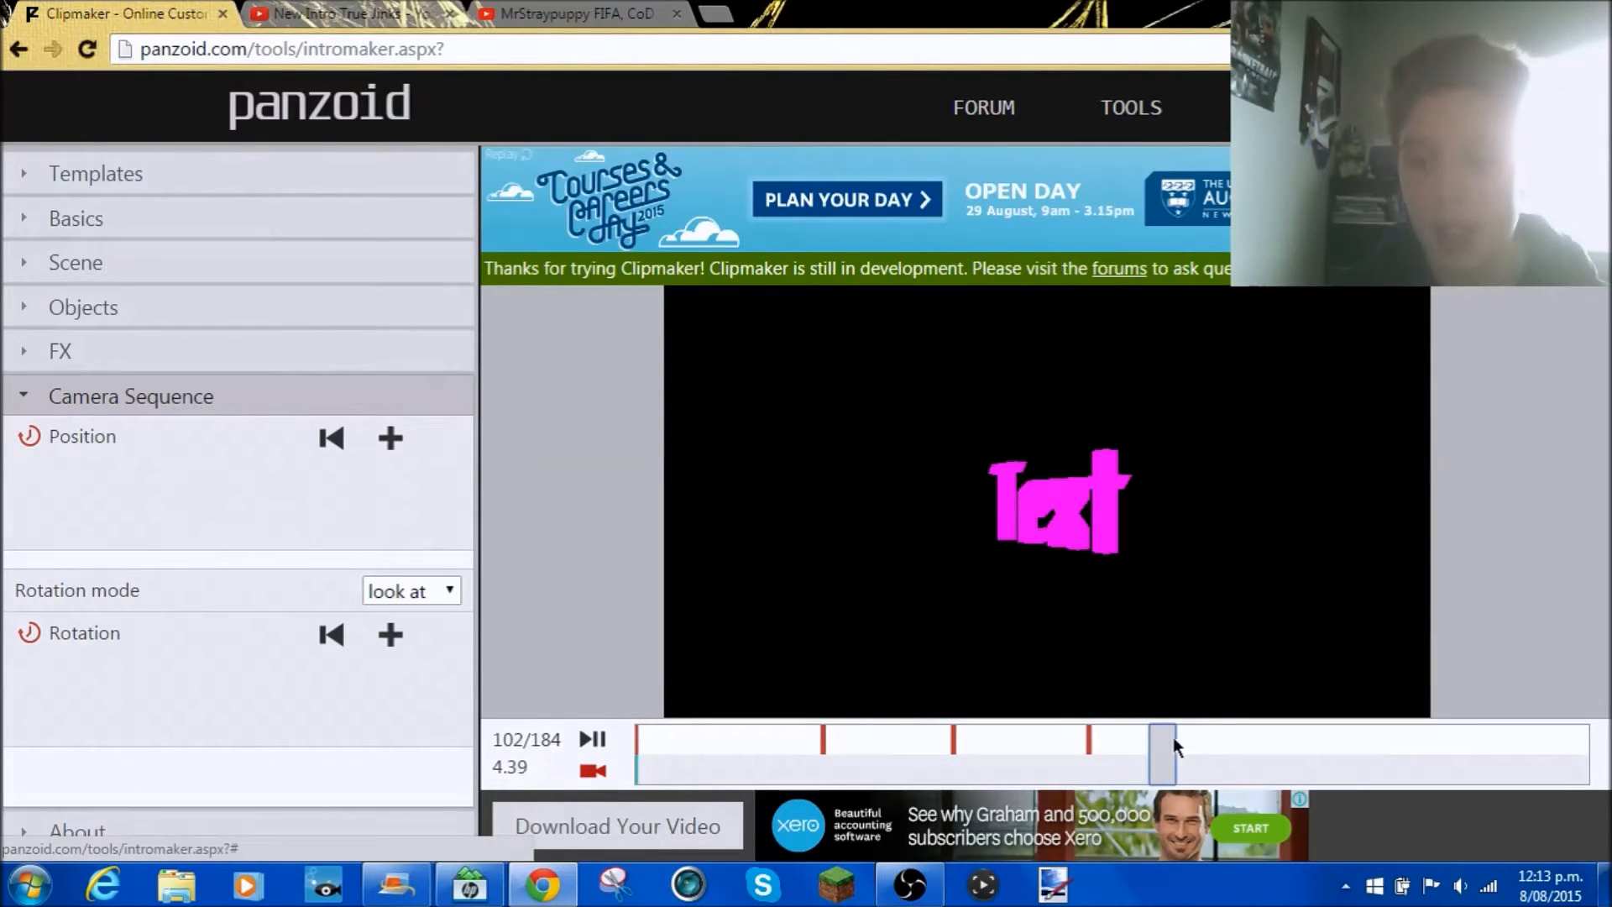
click(823, 734)
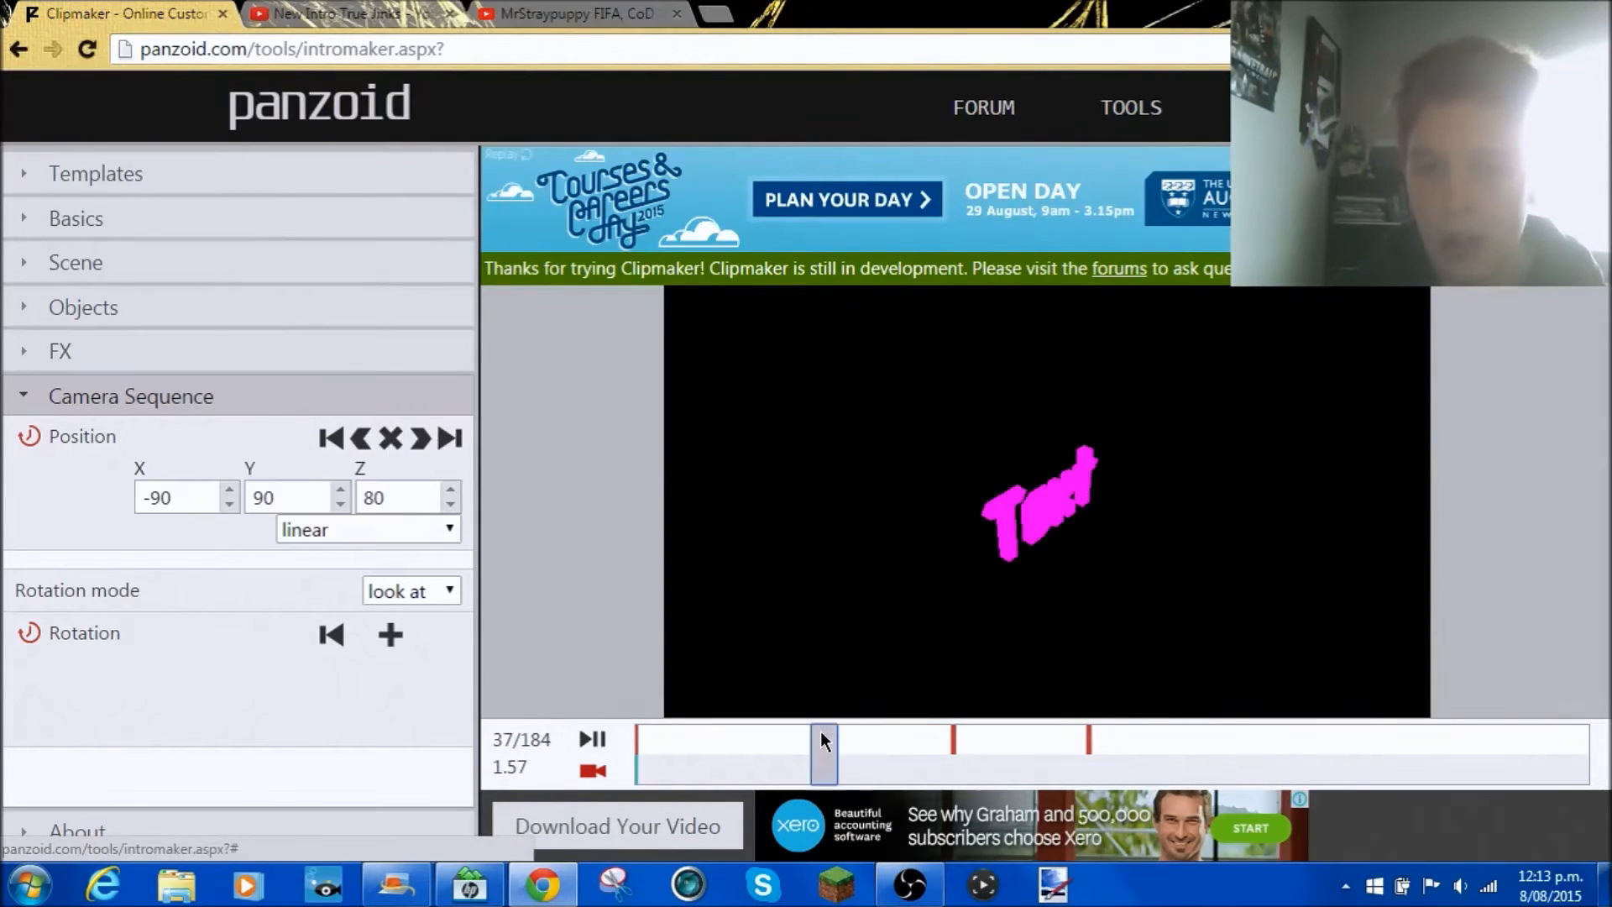
click(952, 736)
click(396, 531)
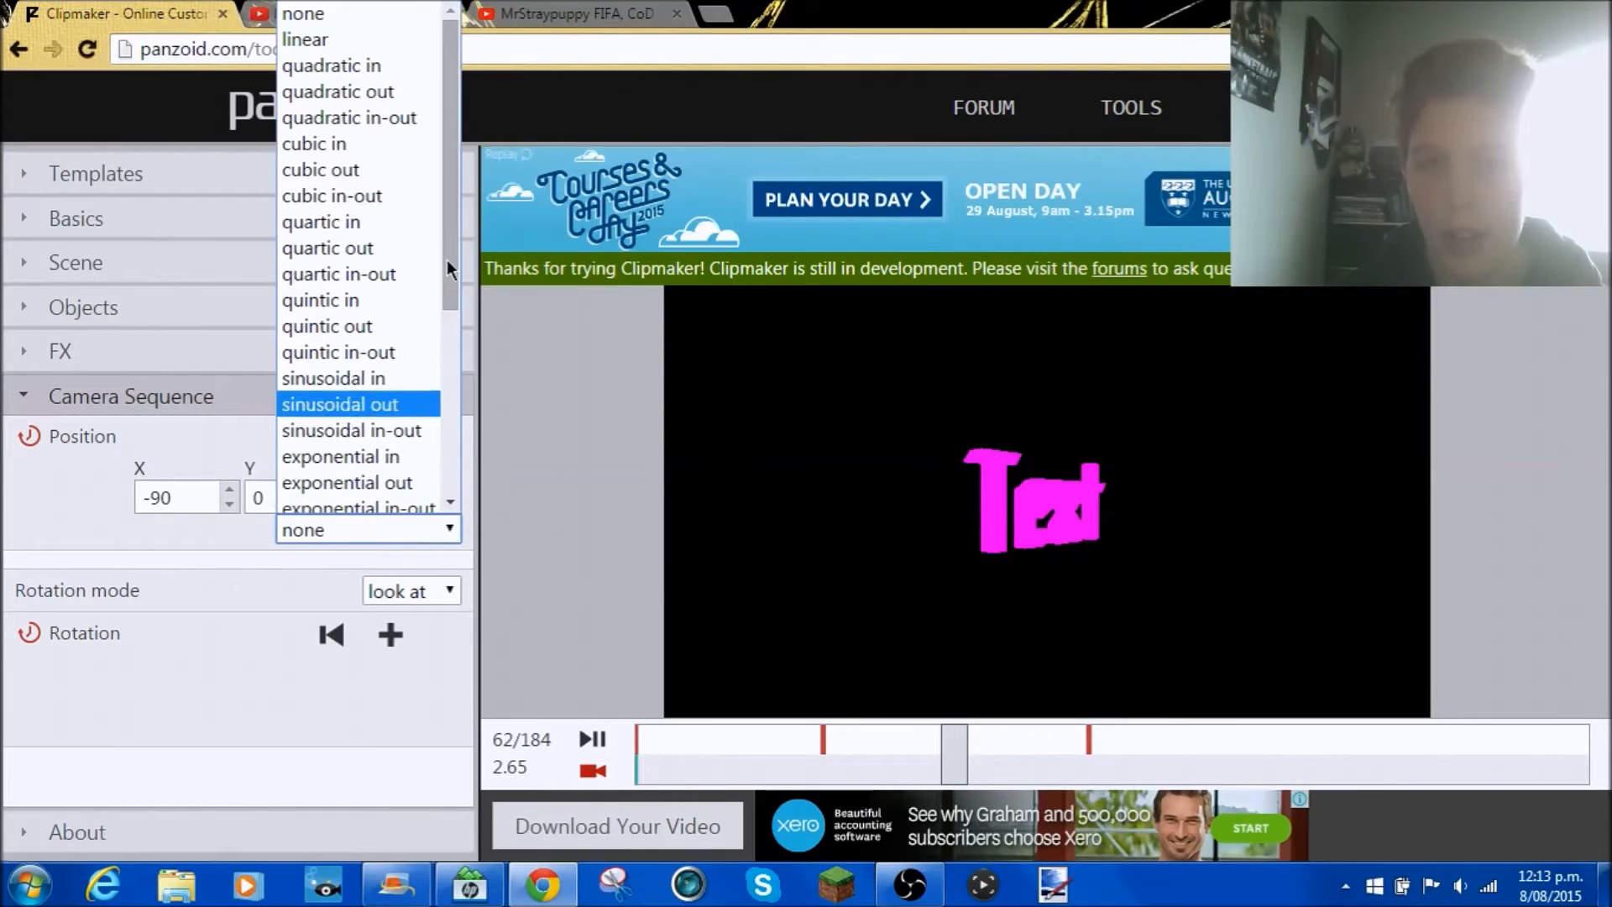
click(336, 39)
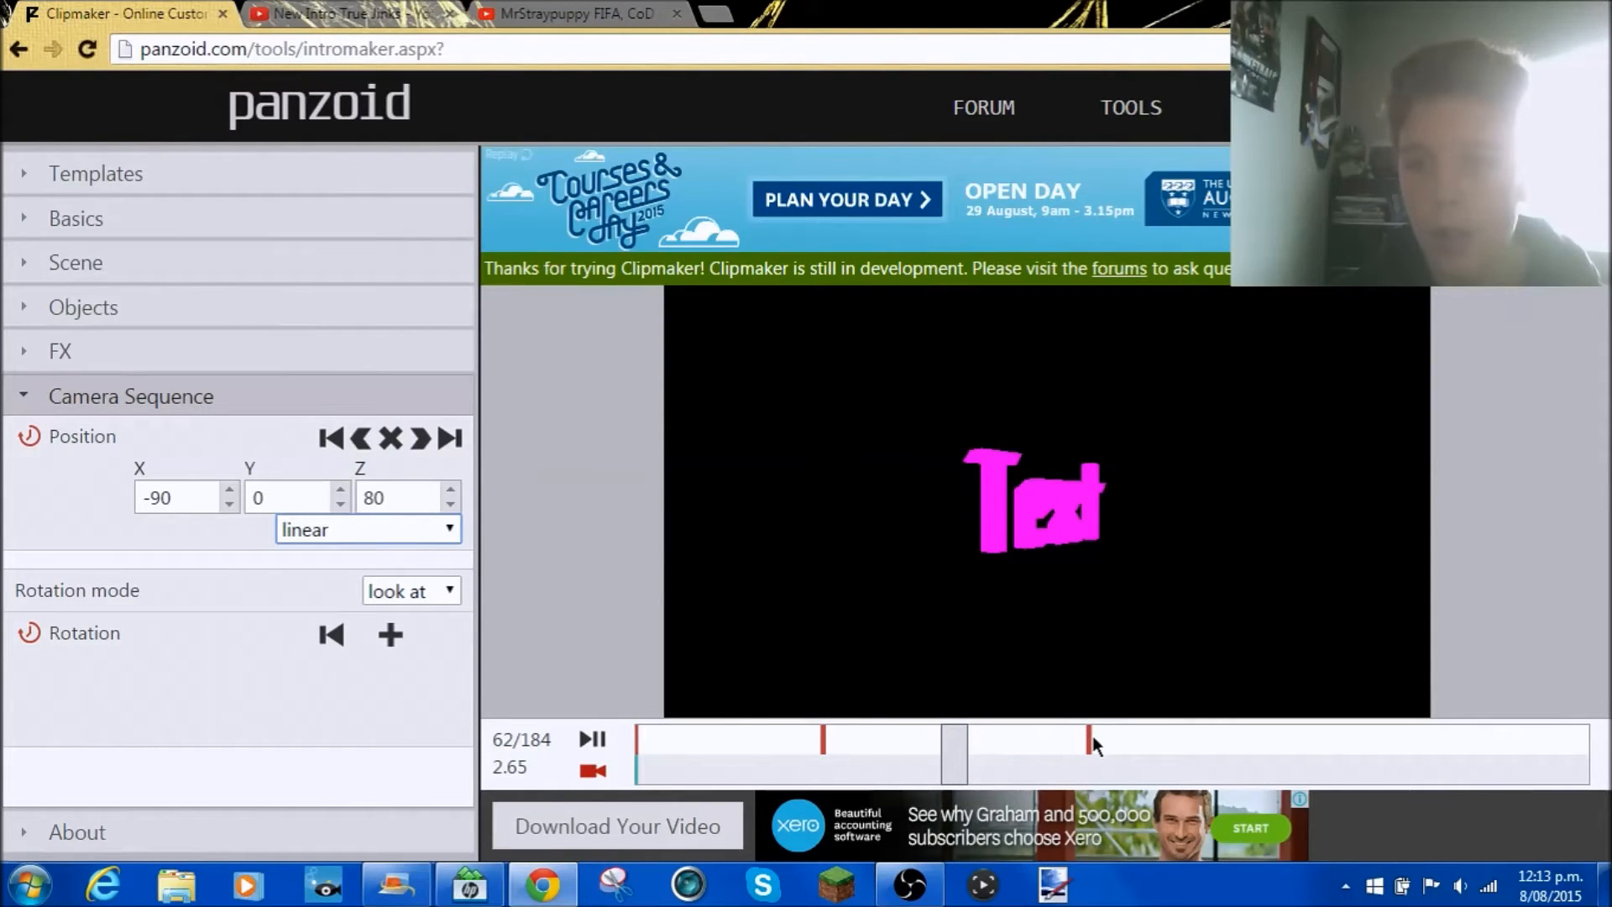
Play the camera animation from the first frame to check the movement between keyframes
click(699, 737)
click(638, 739)
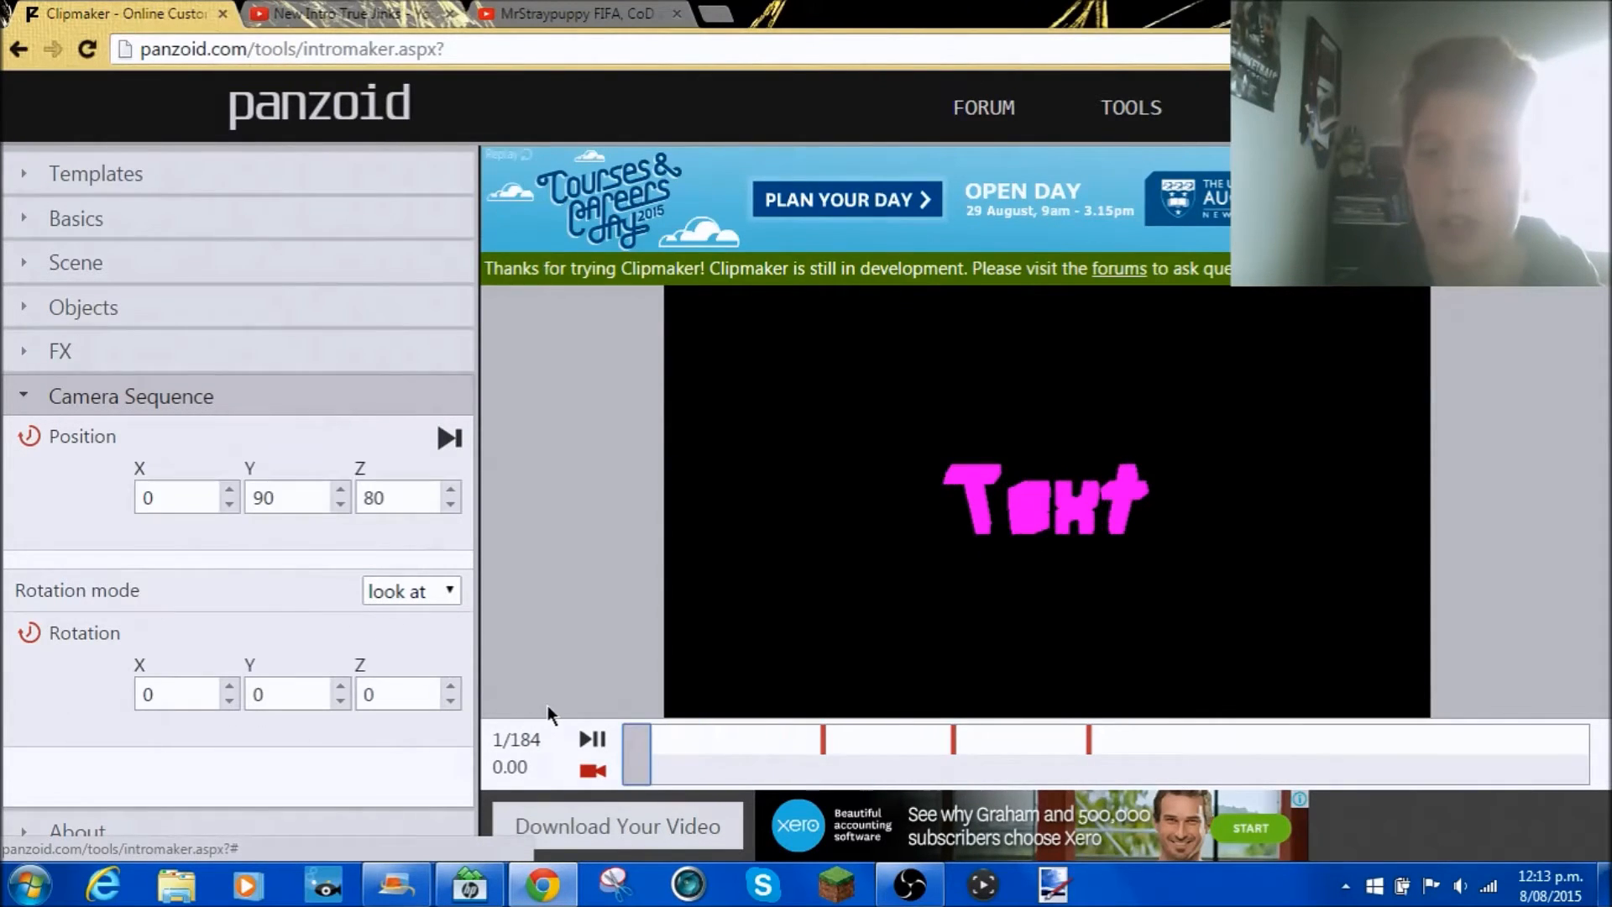
click(588, 740)
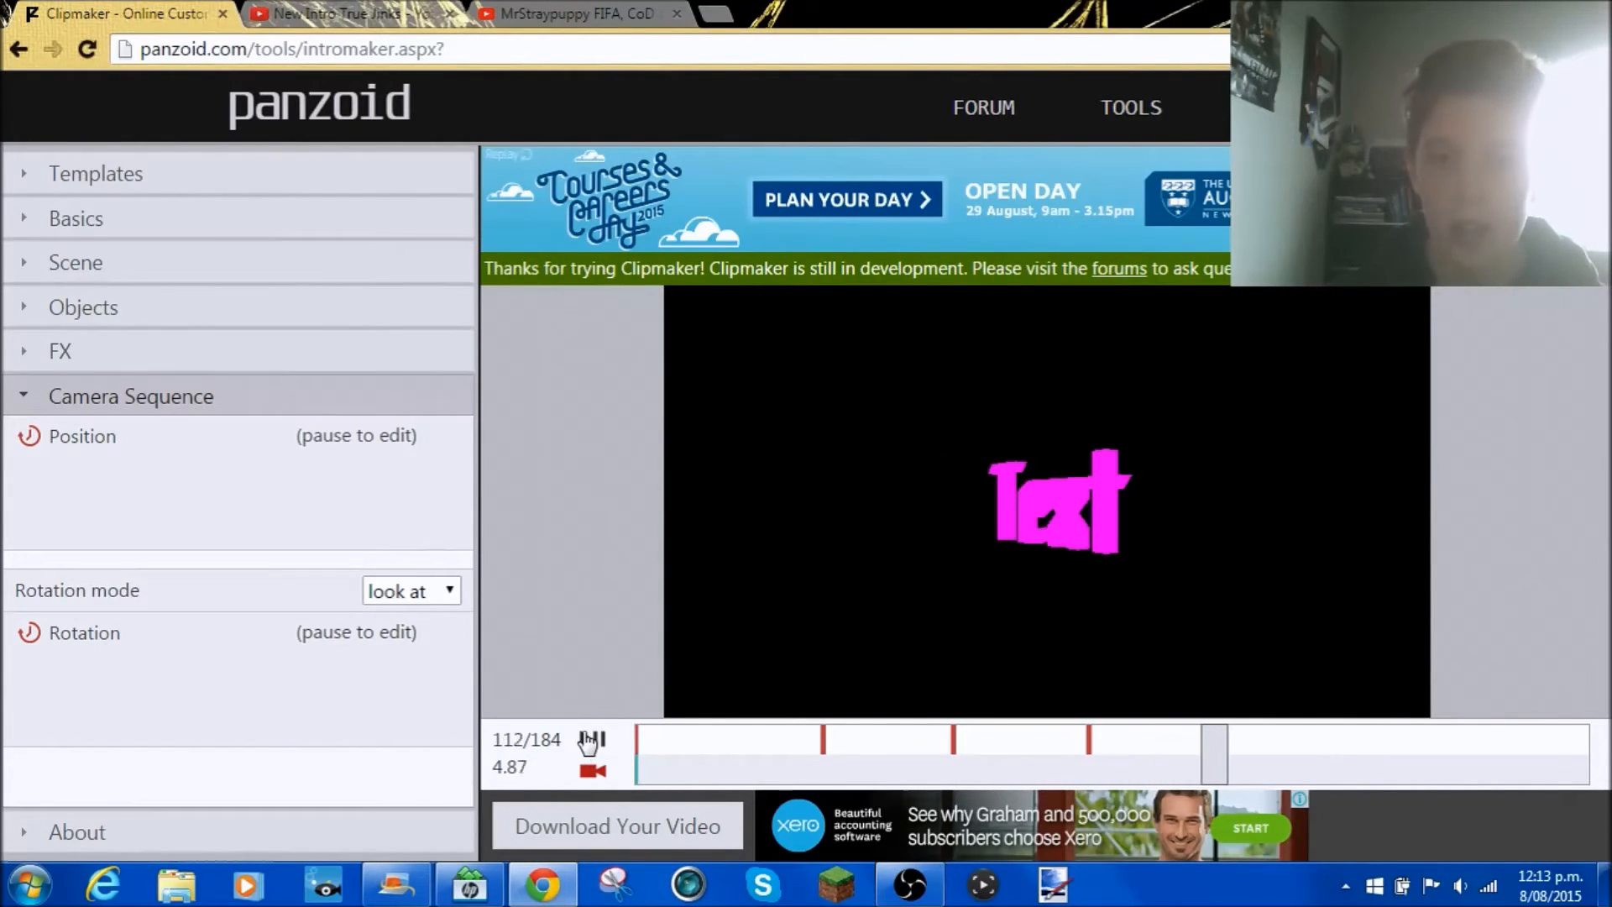
Set the transition of the camera position keyframe at frame 88 to linear
click(1236, 778)
click(1090, 738)
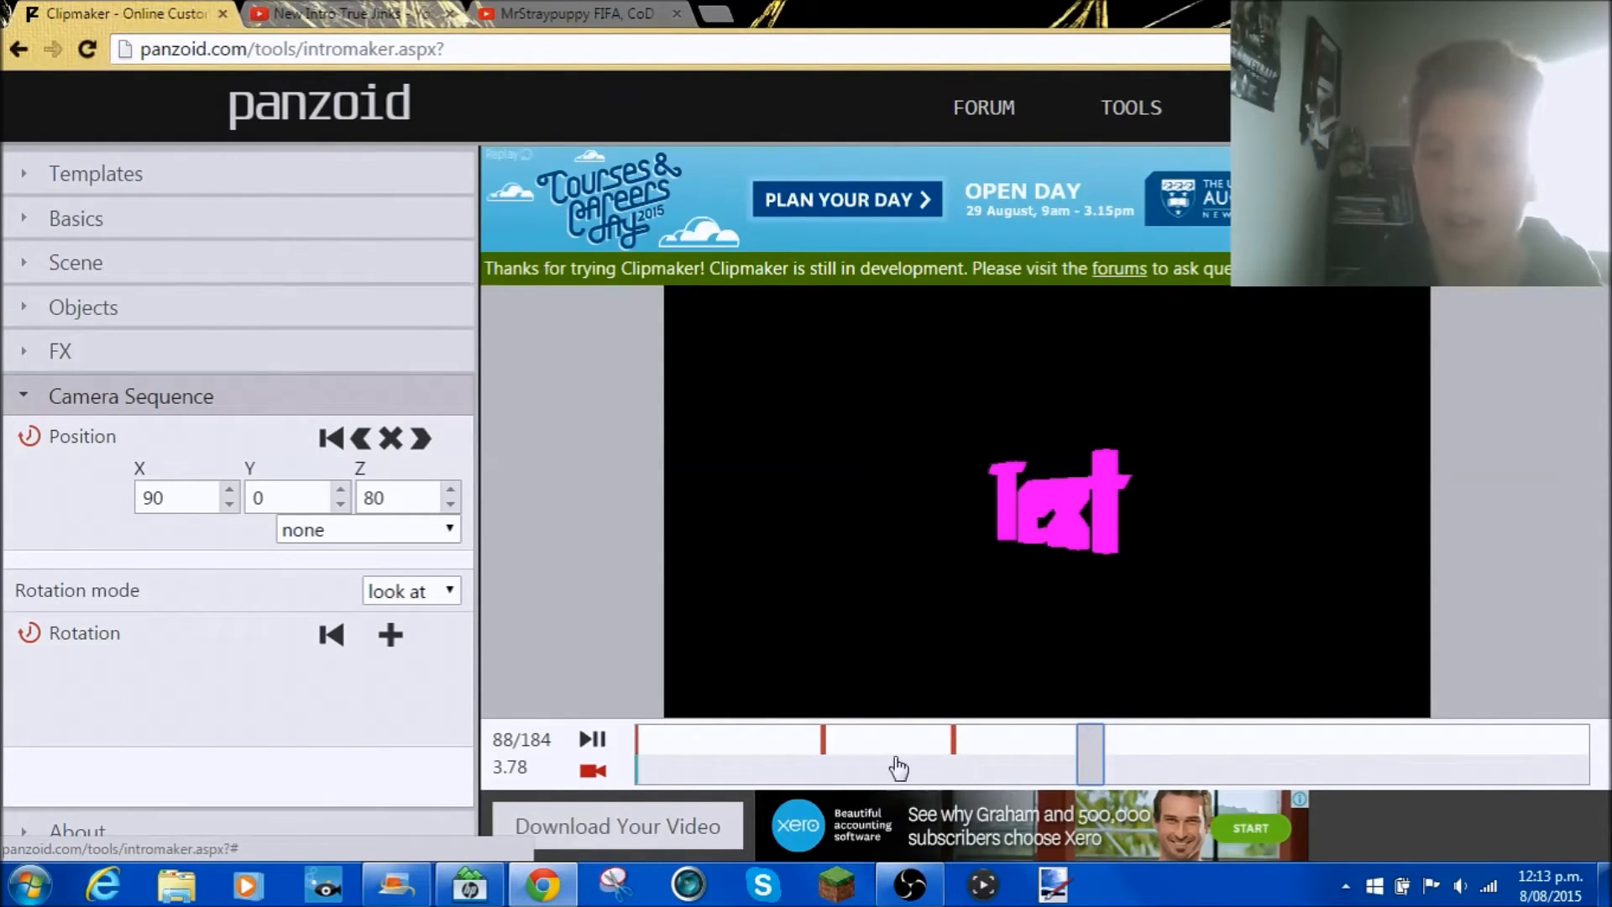
click(369, 530)
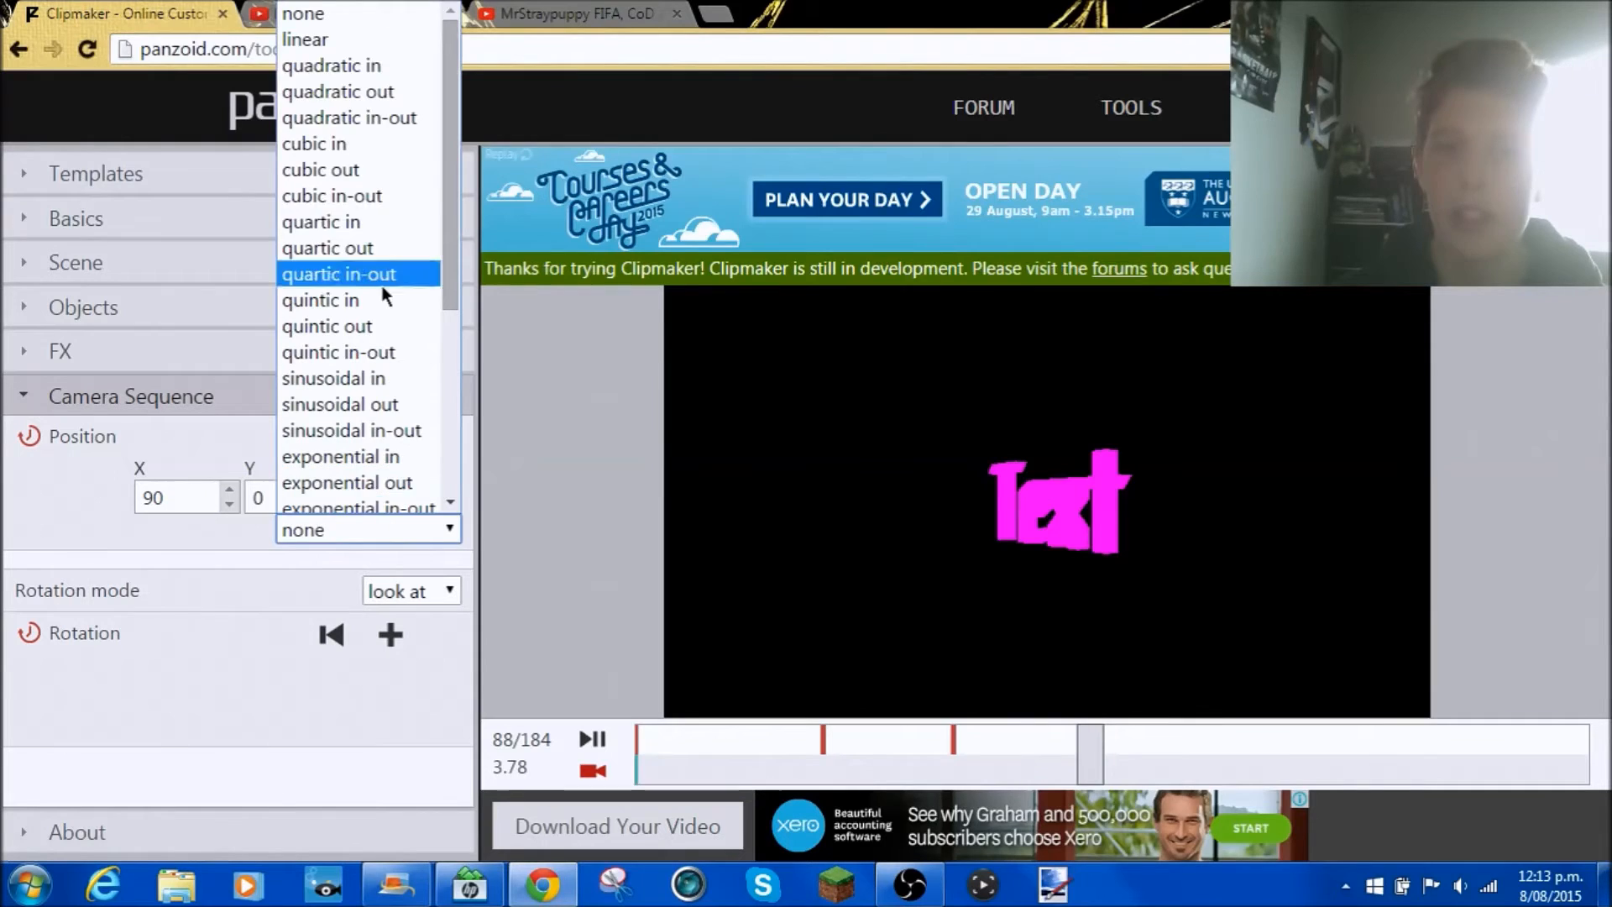
click(344, 47)
Replay the camera animation from the first frame and pause it past the frame 88 keyframe
drag(1083, 753, 557, 738)
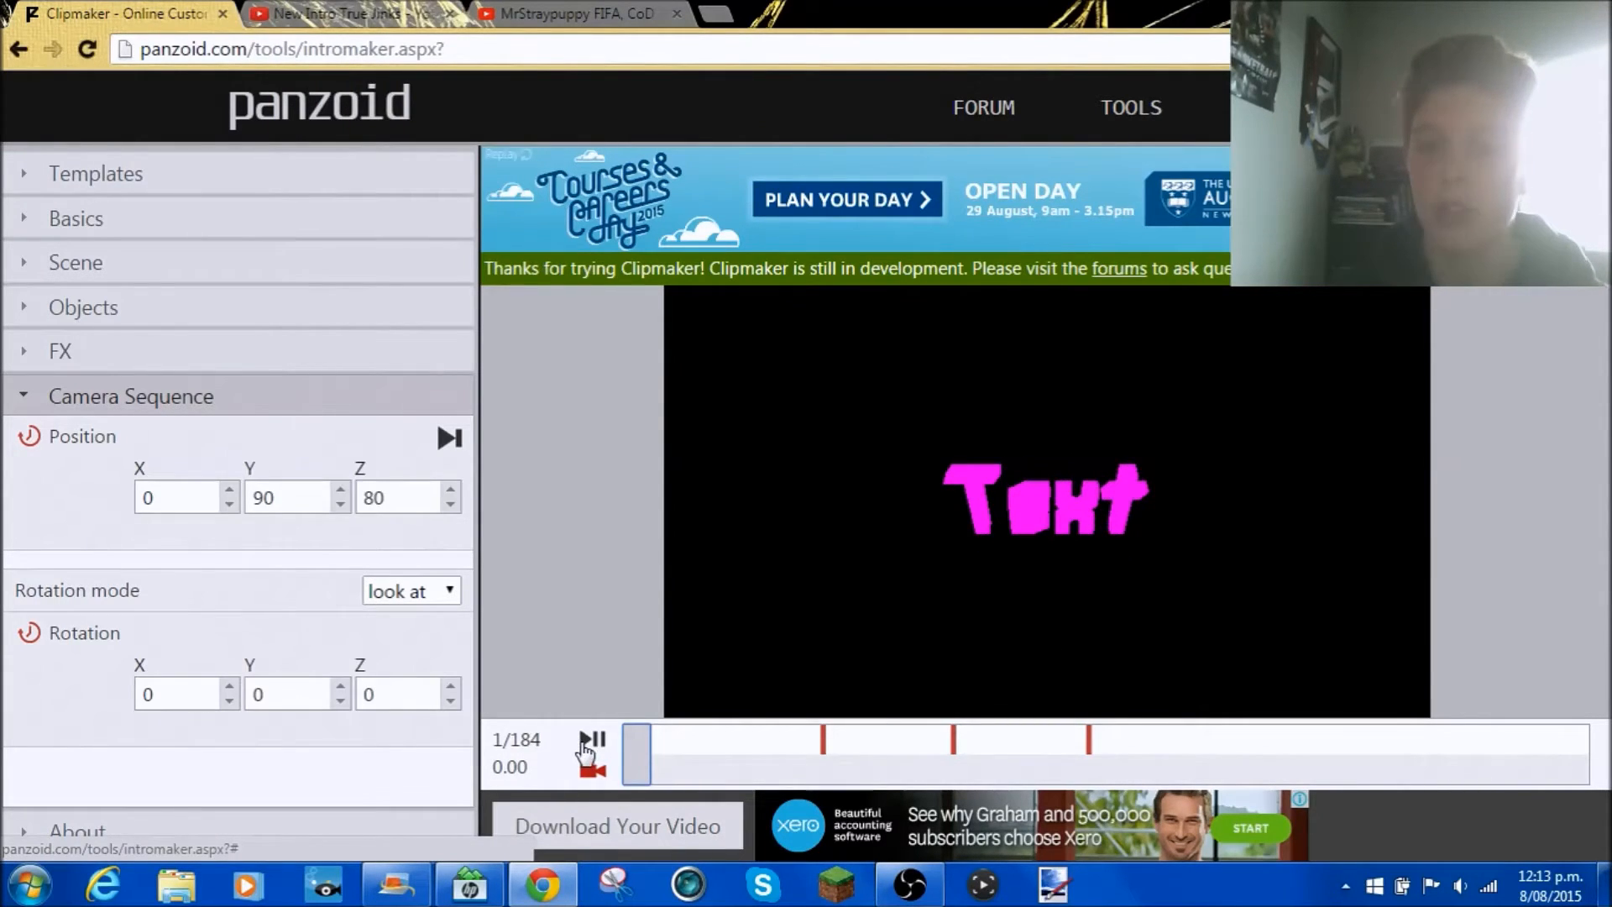
click(588, 743)
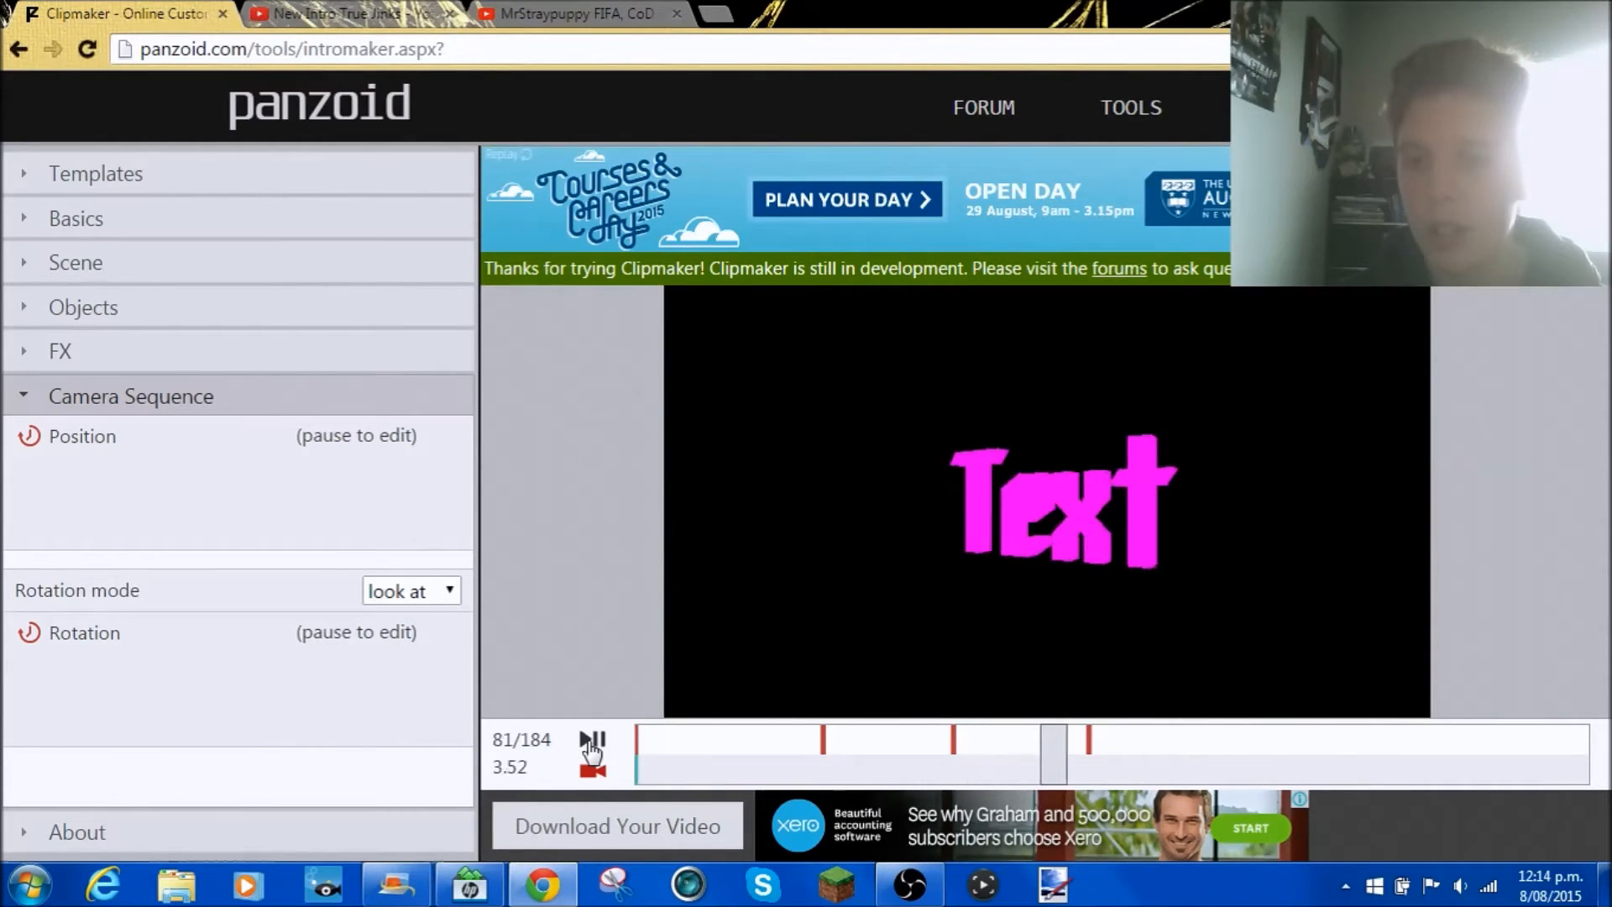
click(592, 742)
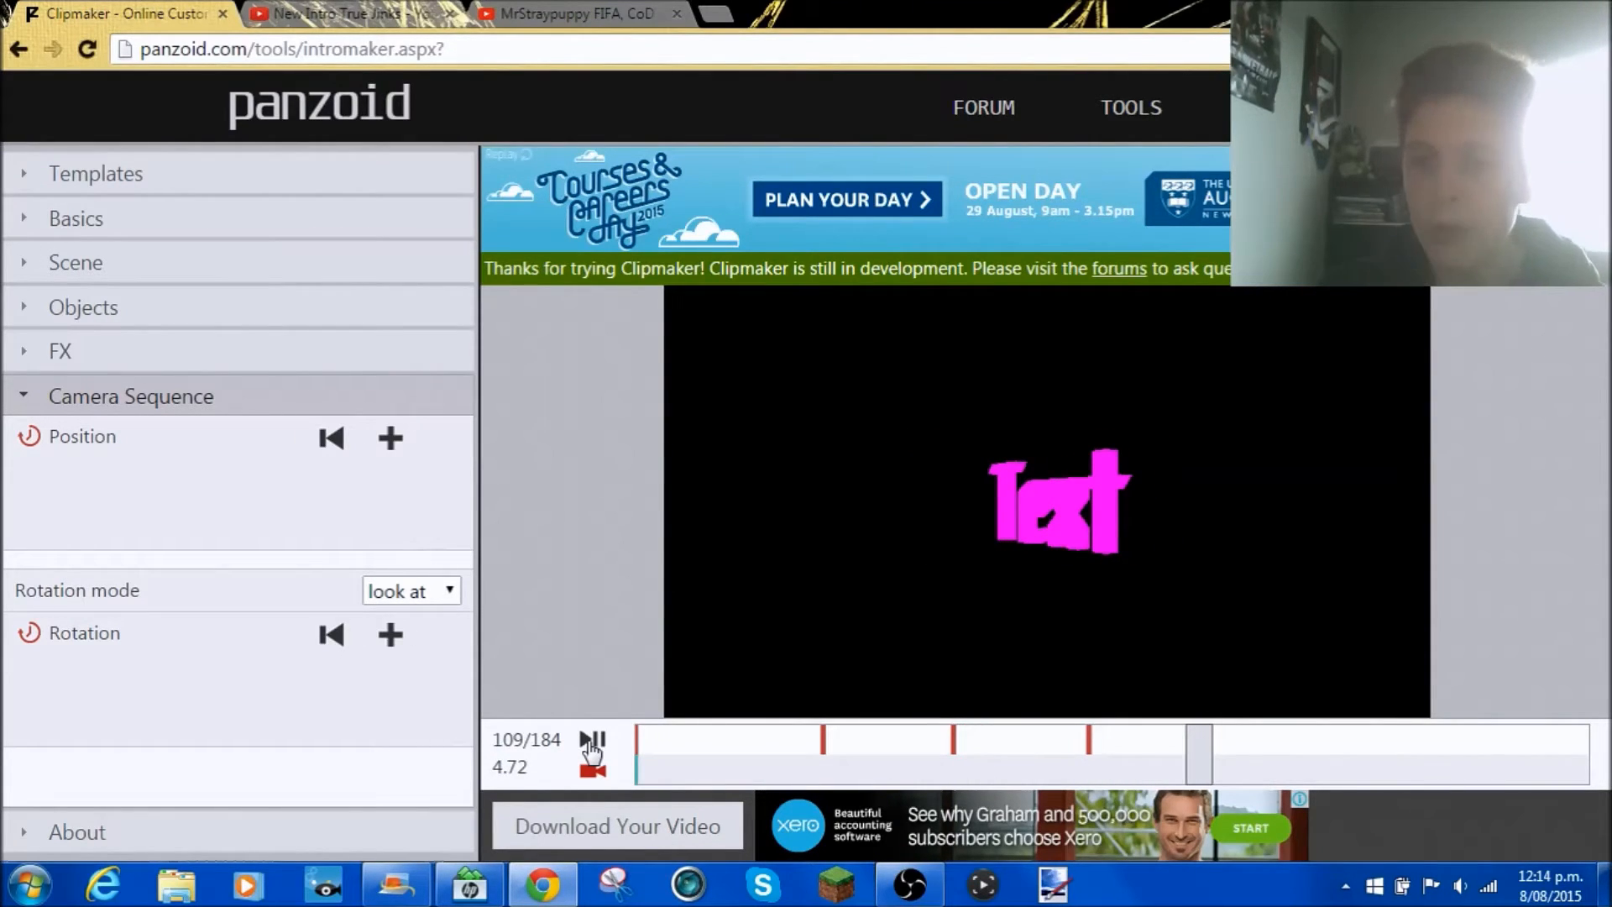
Add a rotation keyframe to the 3D text object at frame 88, matching the last camera keyframe
drag(1204, 727, 1128, 718)
mouse_move(1160, 741)
mouse_down()
mouse_move(977, 743)
mouse_move(1182, 748)
mouse_up()
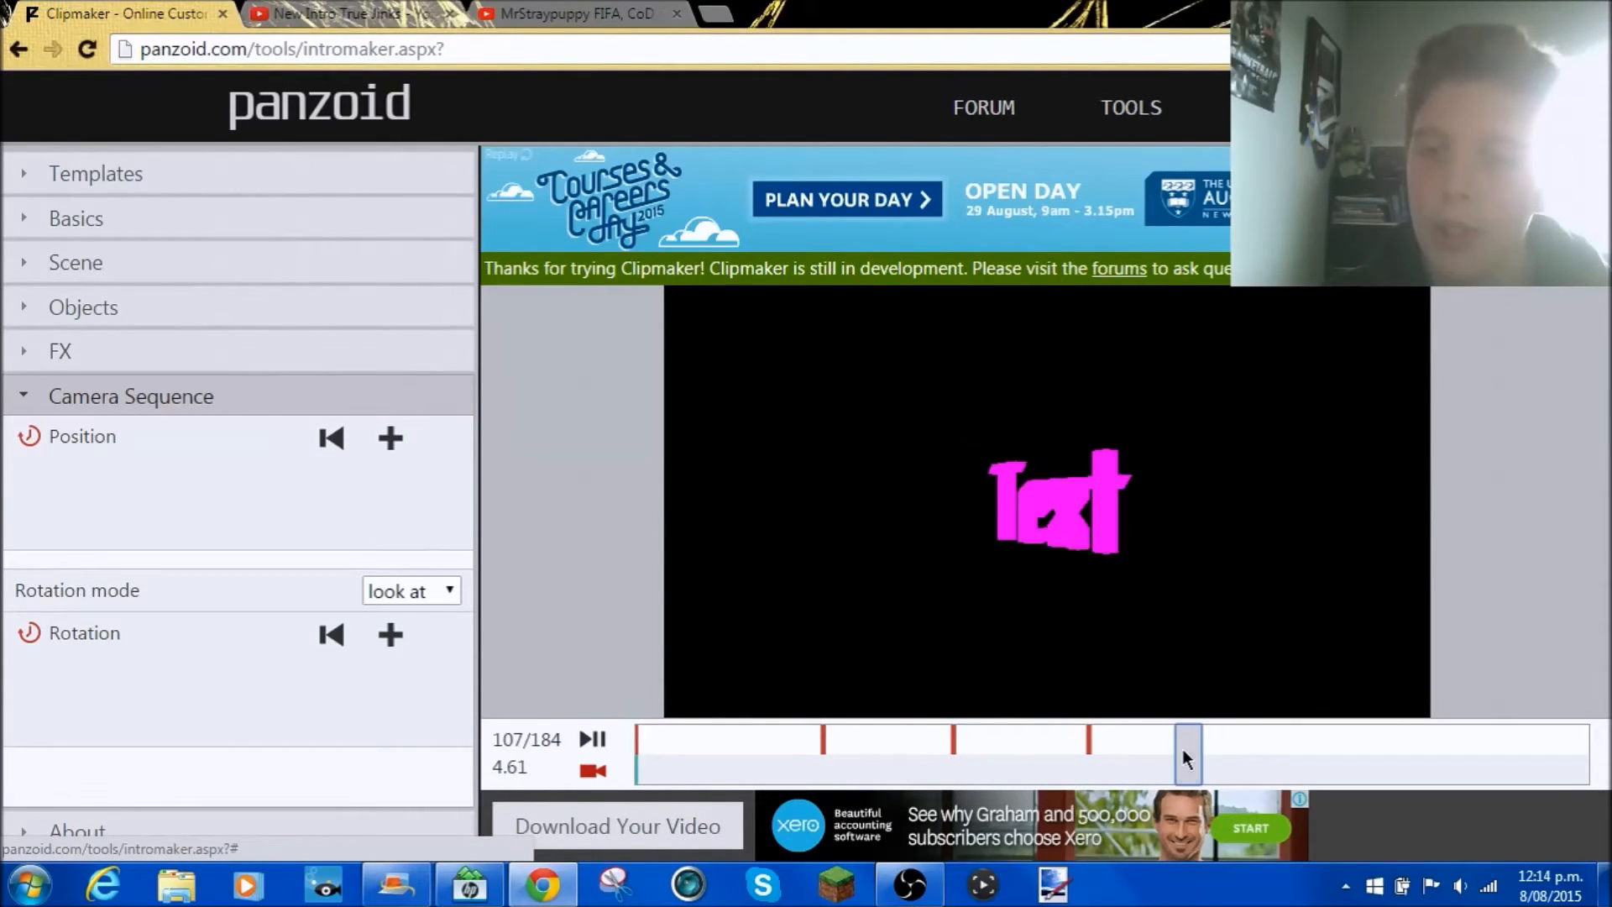
click(118, 308)
drag(461, 677, 475, 628)
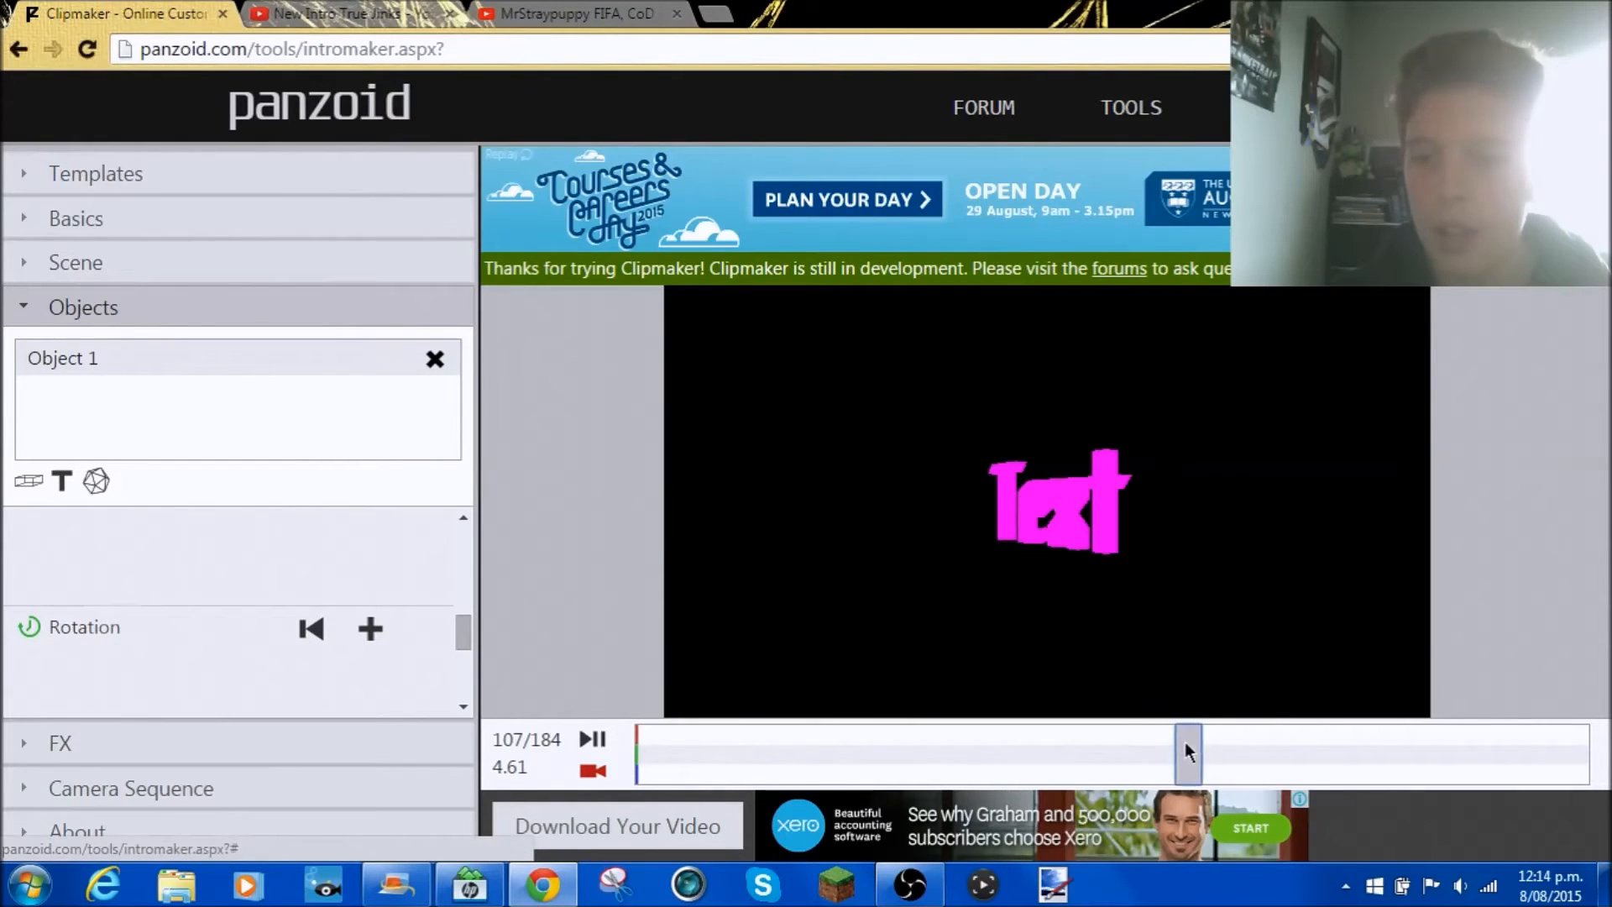
click(187, 794)
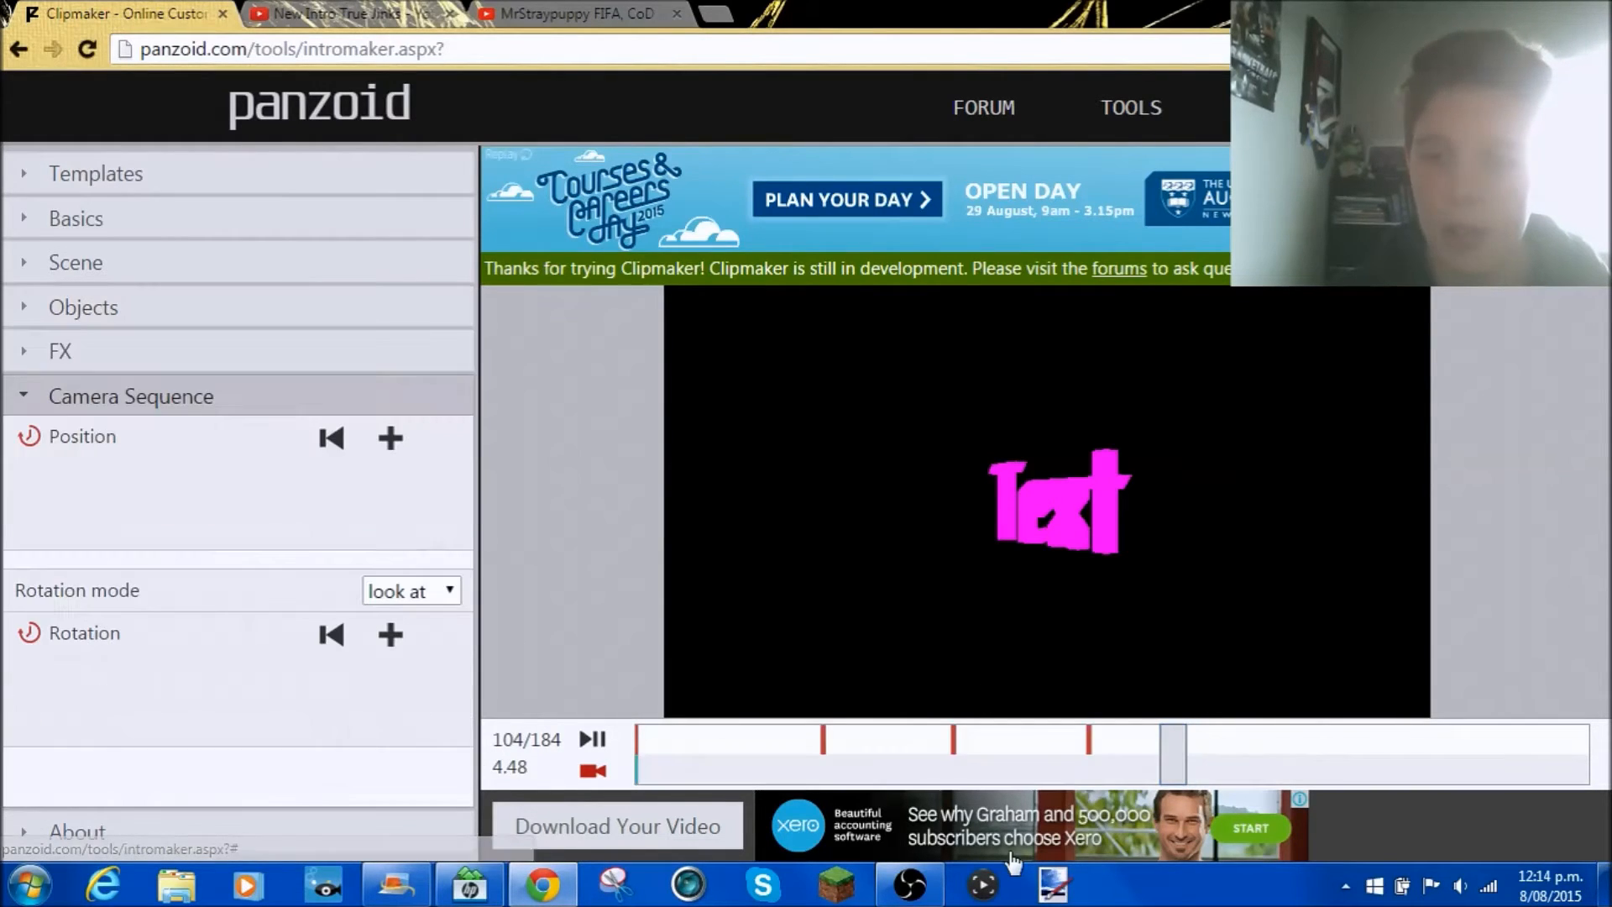
click(1090, 738)
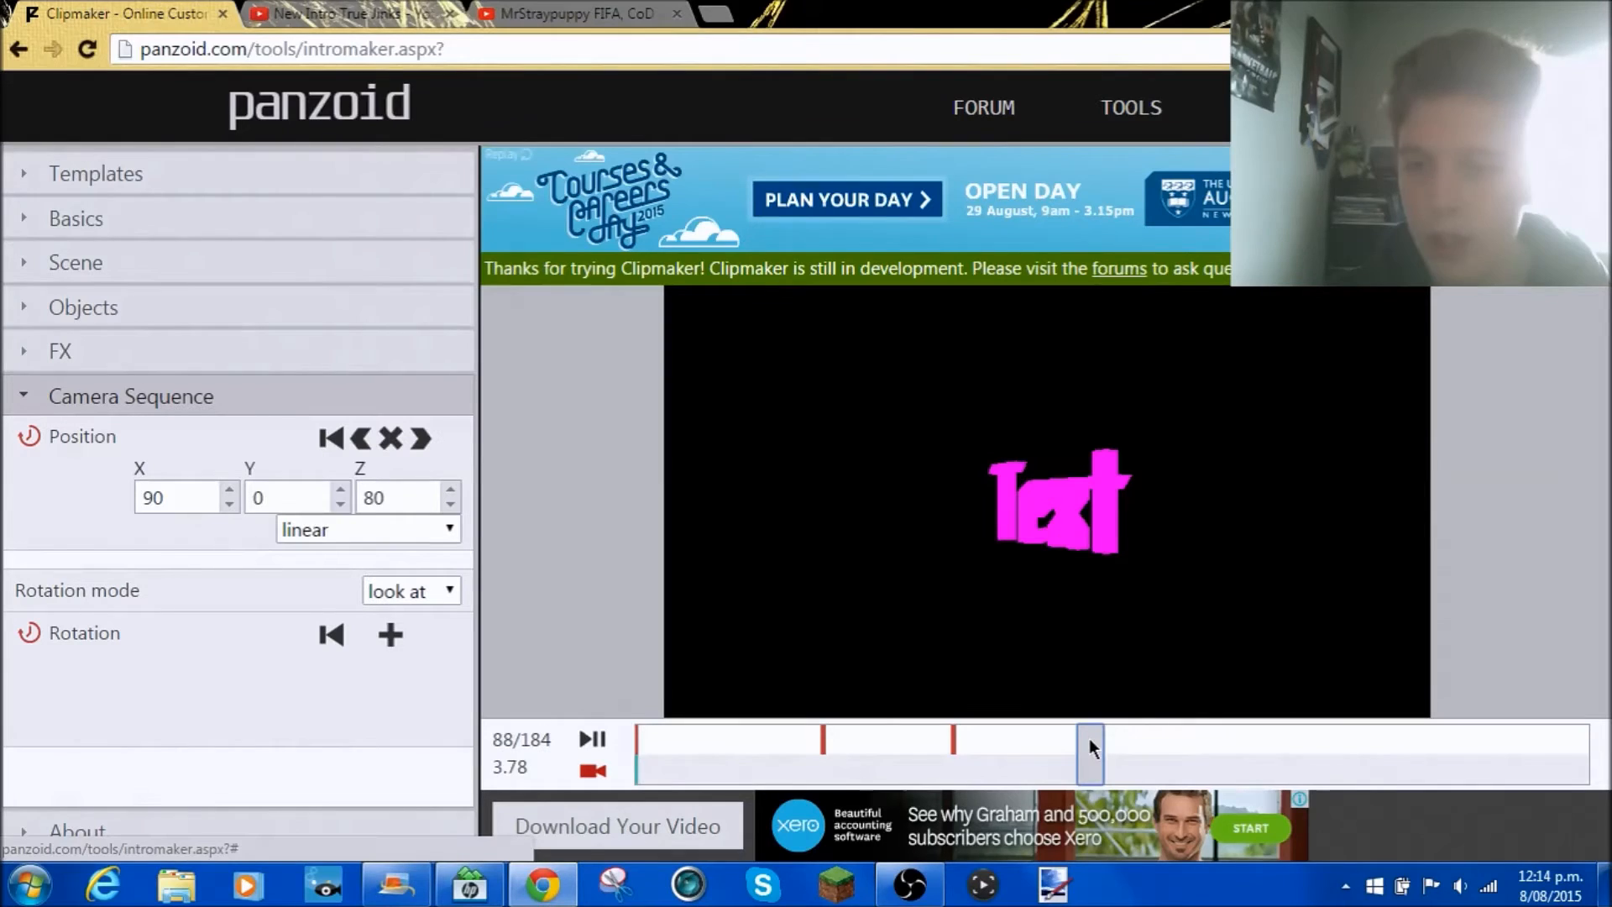
click(85, 311)
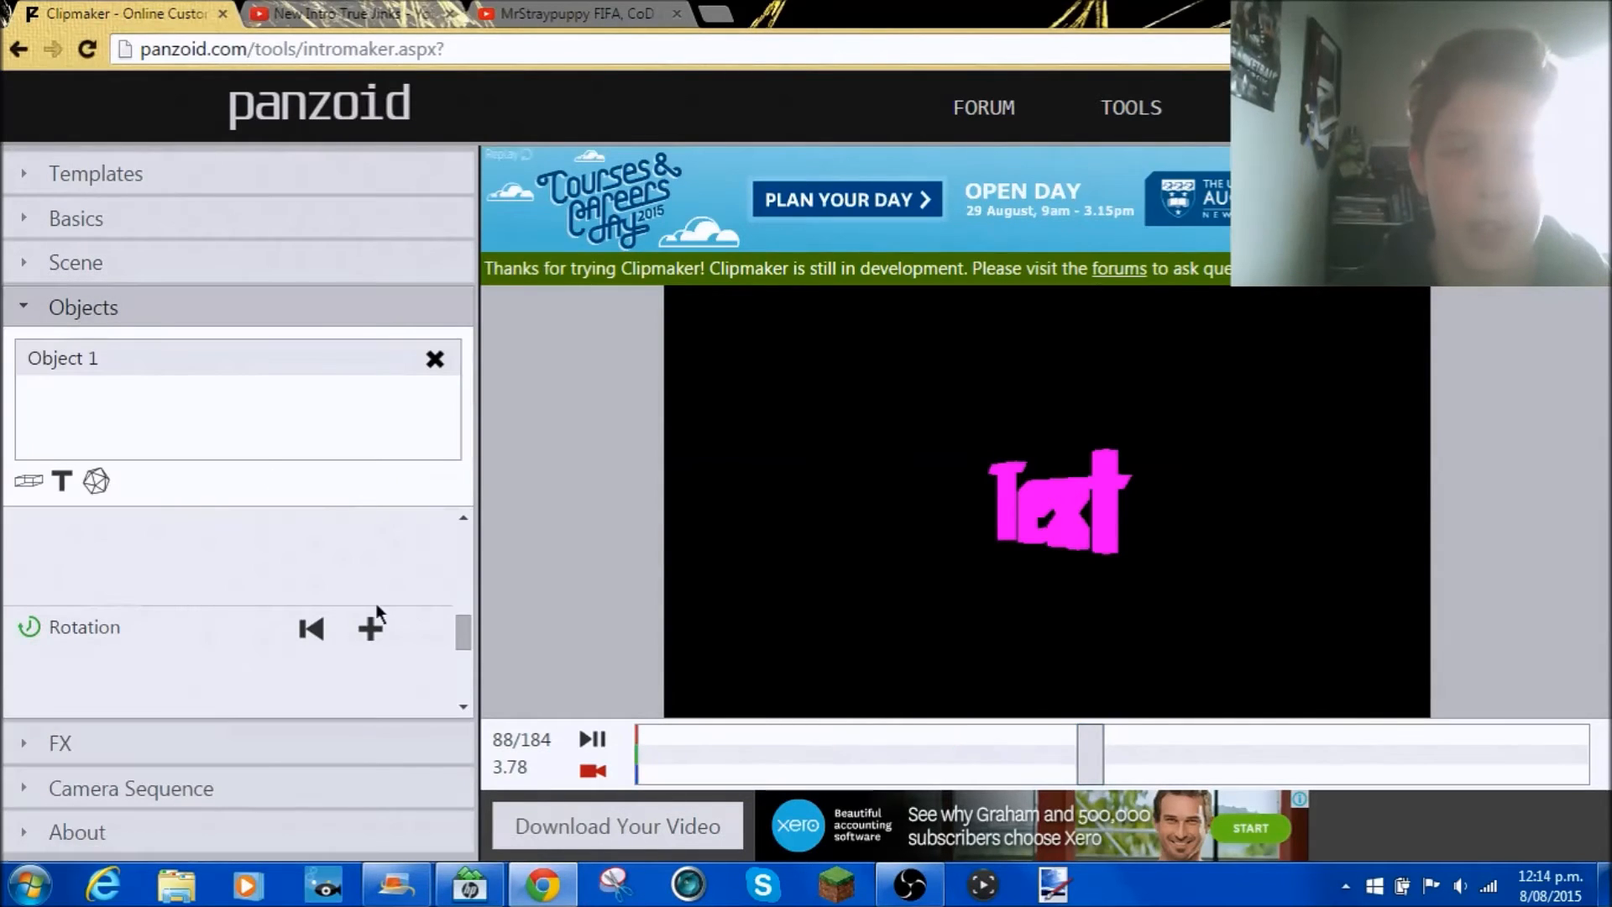
click(374, 630)
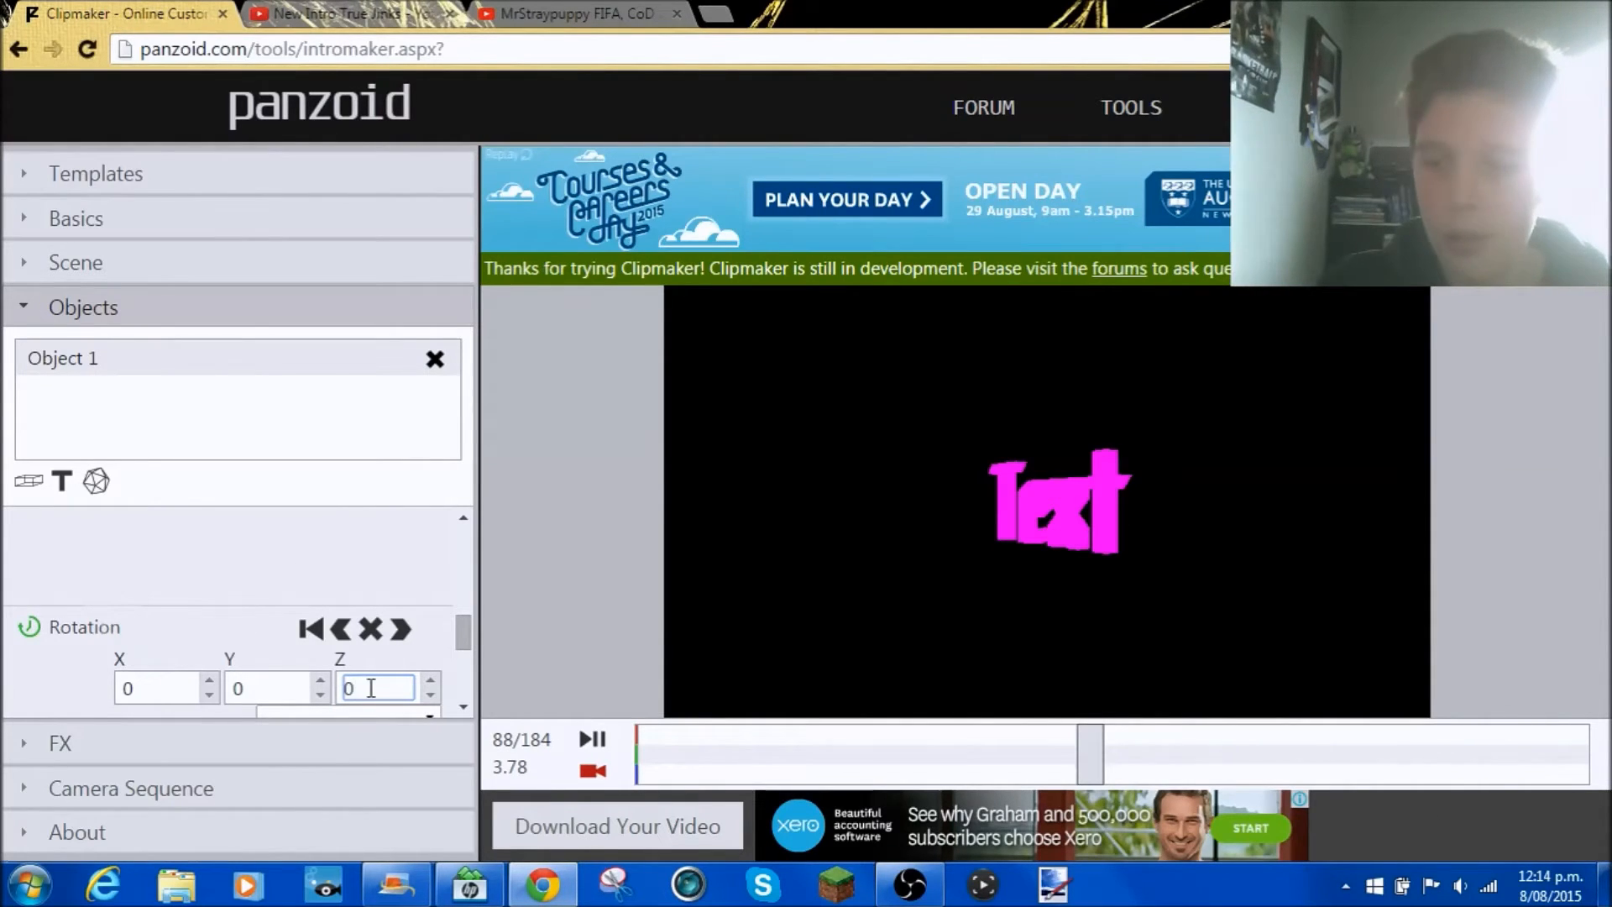
Try a Z rotation of 20 on the text in the frame 88 keyframe, and return it to 0
text(20)
key(BackSpace)
key(BackSpace)
text(0)
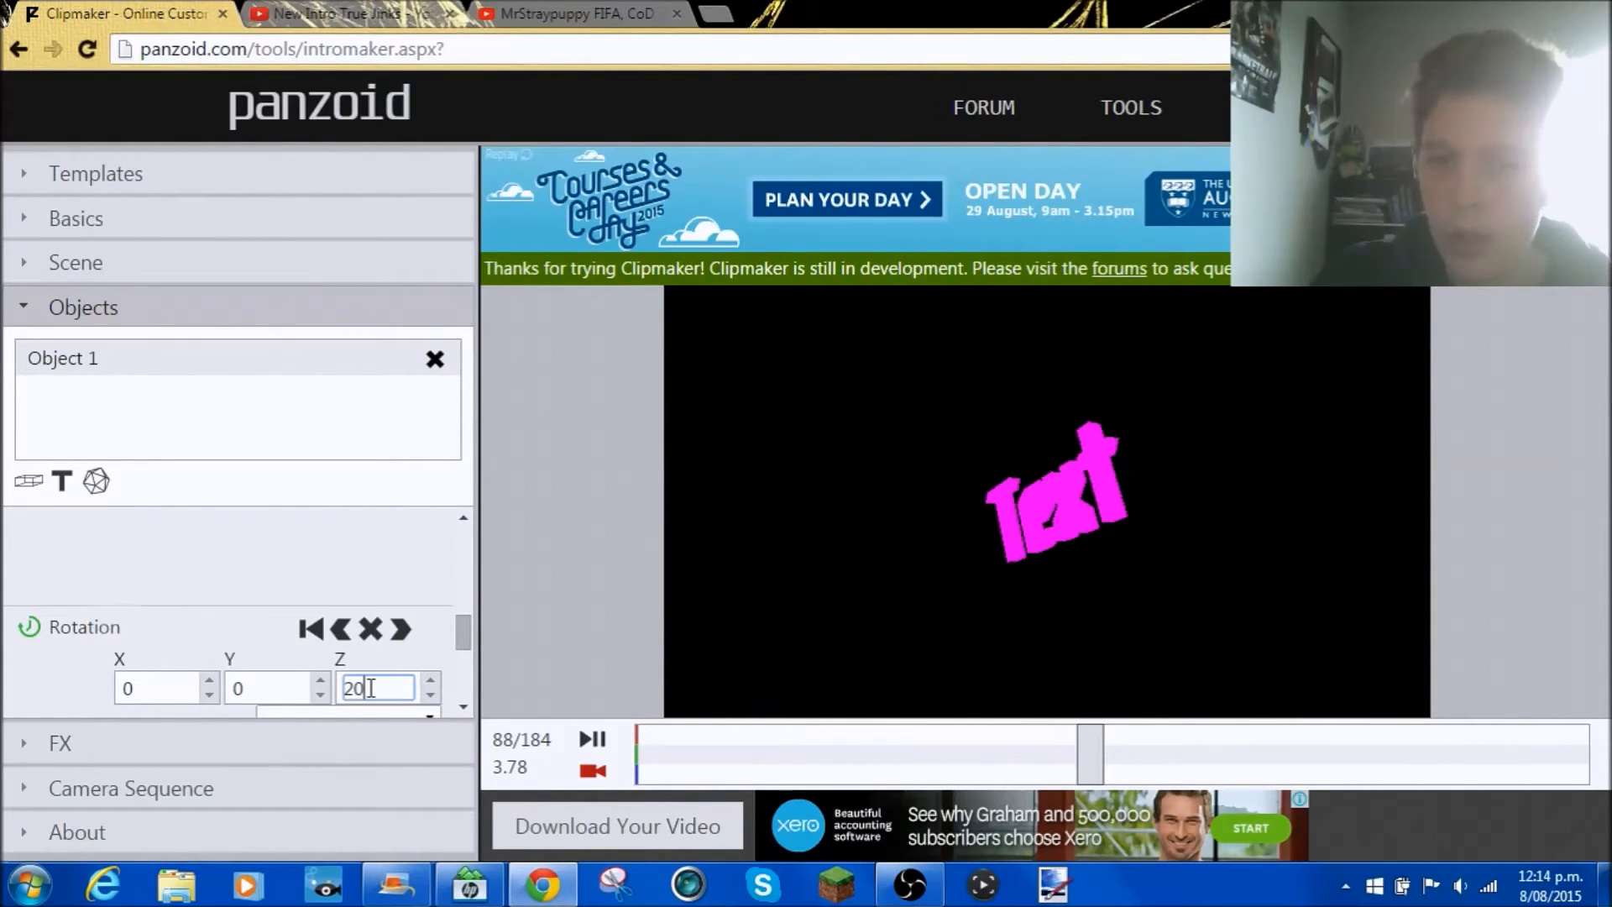
Set the text's Y rotation to 360 in the frame 88 keyframe
click(278, 688)
key(BackSpace)
text(60)
key(Up)
key(Up)
key(Up)
key(Up)
key(Up)
key(Up)
key(Up)
key(Up)
key(Up)
key(Up)
key(Up)
key(Up)
key(Up)
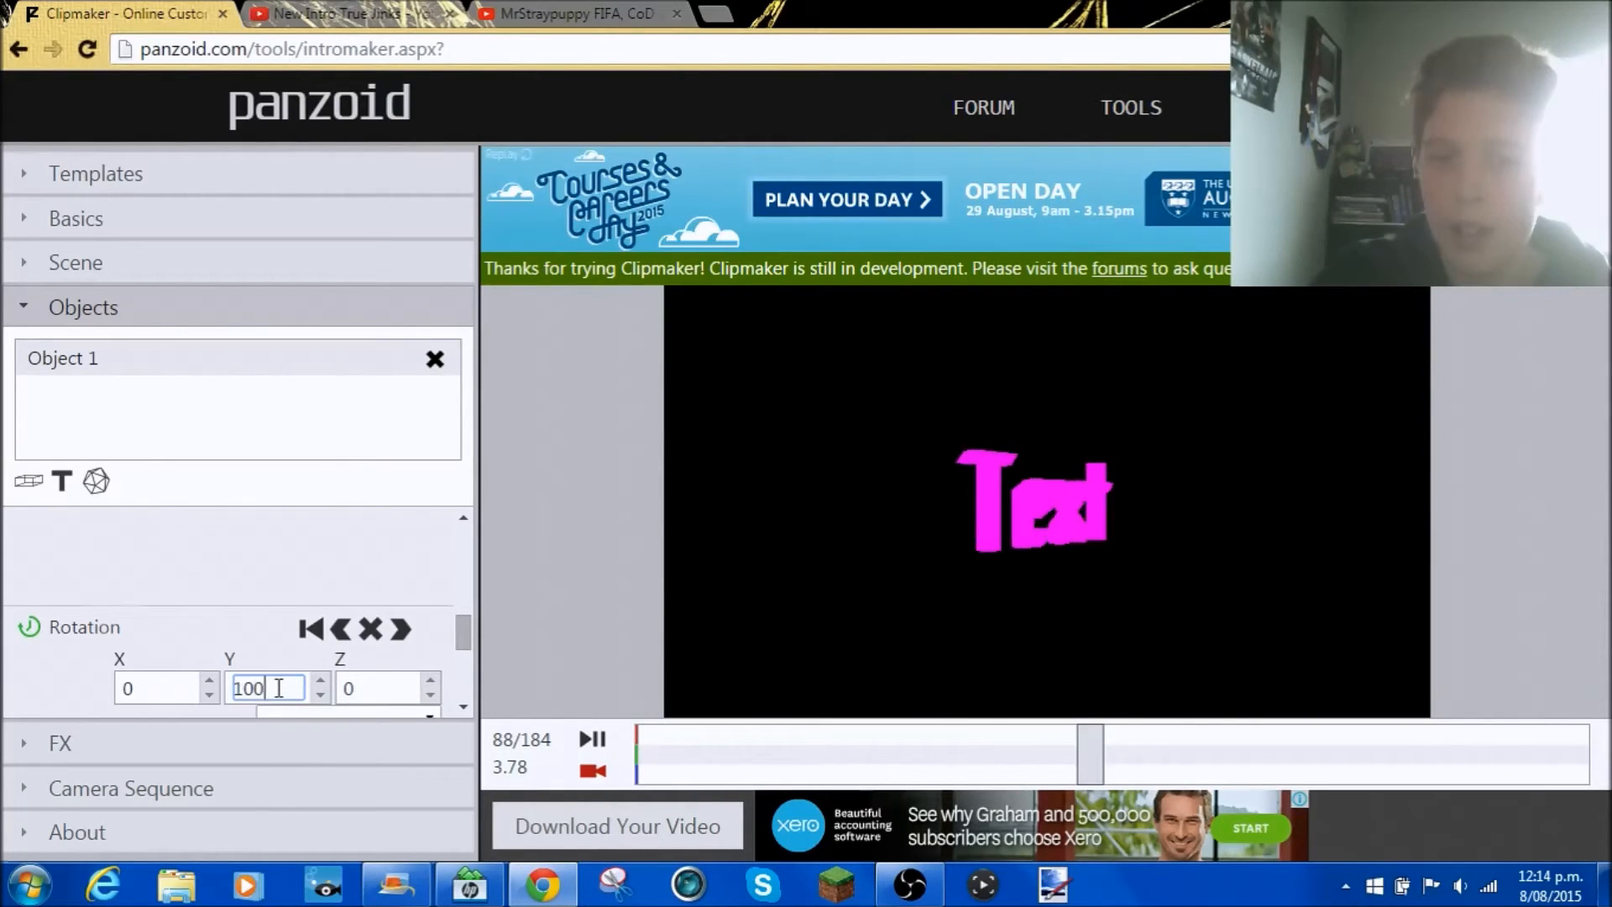
key(Up)
key(Up)
key(Up)
key(Up)
key(Up)
key(Up)
key(Up)
key(Up)
key(Up)
key(Up)
key(Up)
key(Up)
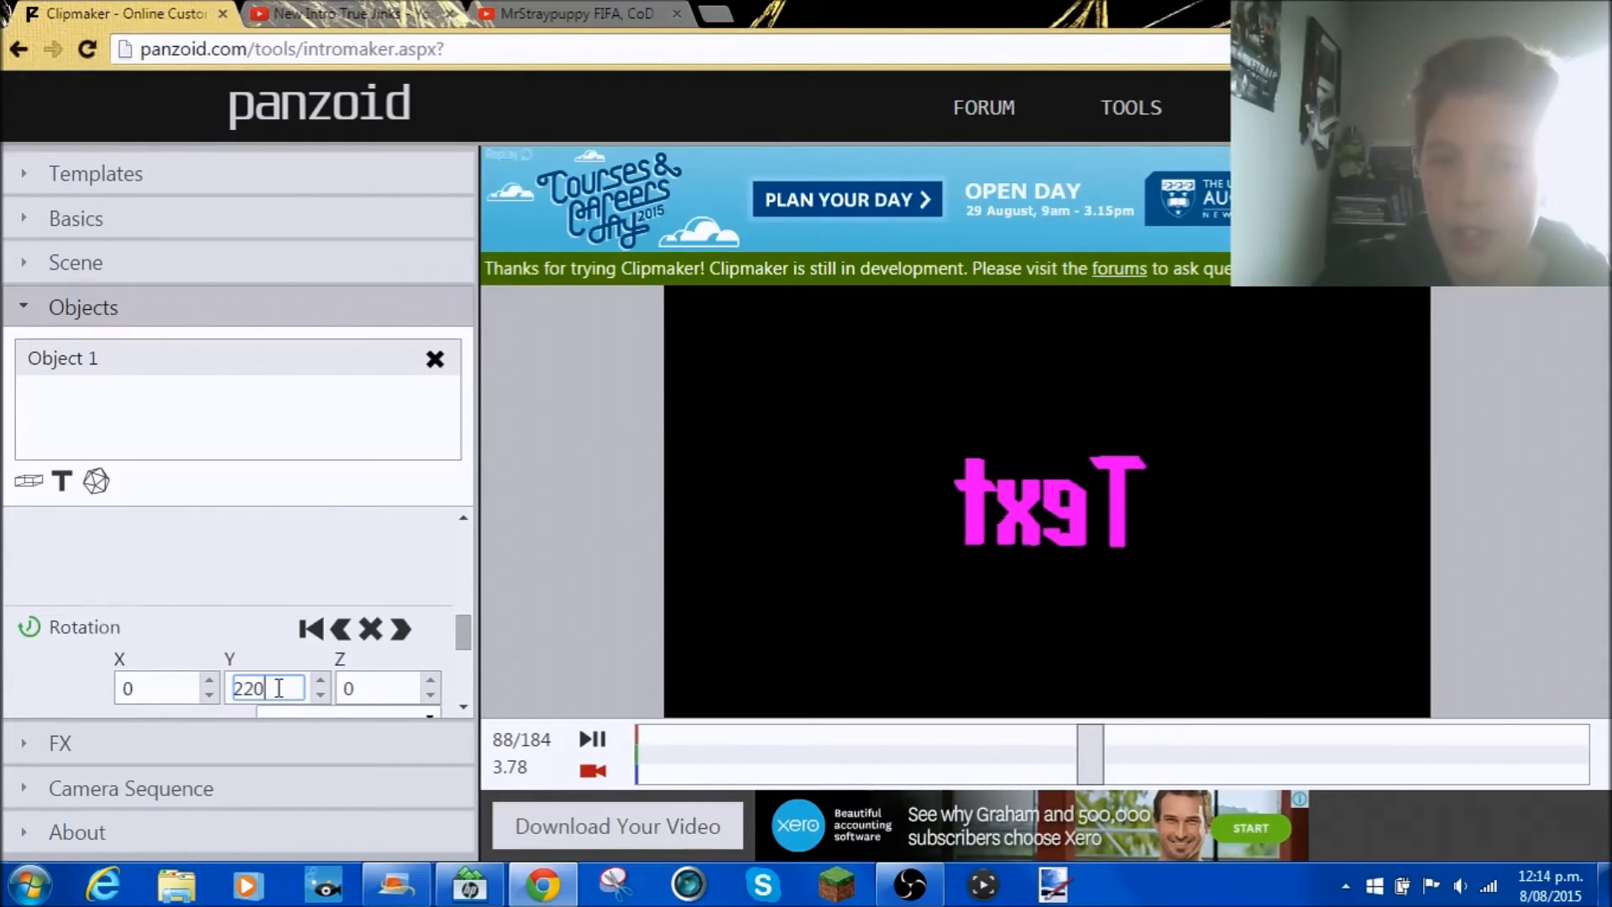
key(Up)
key(Up)
key(Up)
key(Up)
key(Up)
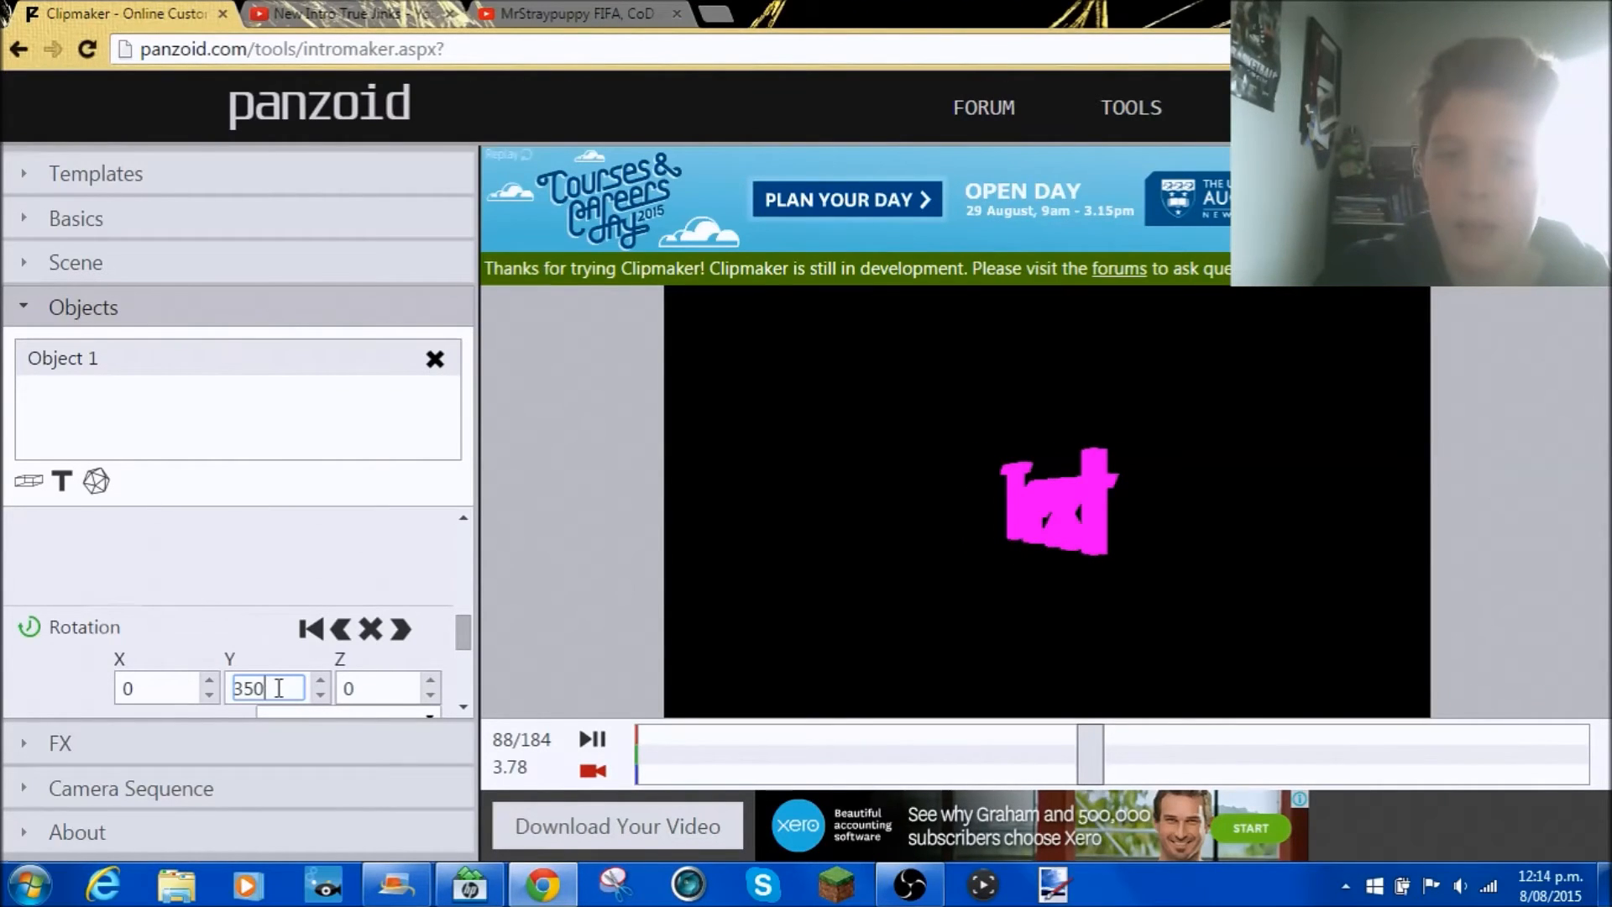
Set the transition of the text's rotation keyframe at frame 88 to linear
scroll(463, 638, down, 1)
scroll(464, 649, down, 2)
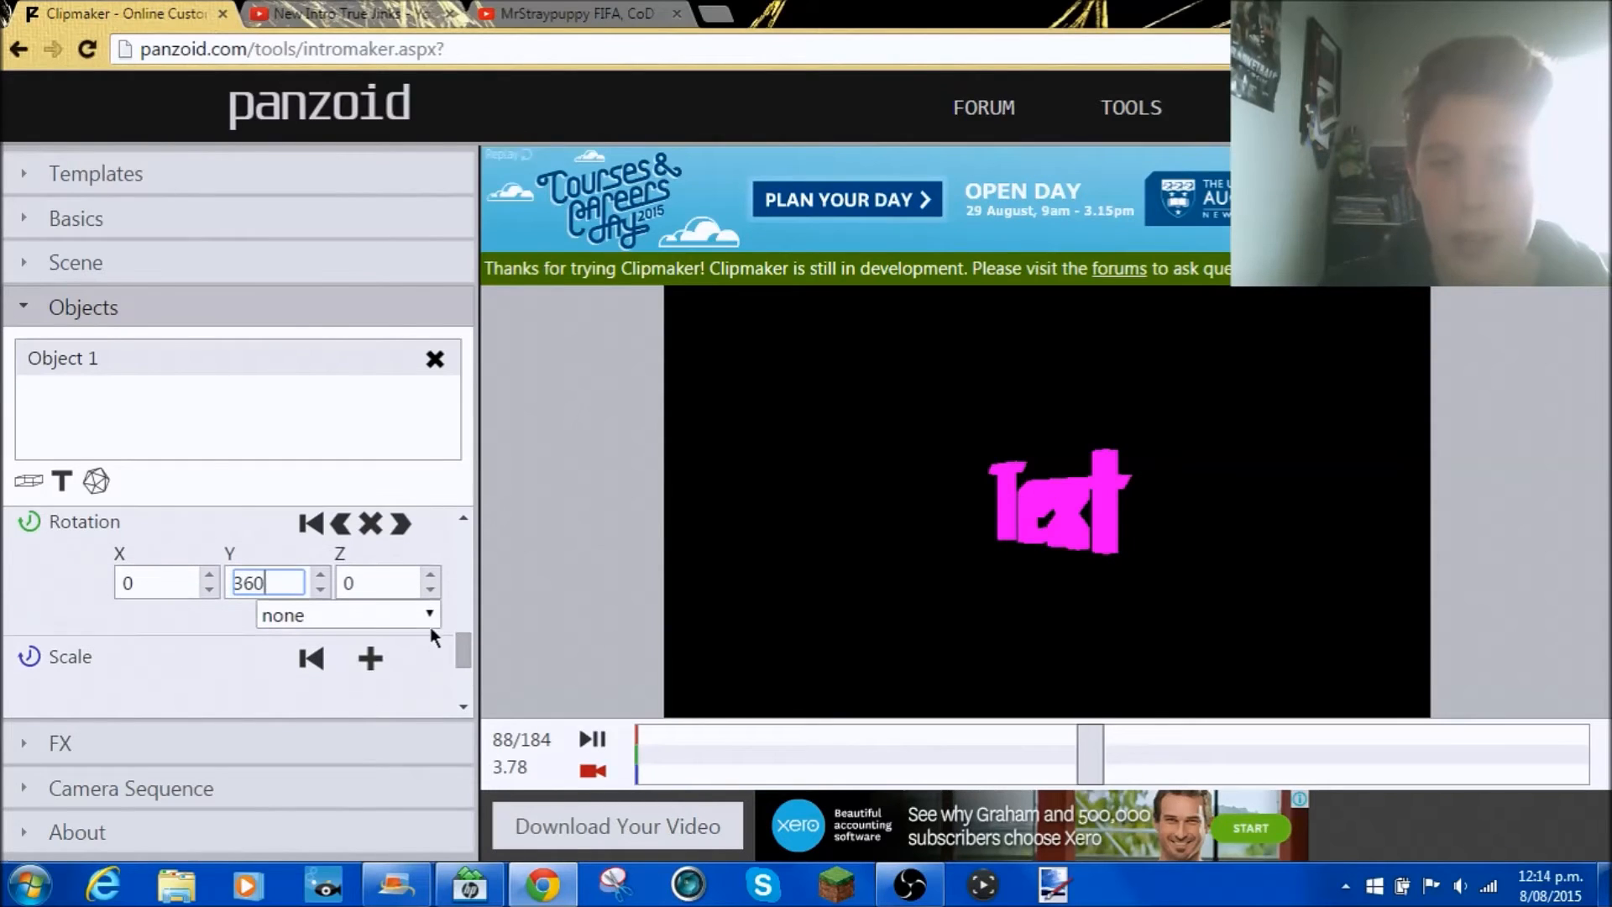
click(427, 615)
click(302, 117)
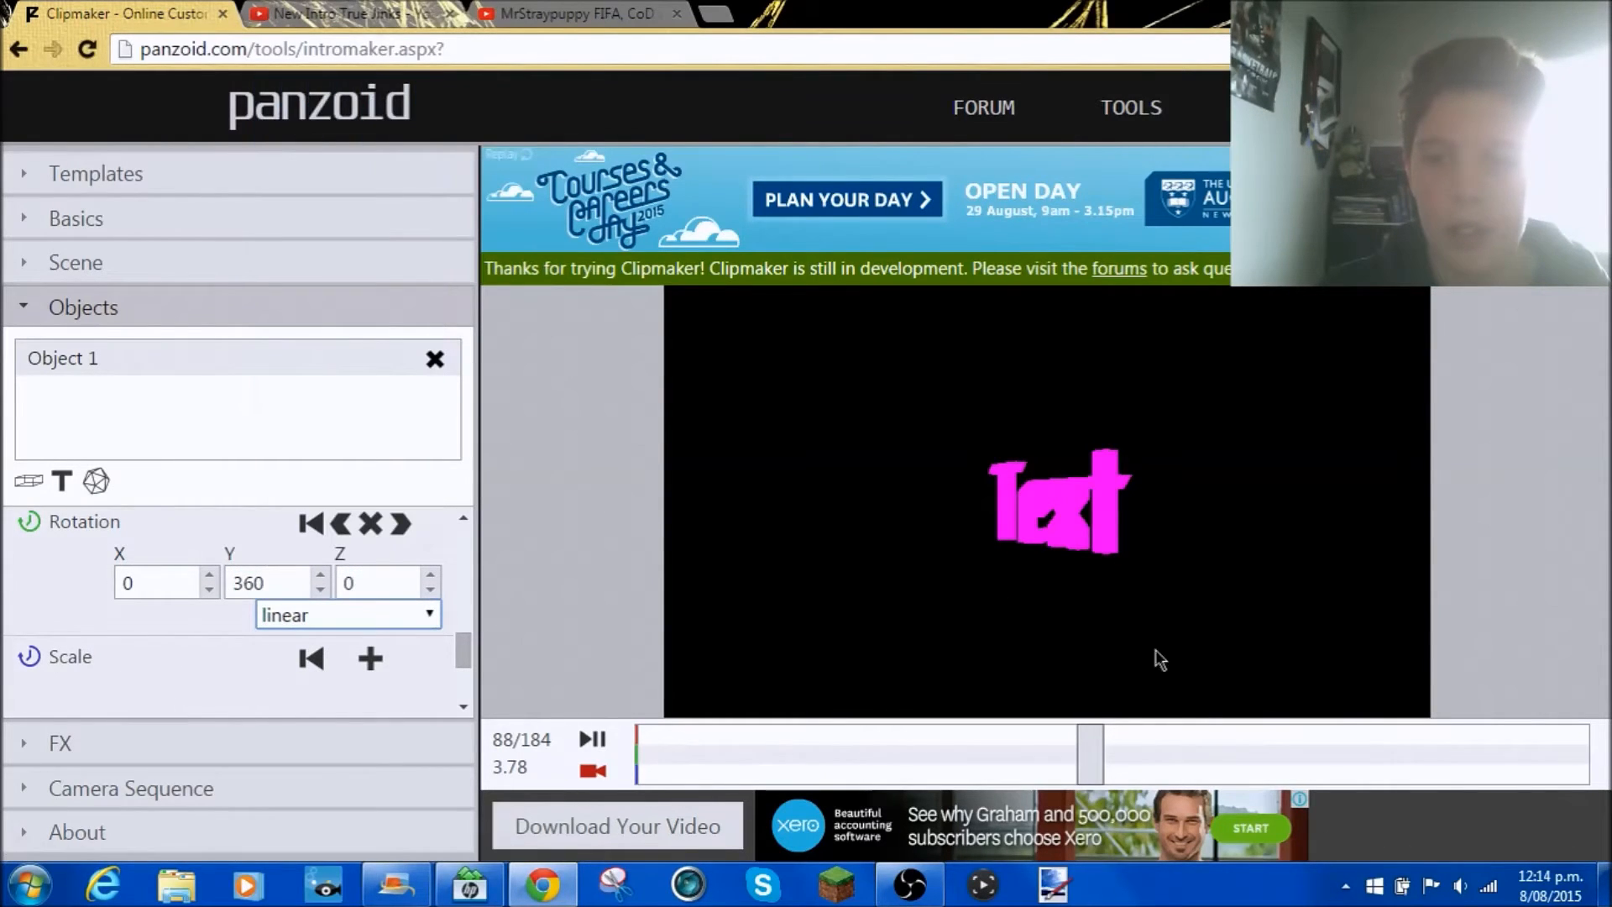
Replay the text rotation animation from the first frame and pause it past the frame 88 keyframe
drag(1071, 759, 475, 756)
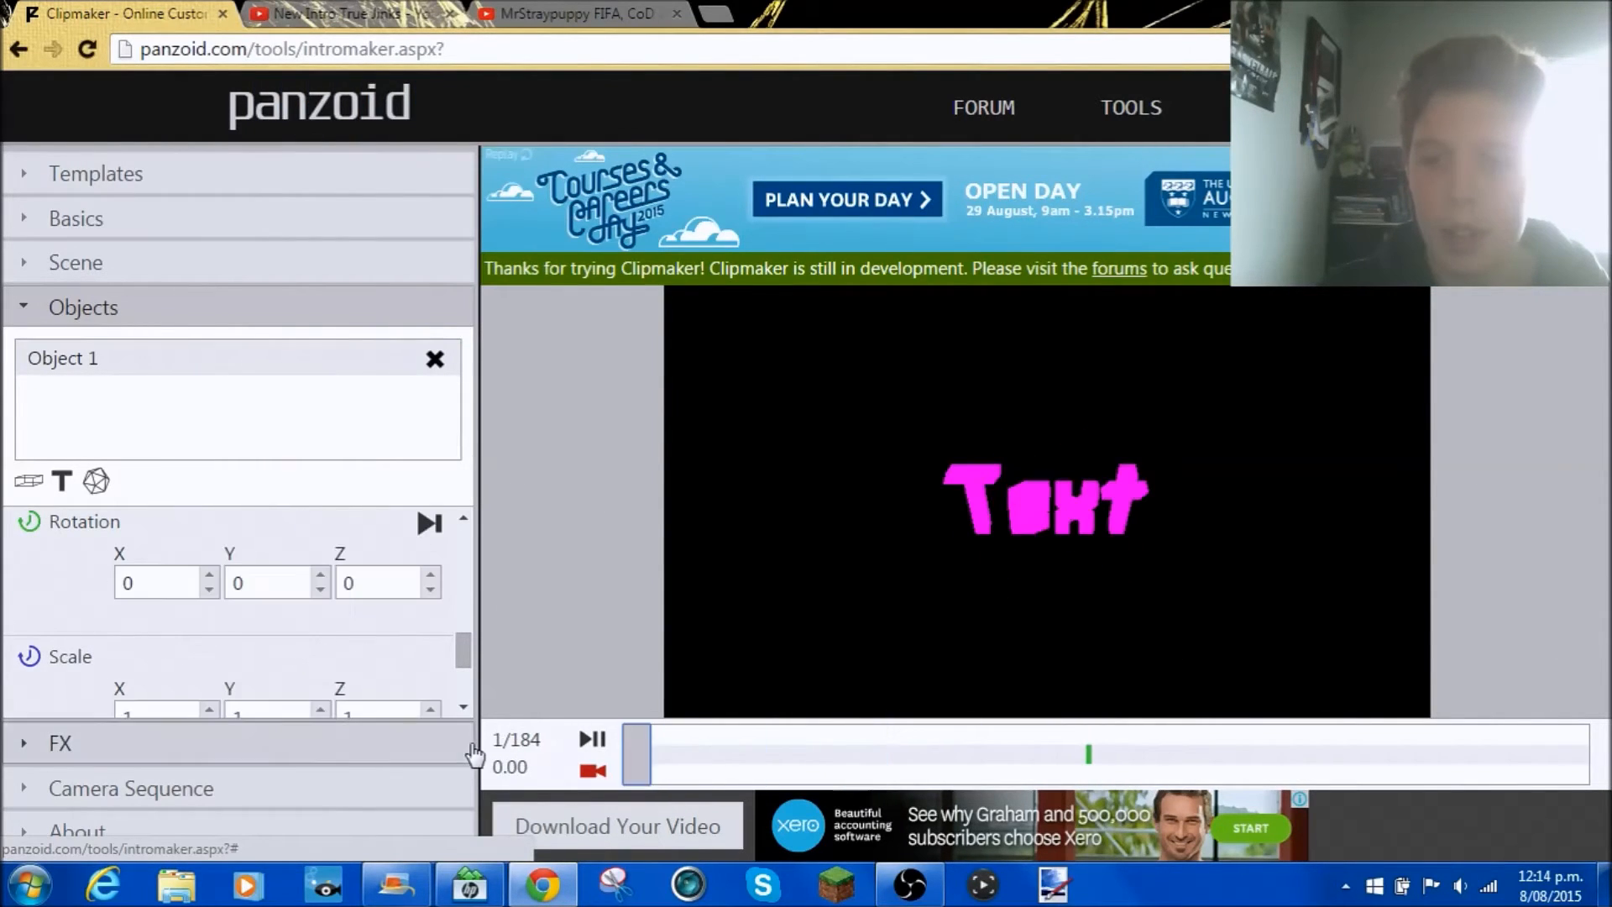
click(591, 740)
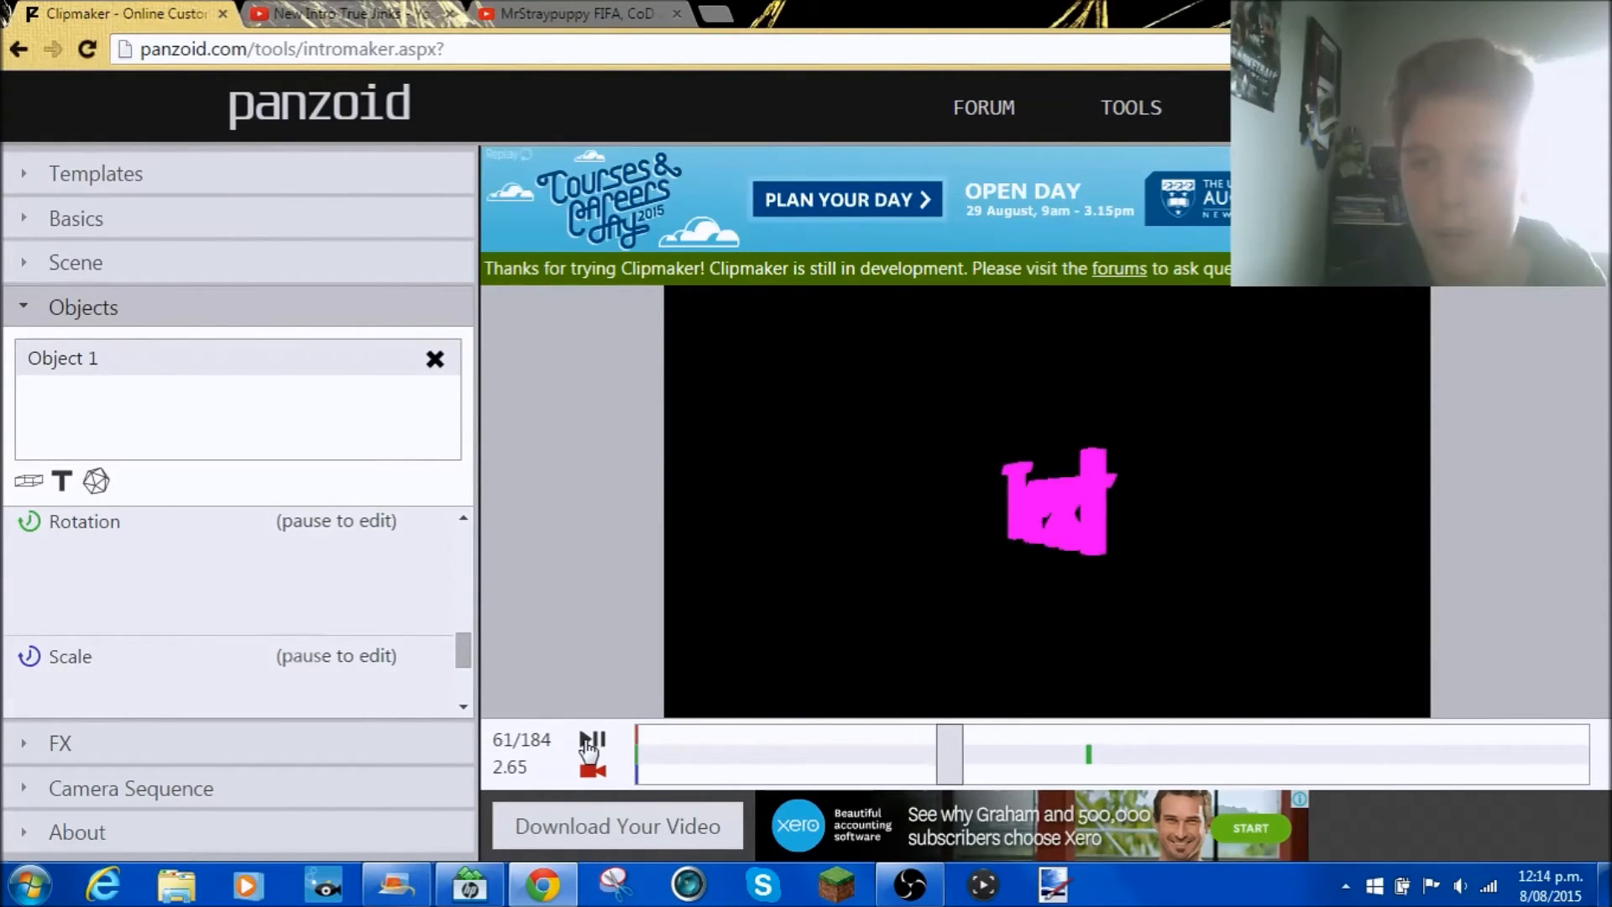
click(591, 740)
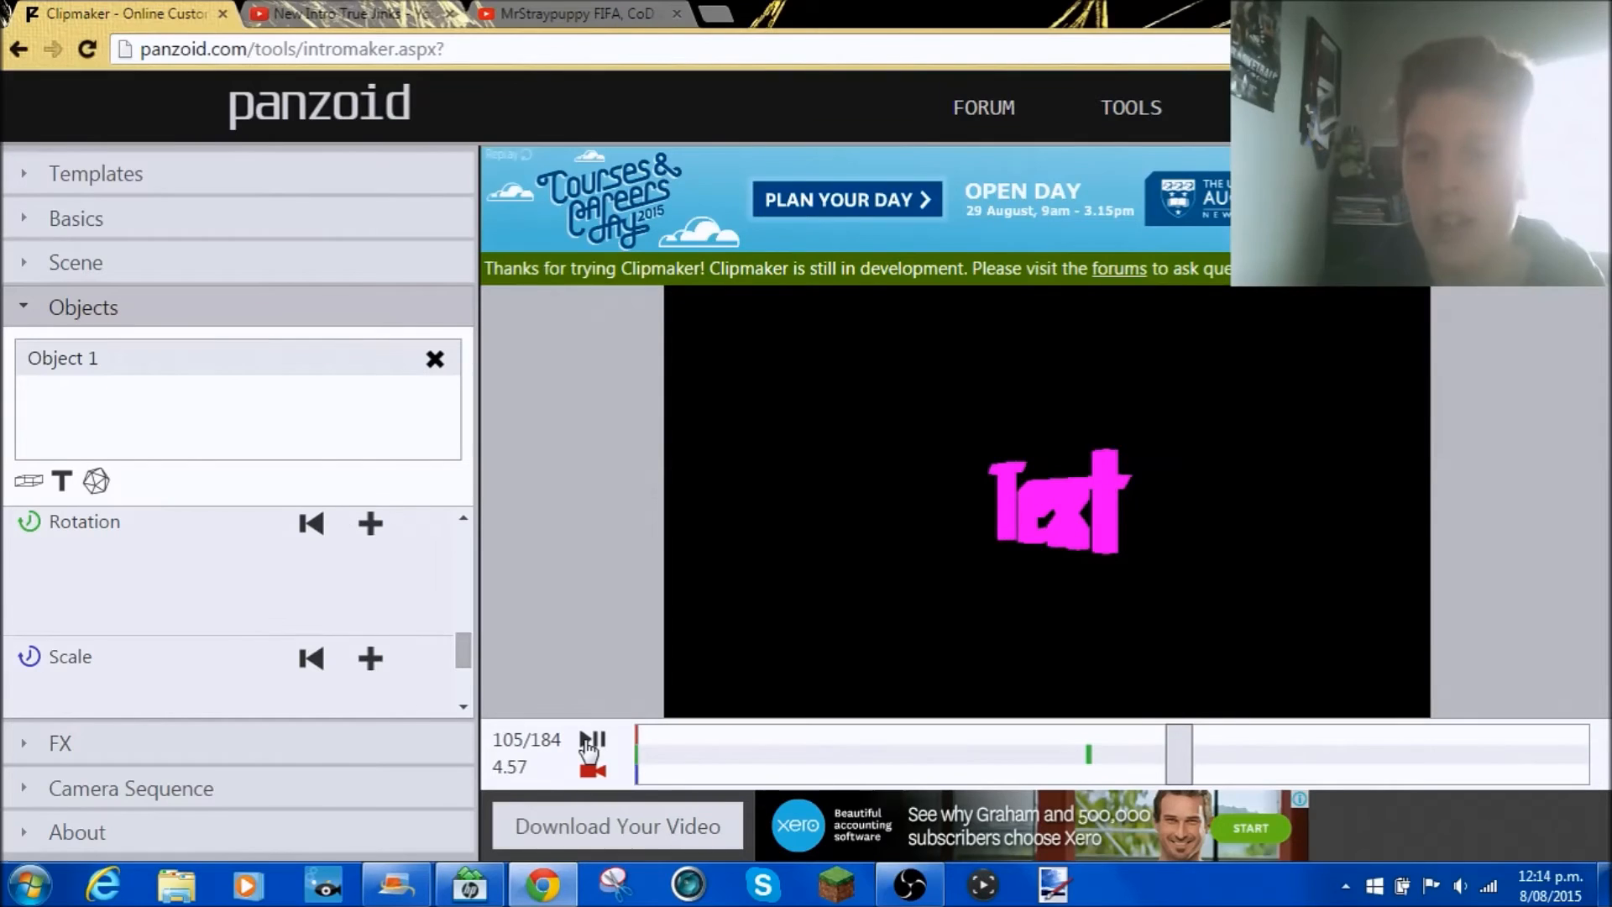
Delete the text's rotation keyframe at frame 88 and replay the animation from the first frame
click(1087, 752)
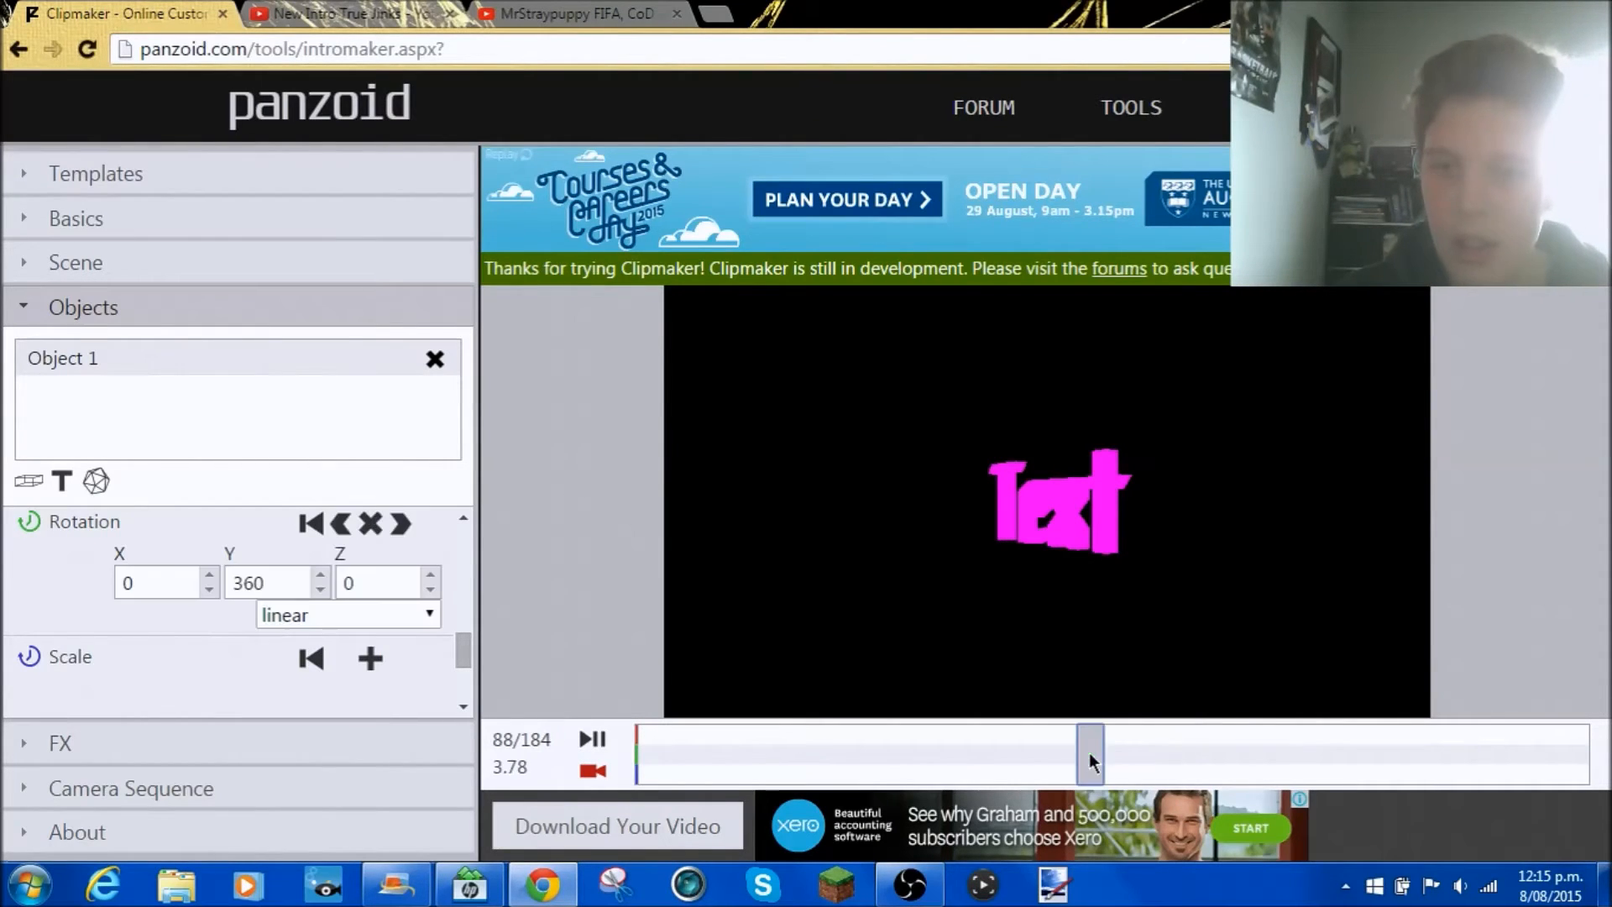
click(370, 524)
drag(1093, 748, 521, 744)
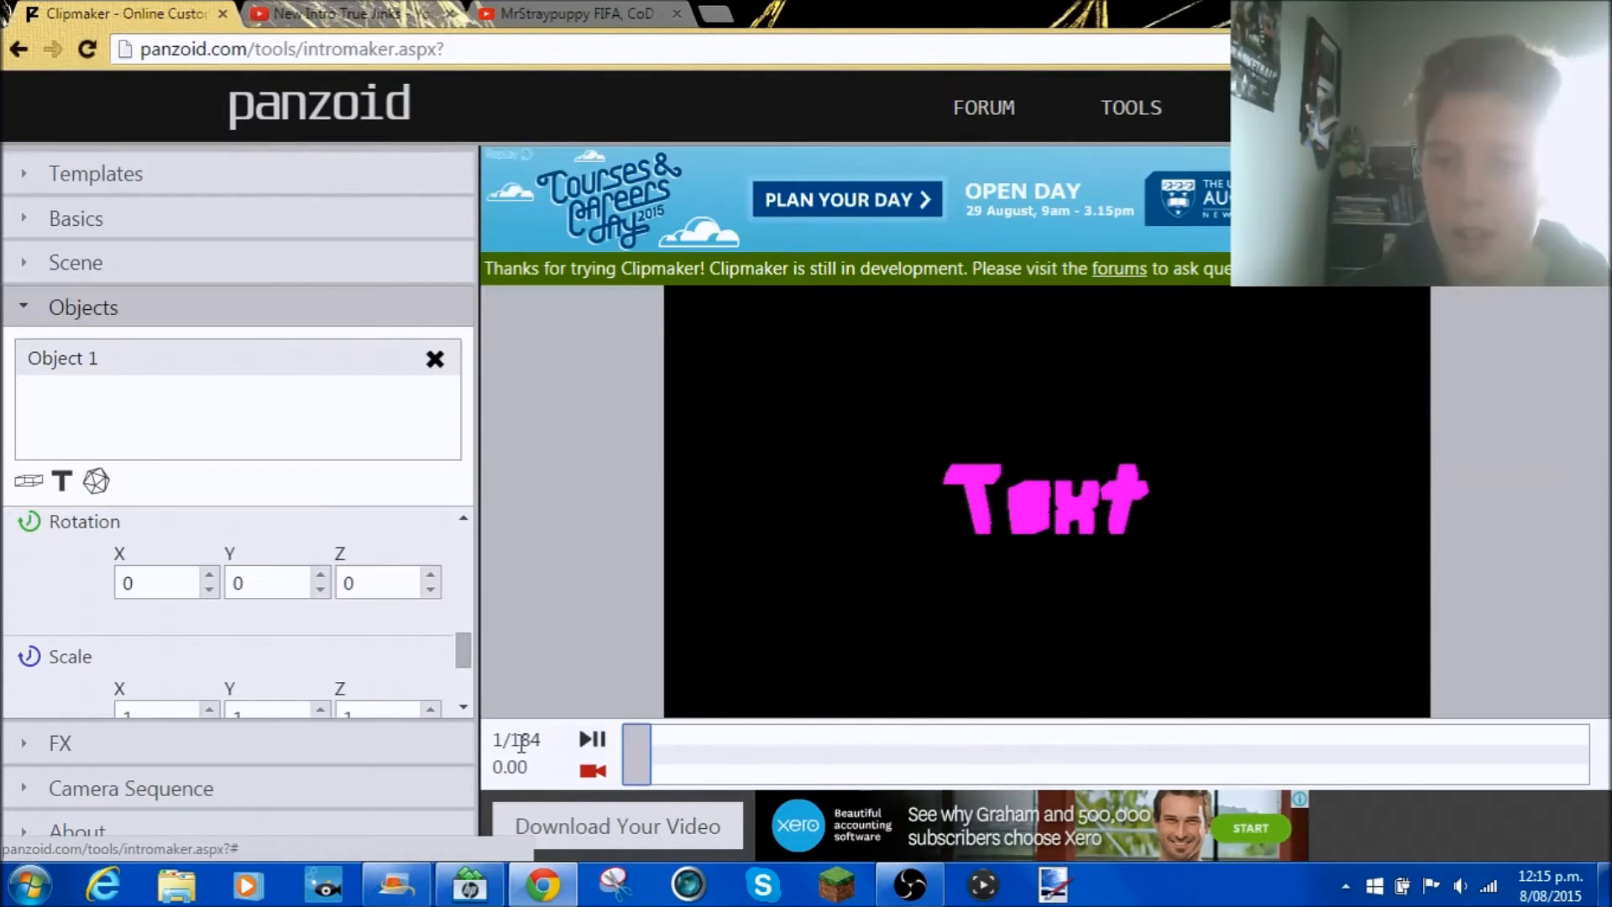
click(585, 740)
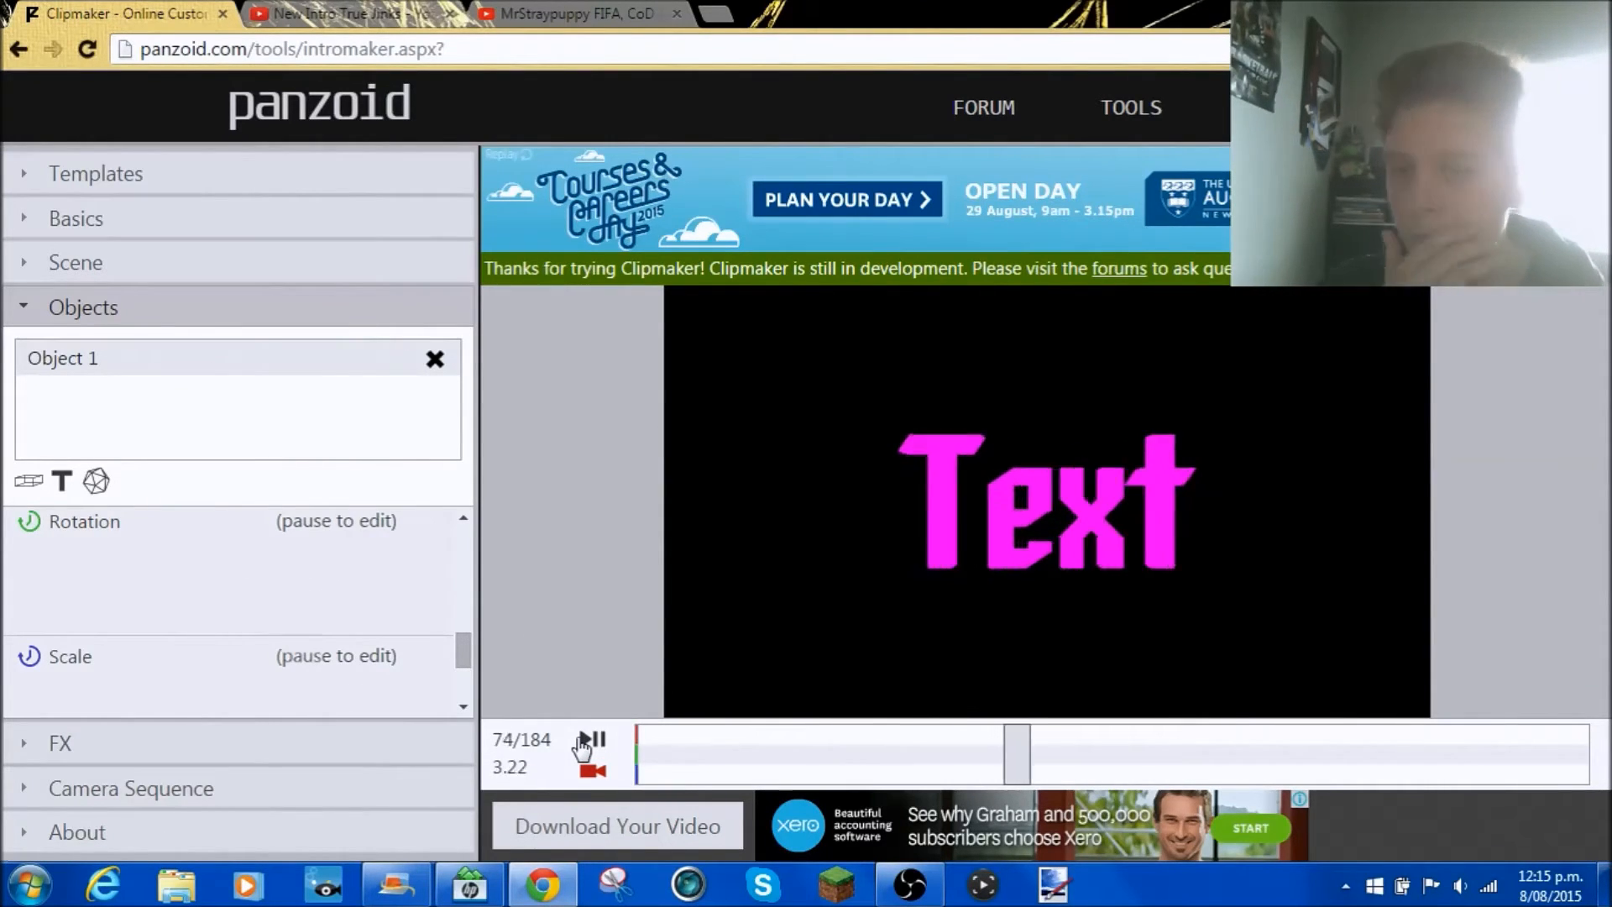
click(585, 741)
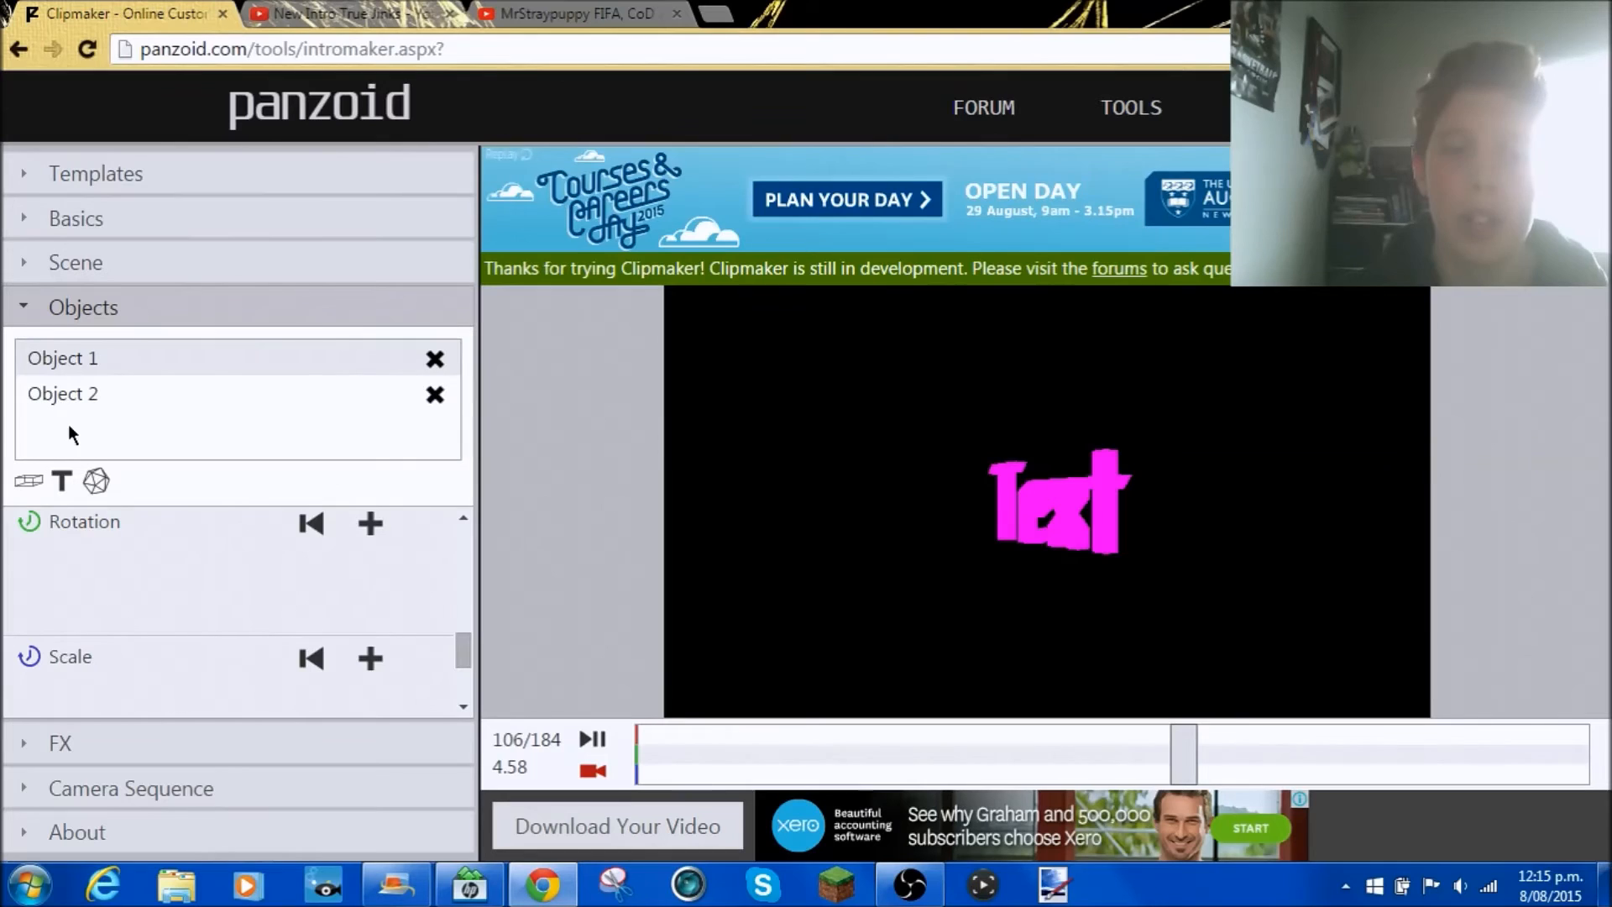
Try a box shape as a second object in the scene, and delete that object
click(72, 407)
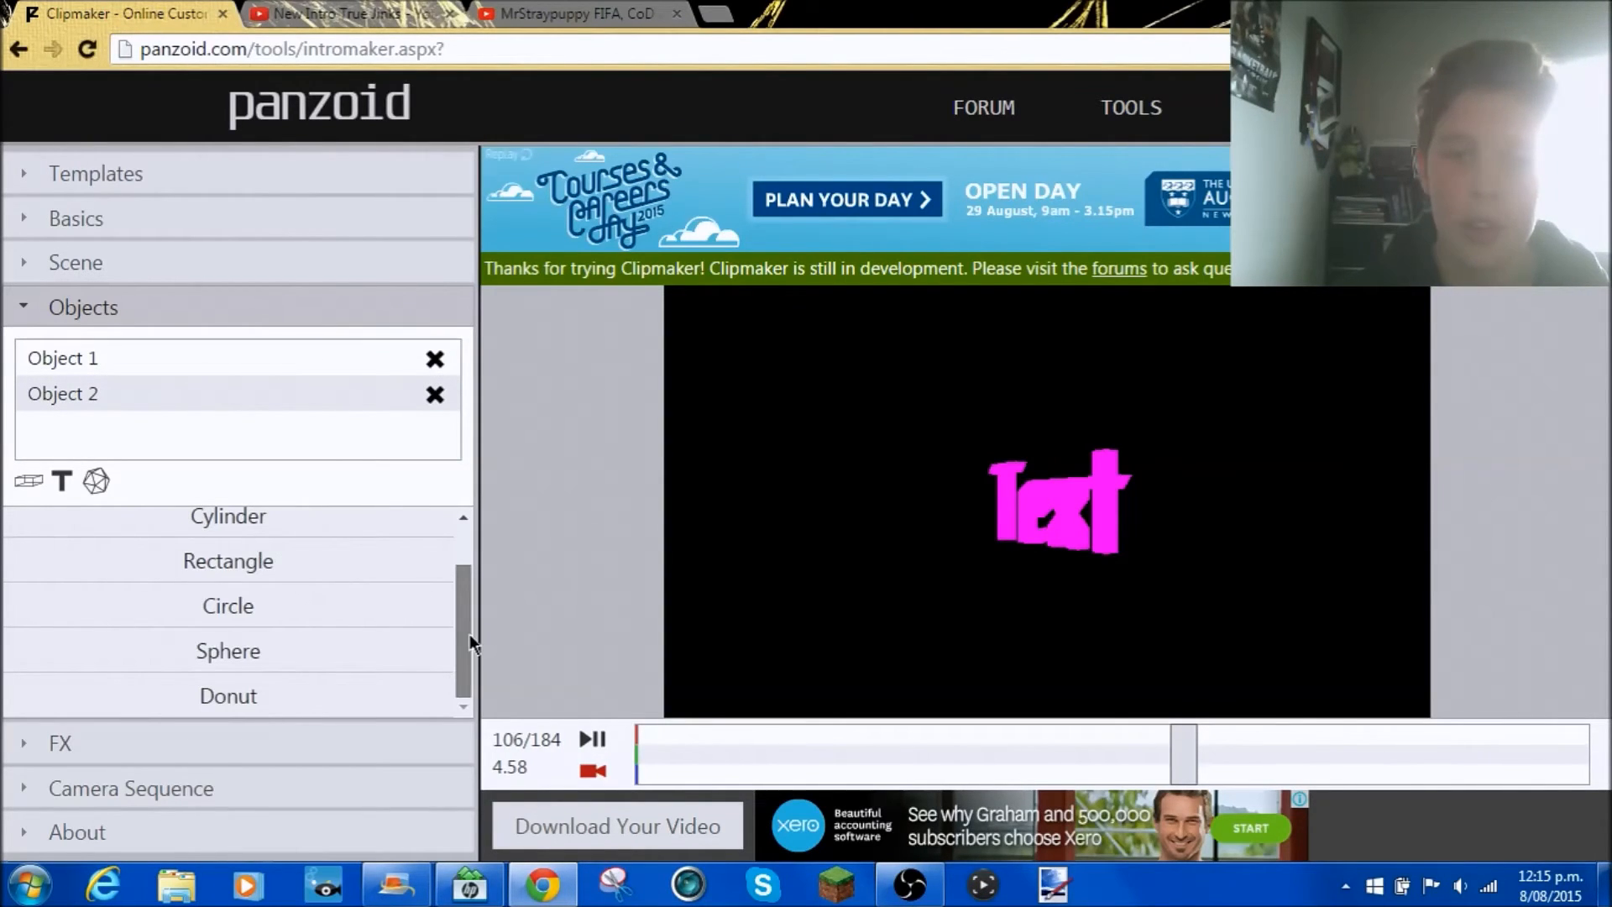
scroll(470, 633, up, 2)
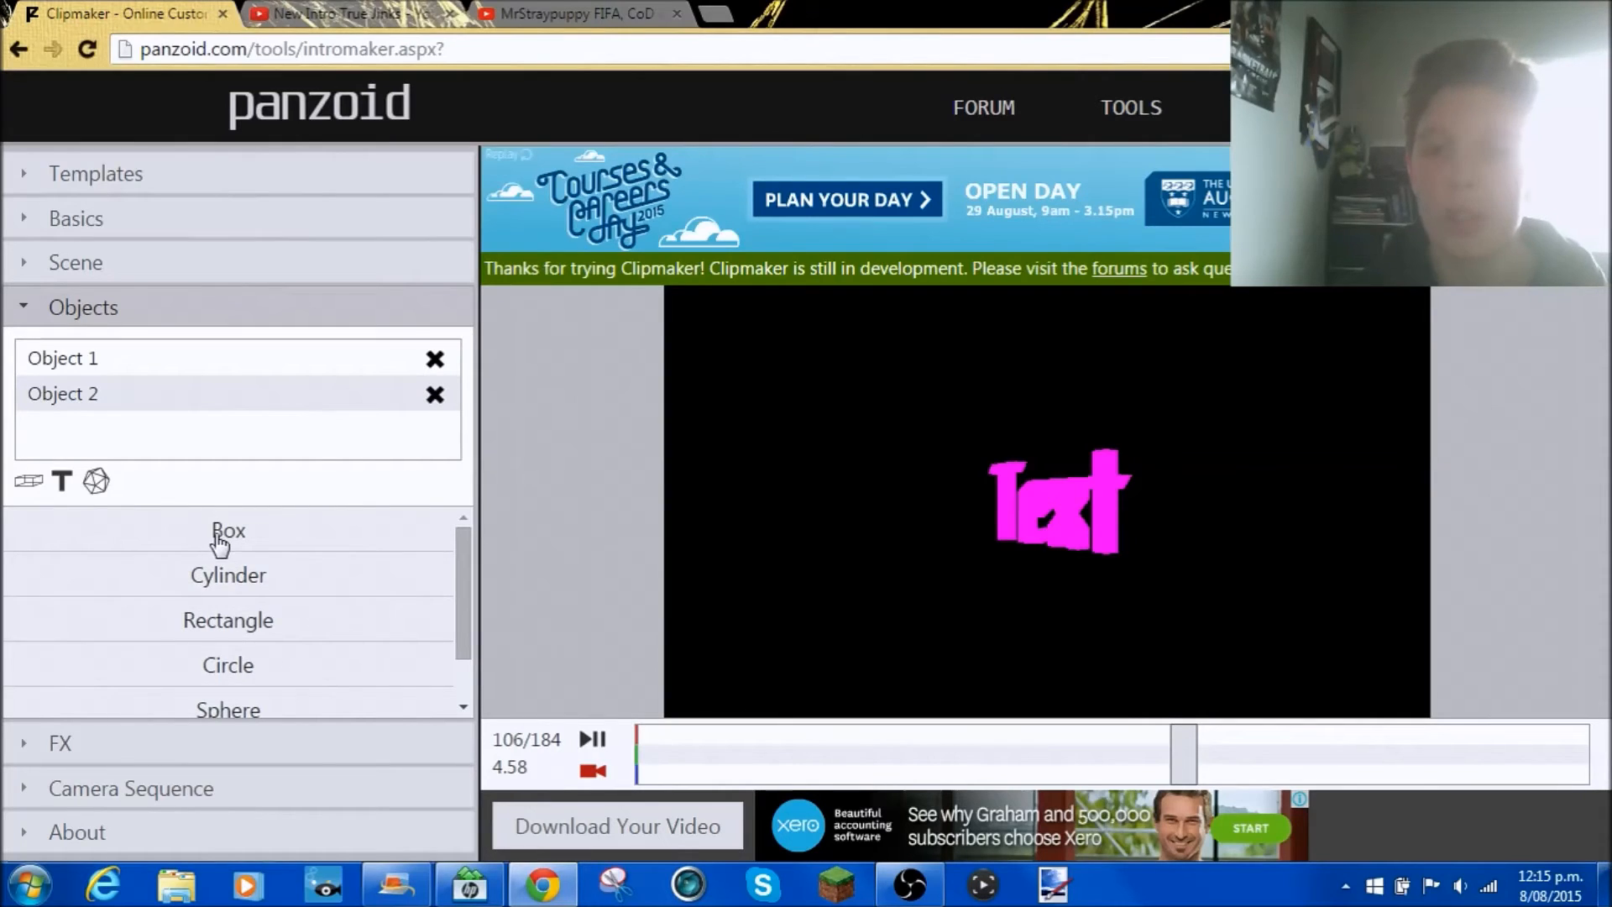
click(214, 536)
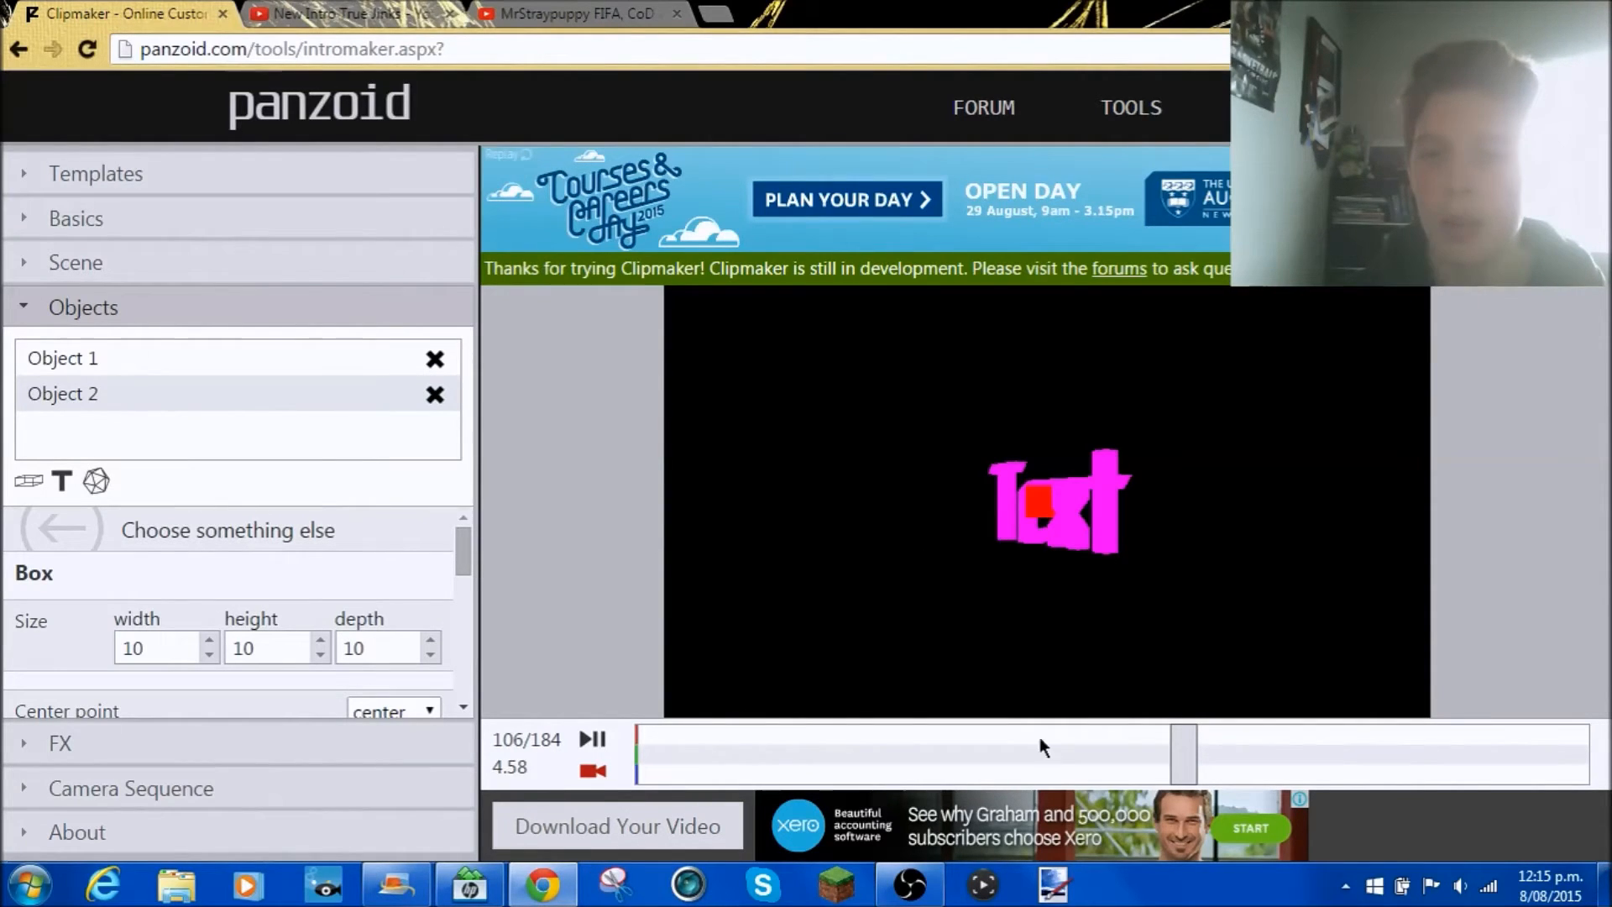
click(434, 396)
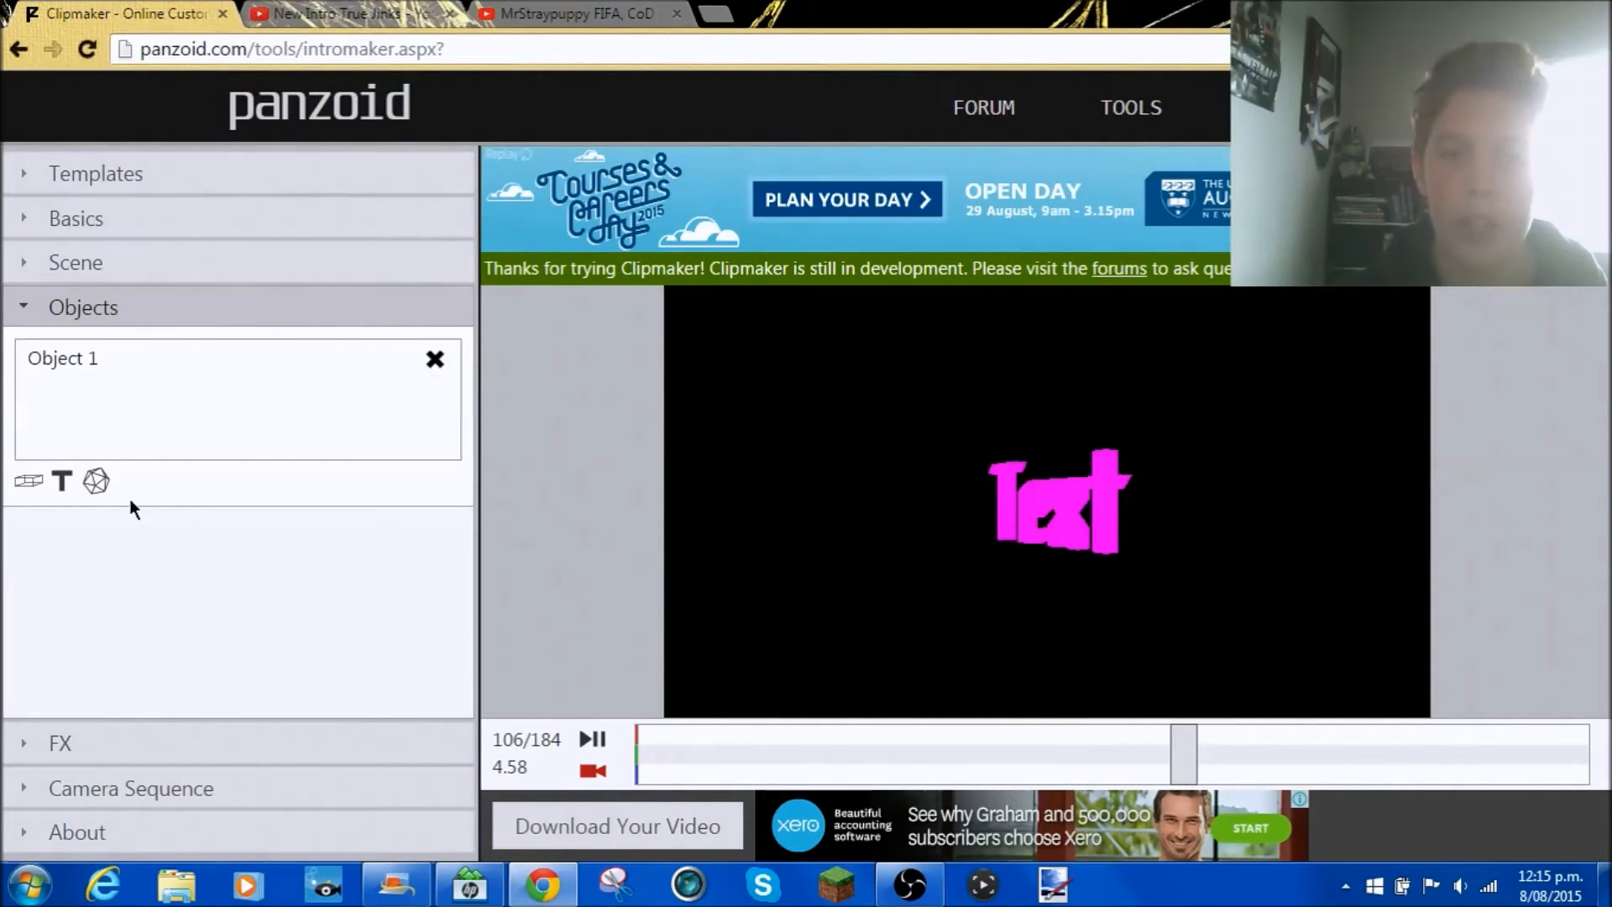
Try adding a 3D model object to the scene, and delete it without choosing a model
click(98, 484)
click(360, 406)
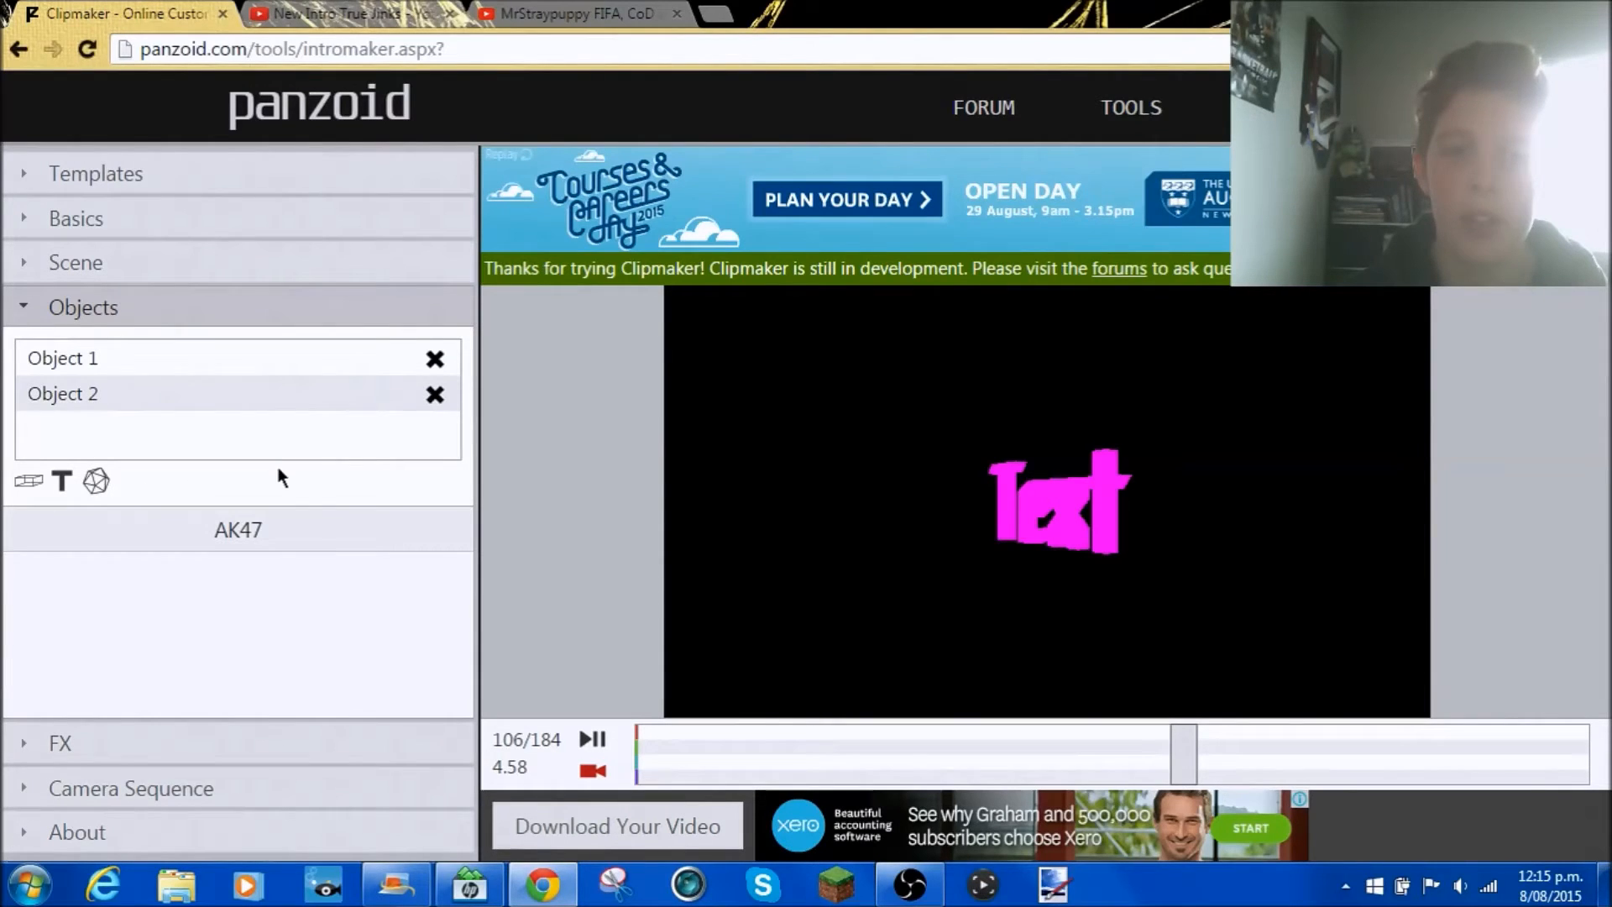
click(434, 394)
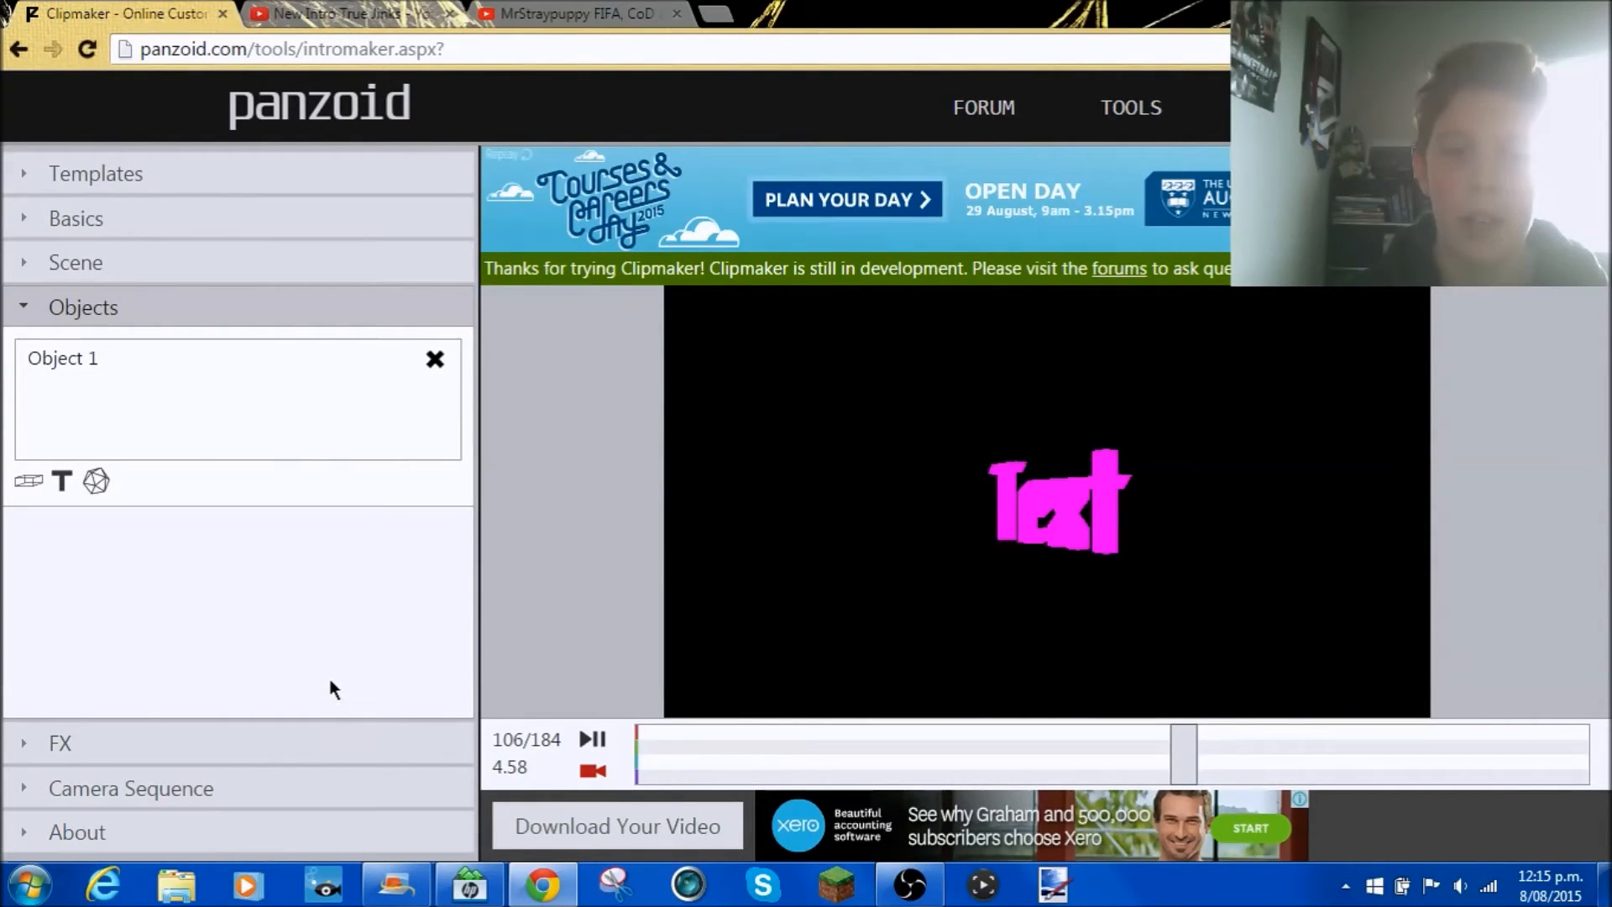
Add a camera position keyframe at frame 116
click(244, 802)
drag(647, 734, 1314, 762)
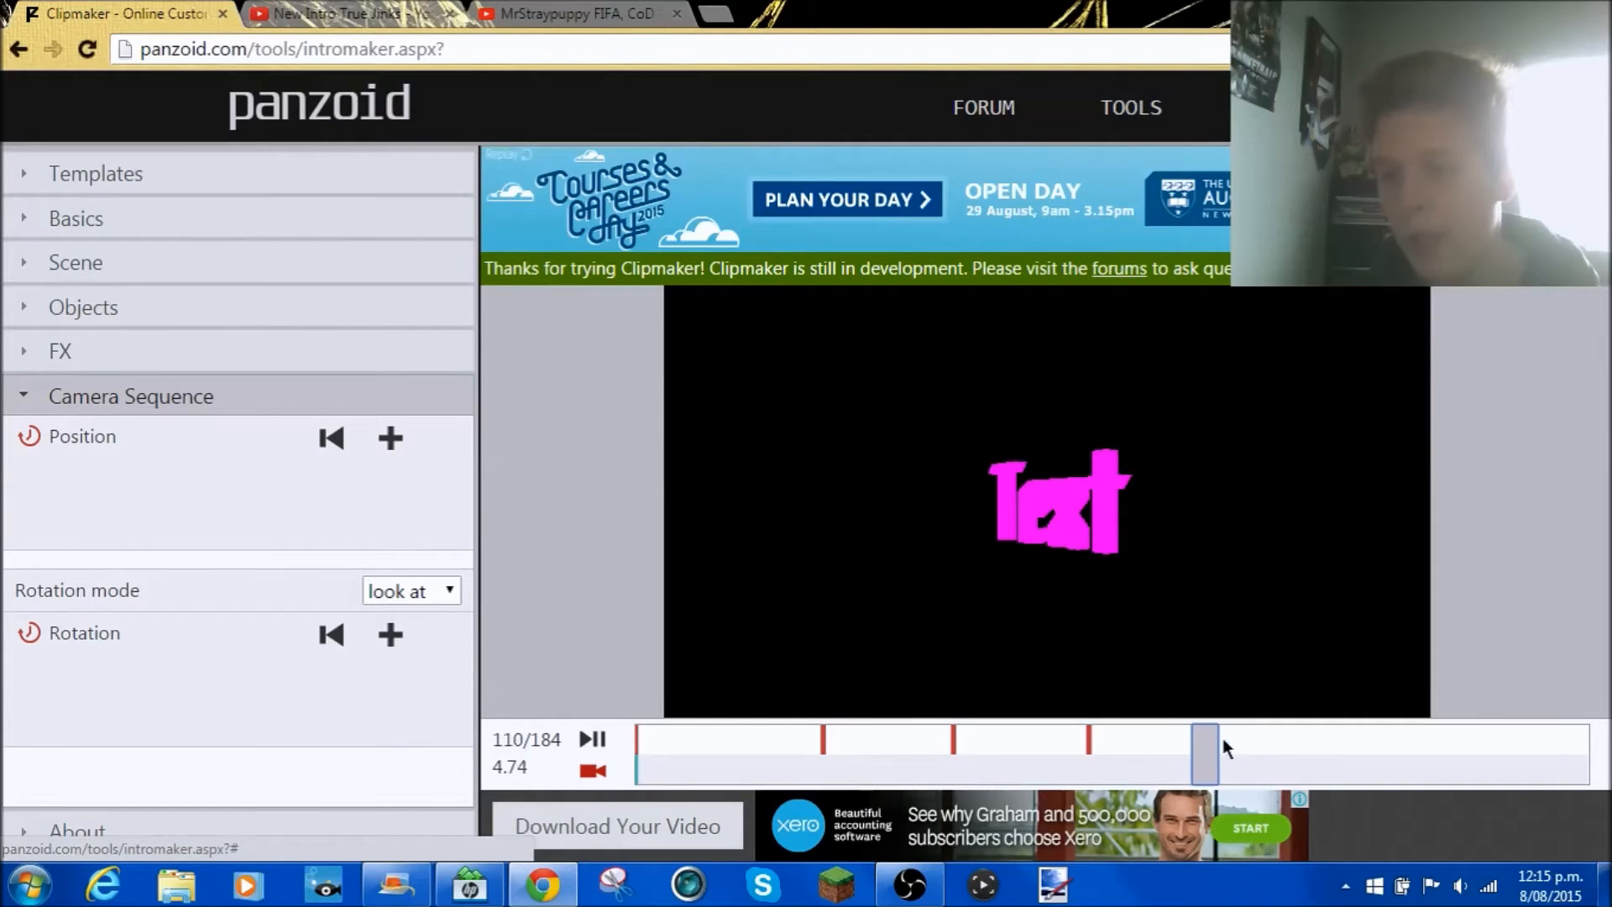
click(389, 439)
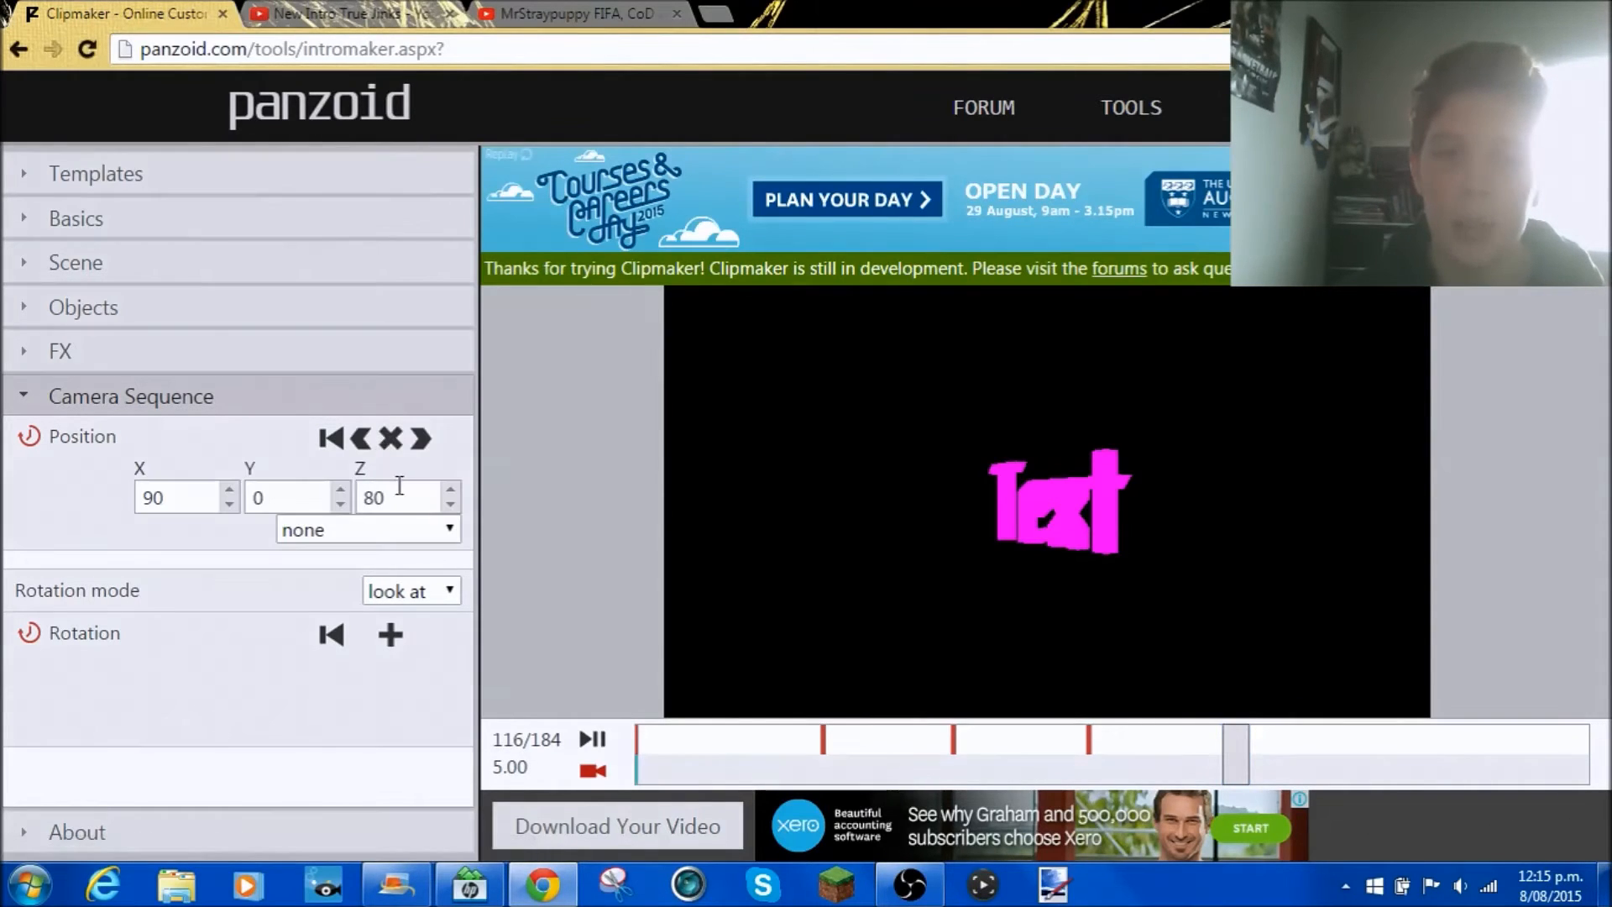
Set the camera's X position to 0 in the frame 116 keyframe so it faces the text
click(204, 504)
key(Up)
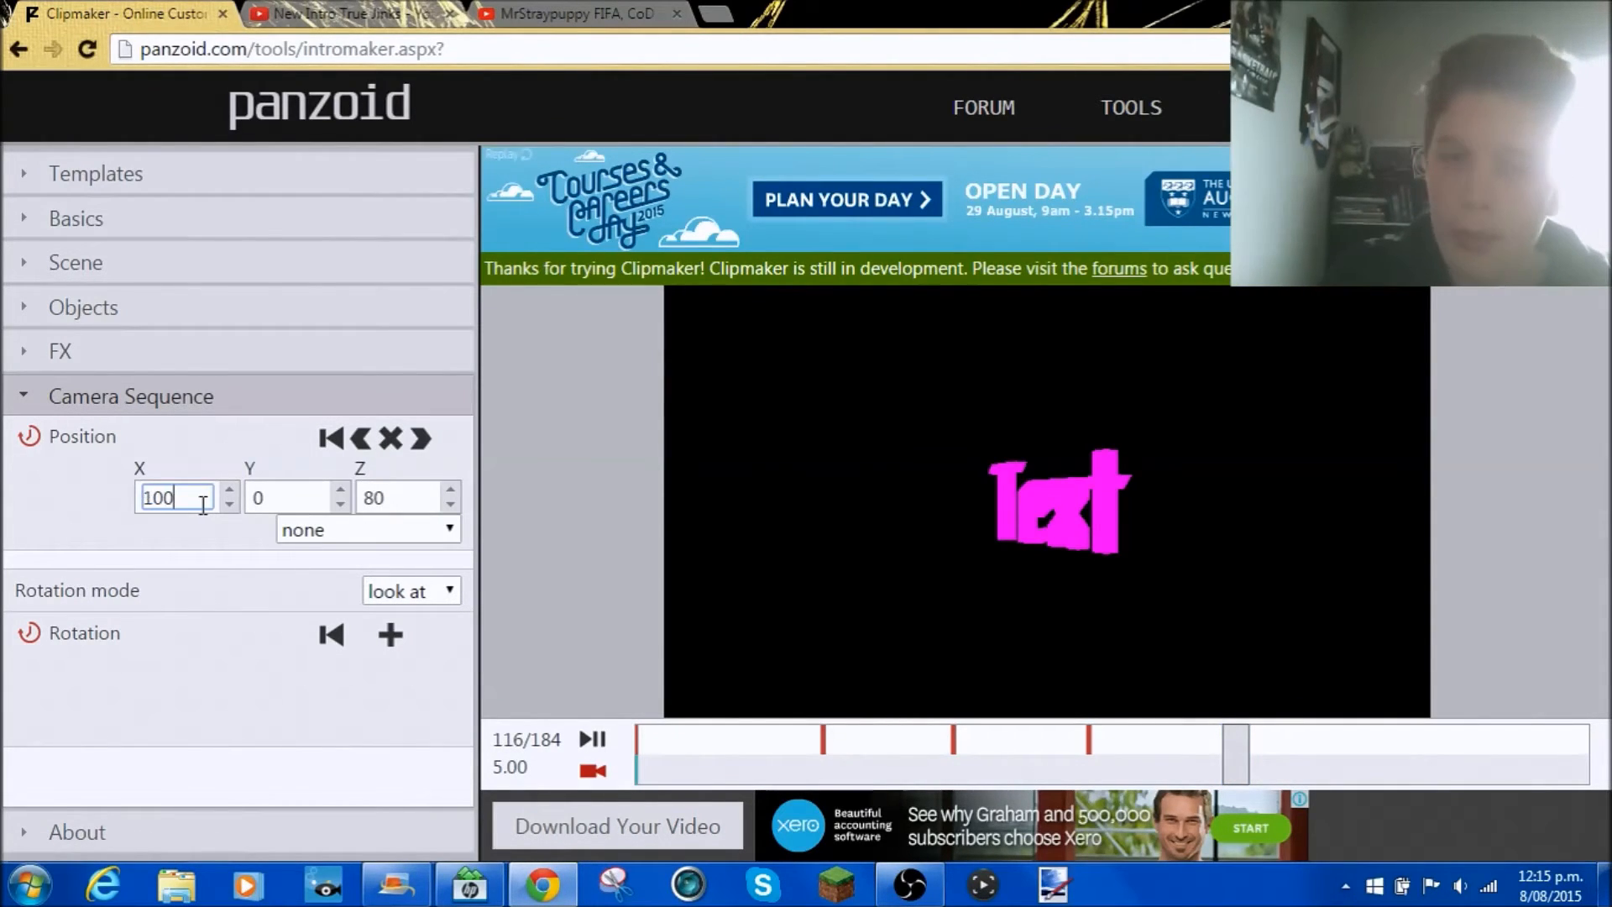
key(Down)
key(Down)
key(Down)
key(Down)
key(Down)
key(Down)
key(Down)
key(Down)
key(Down)
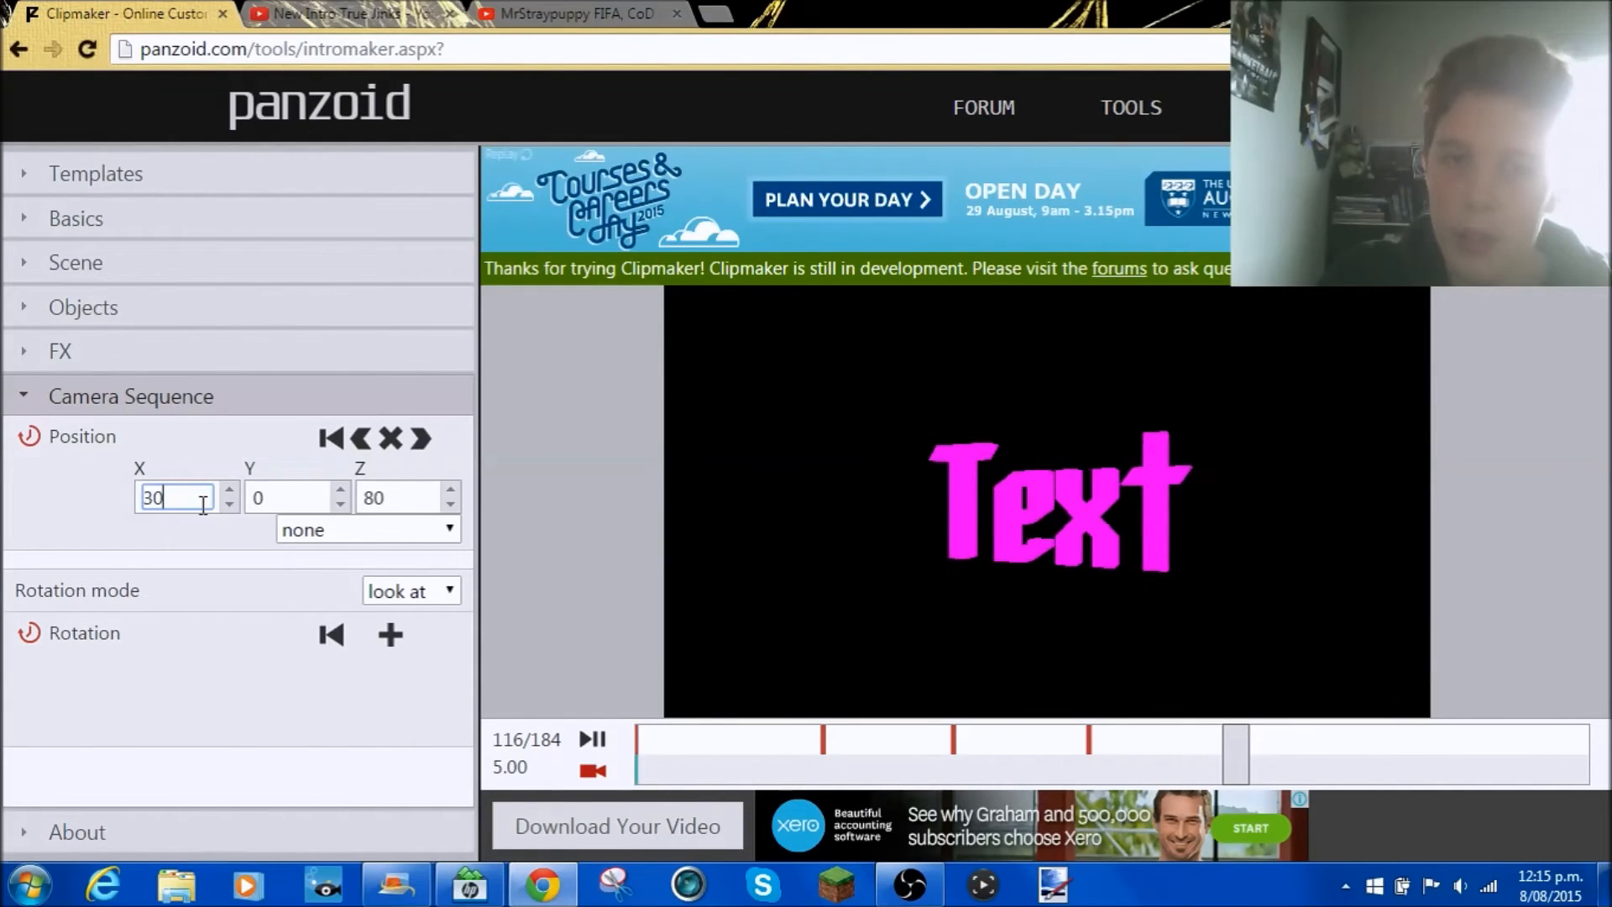
key(Down)
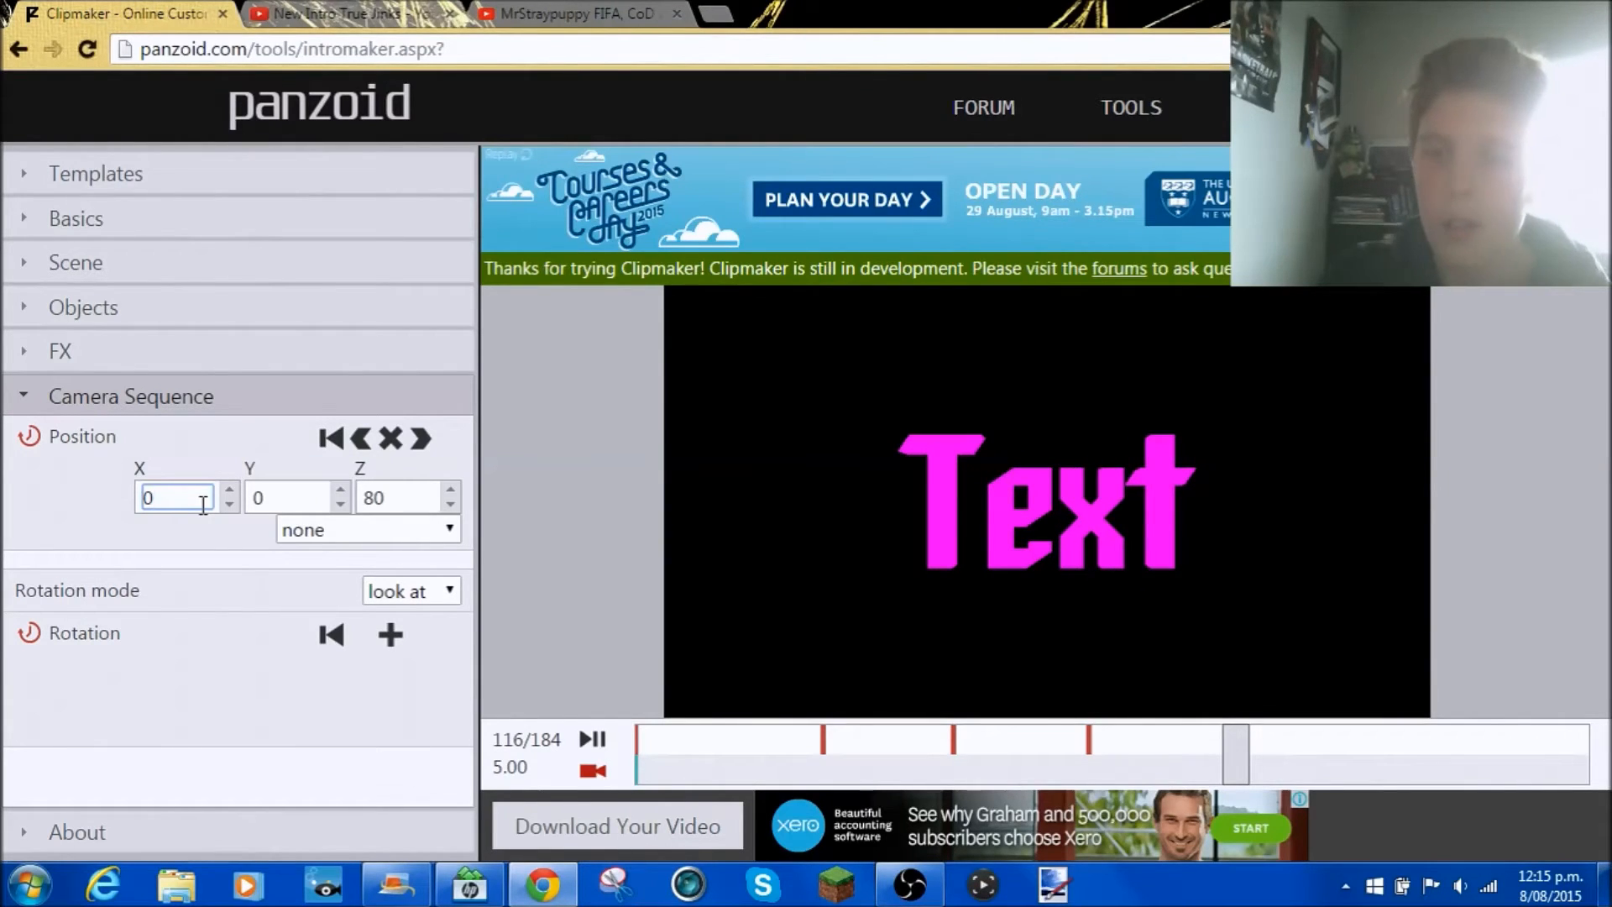
Add another camera position keyframe at frame 154, keeping the camera at X 0, Y 0, Z 80
drag(1236, 749, 1503, 758)
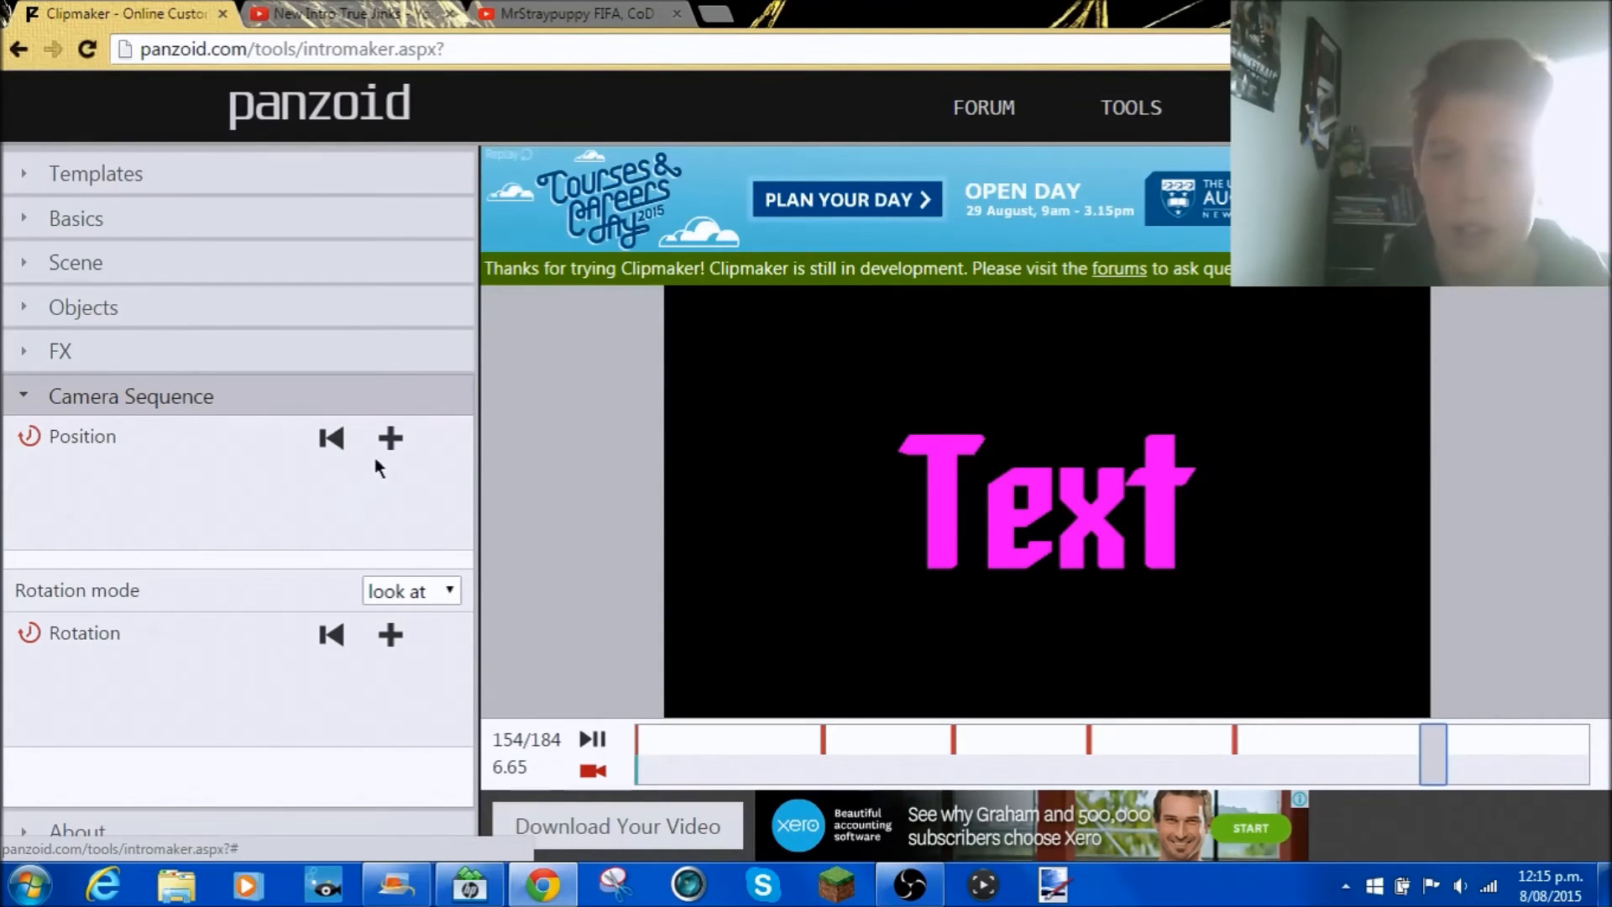
click(390, 437)
click(395, 496)
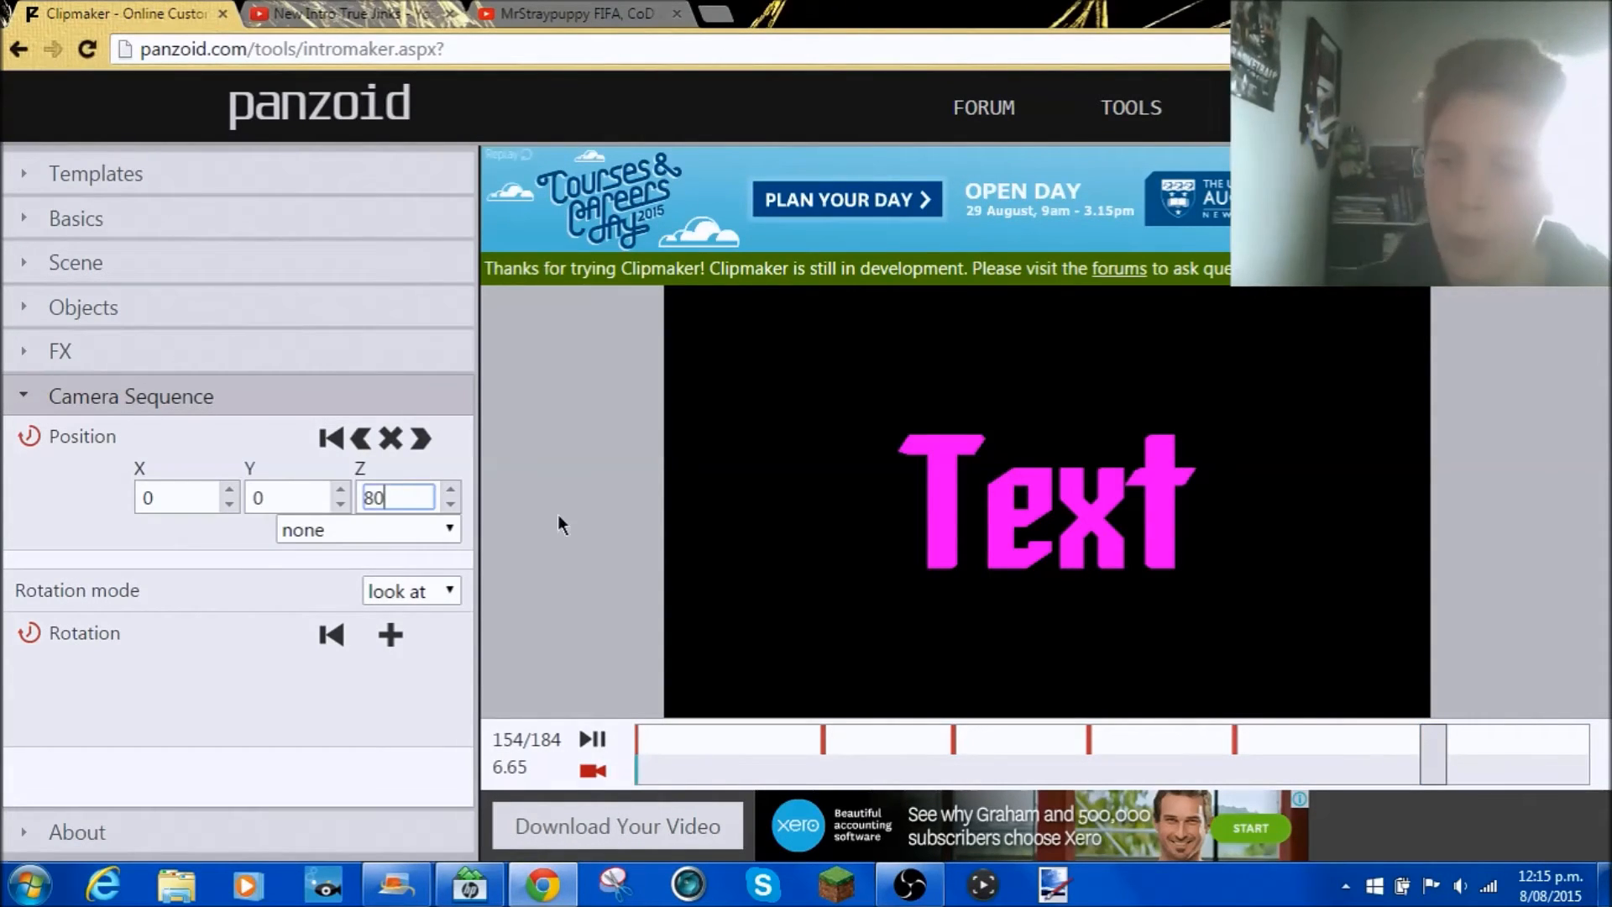
Set the transition of the camera position keyframe at frame 116 to linear
click(1232, 743)
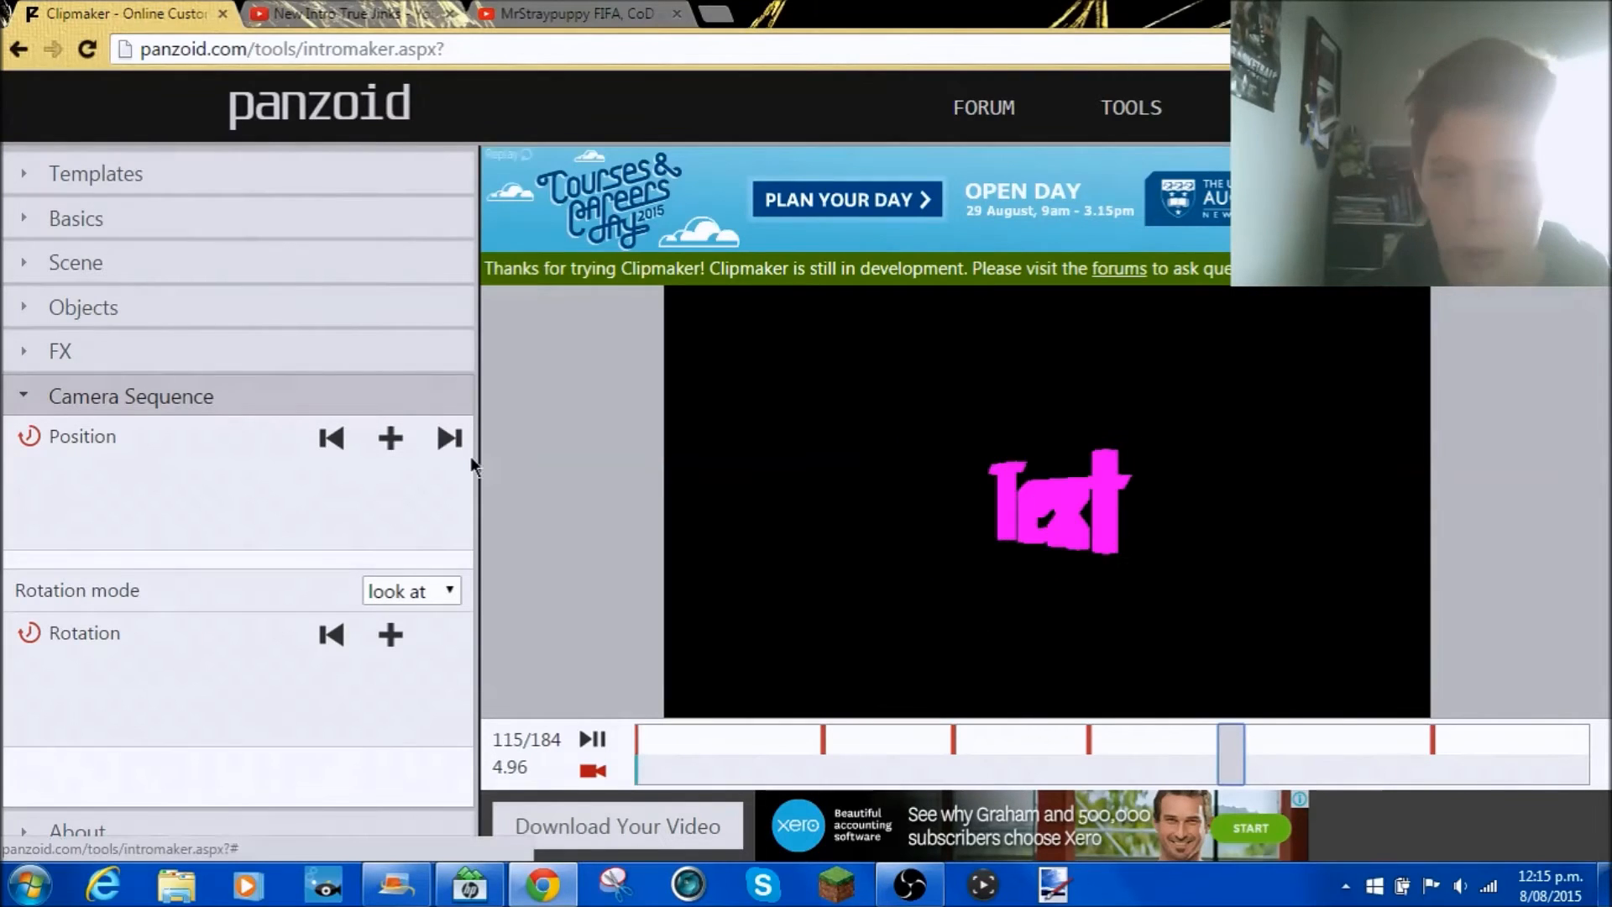
click(1262, 743)
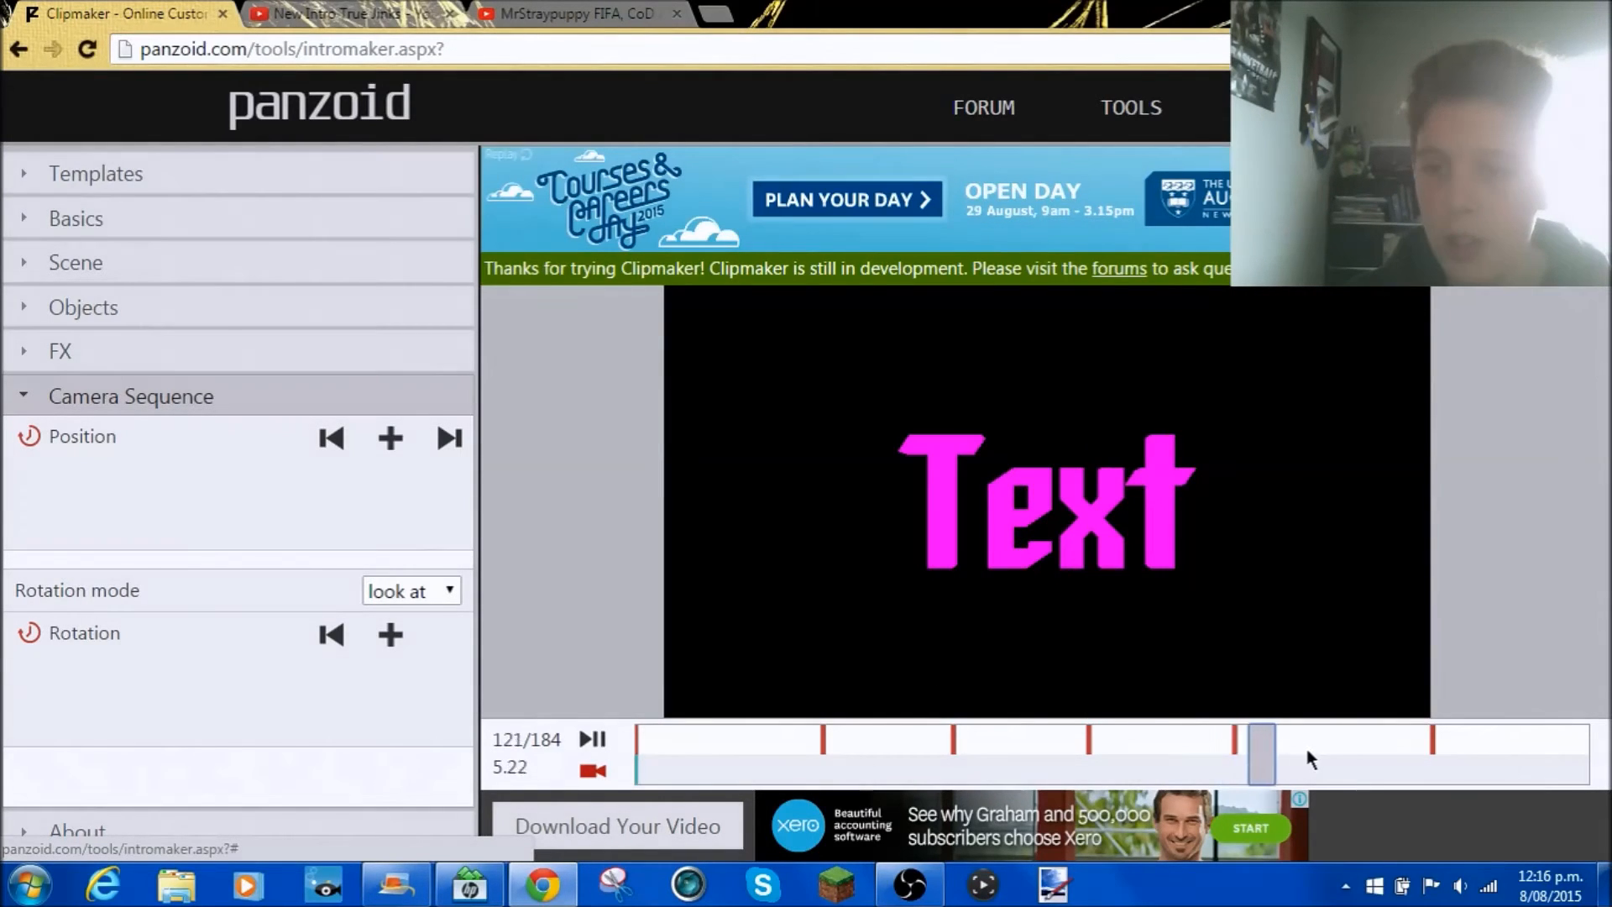
click(1234, 742)
click(443, 529)
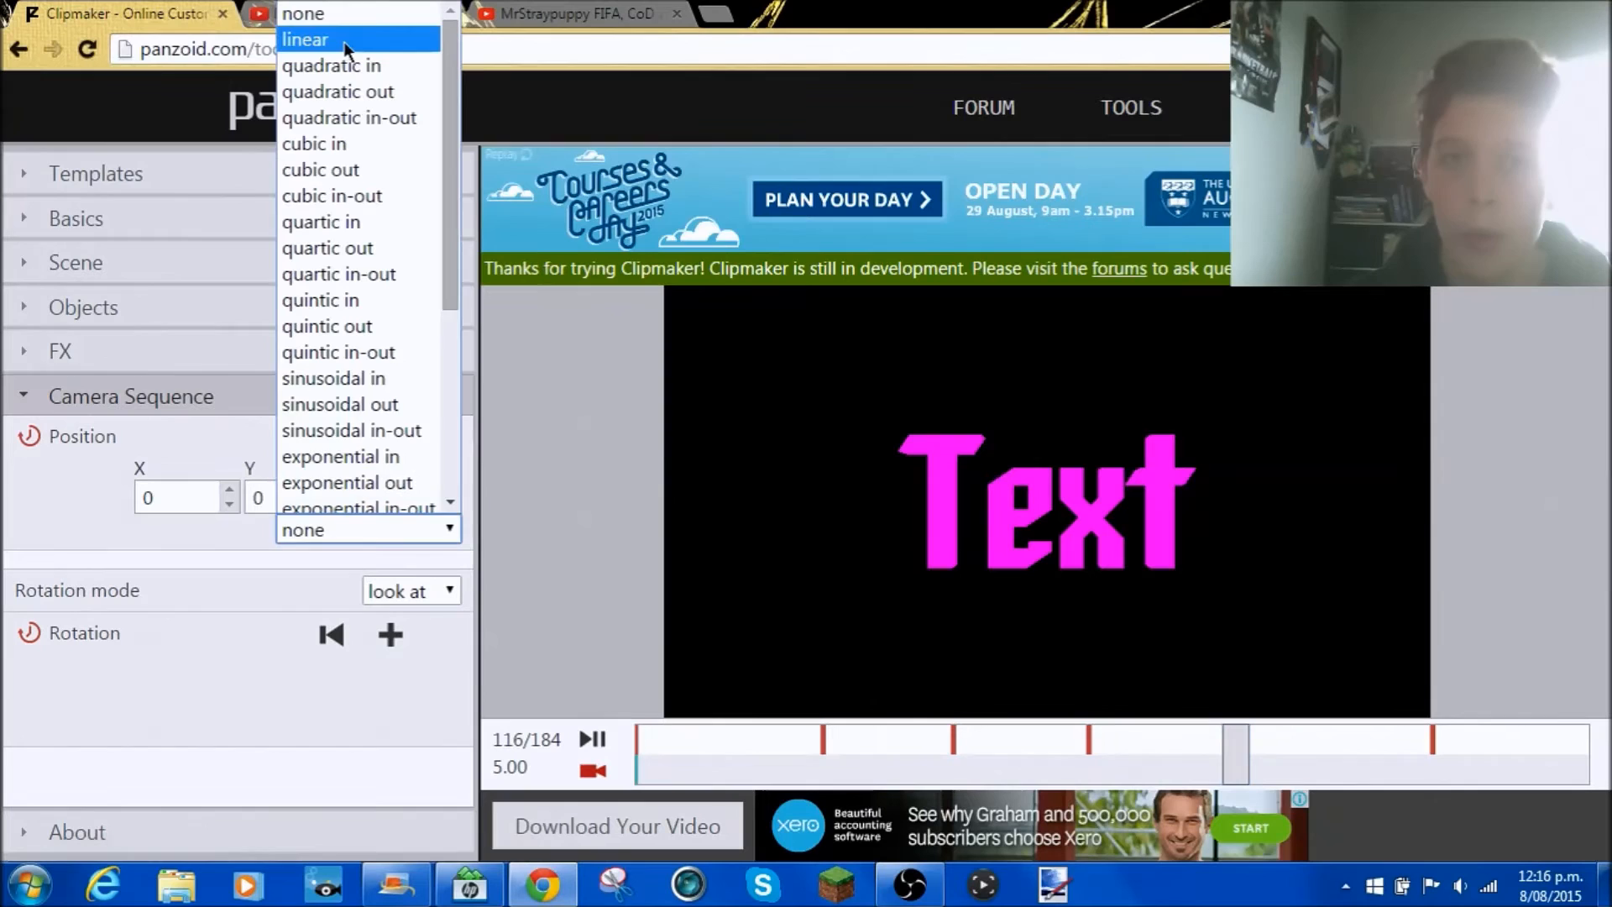
click(347, 41)
Set the transition of the camera position keyframe at frame 154 to linear
click(1431, 734)
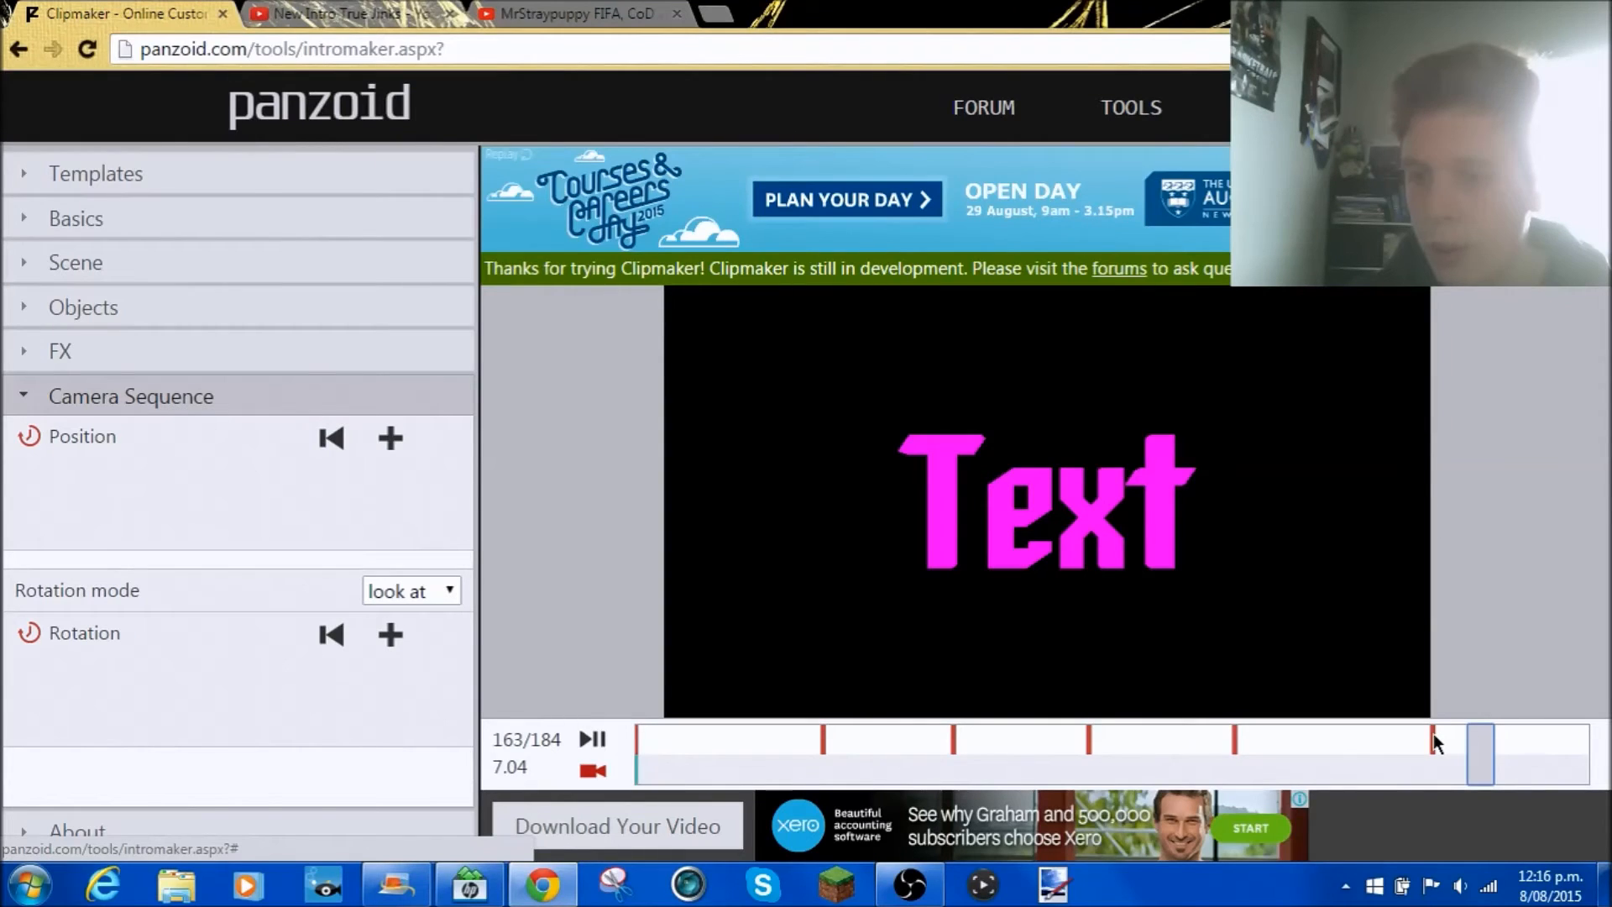
click(1434, 733)
click(357, 529)
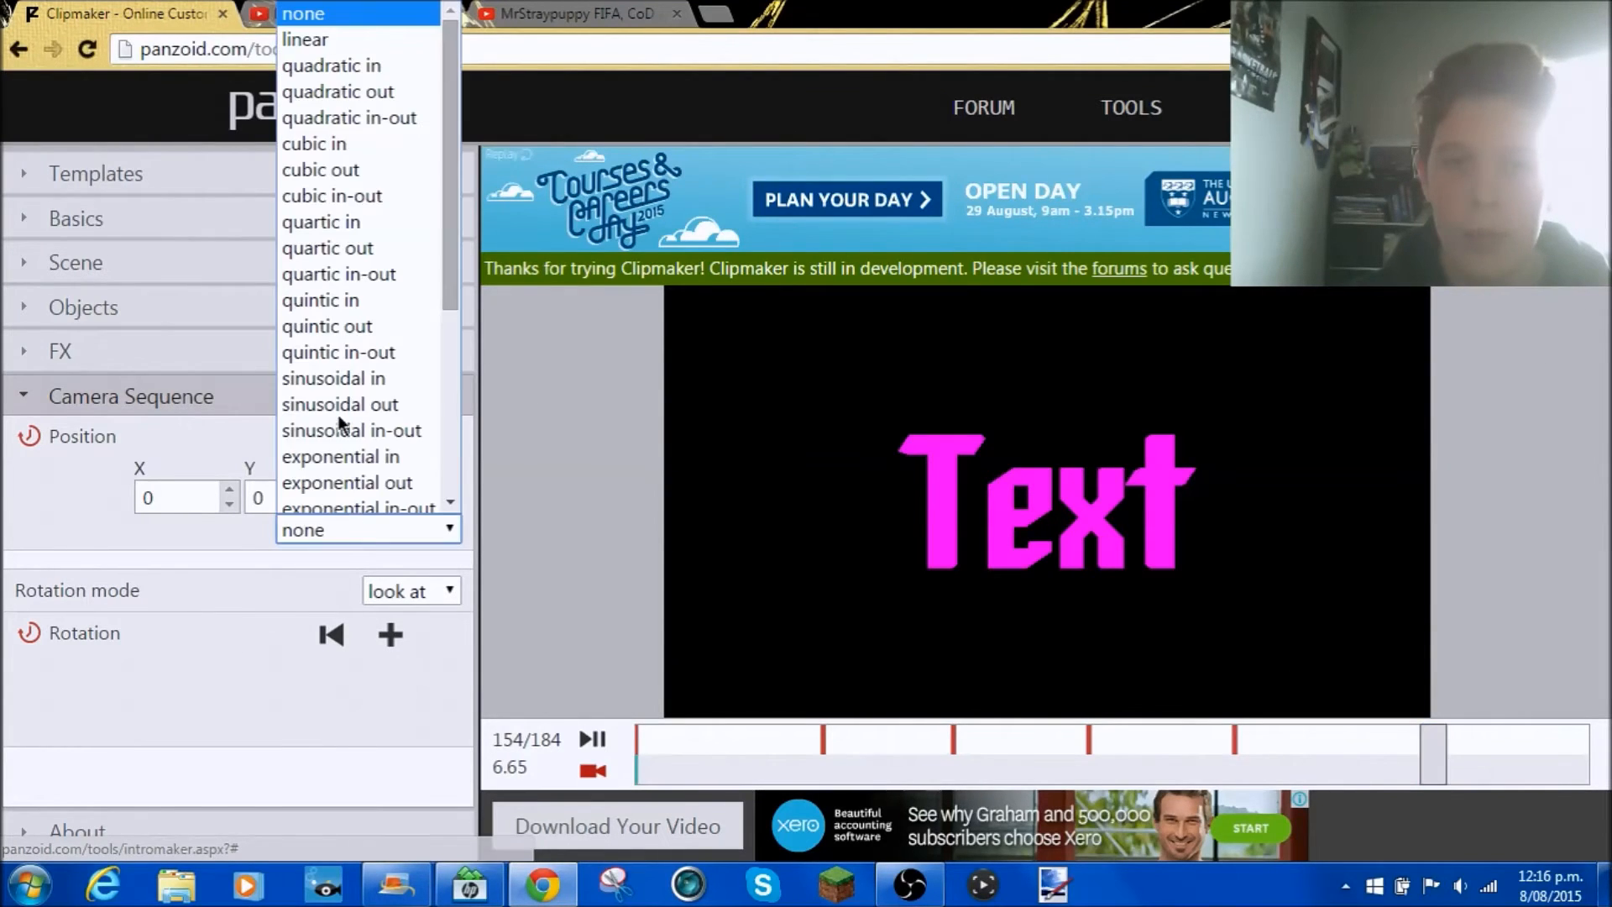
click(361, 32)
Add a camera position keyframe at the last frame, 184, with a linear transition
click(1417, 742)
drag(1417, 742, 1603, 753)
click(402, 438)
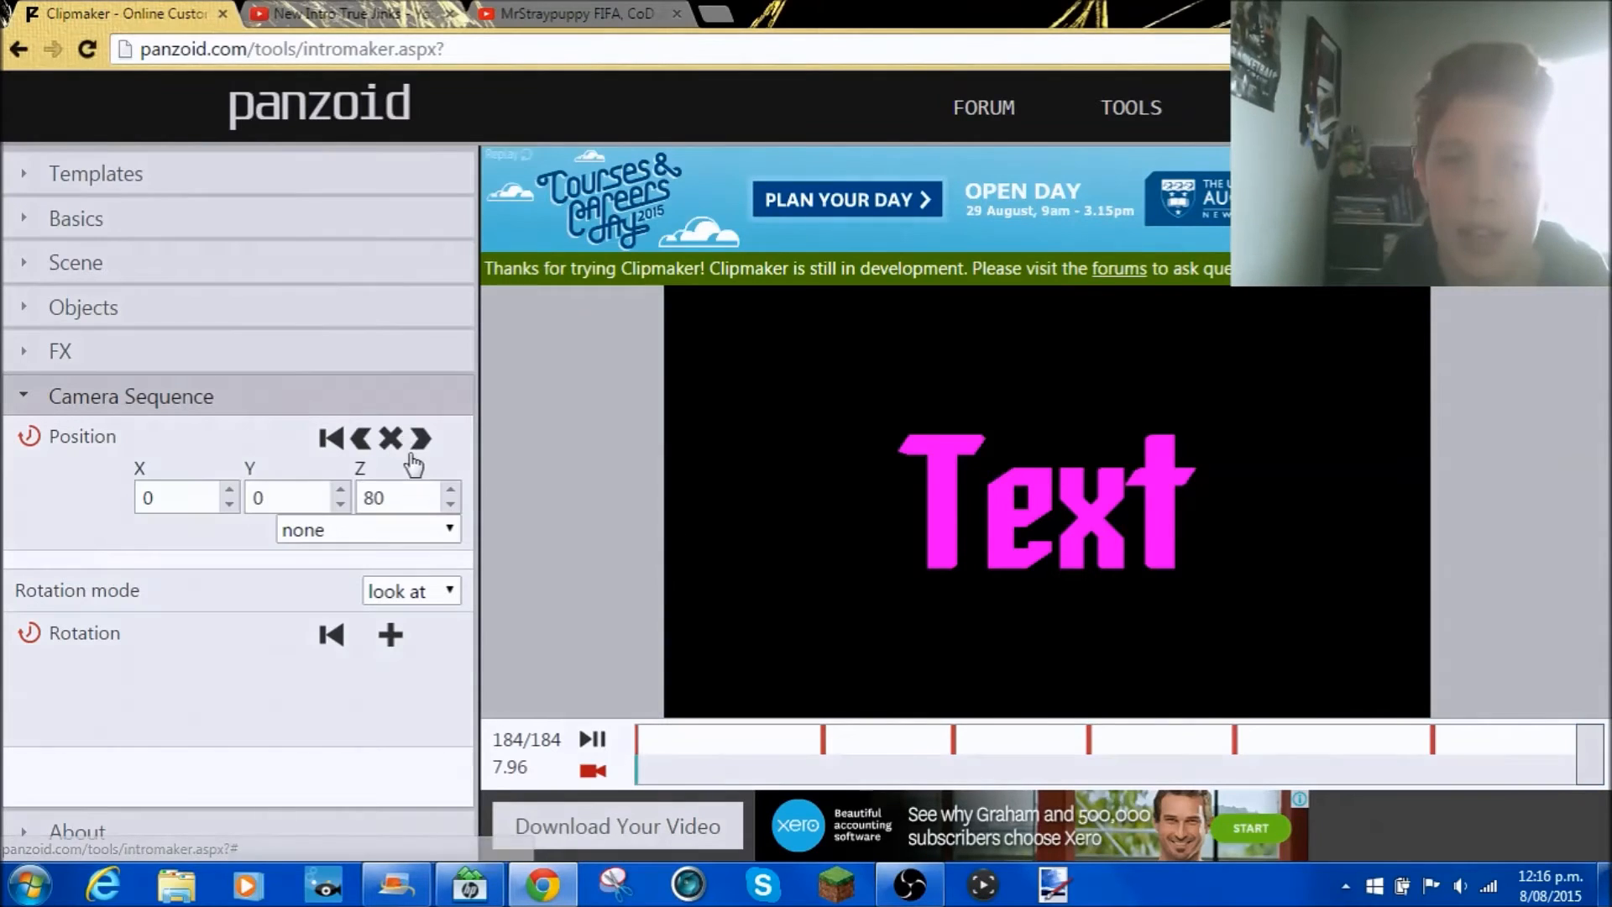
click(405, 524)
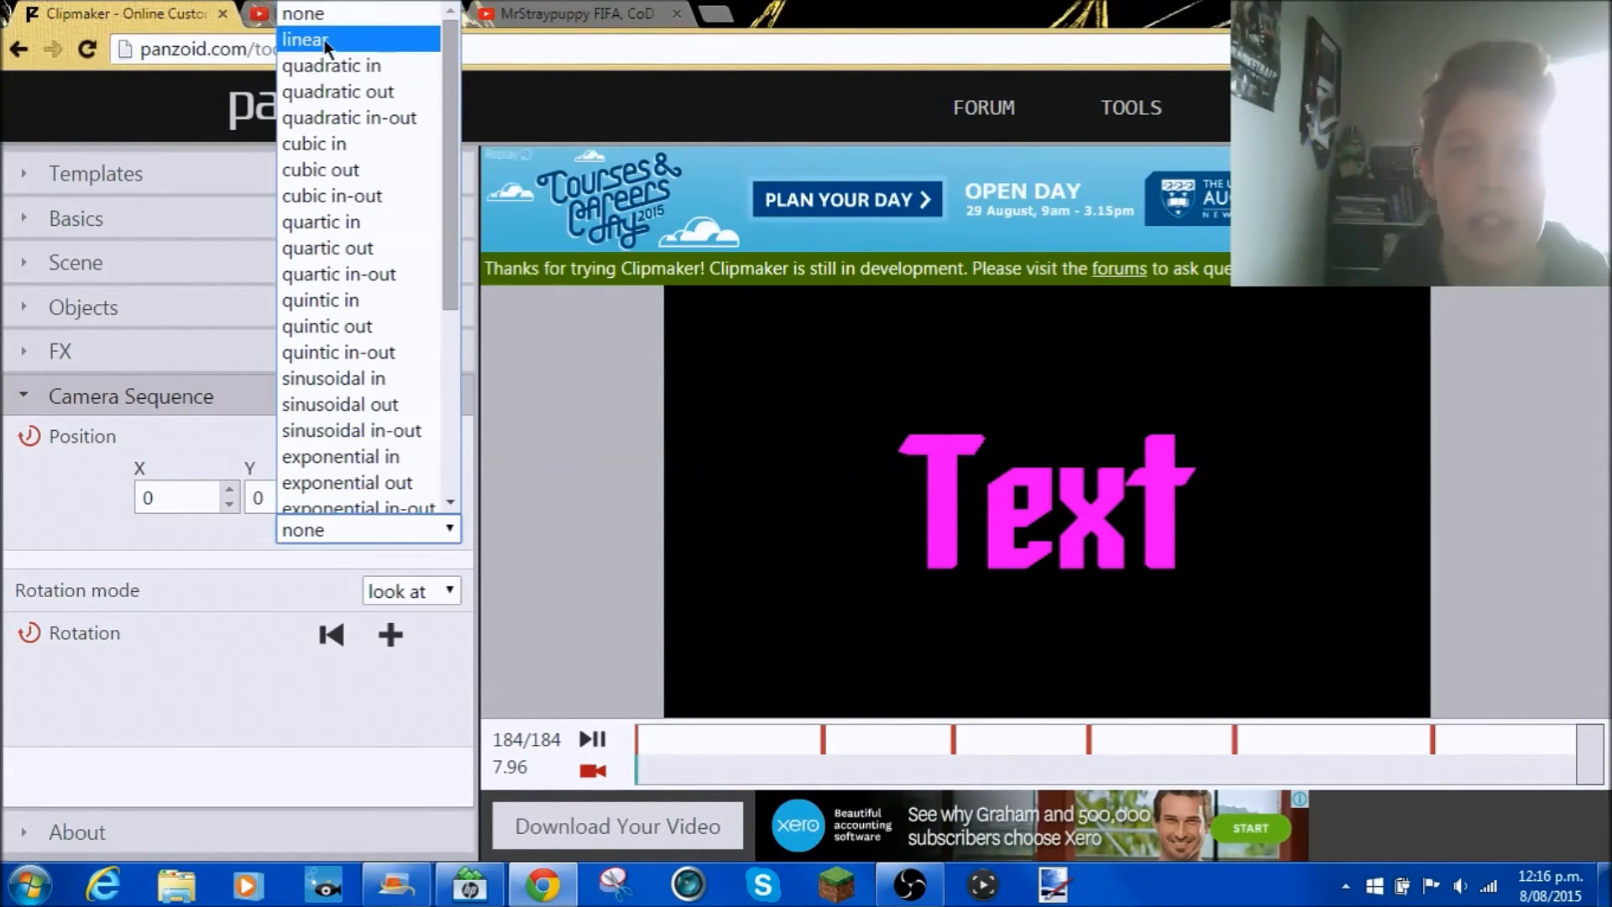
click(313, 40)
Set the last camera position keyframe's Z to 260 and its transition to cubic out
double_click(406, 498)
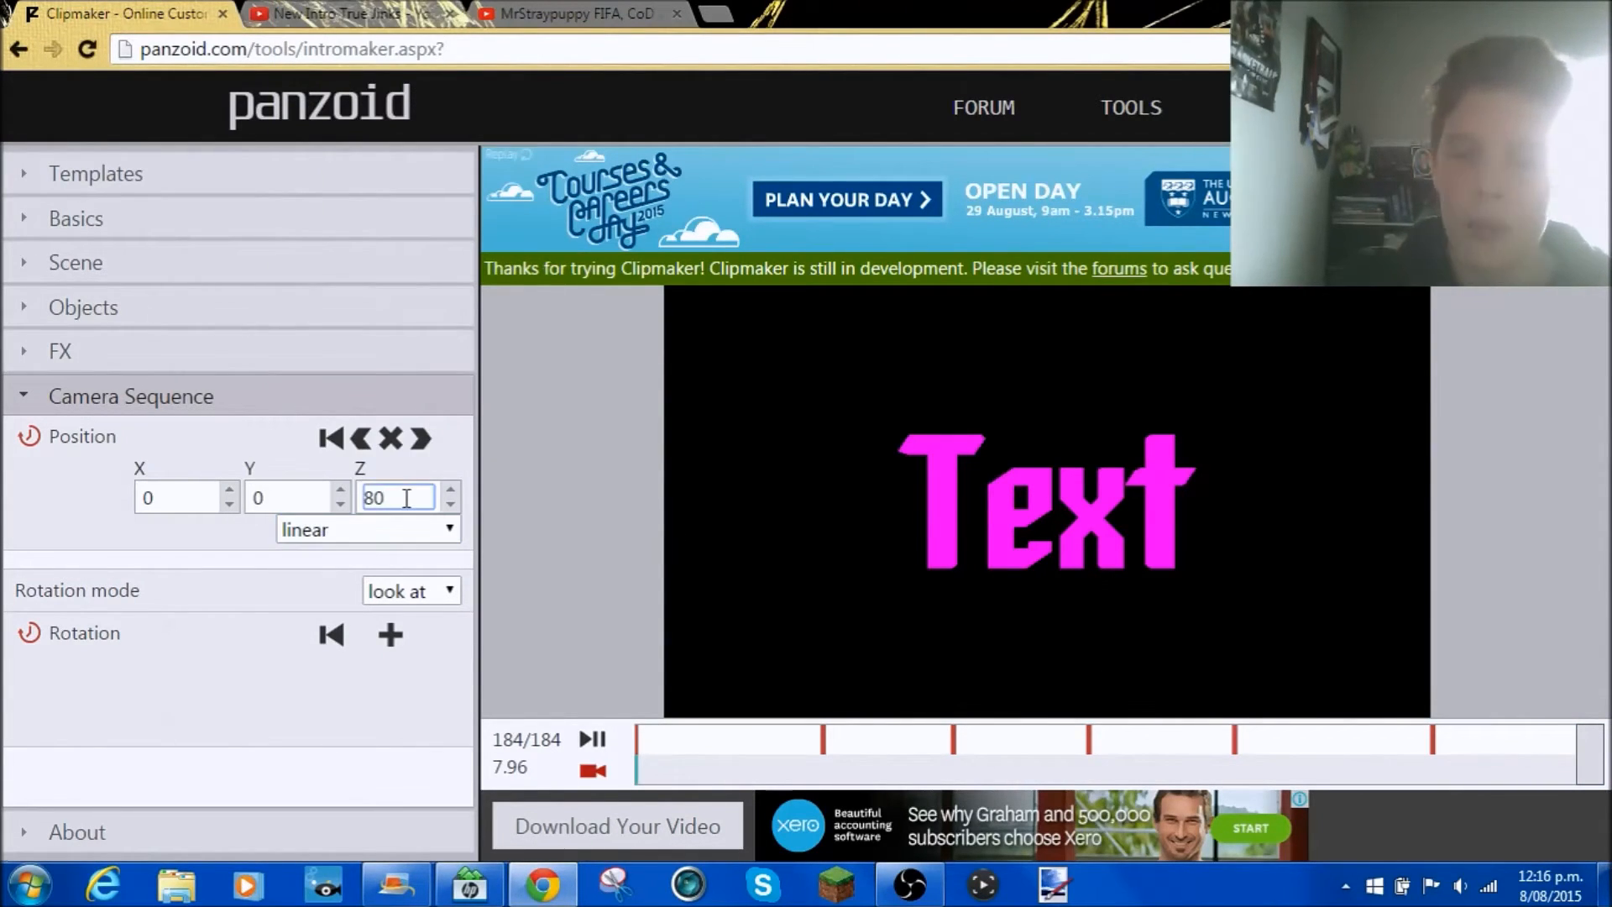
scroll(406, 498, up, 10)
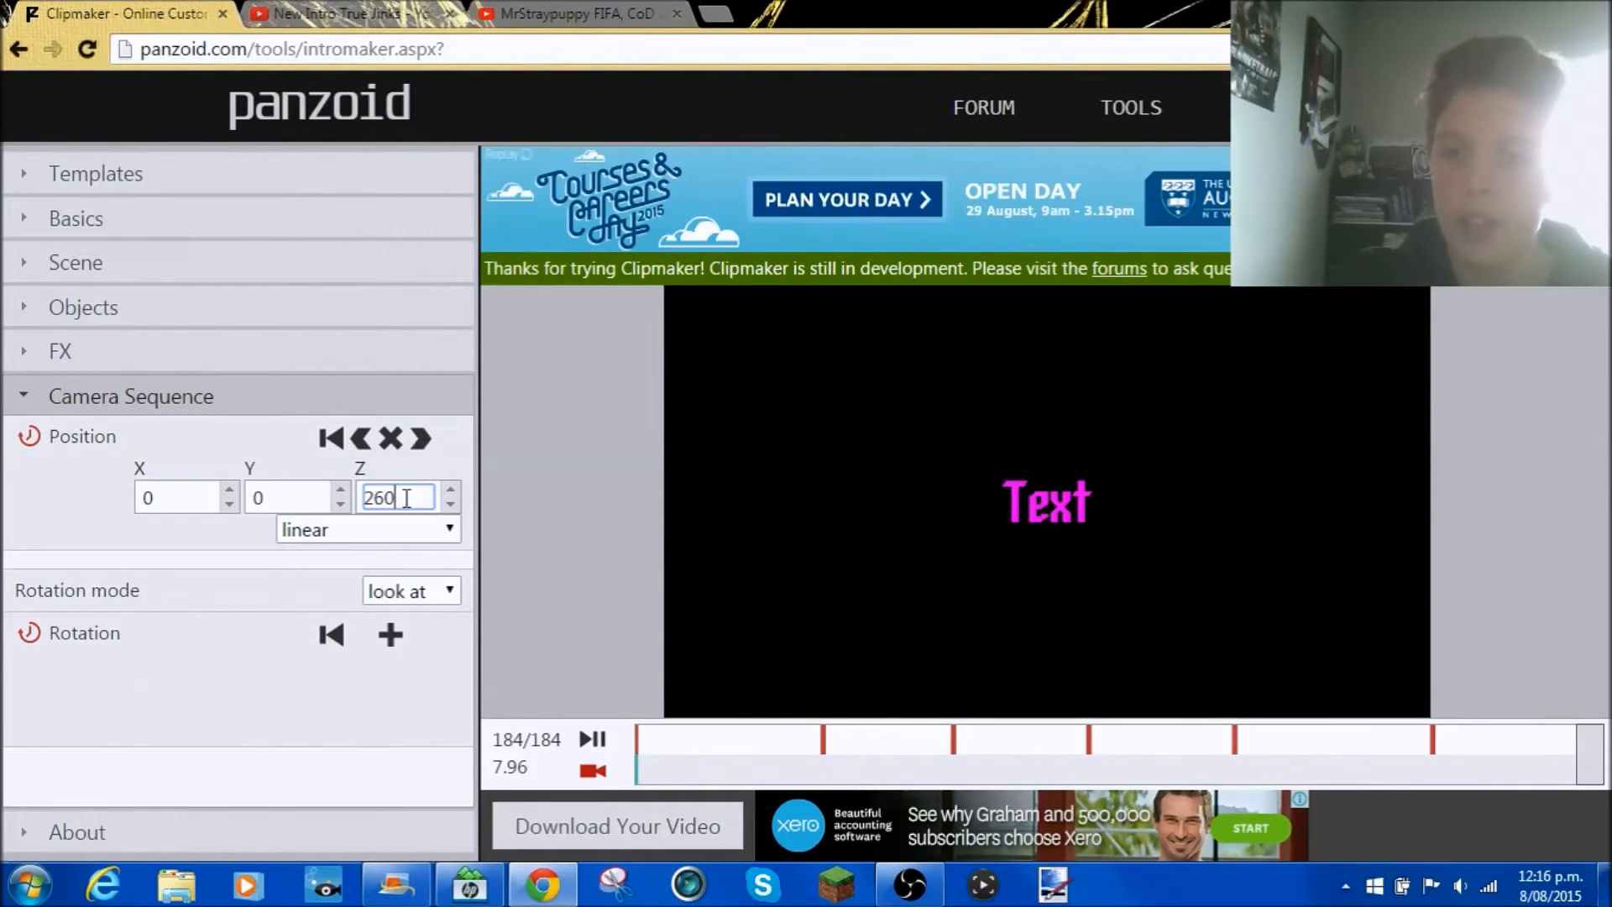
click(369, 529)
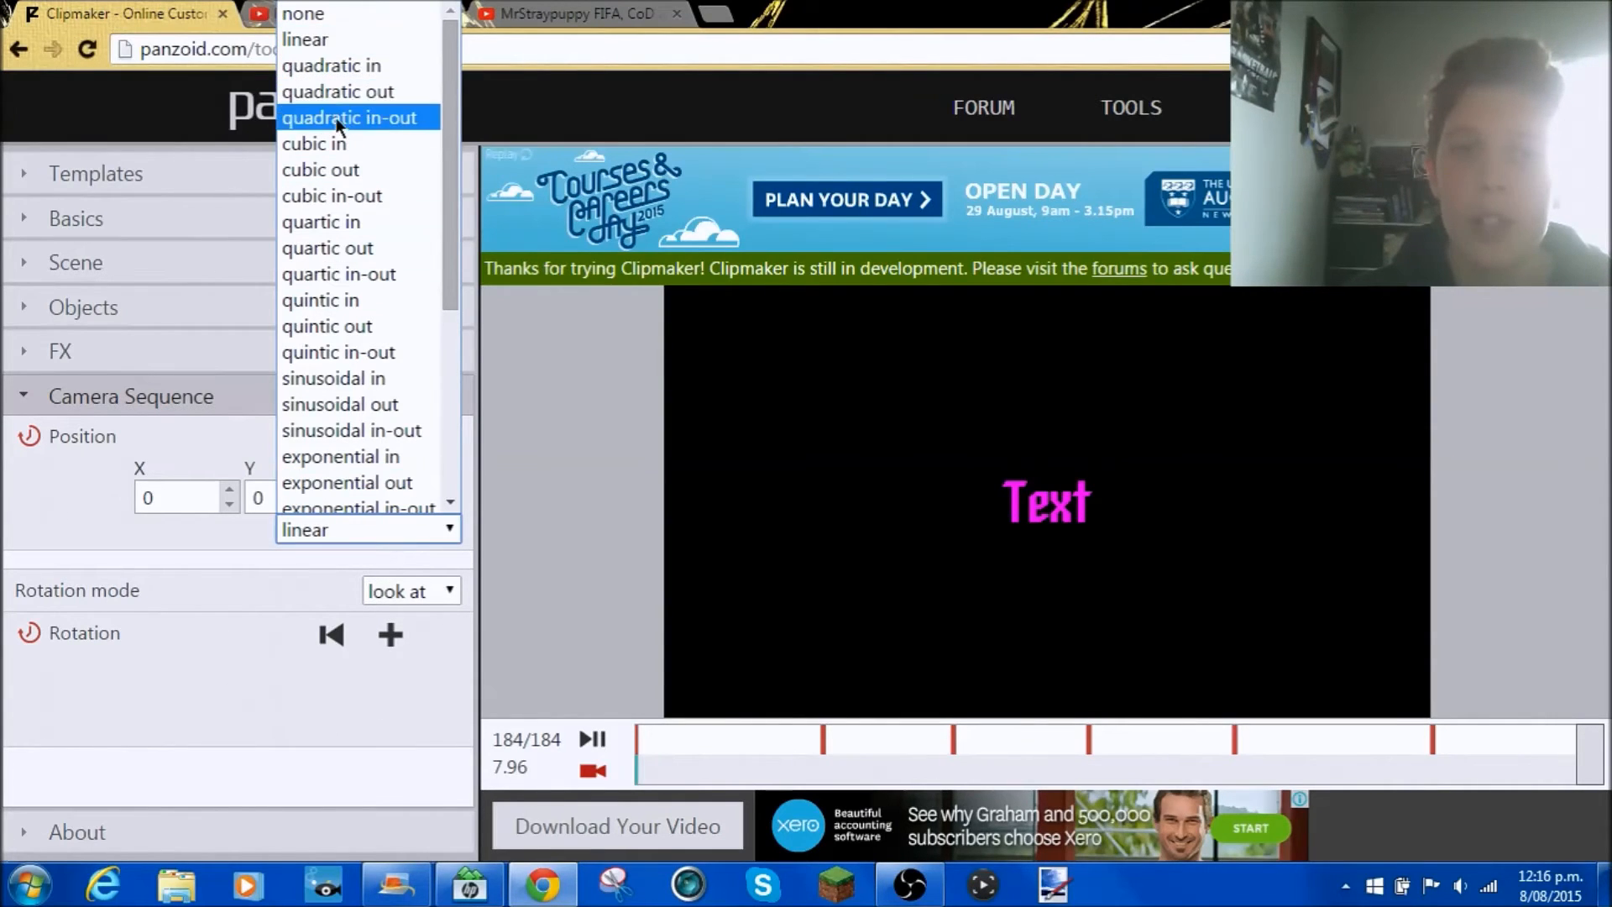
click(344, 169)
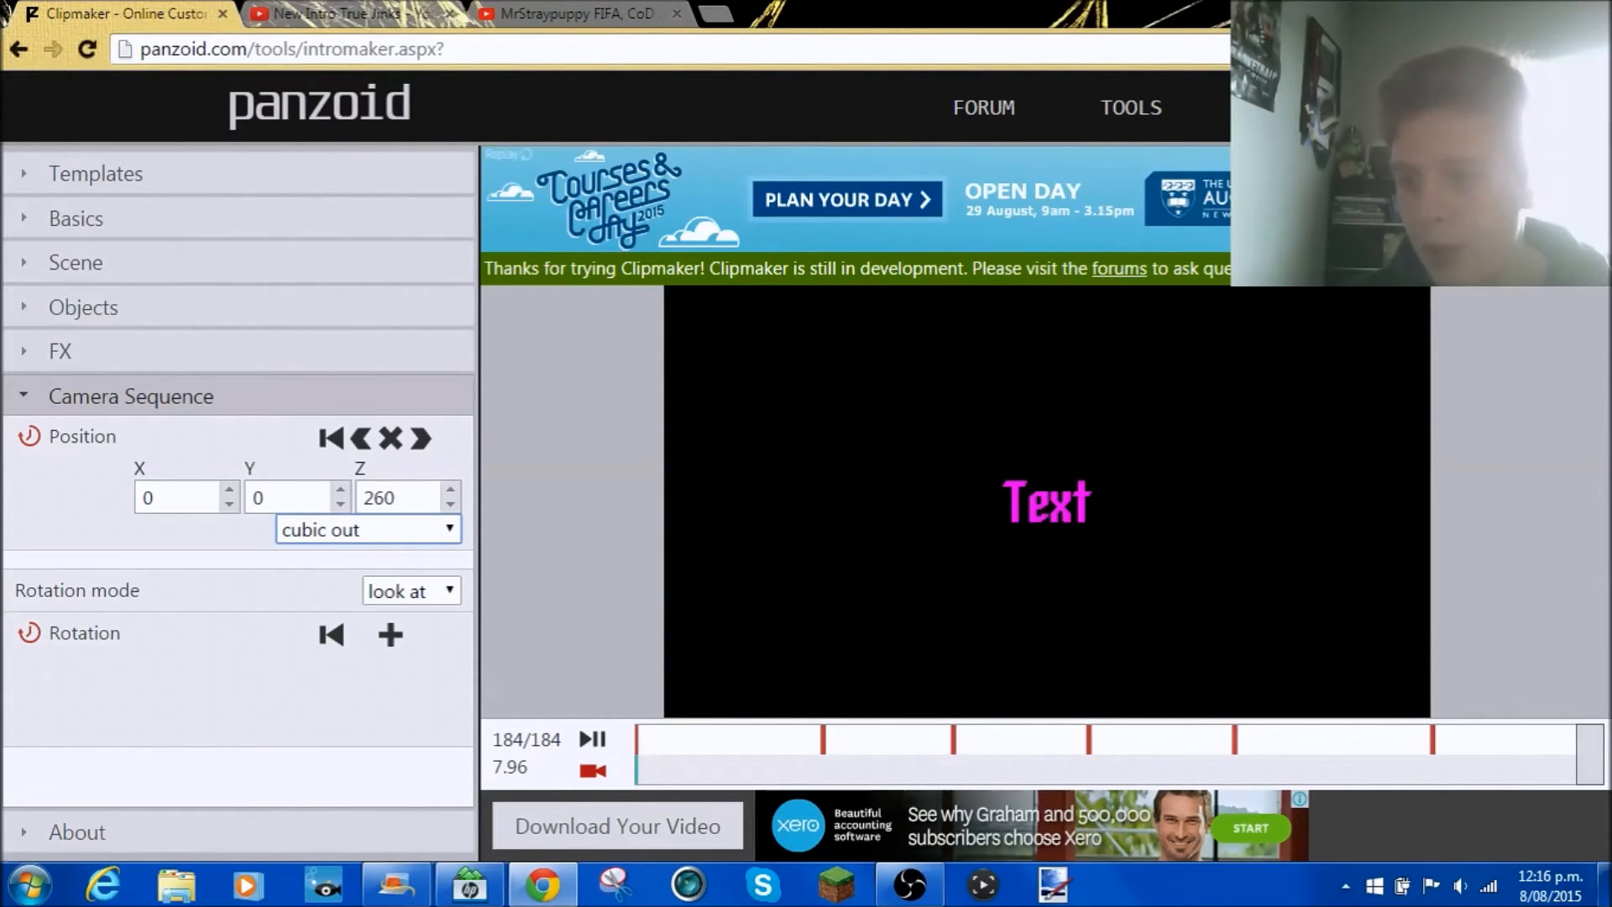
Play the whole camera animation from the first frame to check the movement, and stop playback at the end
drag(1554, 749, 551, 733)
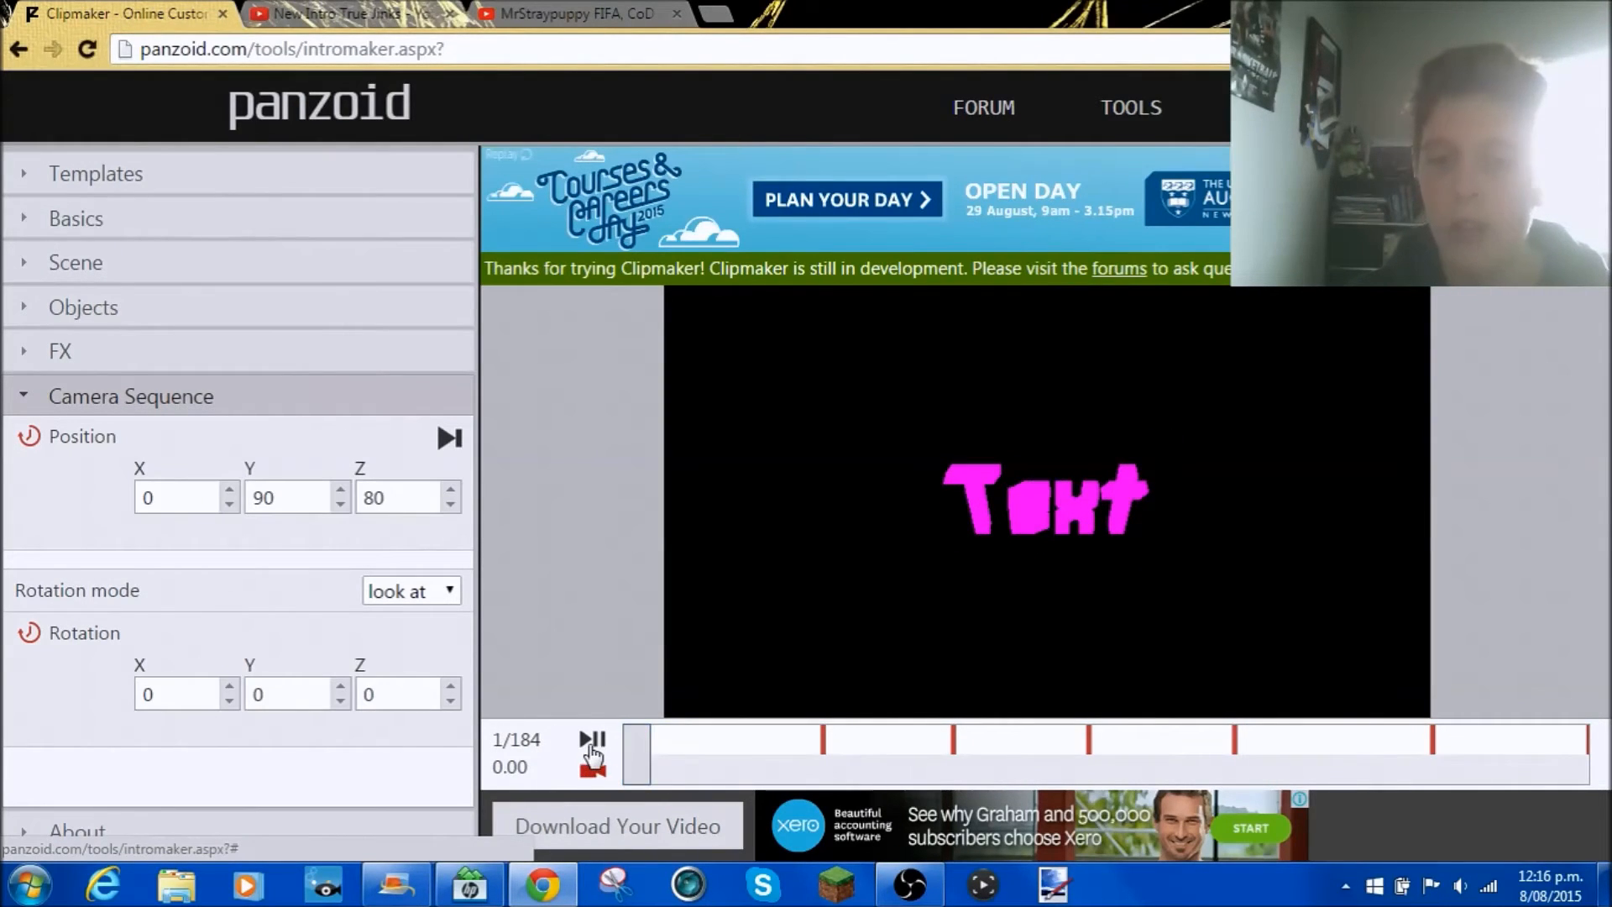
click(592, 753)
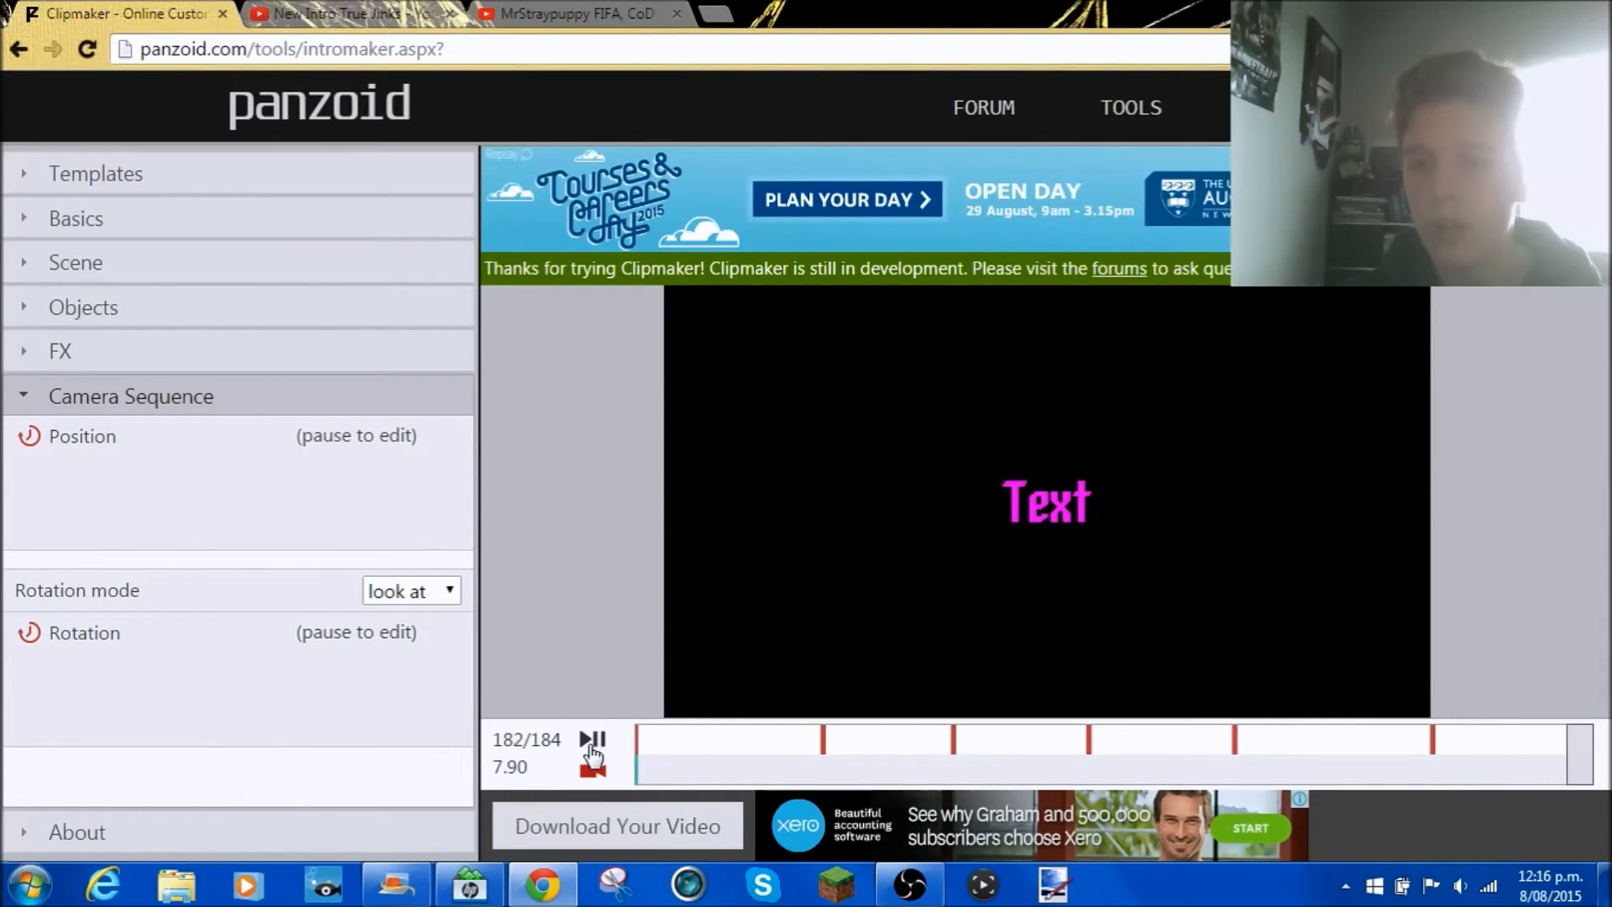
click(767, 764)
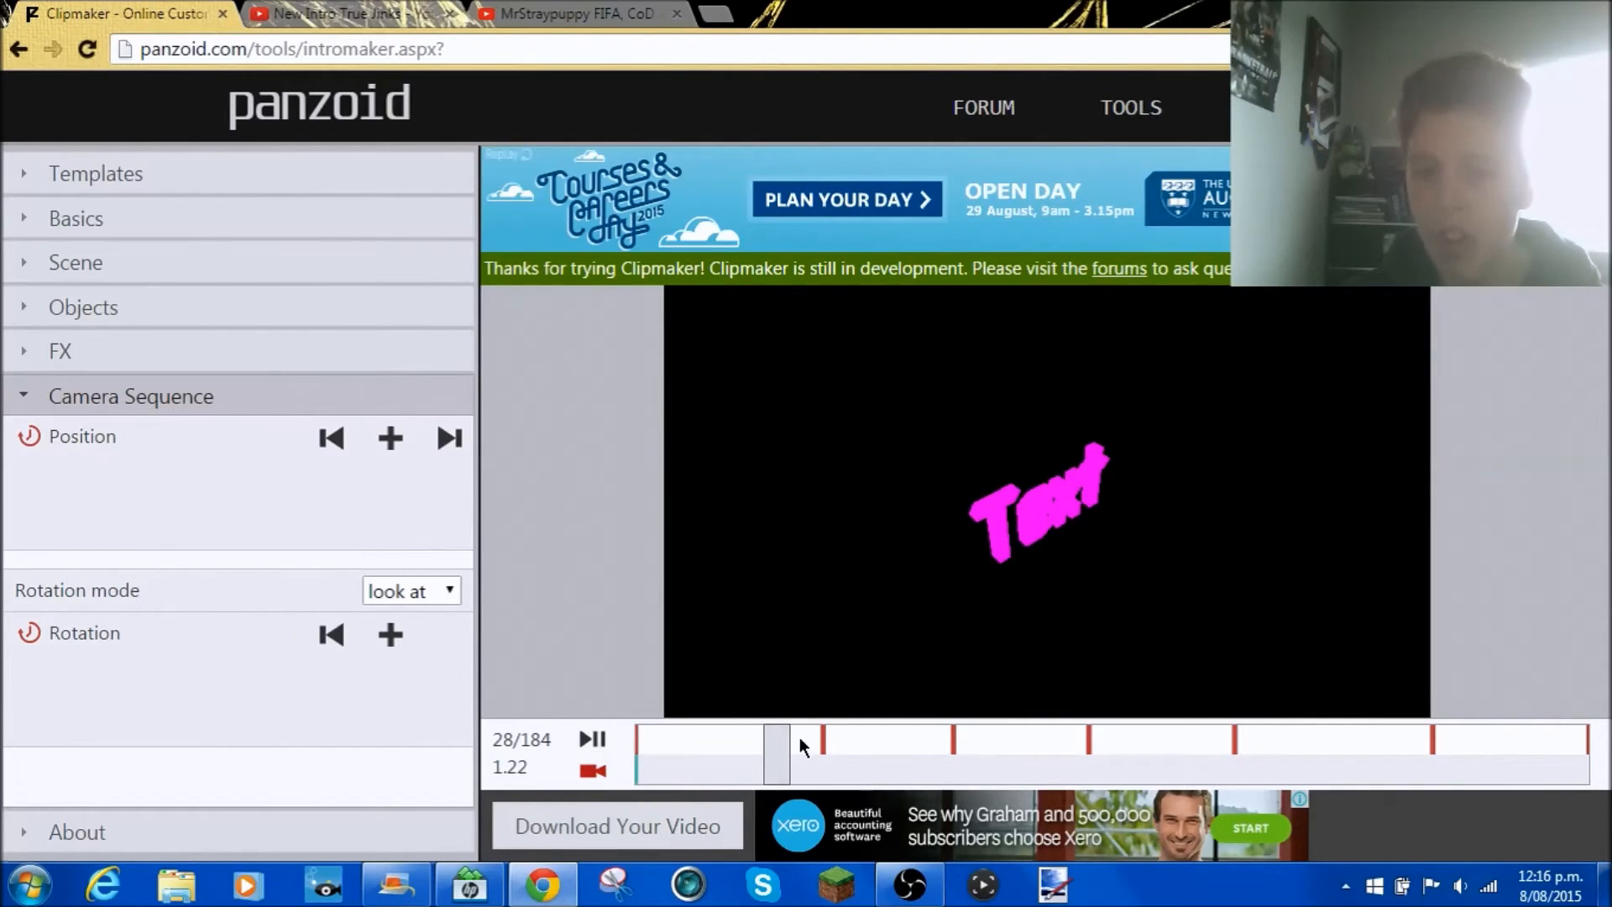
Return the timeline to the first frame and start rendering the intro for download
drag(677, 744, 554, 741)
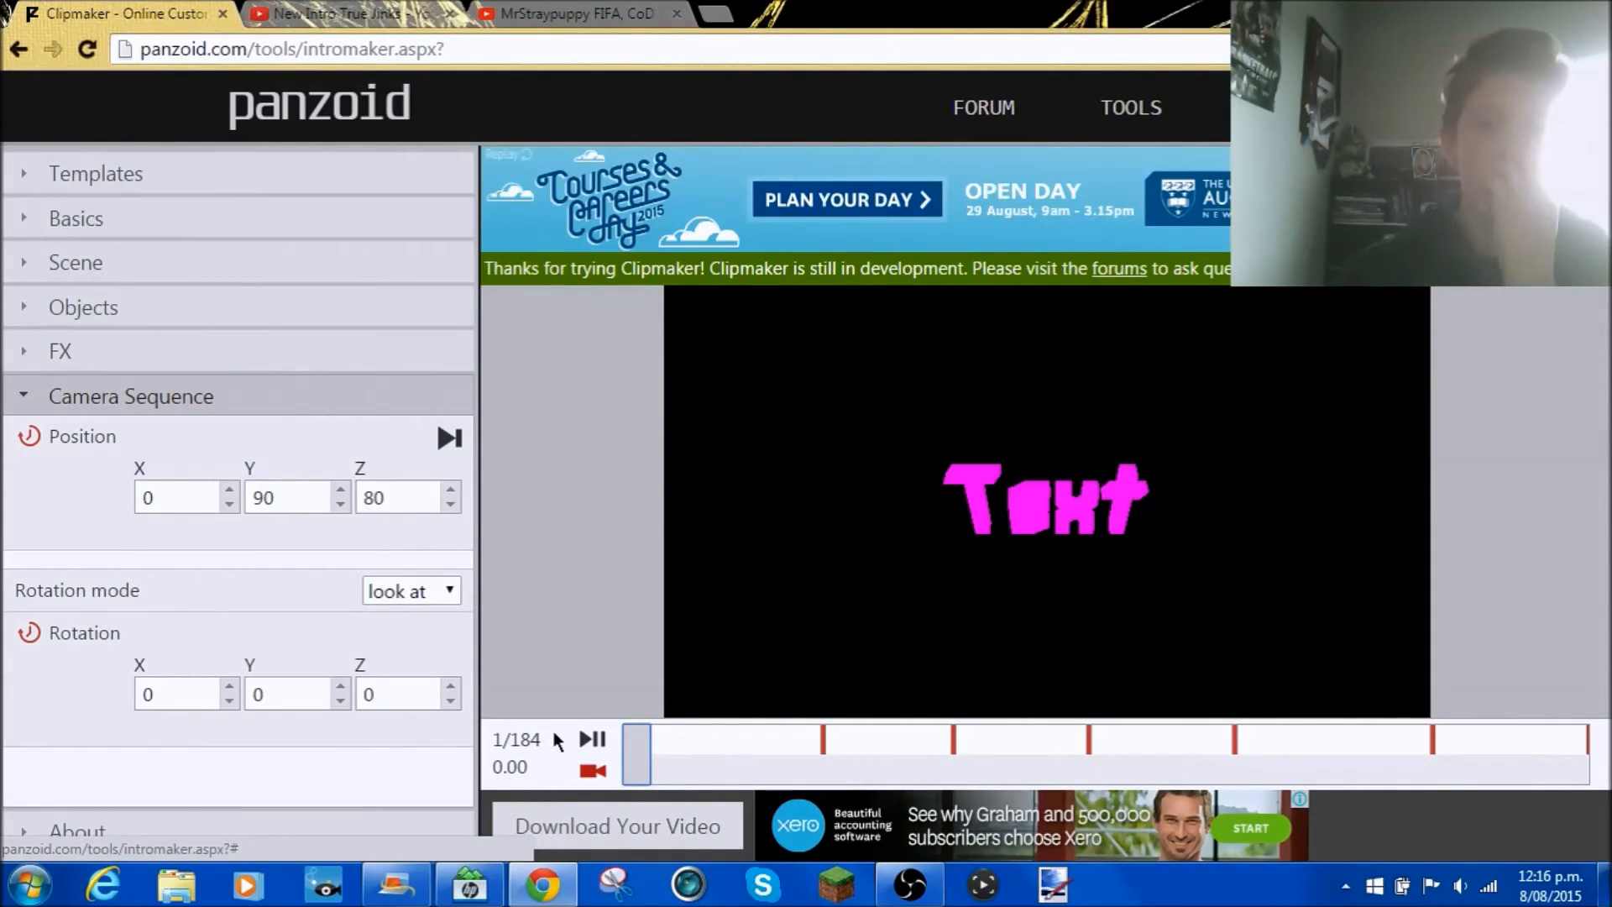
click(592, 828)
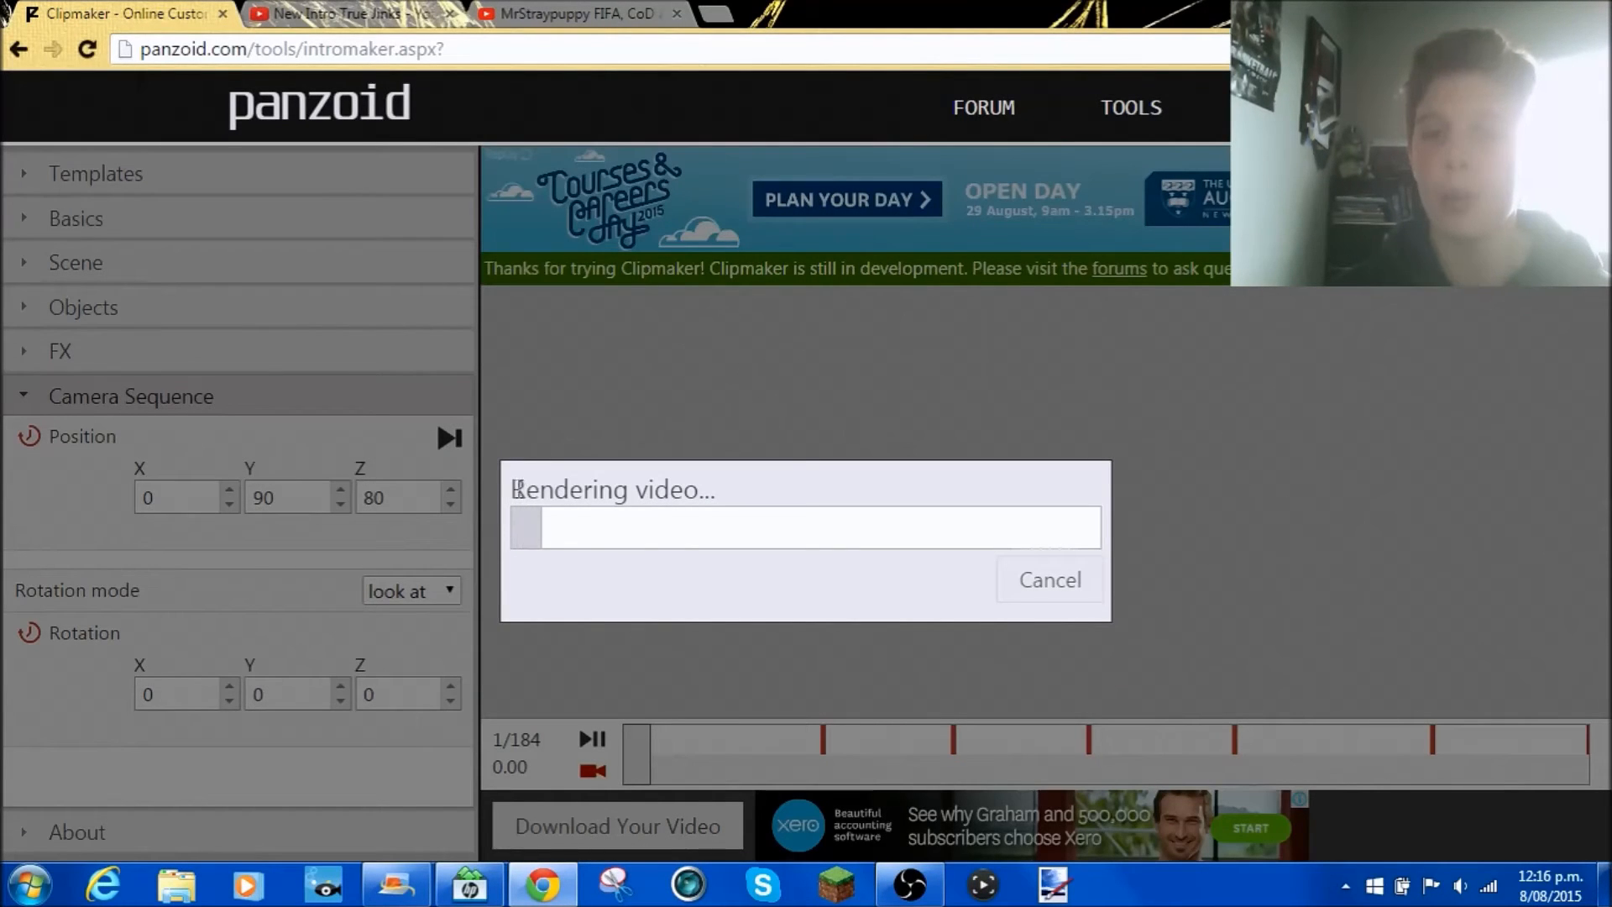
click(724, 493)
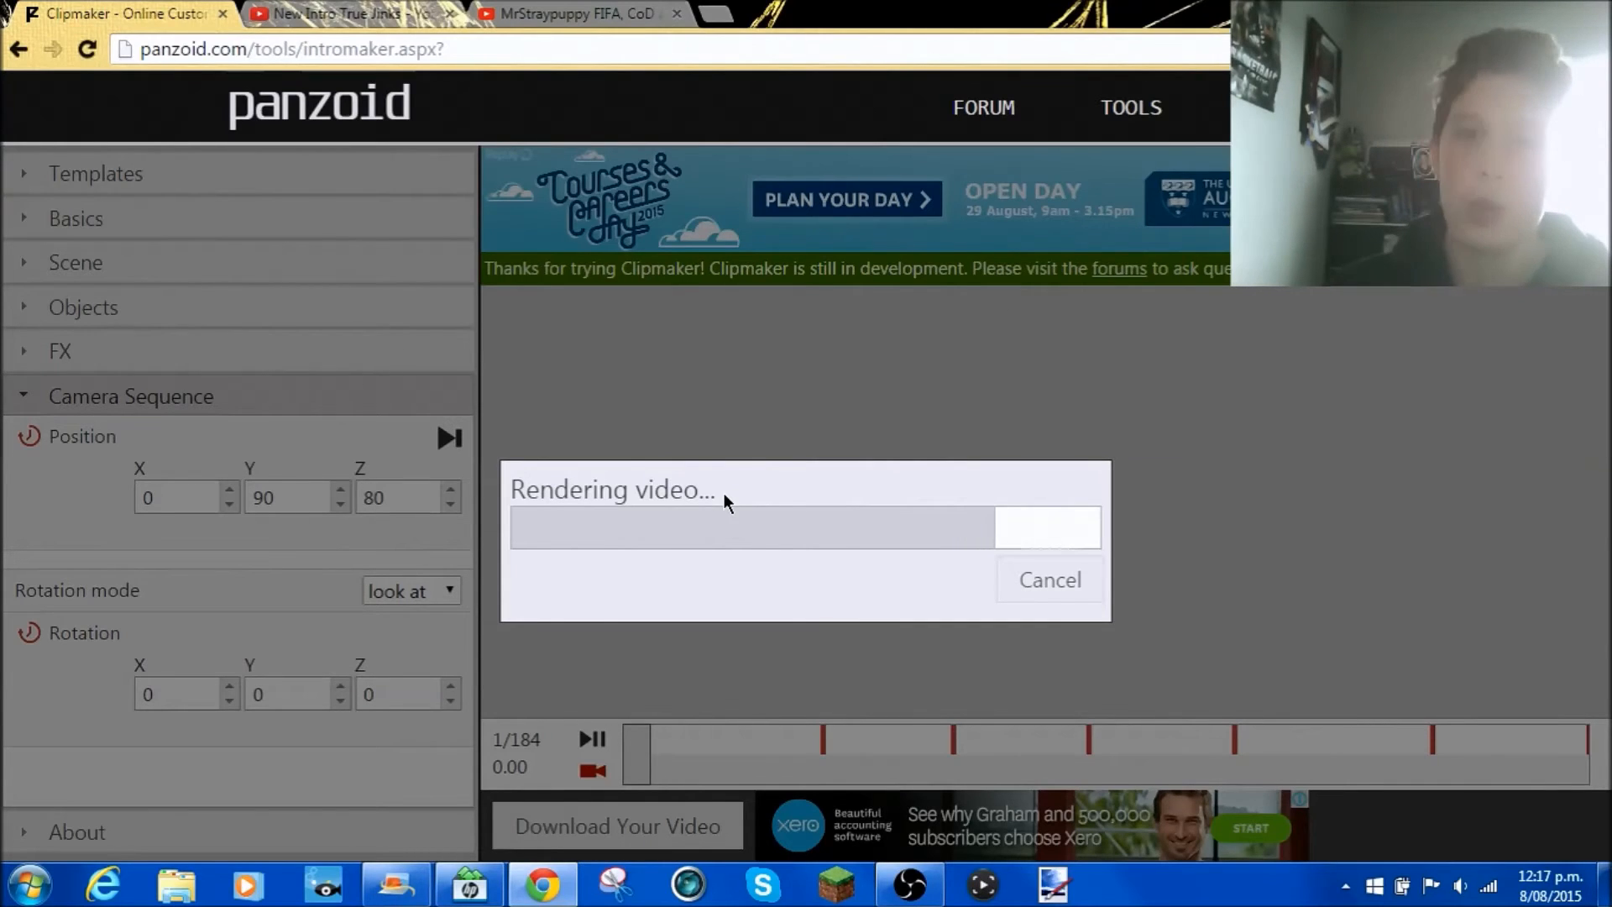
Replay the example intro on YouTube while the render runs, and return to Clipmaker
click(363, 11)
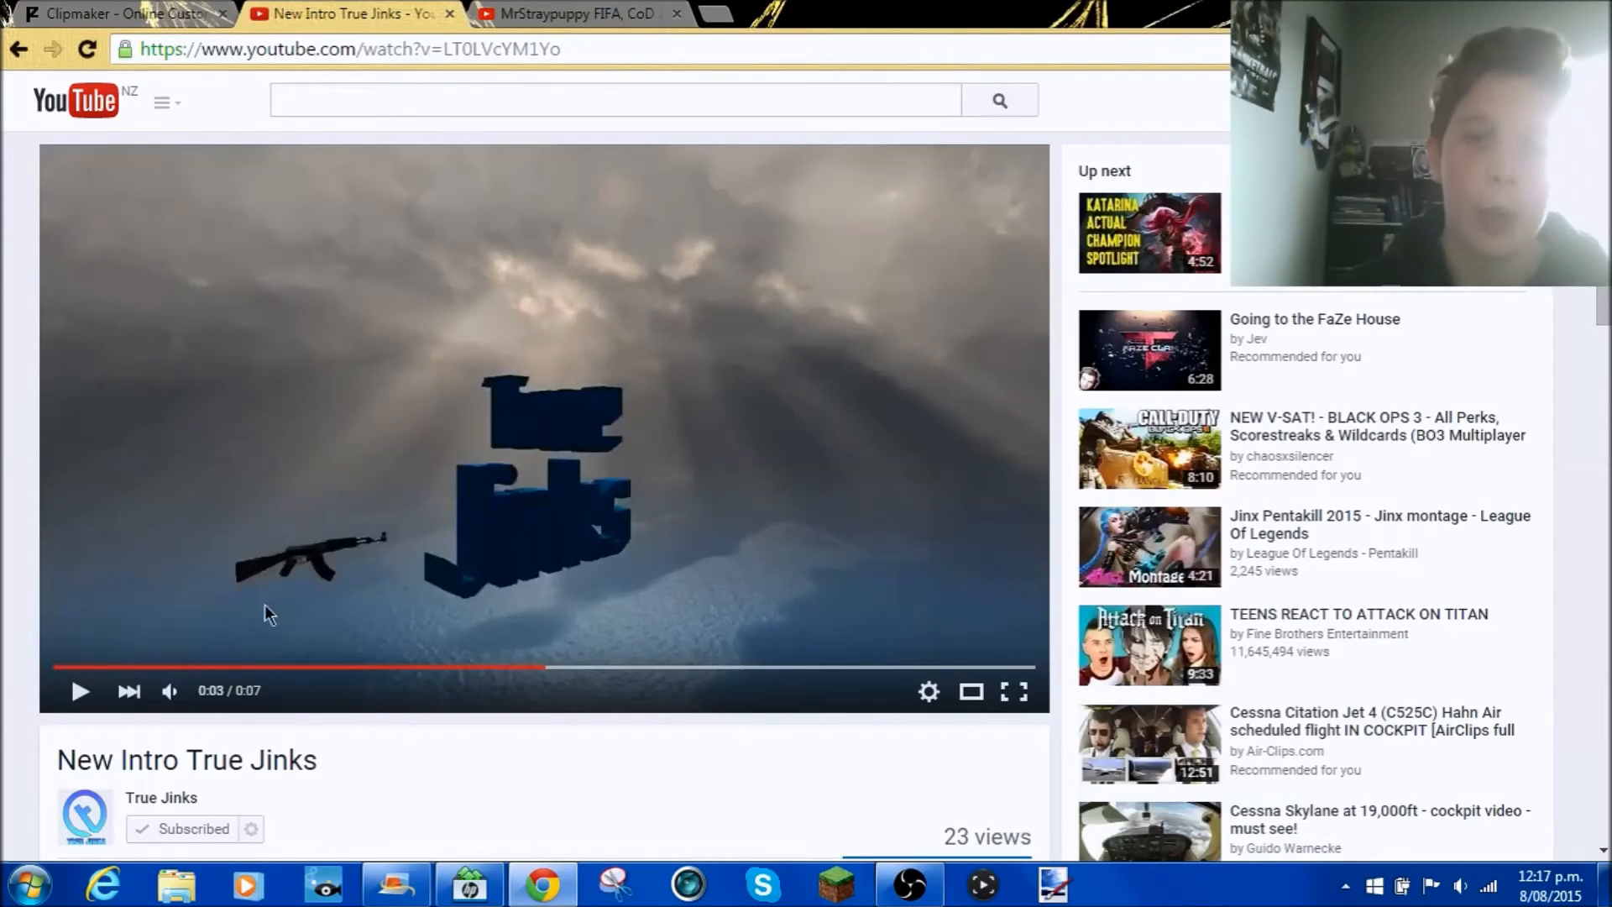
click(65, 672)
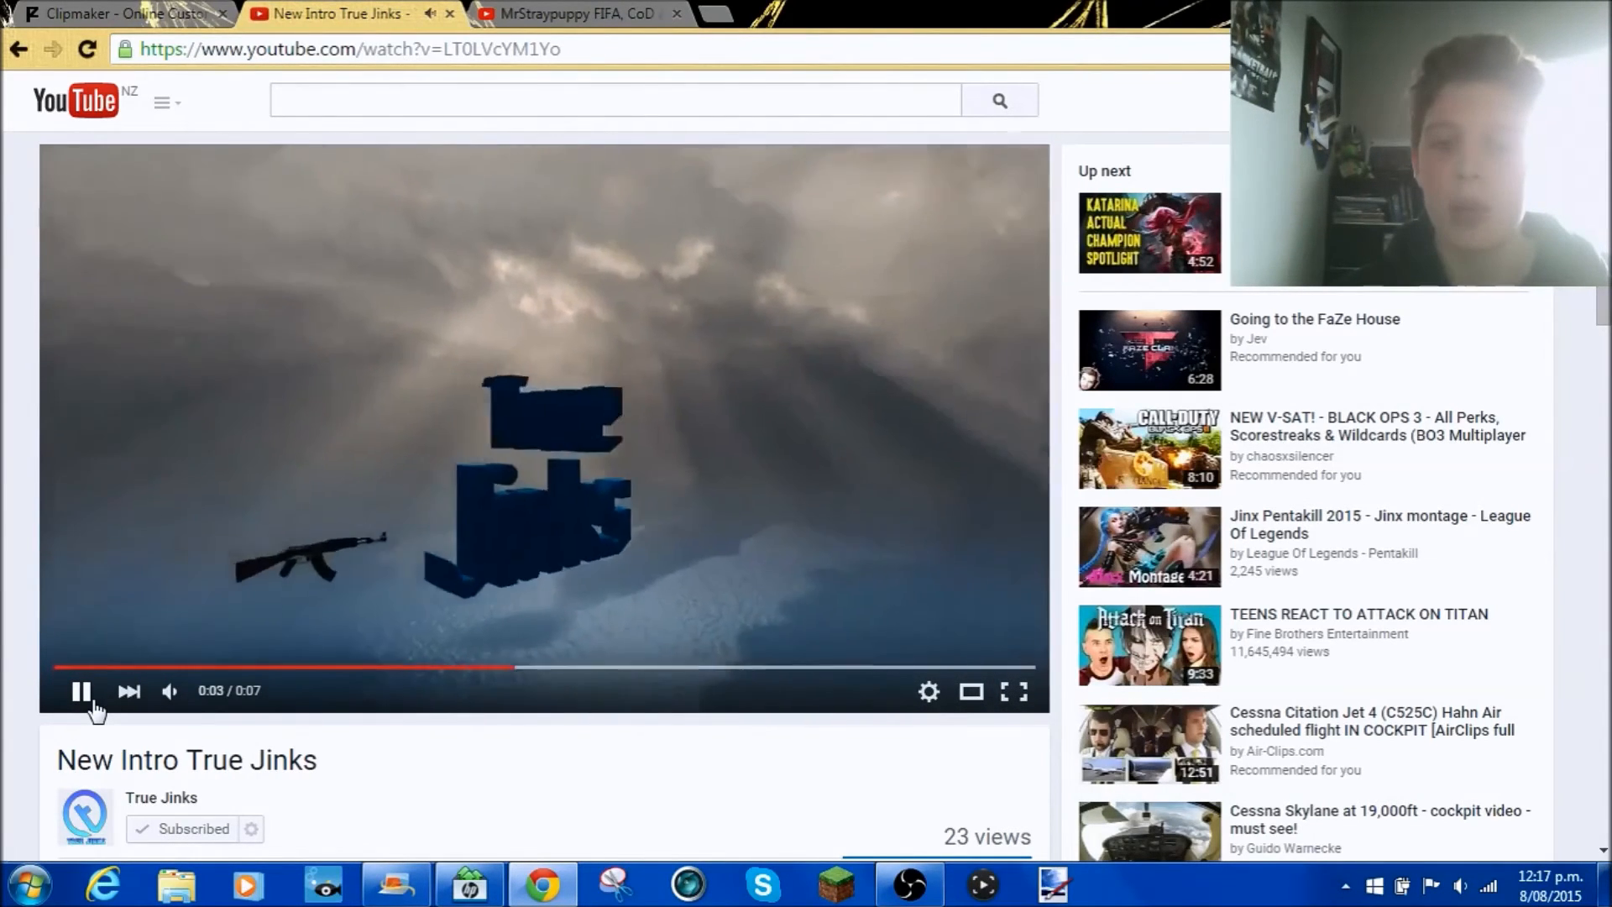
click(70, 669)
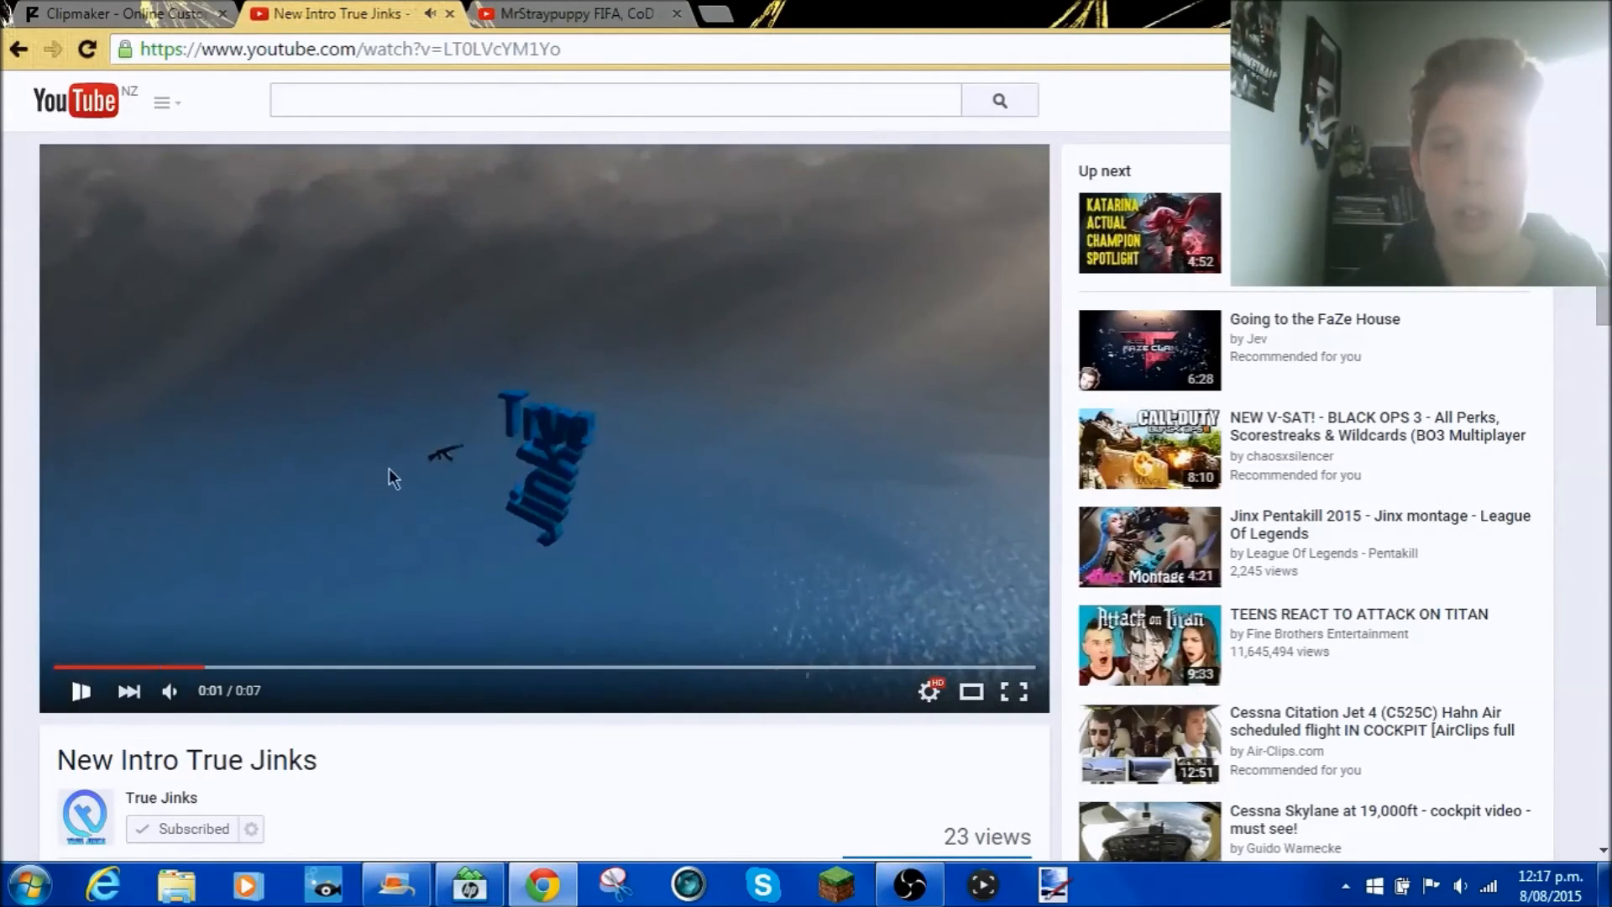
click(430, 455)
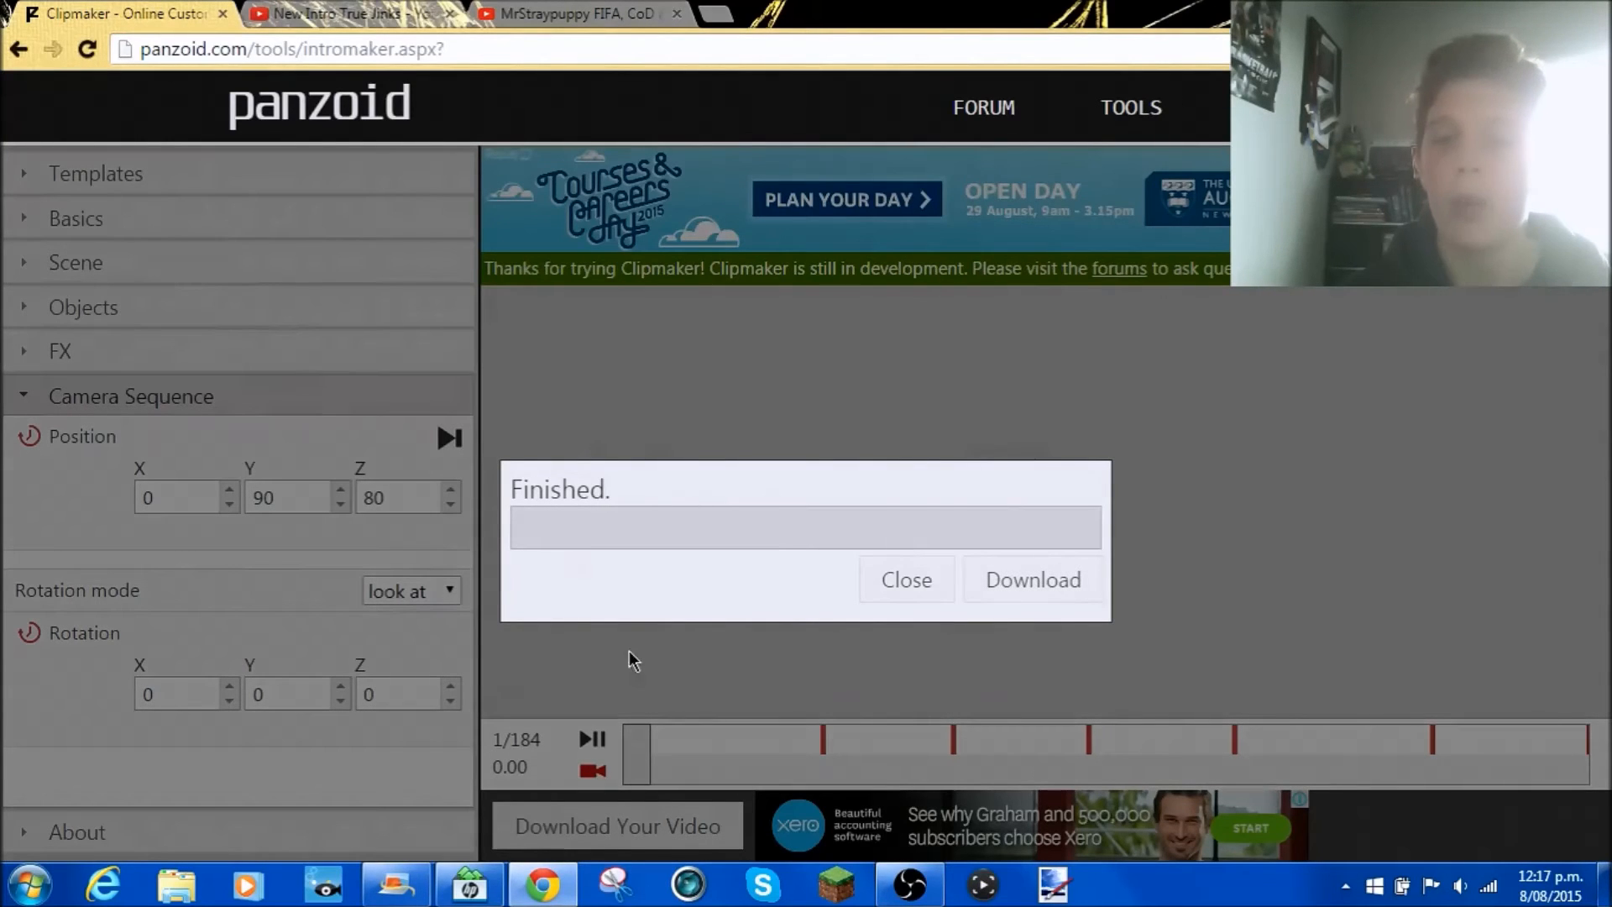
Download the finished render and show the downloaded video (1).avi in its folder
click(993, 603)
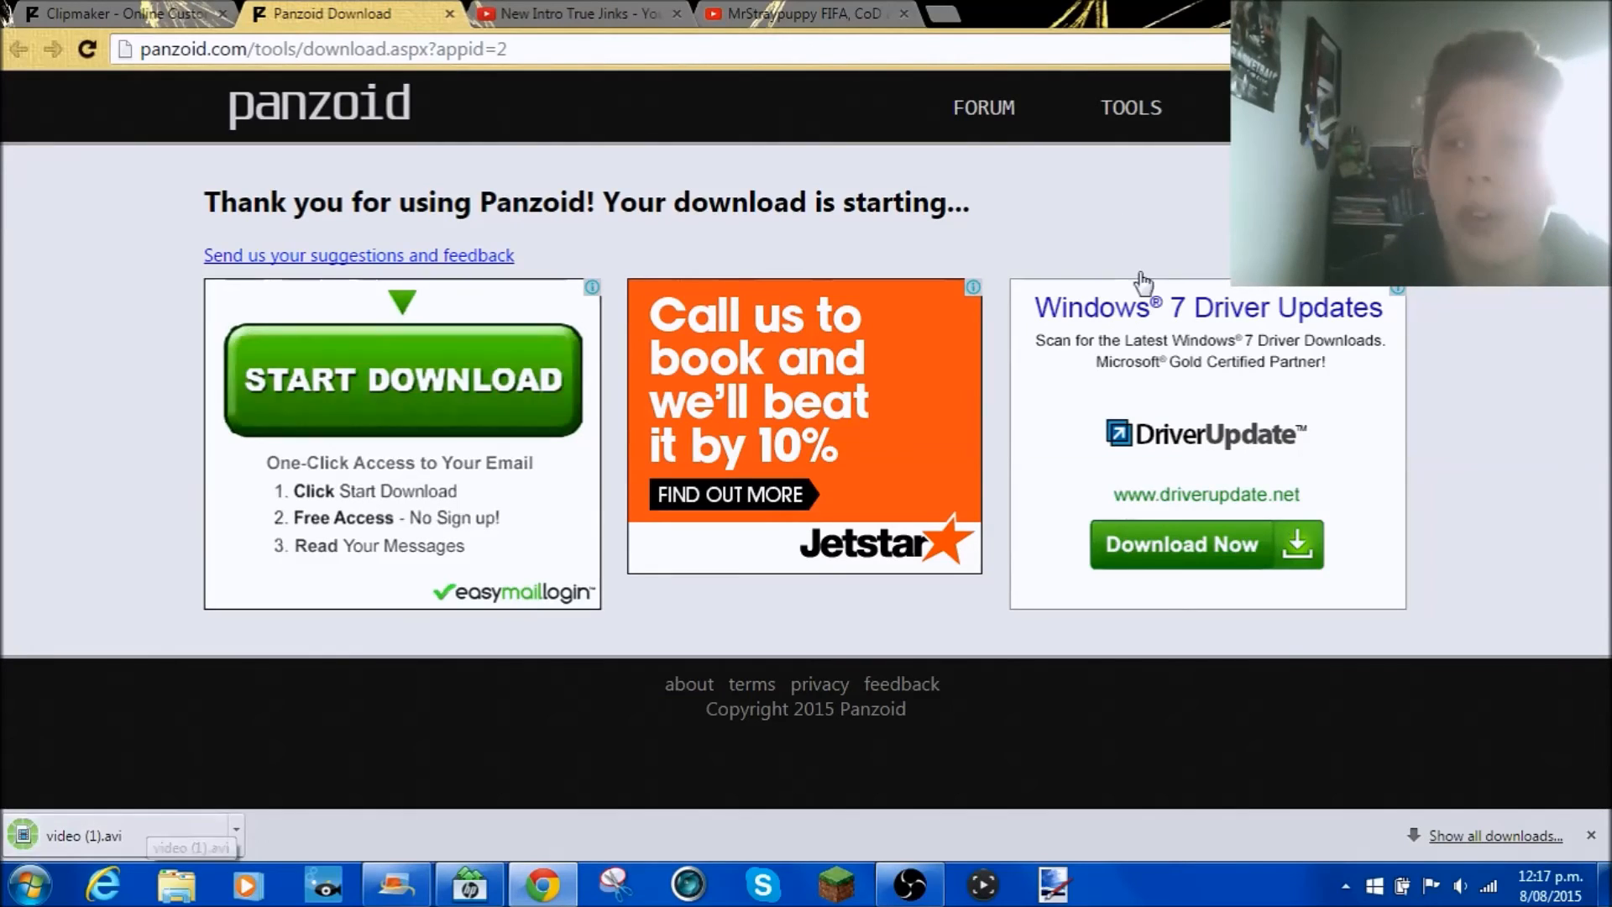
click(235, 833)
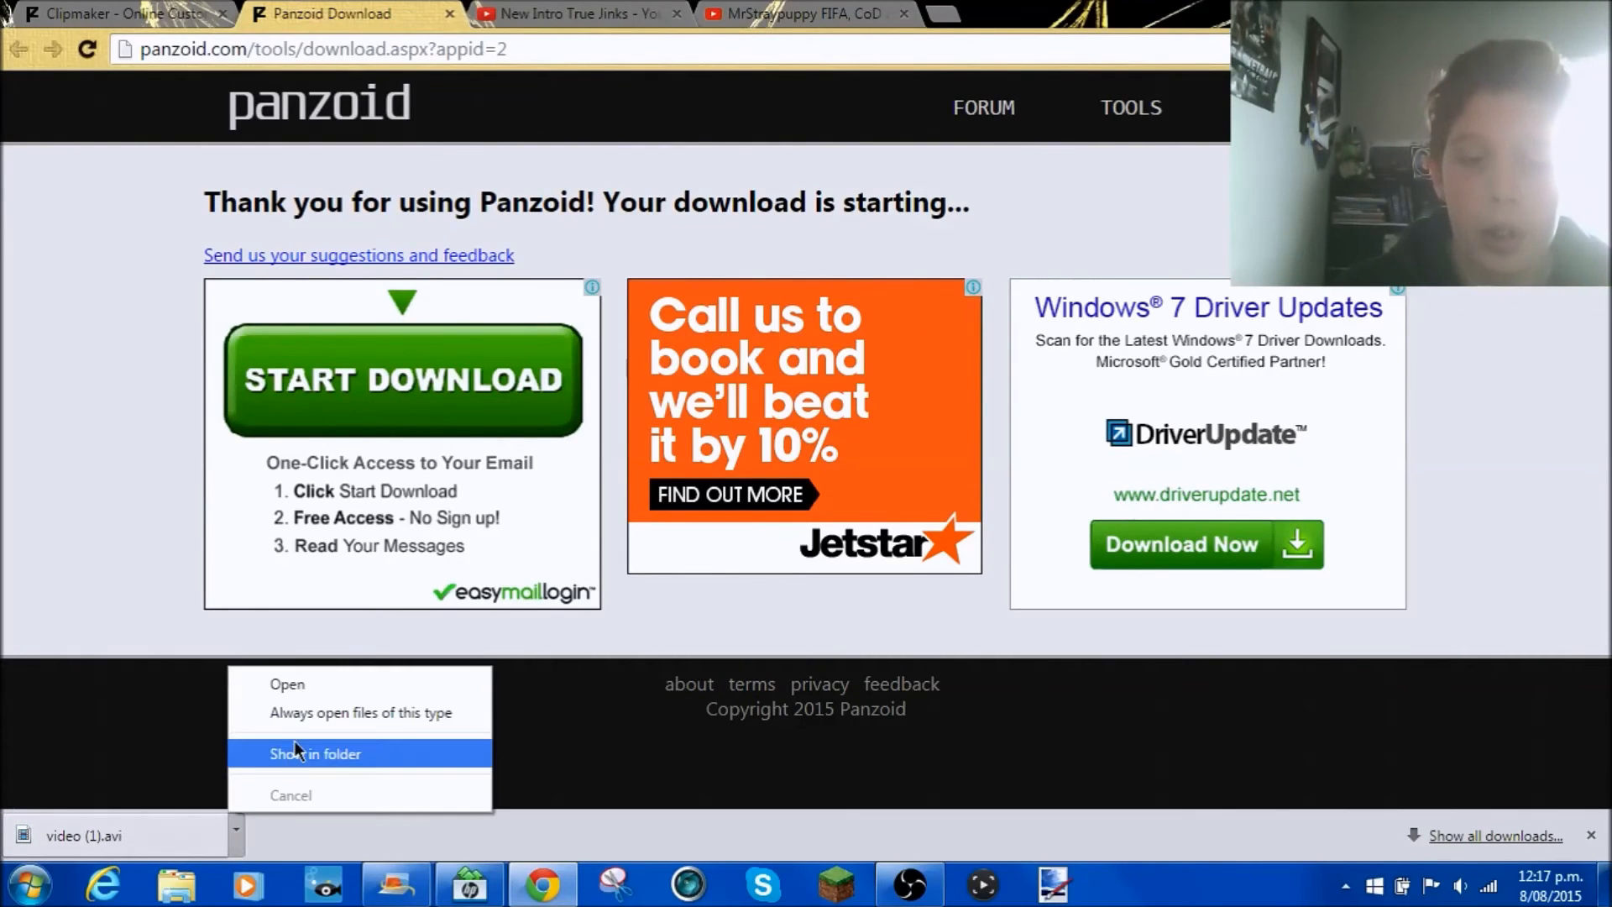
click(296, 747)
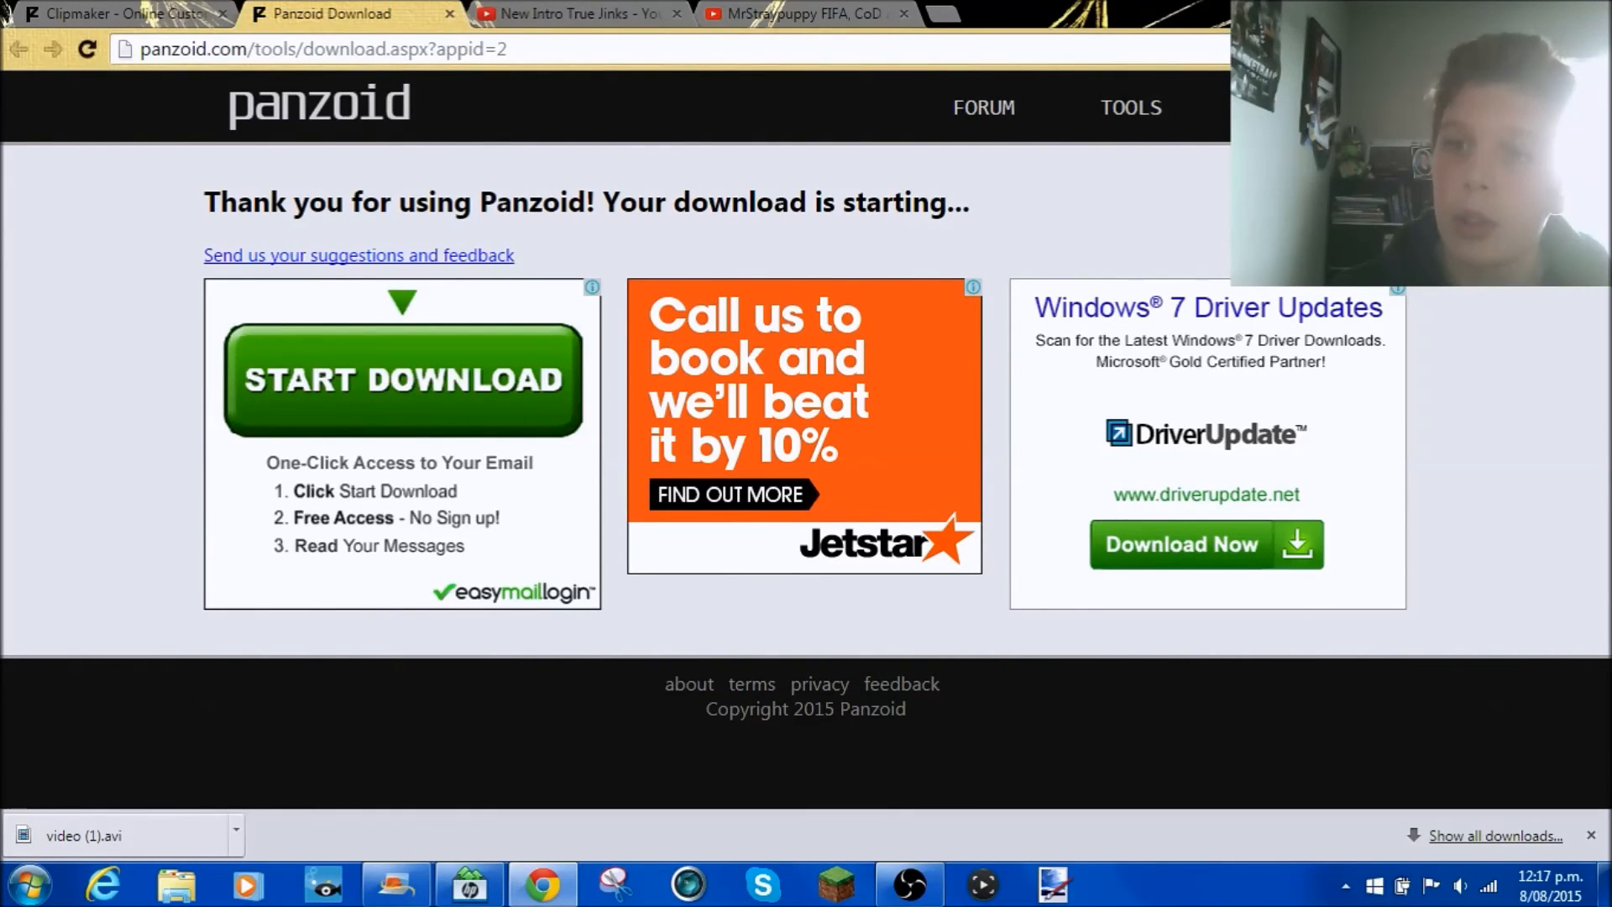
Move video (1) from the Downloads folder onto the desktop and close the folder window
click(1501, 10)
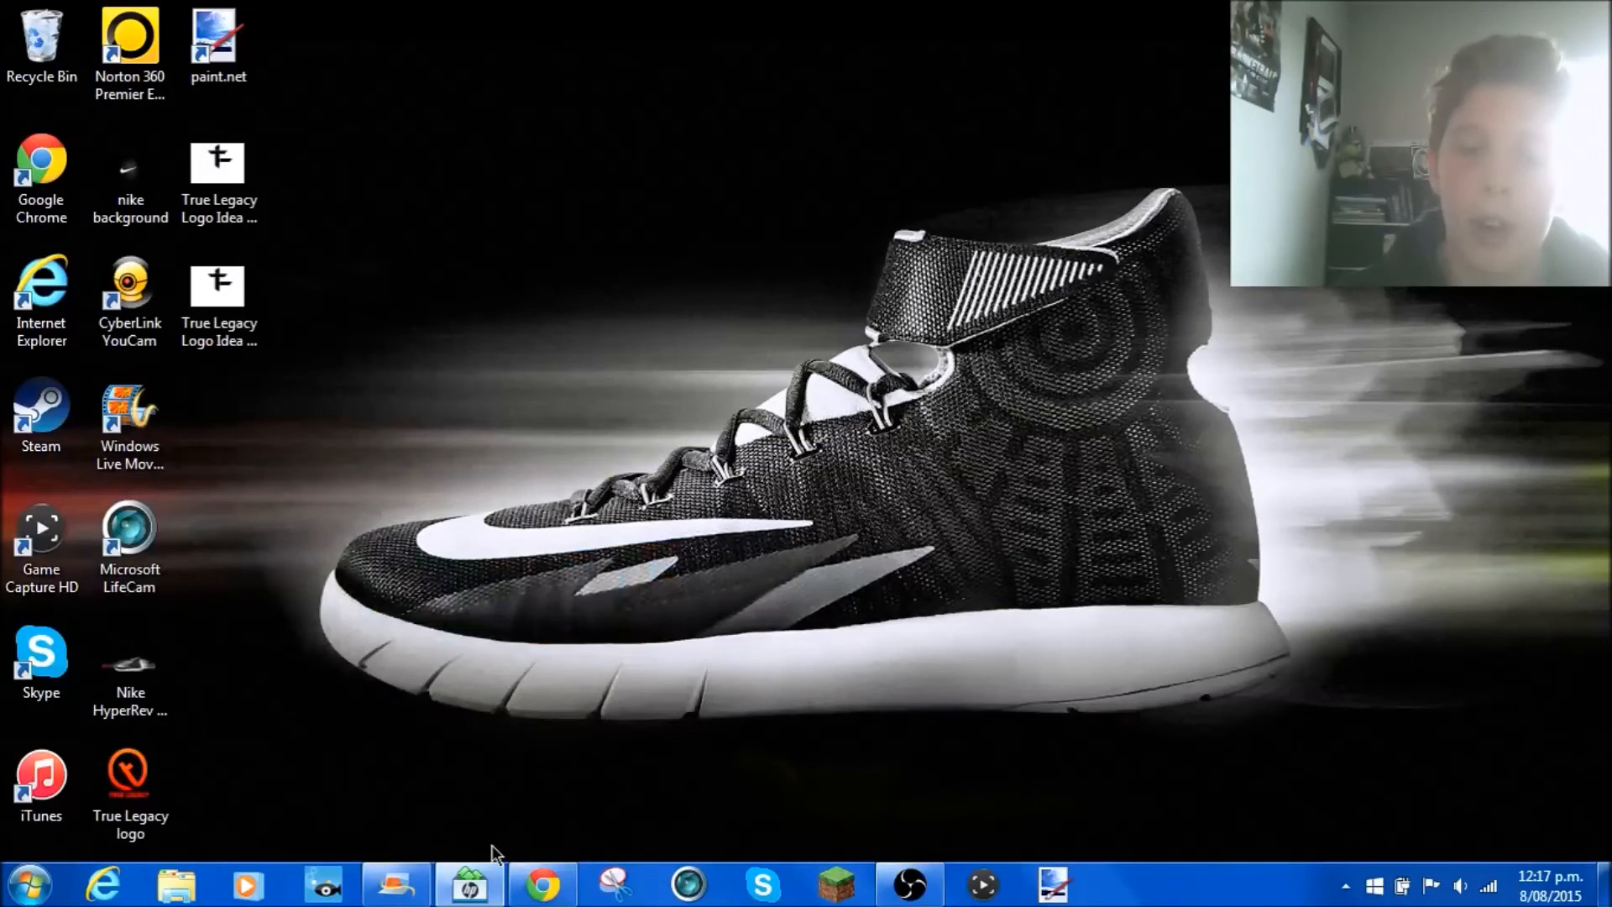
click(540, 889)
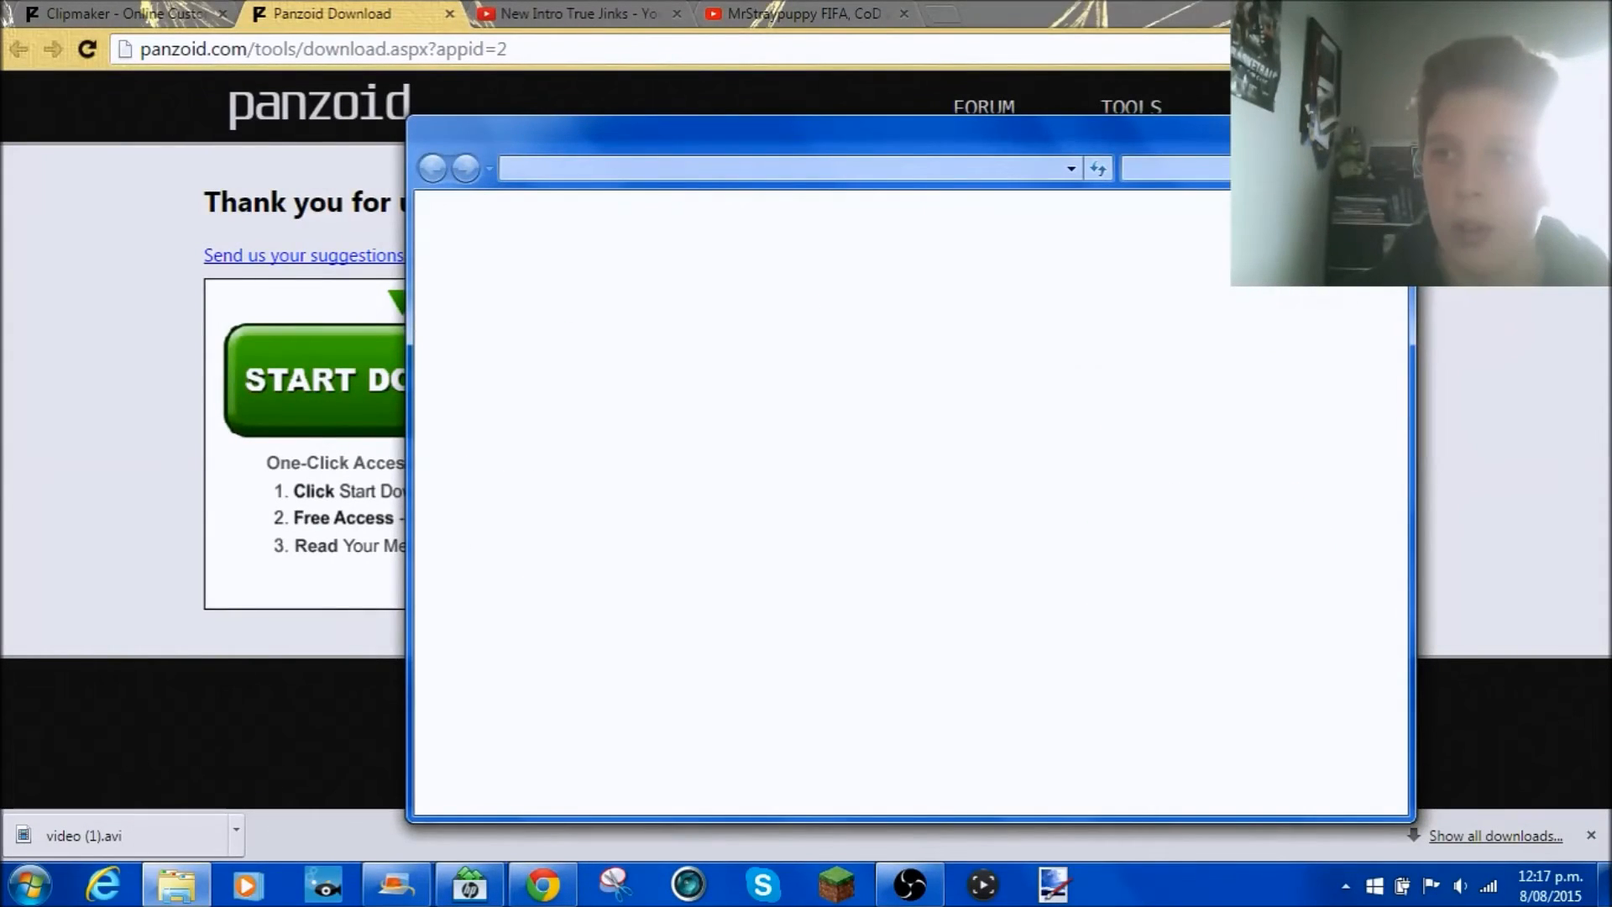
click(1501, 10)
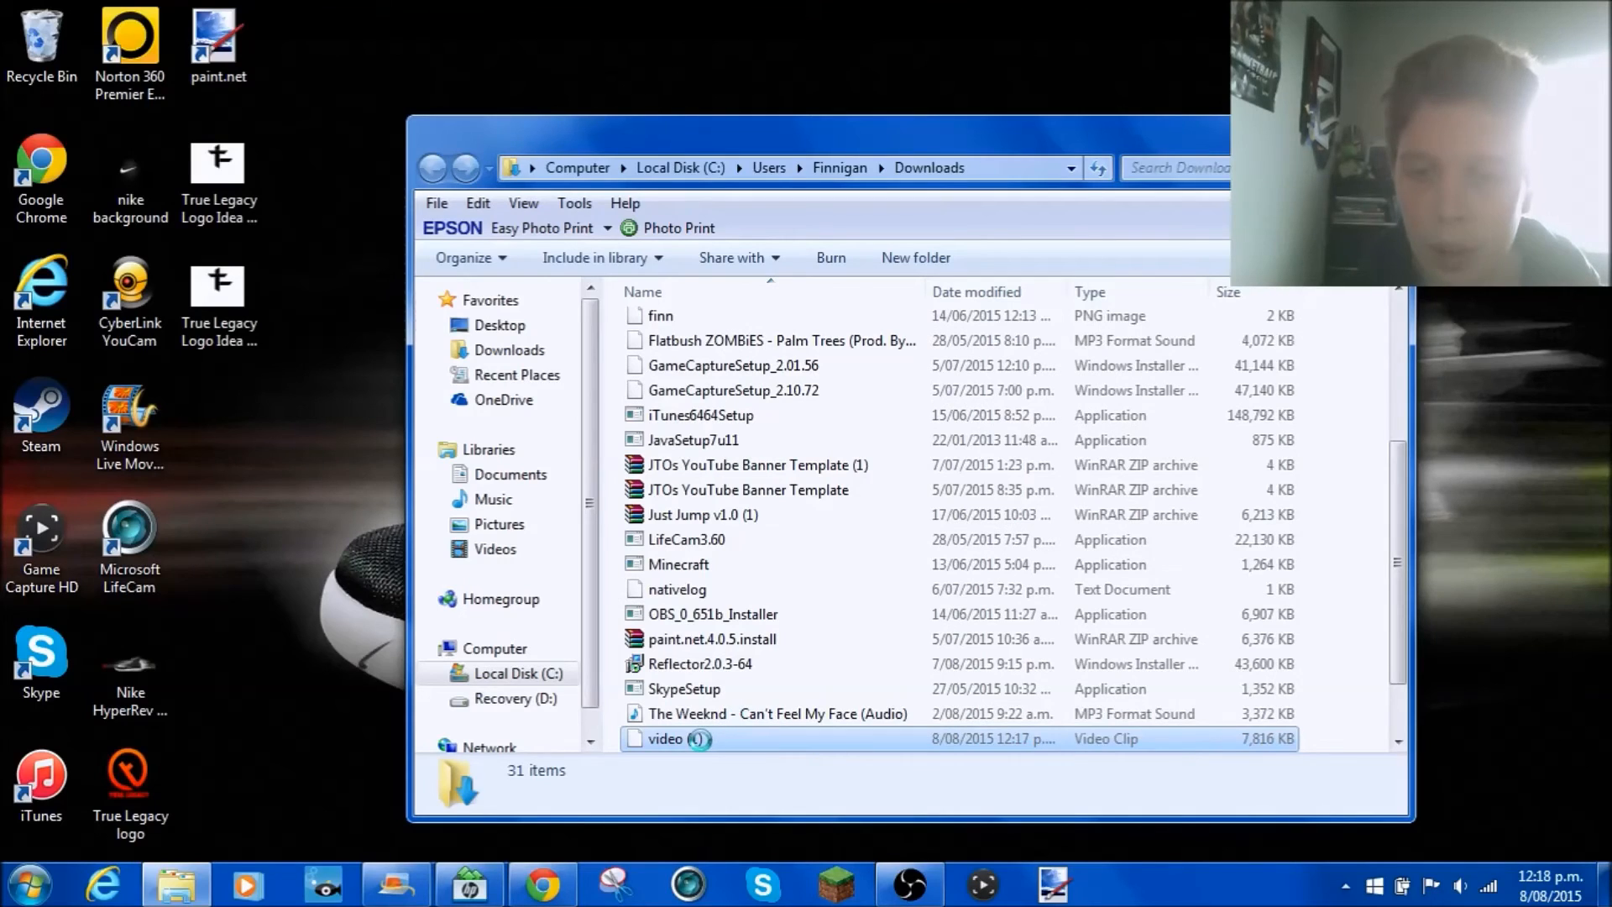
drag(701, 741, 262, 519)
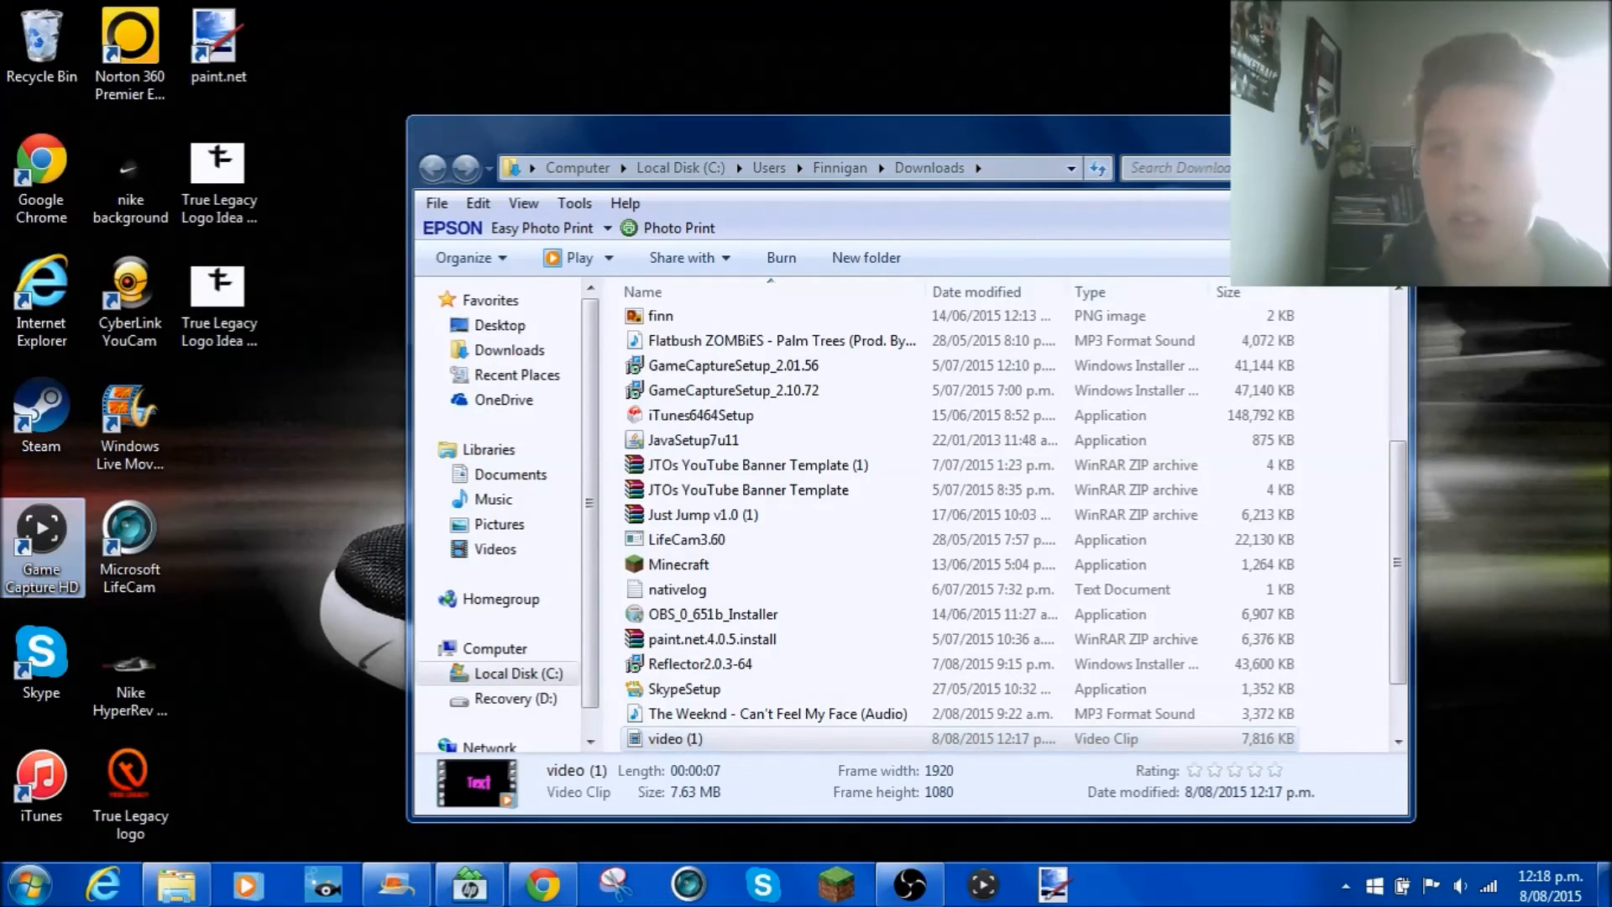
click(1385, 126)
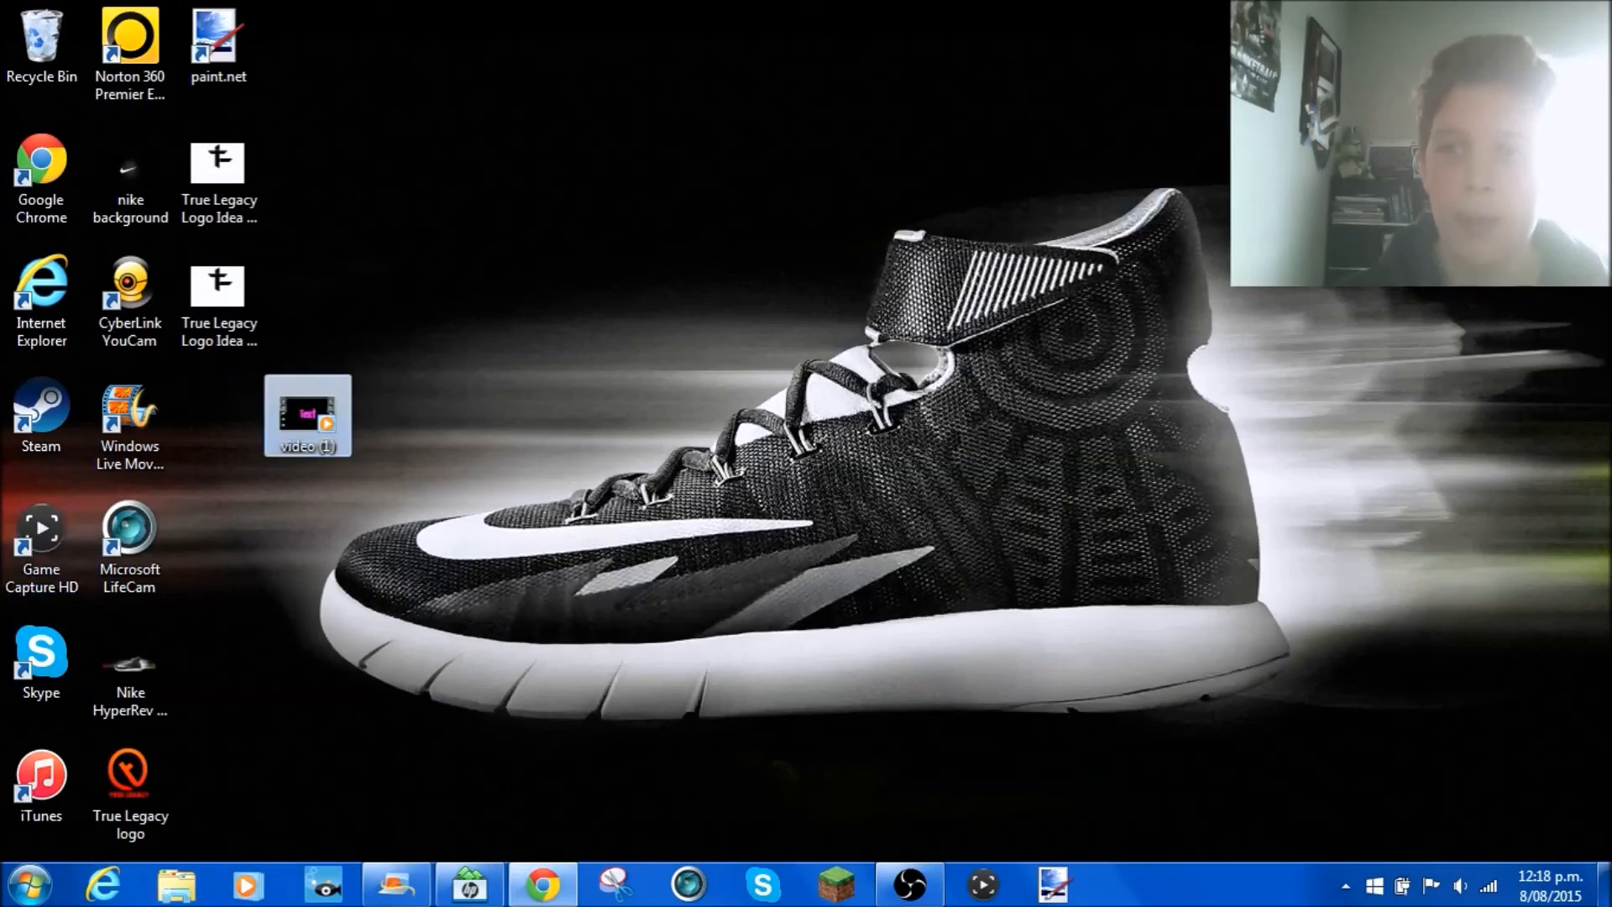
Play video (1) from the desktop in the media player and close the player
double_click(308, 412)
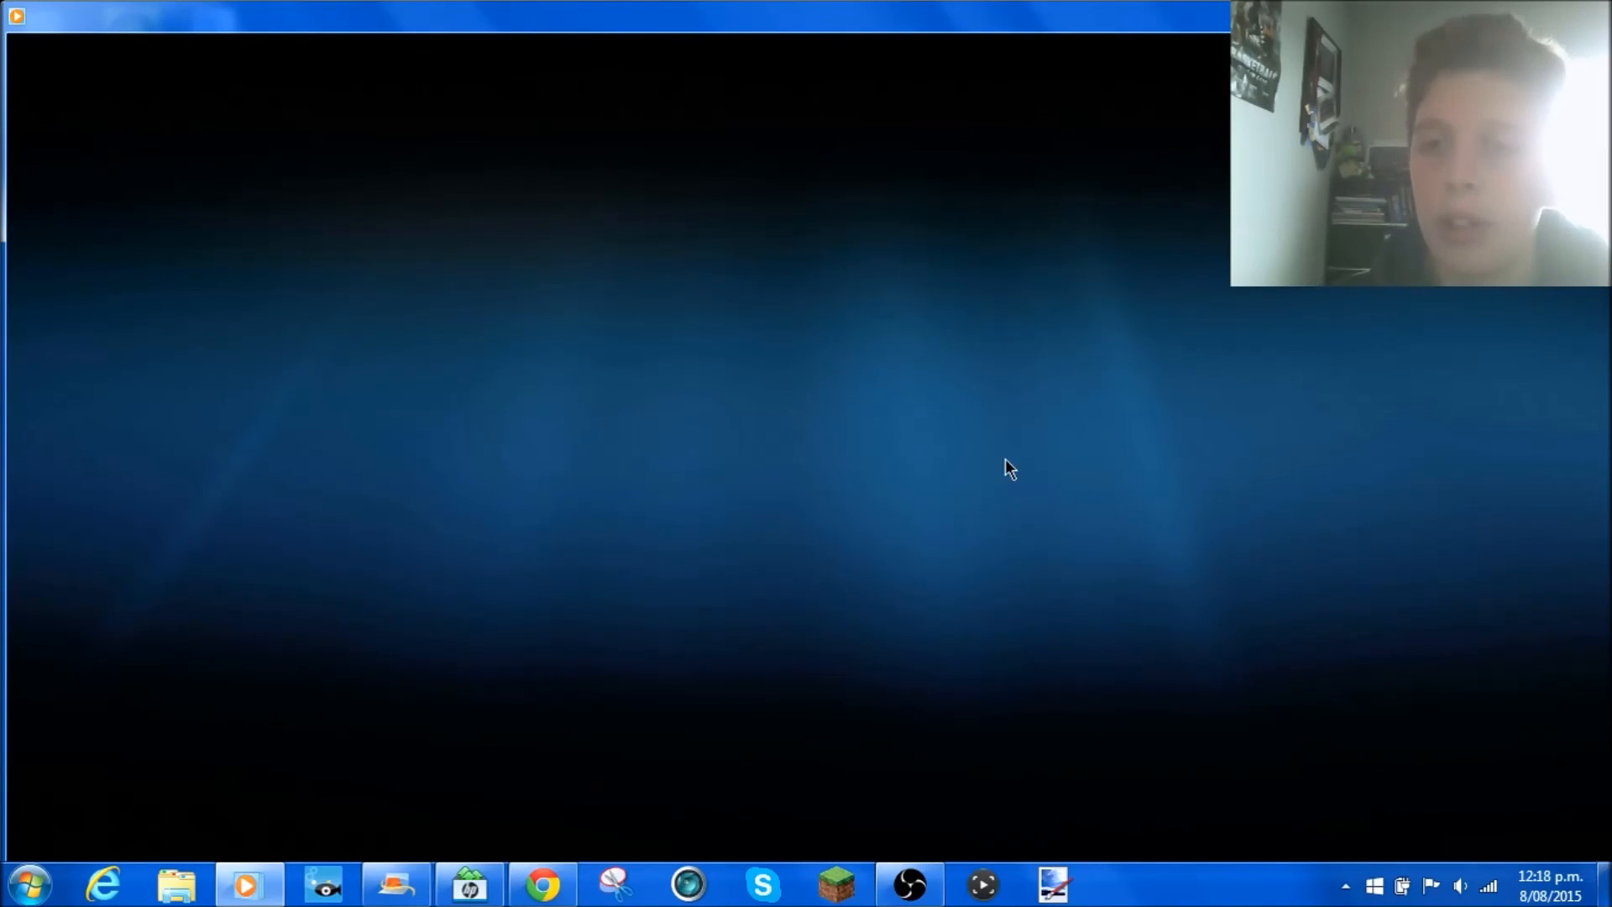
key(ctrl+p)
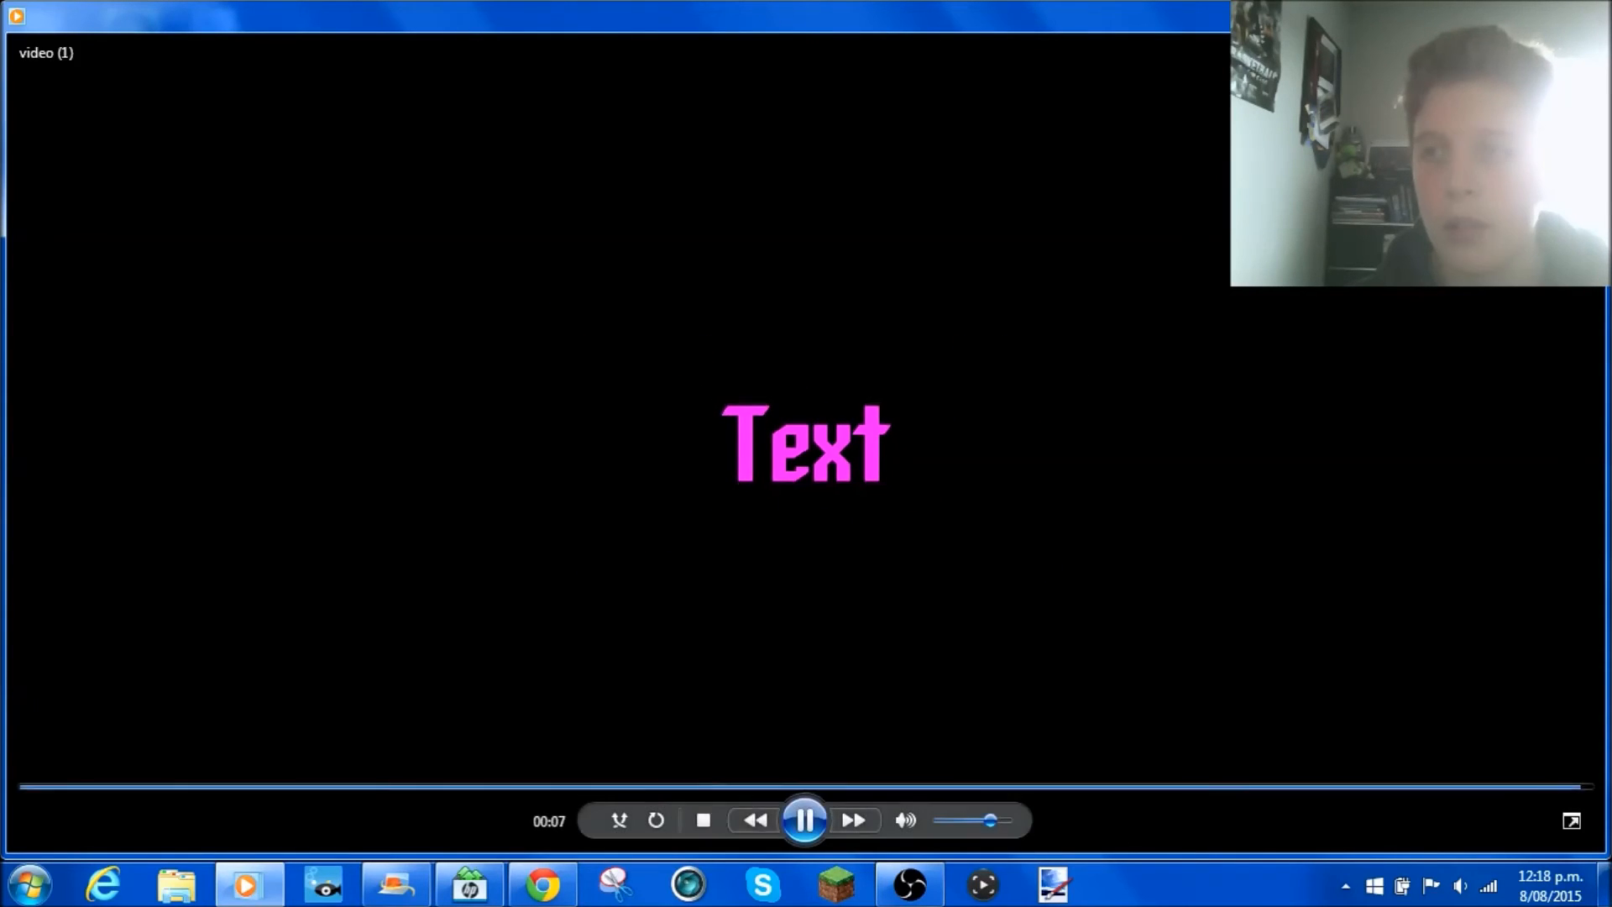
key(alt+F4)
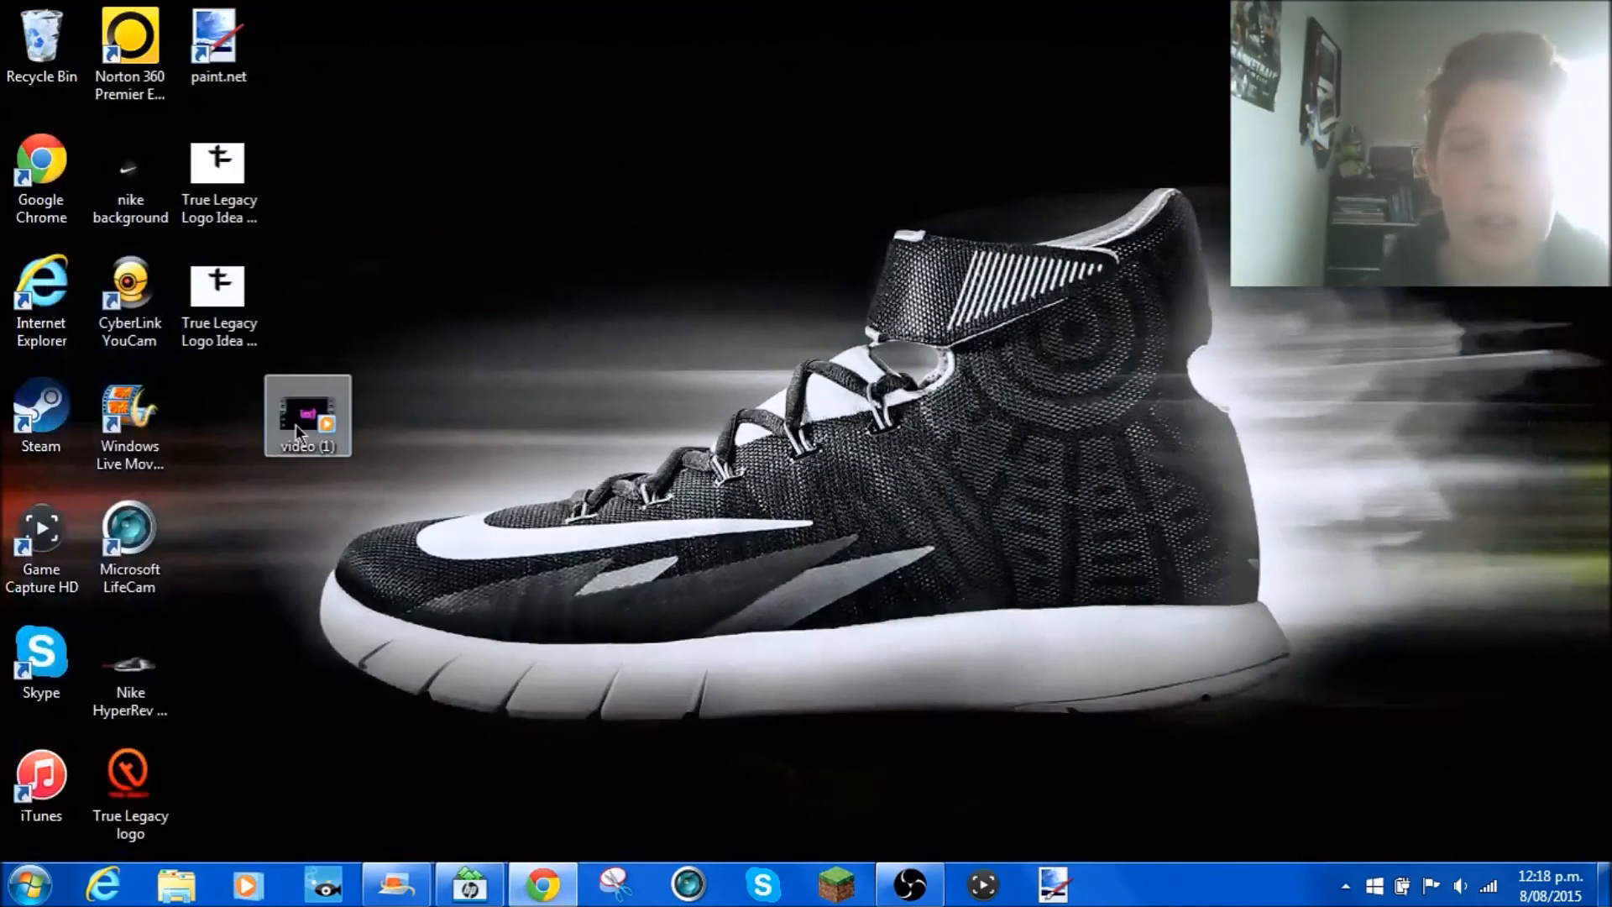
Move the video (1) icon to a free spot near the desktop's upper edge, and add the clip to a new Windows Live Movie Maker project
mouse_move(308, 417)
mouse_down()
mouse_move(415, 176)
mouse_move(429, 80)
mouse_move(397, 46)
mouse_up()
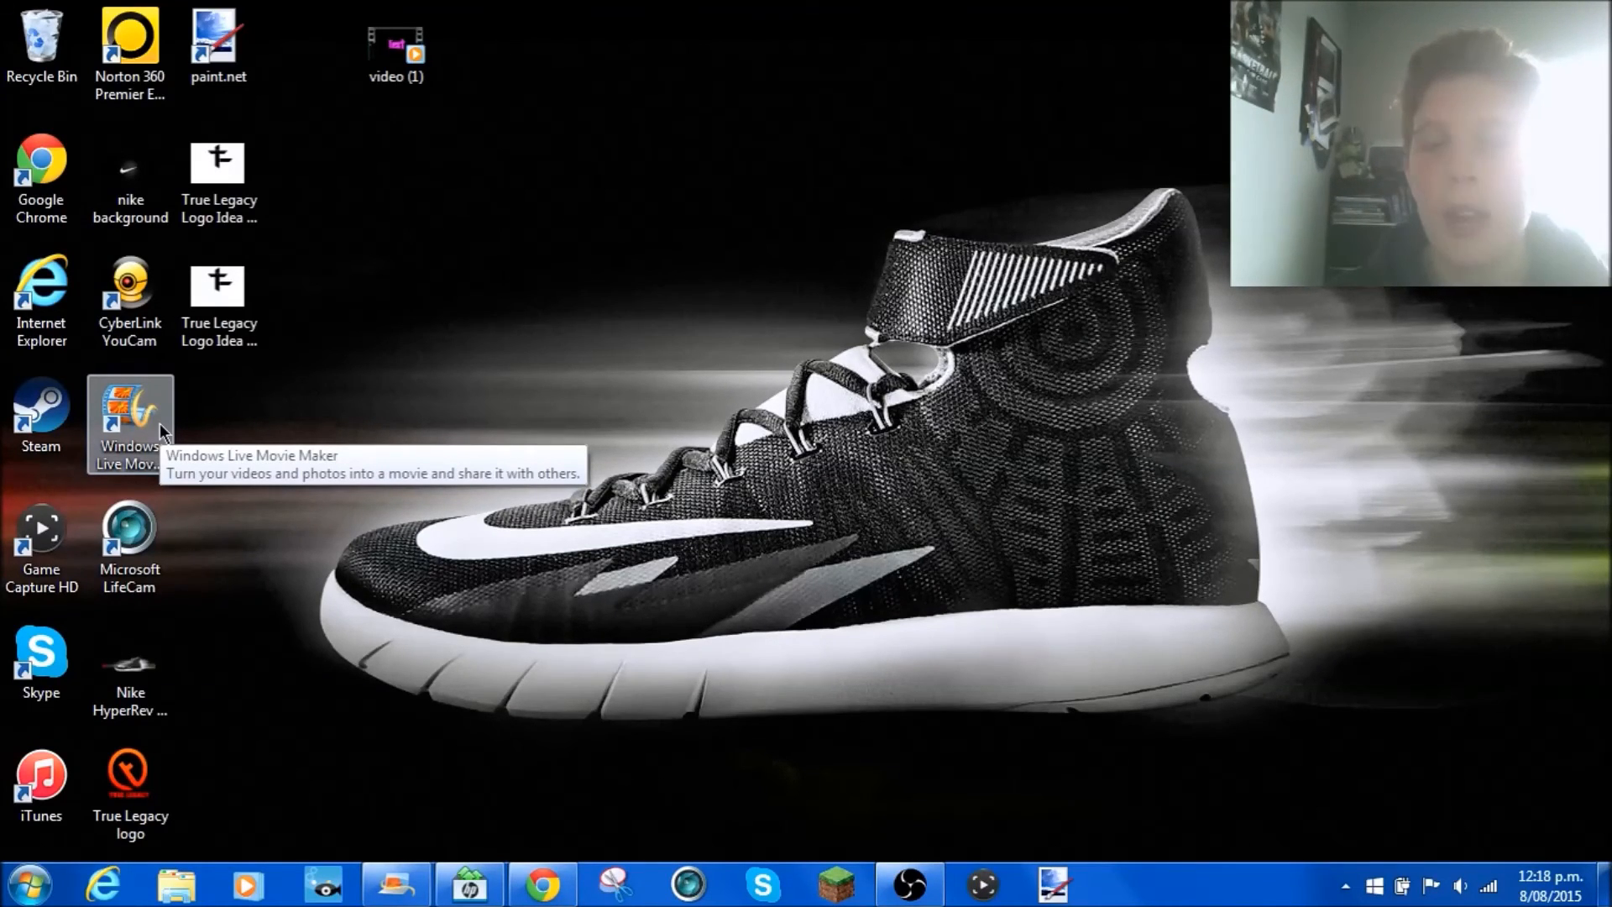
double_click(160, 423)
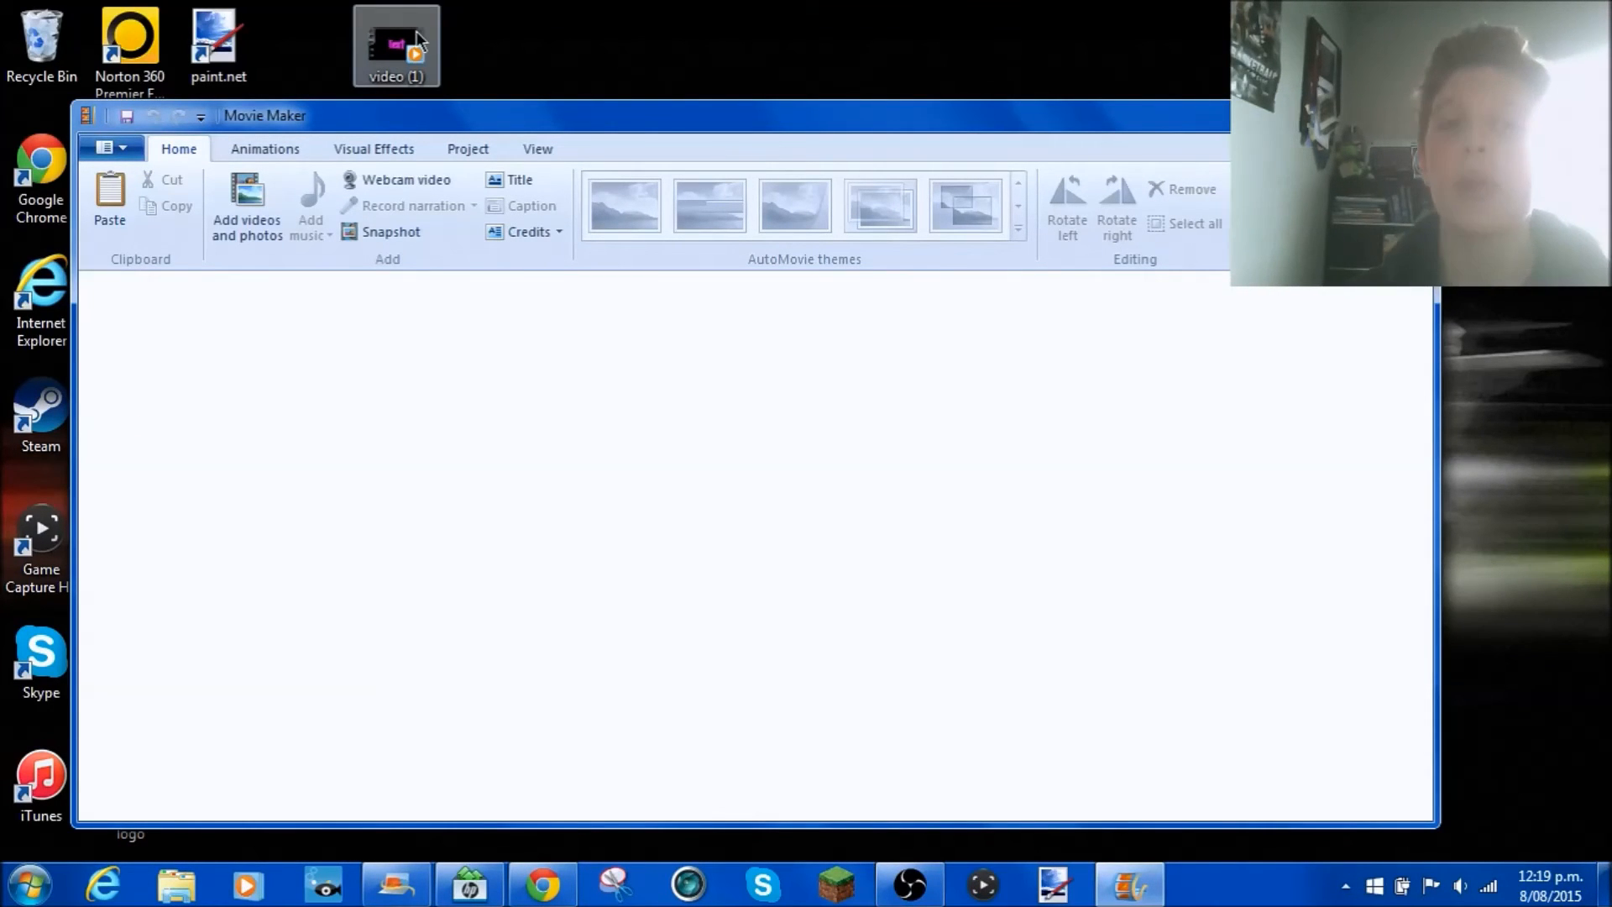
drag(402, 38, 744, 343)
drag(859, 411, 940, 517)
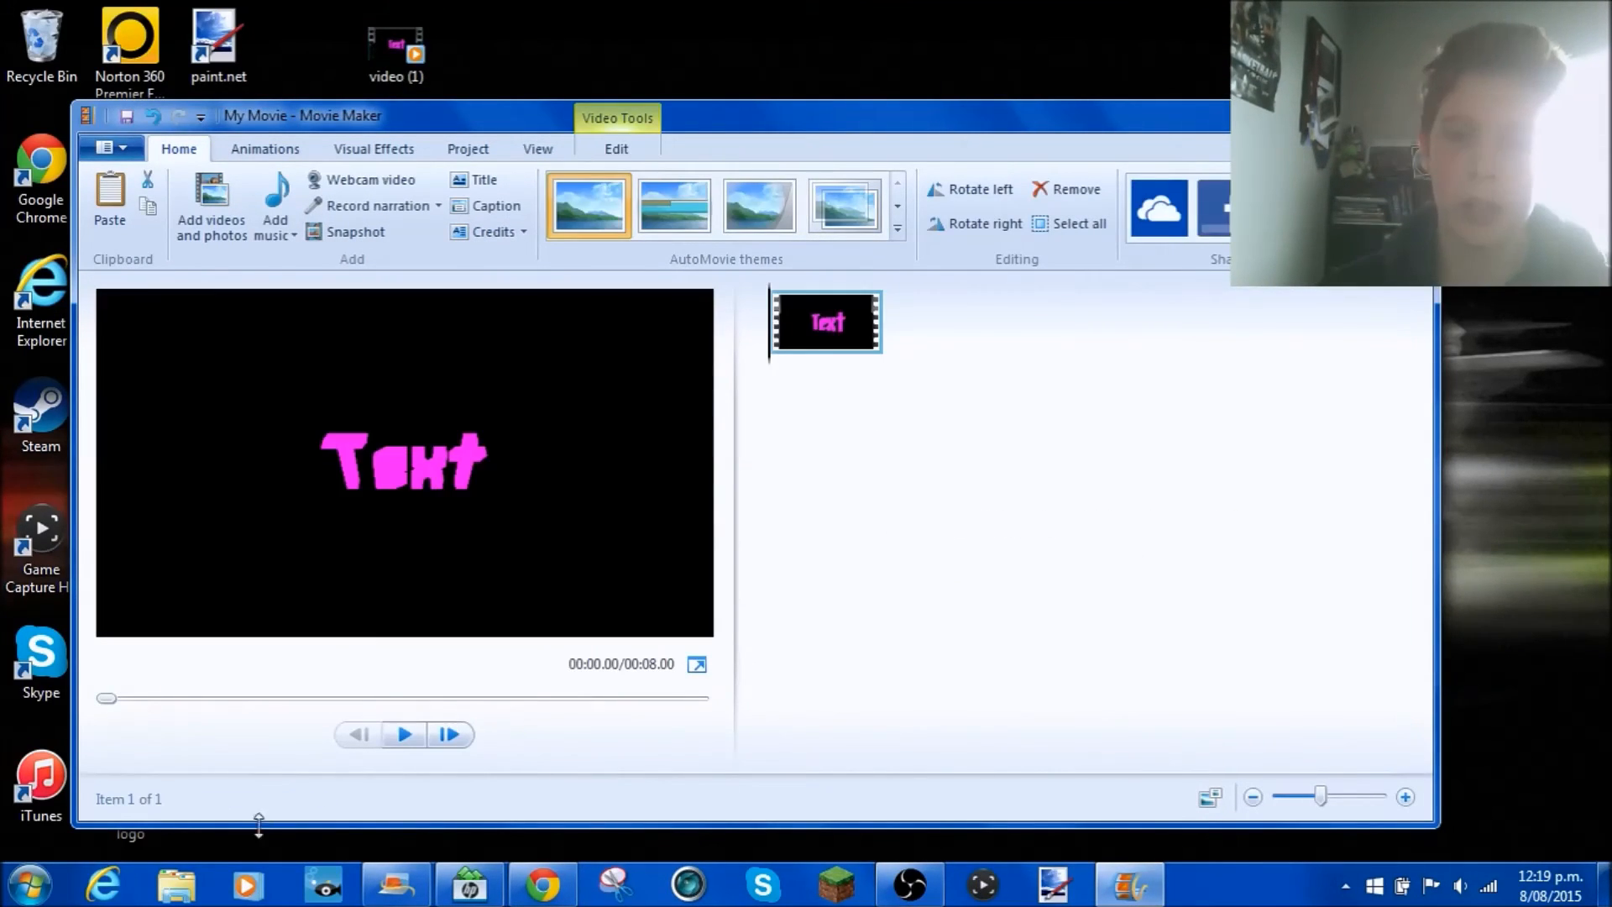
Preview the clip from its beginning, pause it, and return the playhead to the start
mouse_move(768, 346)
mouse_down()
mouse_move(886, 361)
mouse_move(750, 372)
mouse_up()
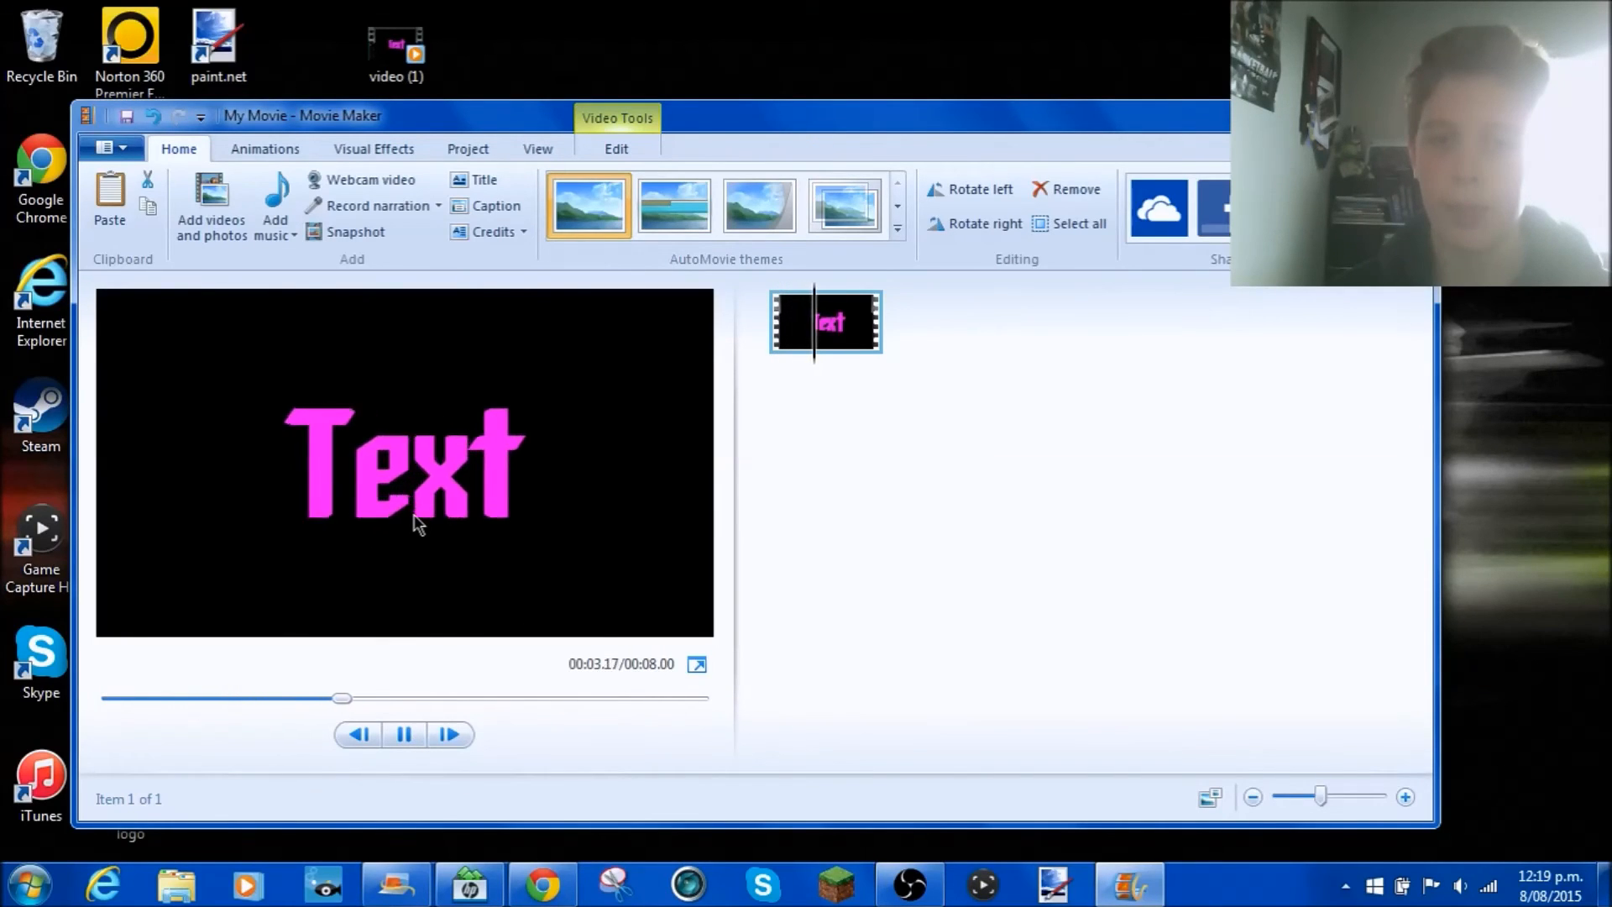
click(410, 734)
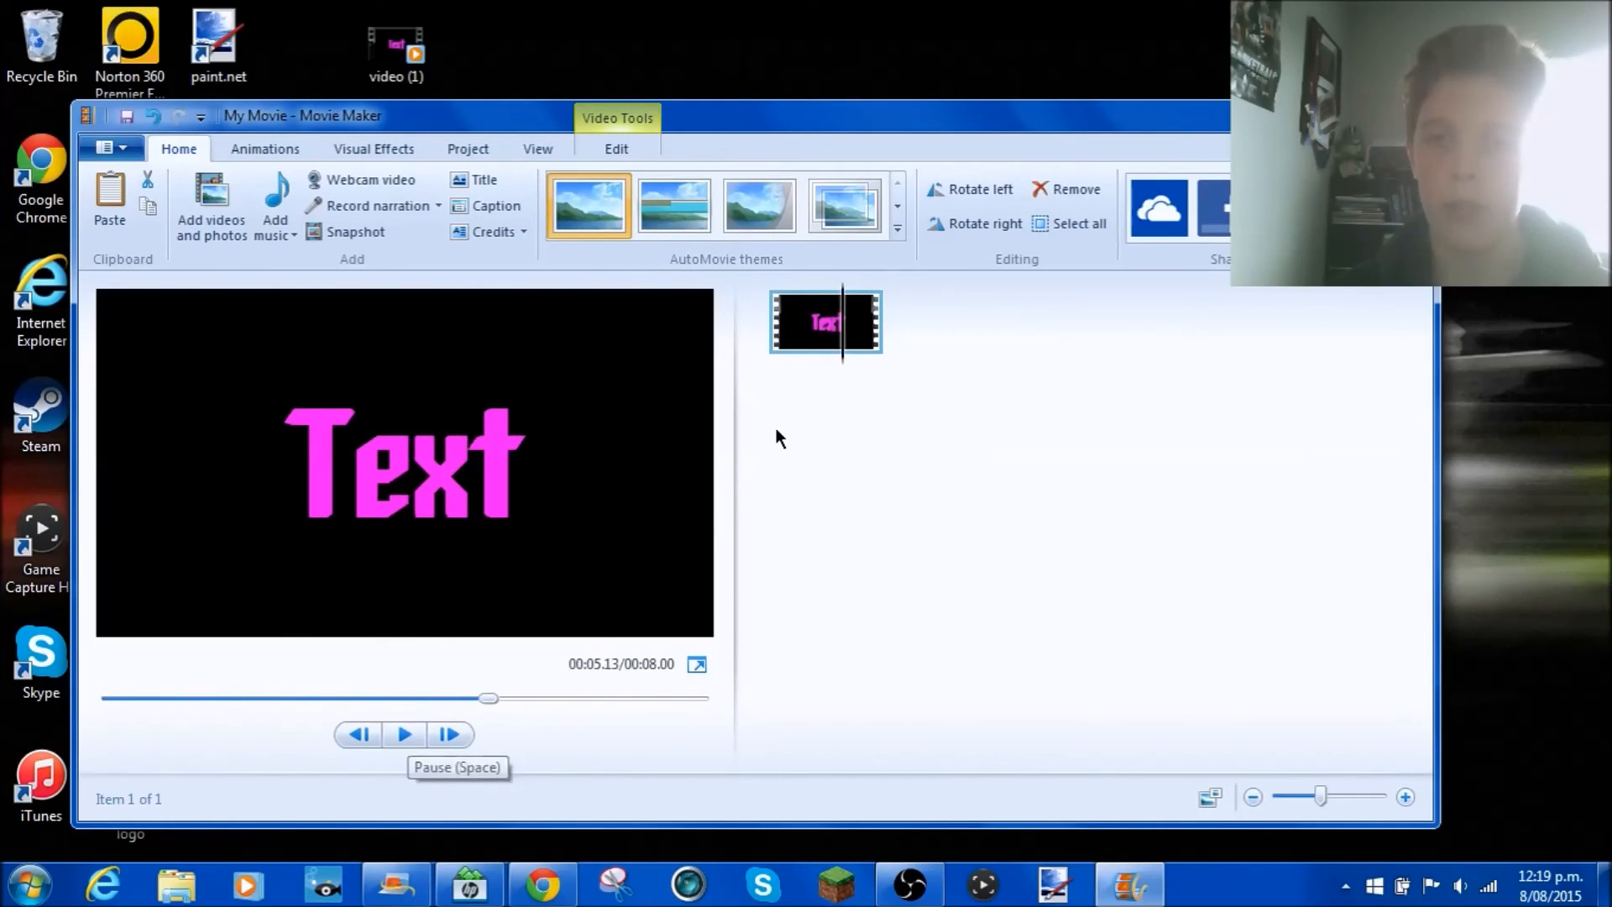
drag(843, 345, 745, 358)
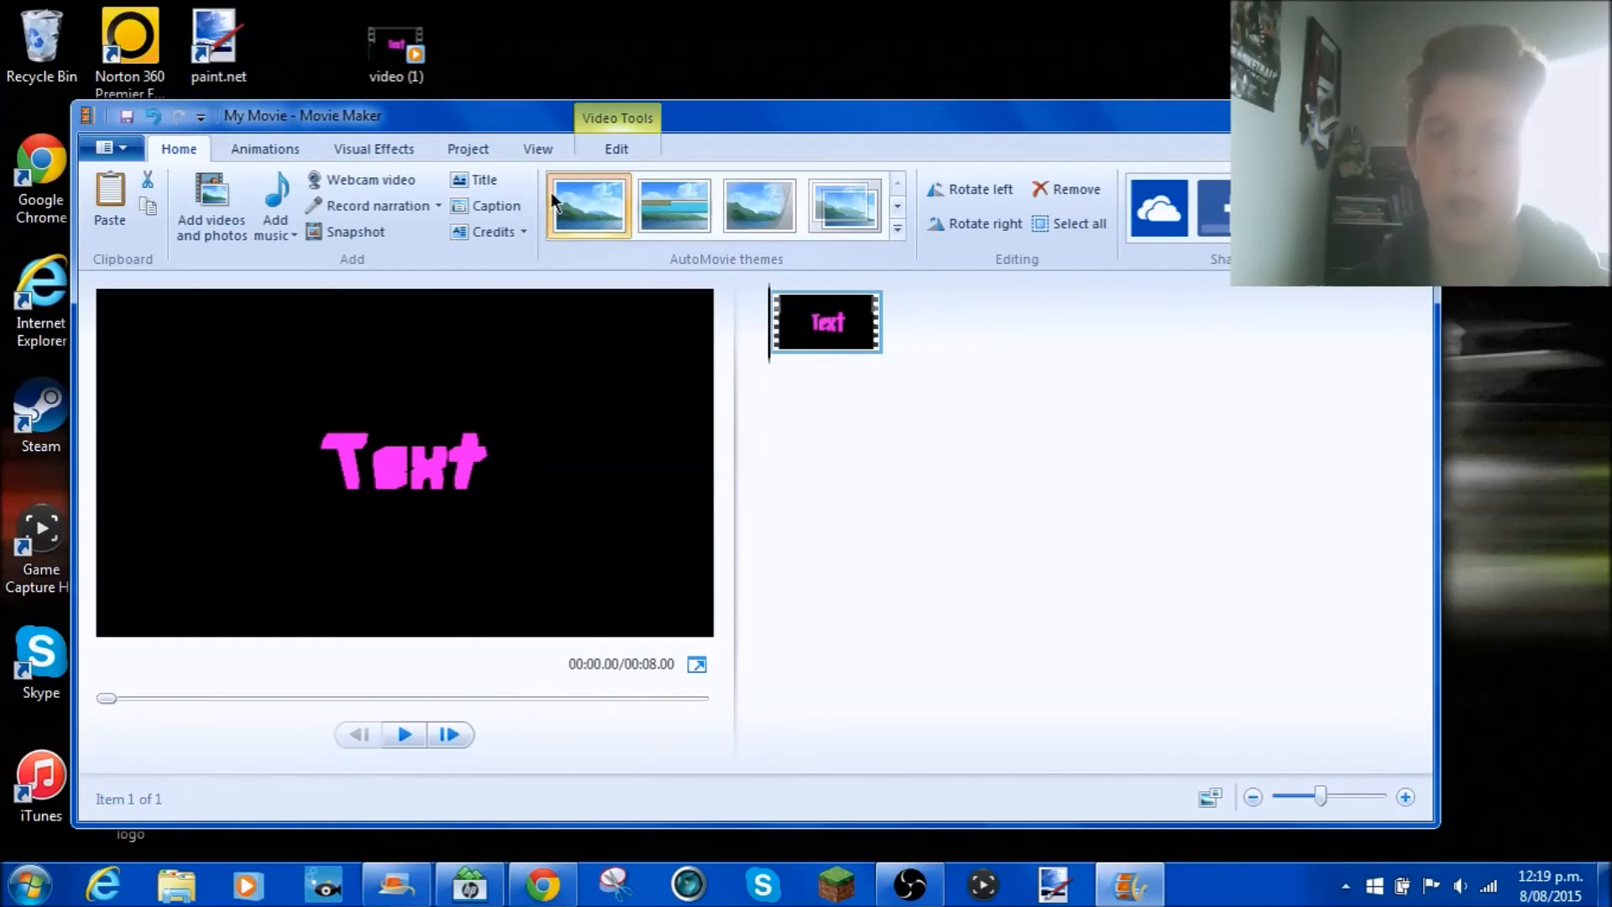
Open the file picker for adding music from the PC to the movie
click(275, 233)
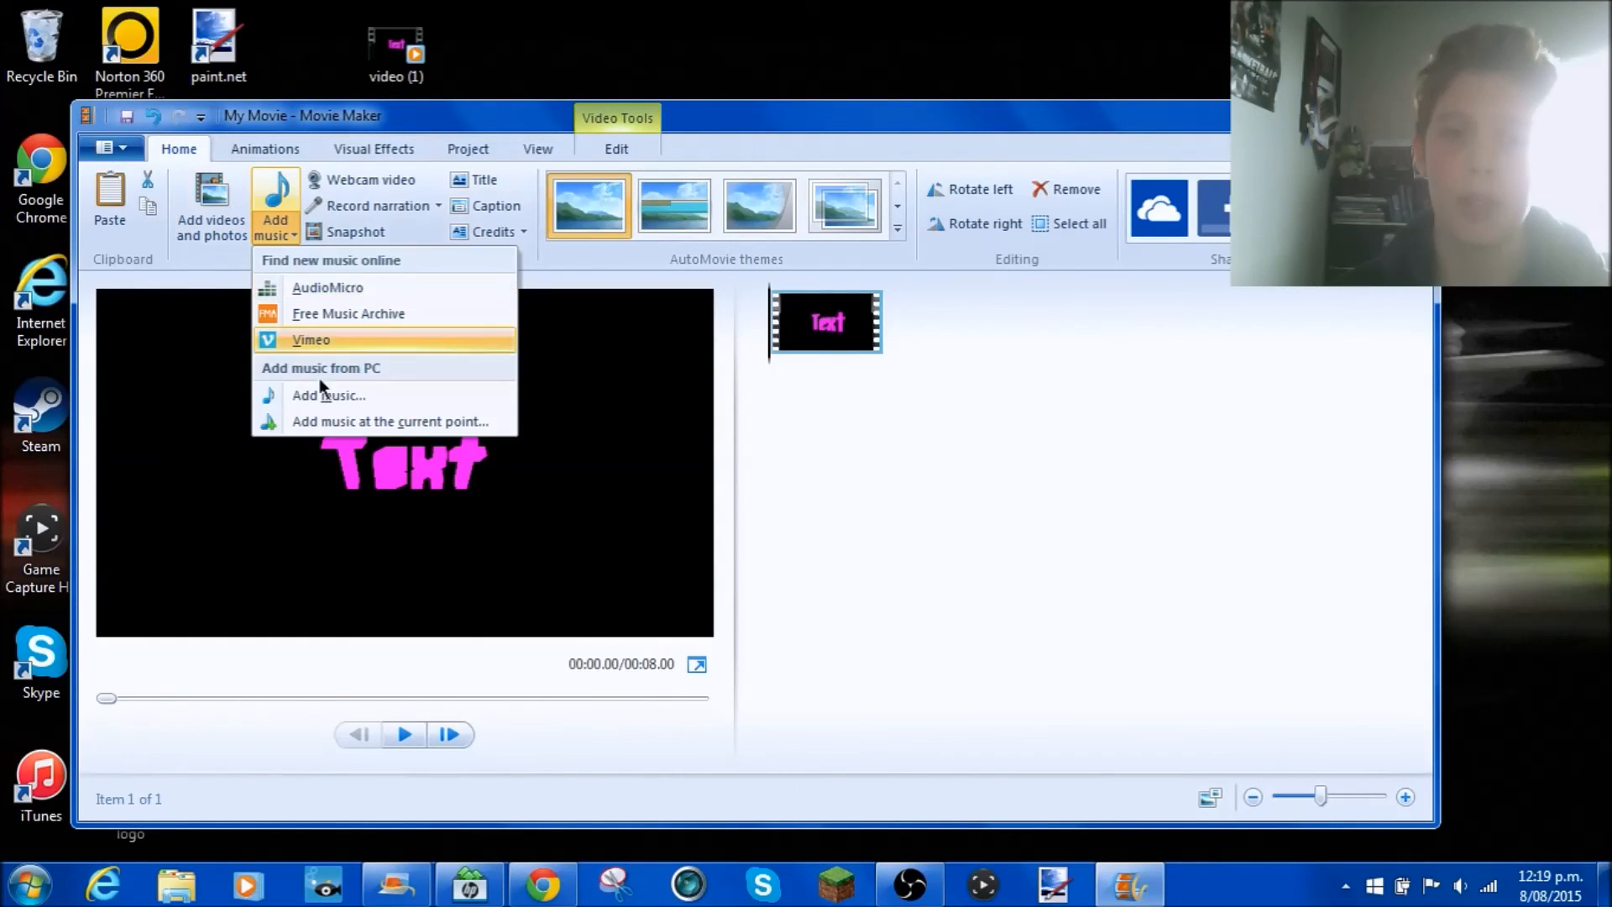
click(334, 417)
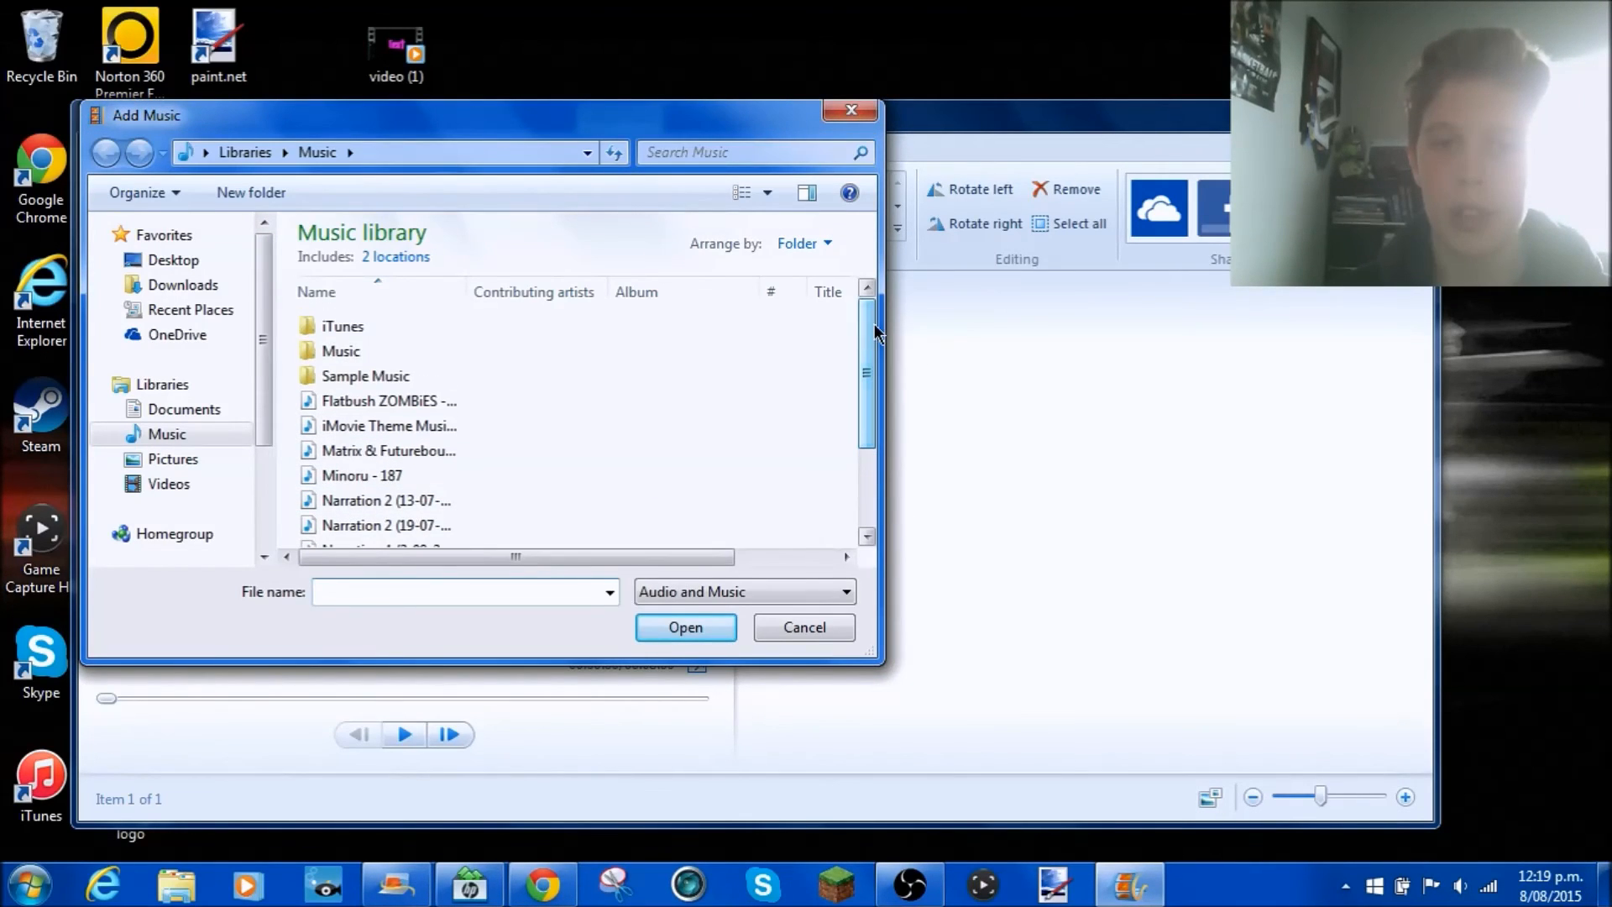
click(324, 328)
double_click(324, 328)
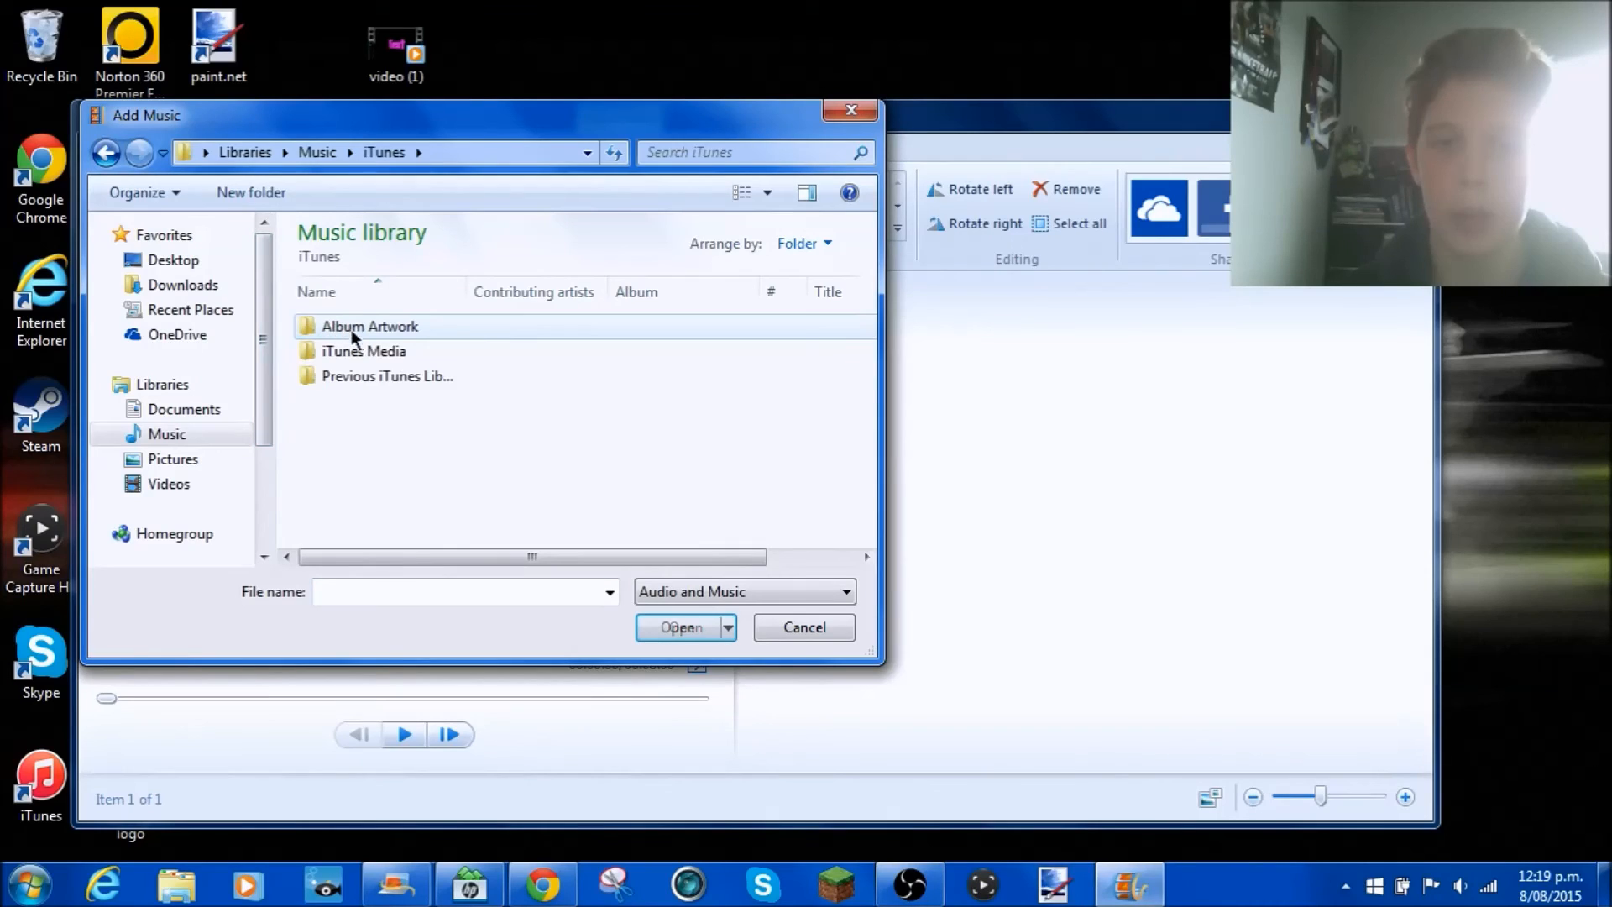
double_click(369, 351)
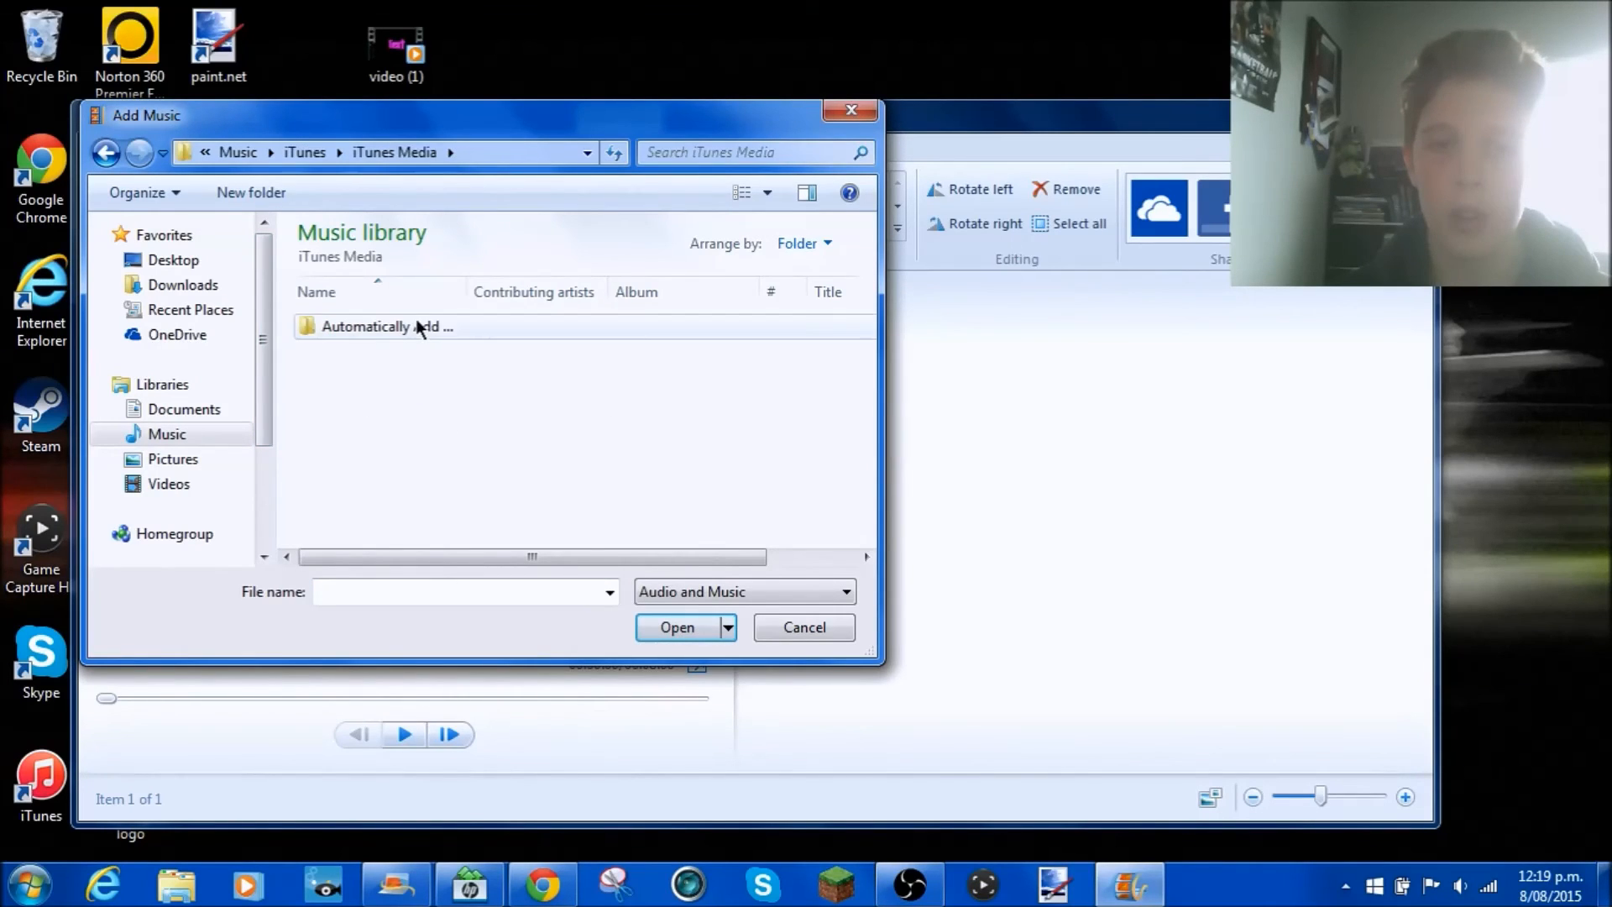
double_click(416, 326)
click(107, 152)
click(106, 153)
click(107, 152)
Add the Timeflies Tuesday track from the Music library to the movie
drag(871, 394, 883, 471)
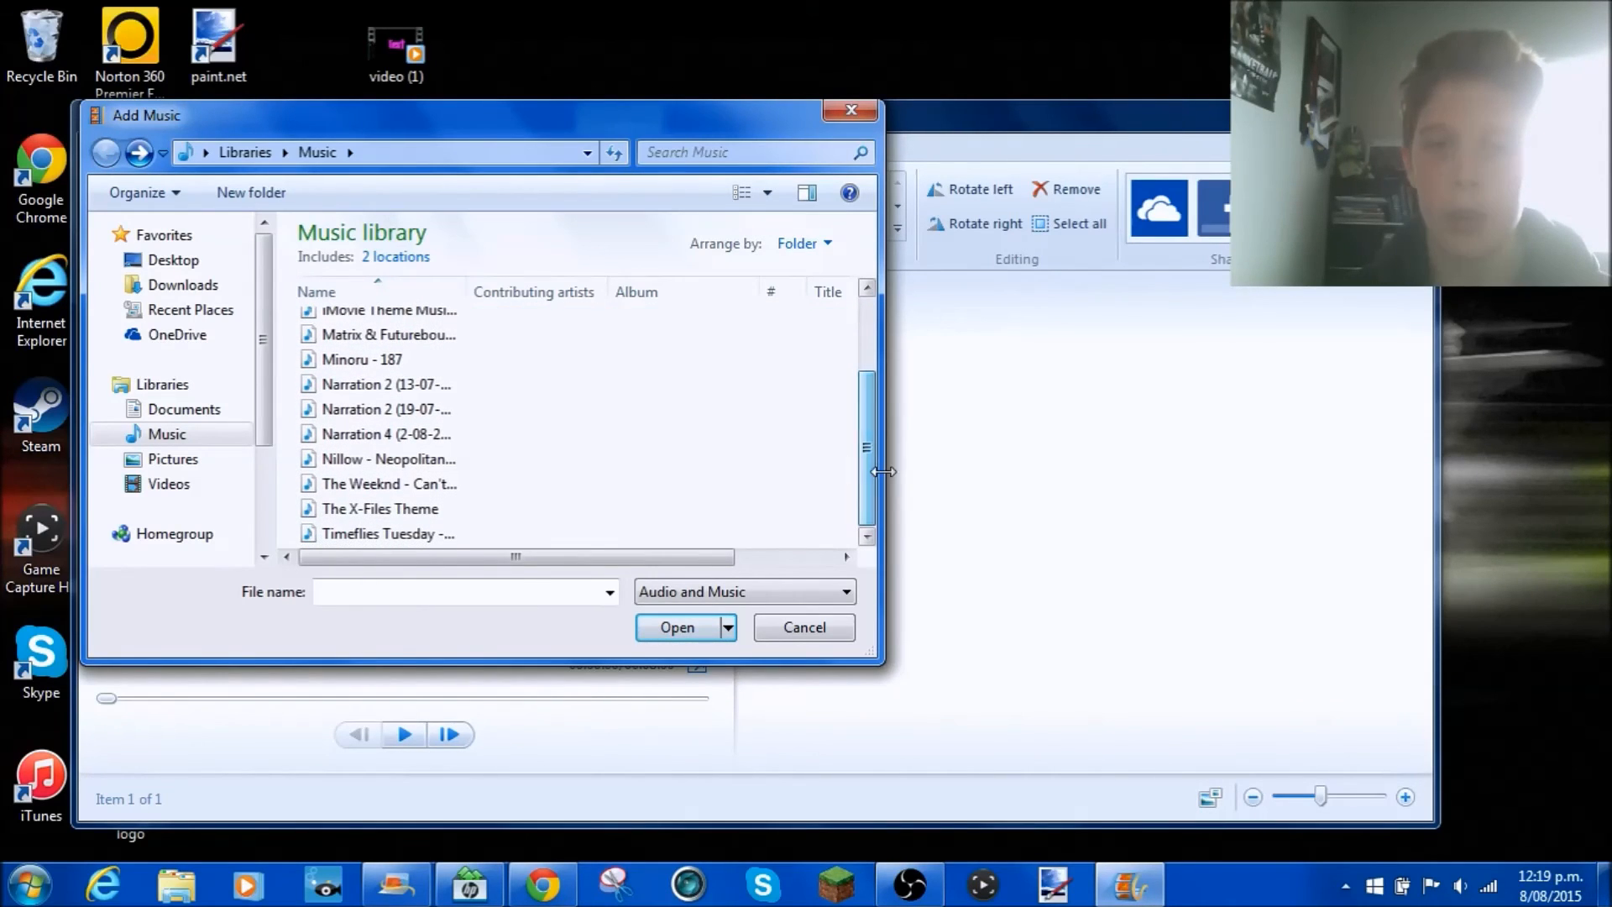
double_click(421, 534)
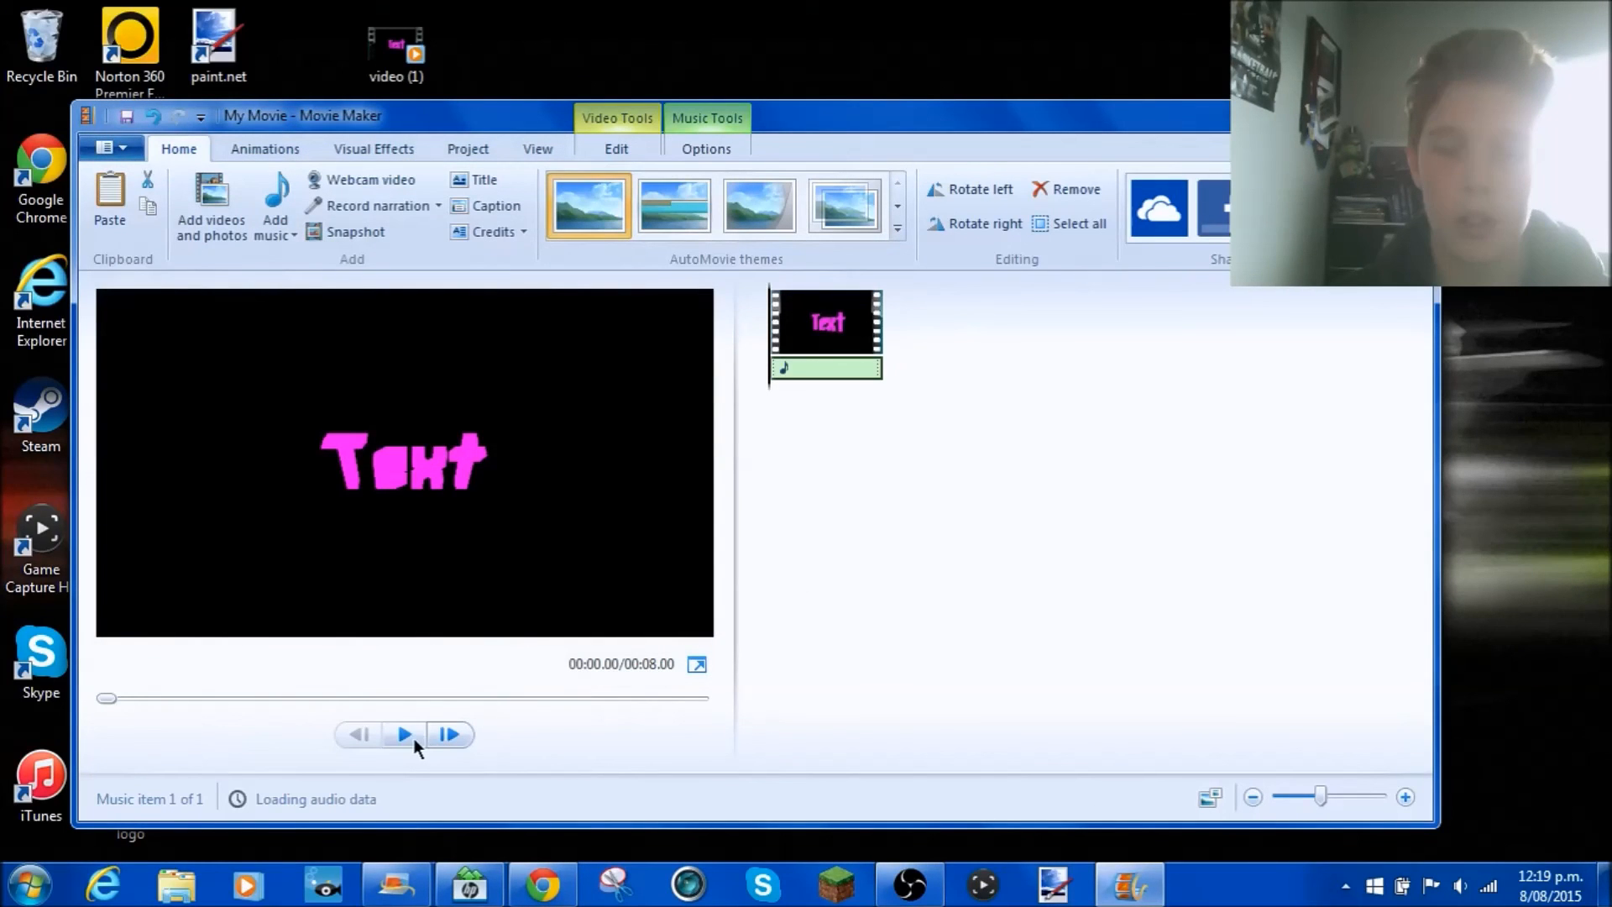
Preview the movie together with the added music and pause playback
click(411, 730)
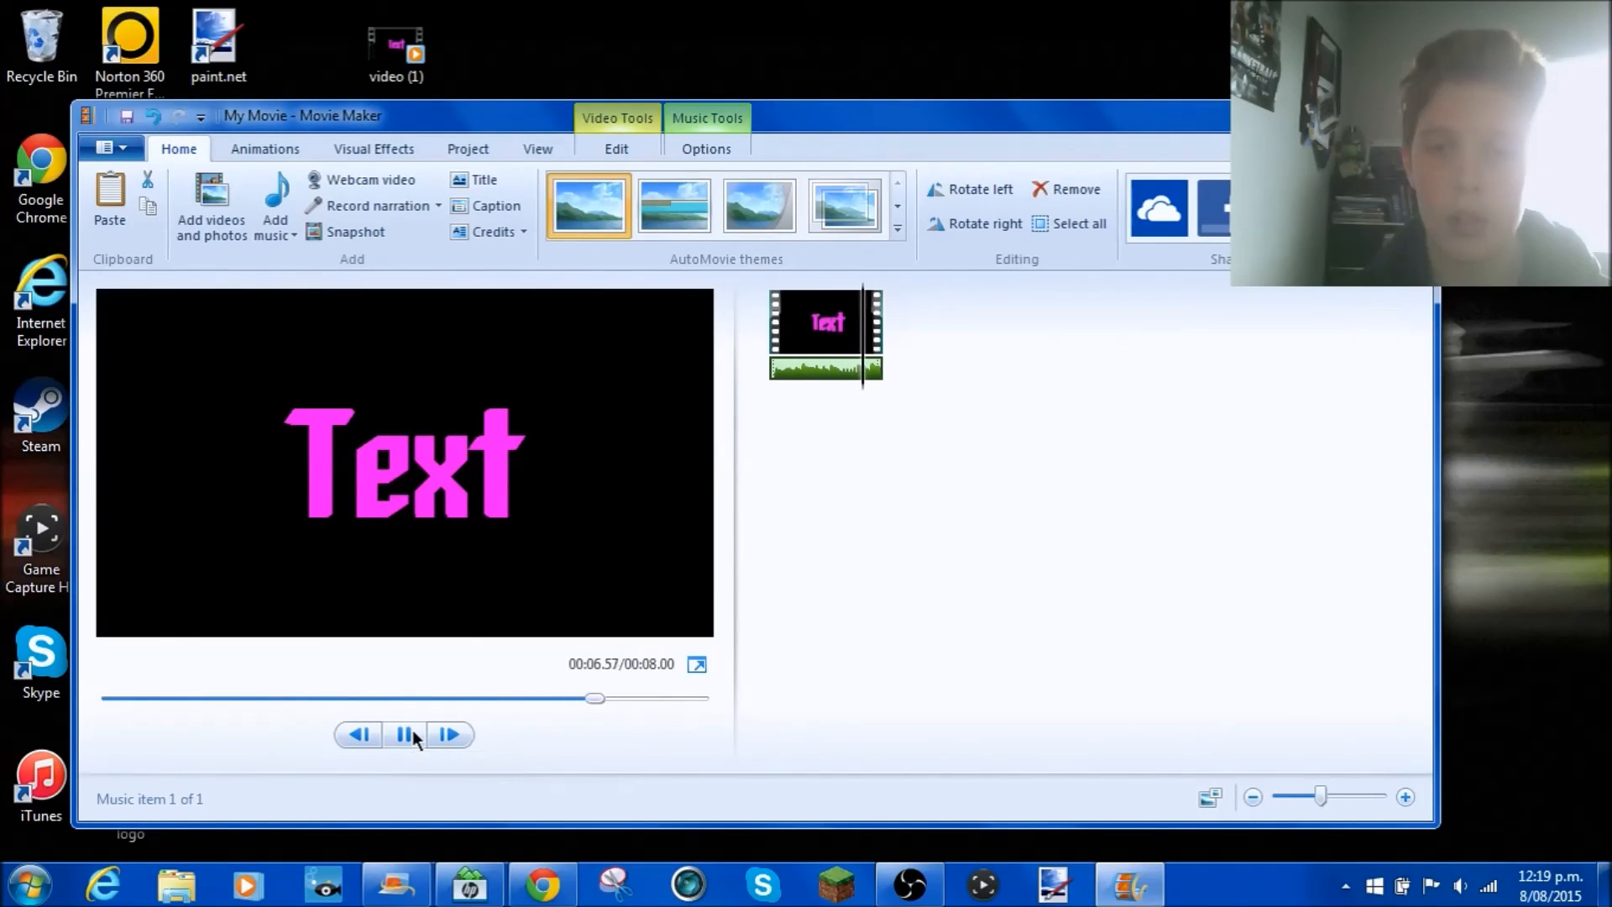
click(411, 729)
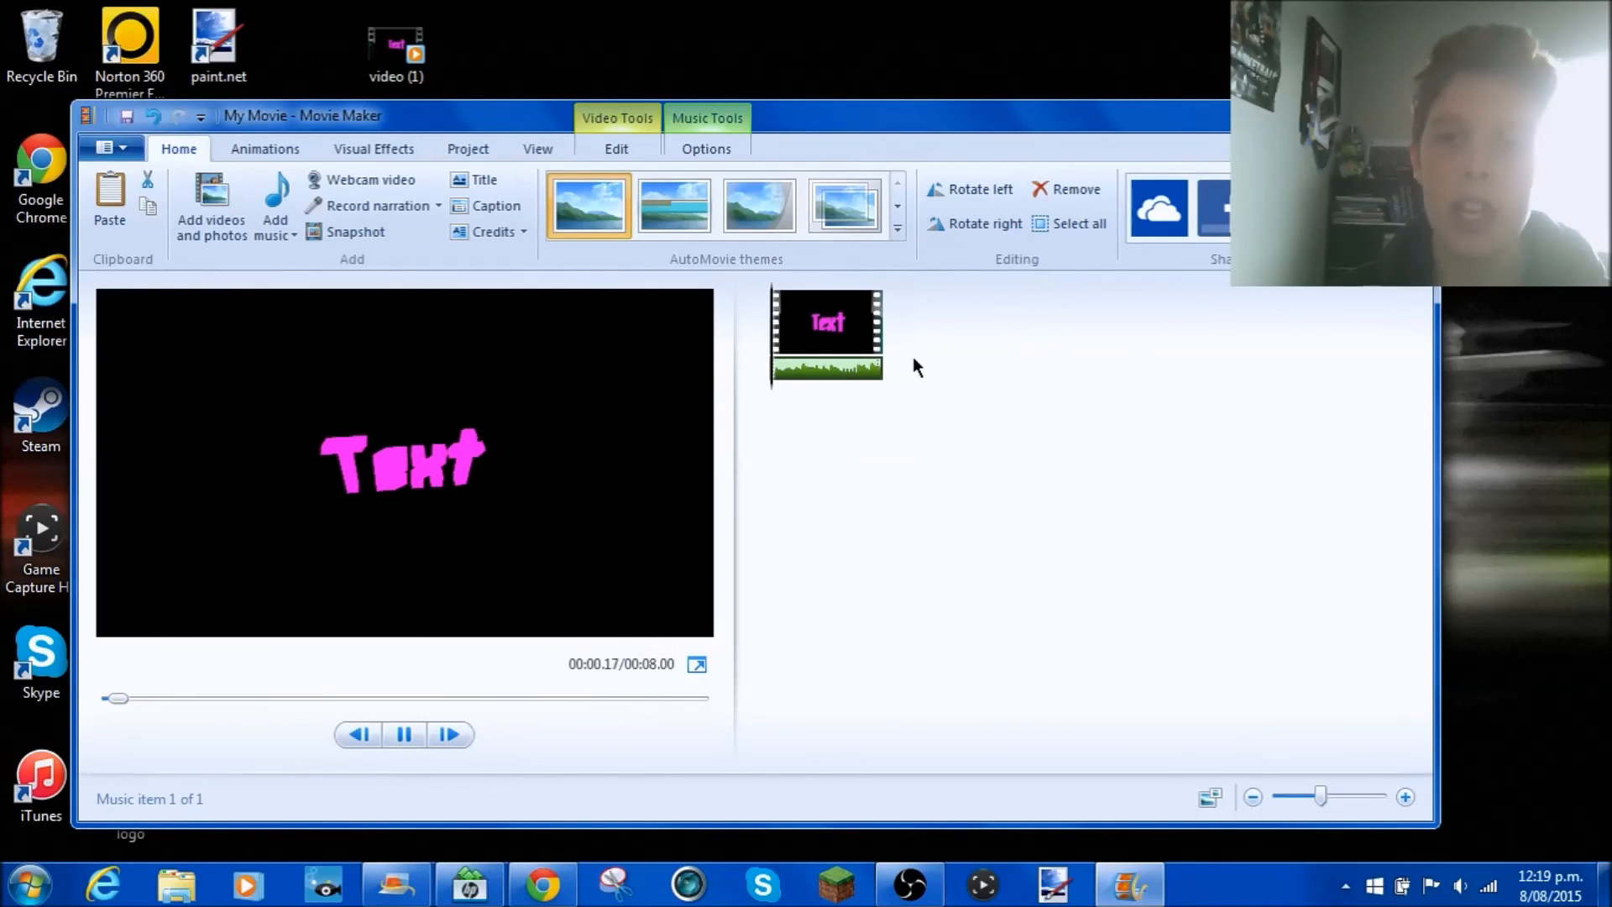
click(417, 740)
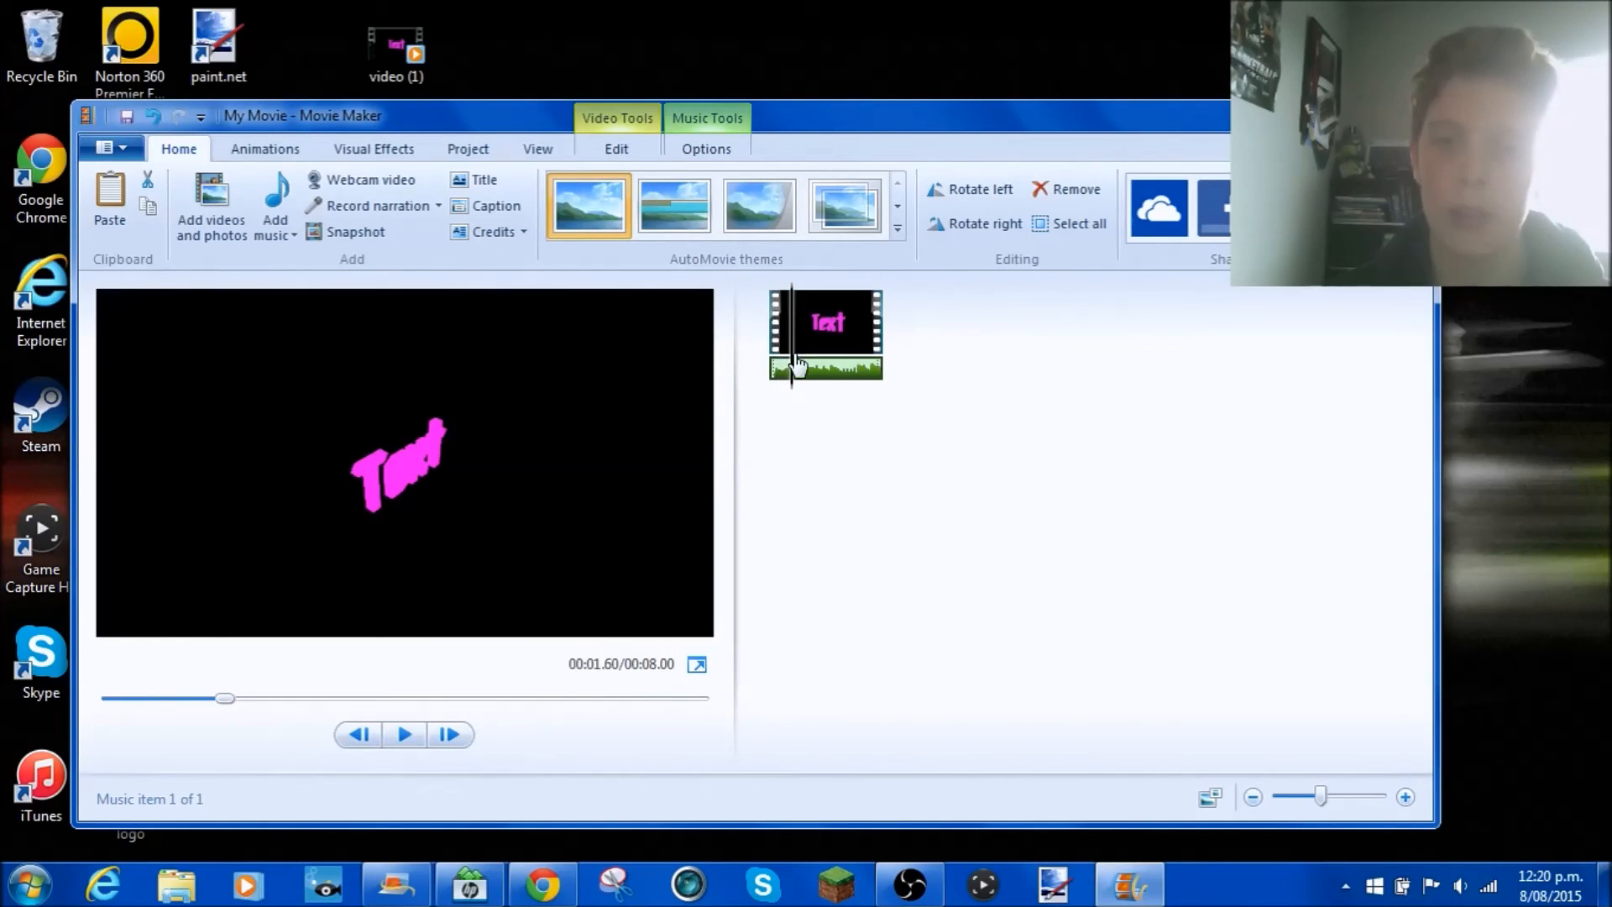
Return the playhead to the start, set the music's start point to 20 seconds, and preview the movie with it
click(767, 370)
click(695, 151)
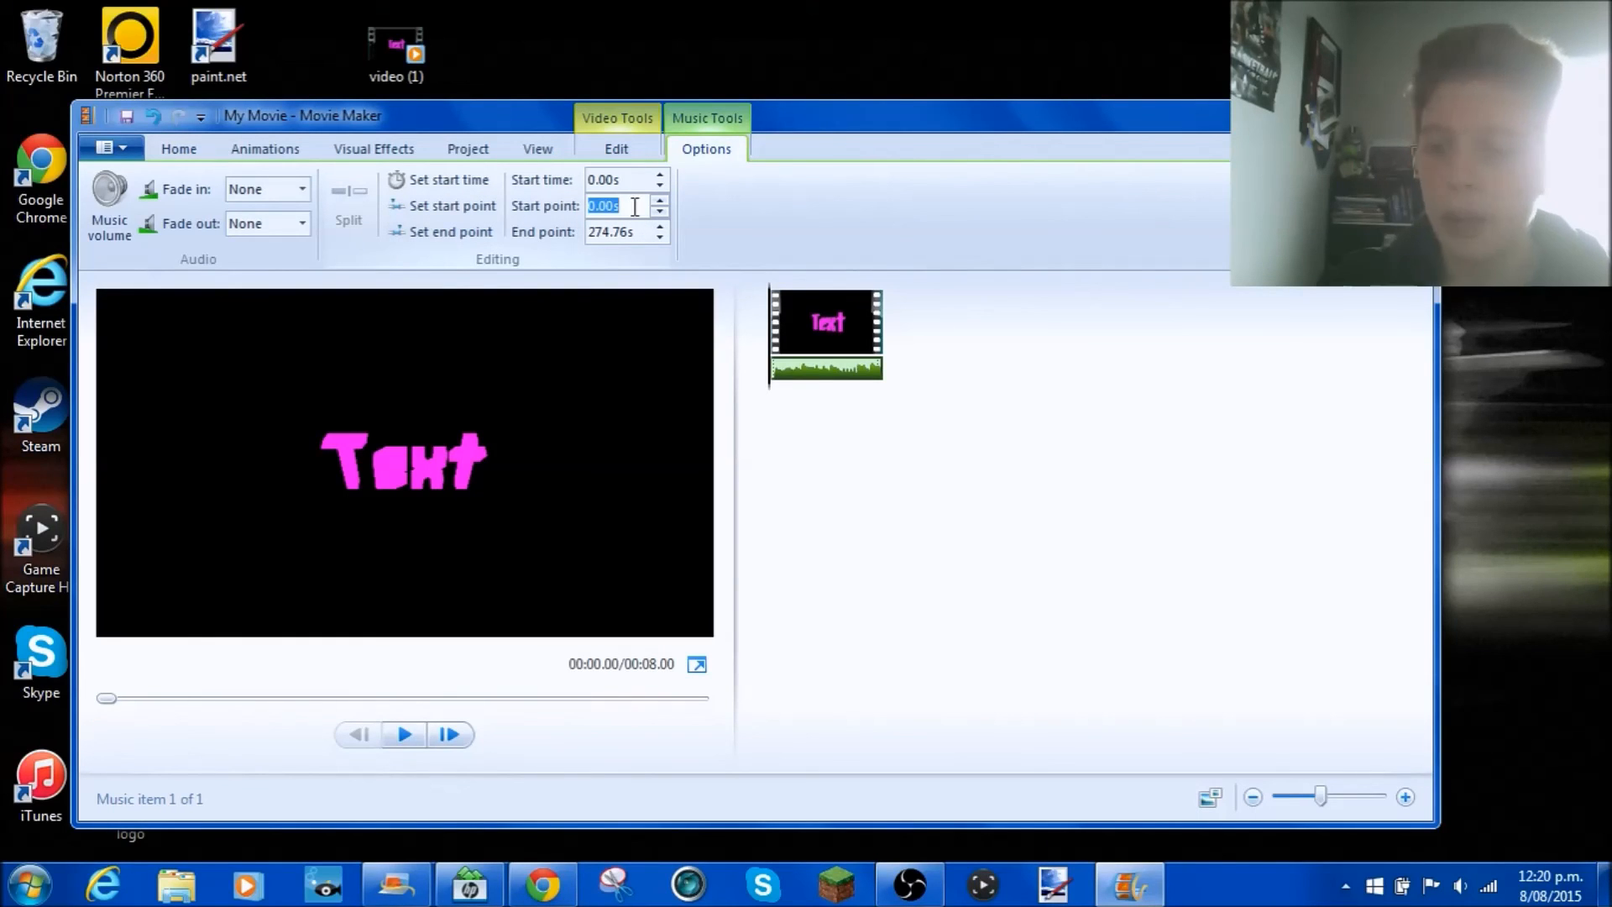
click(635, 207)
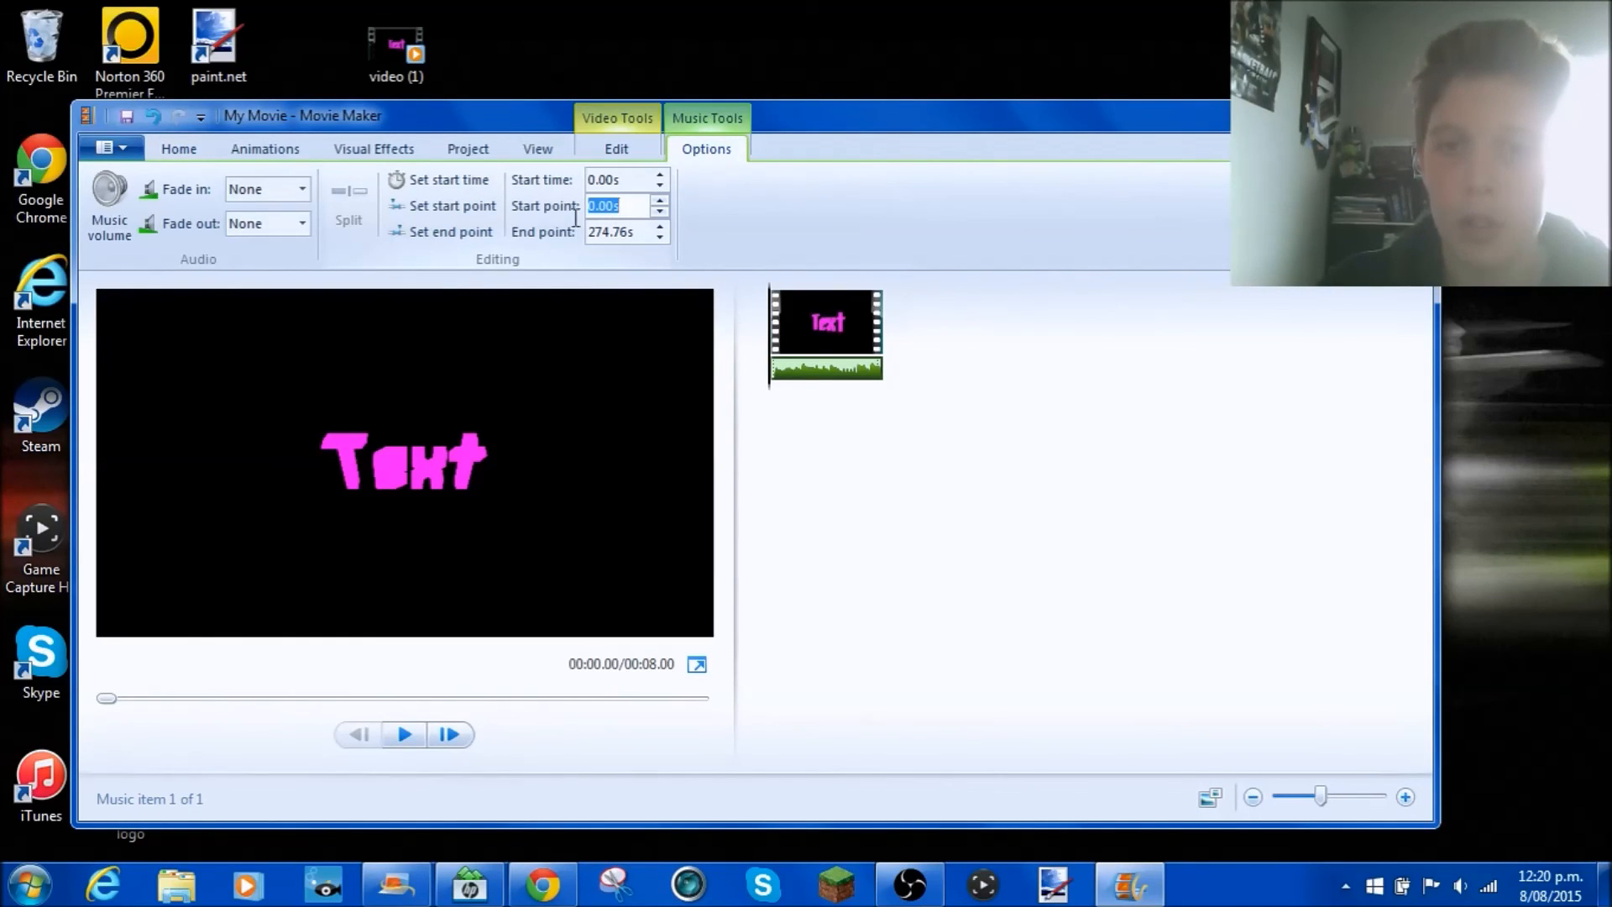
text(20)
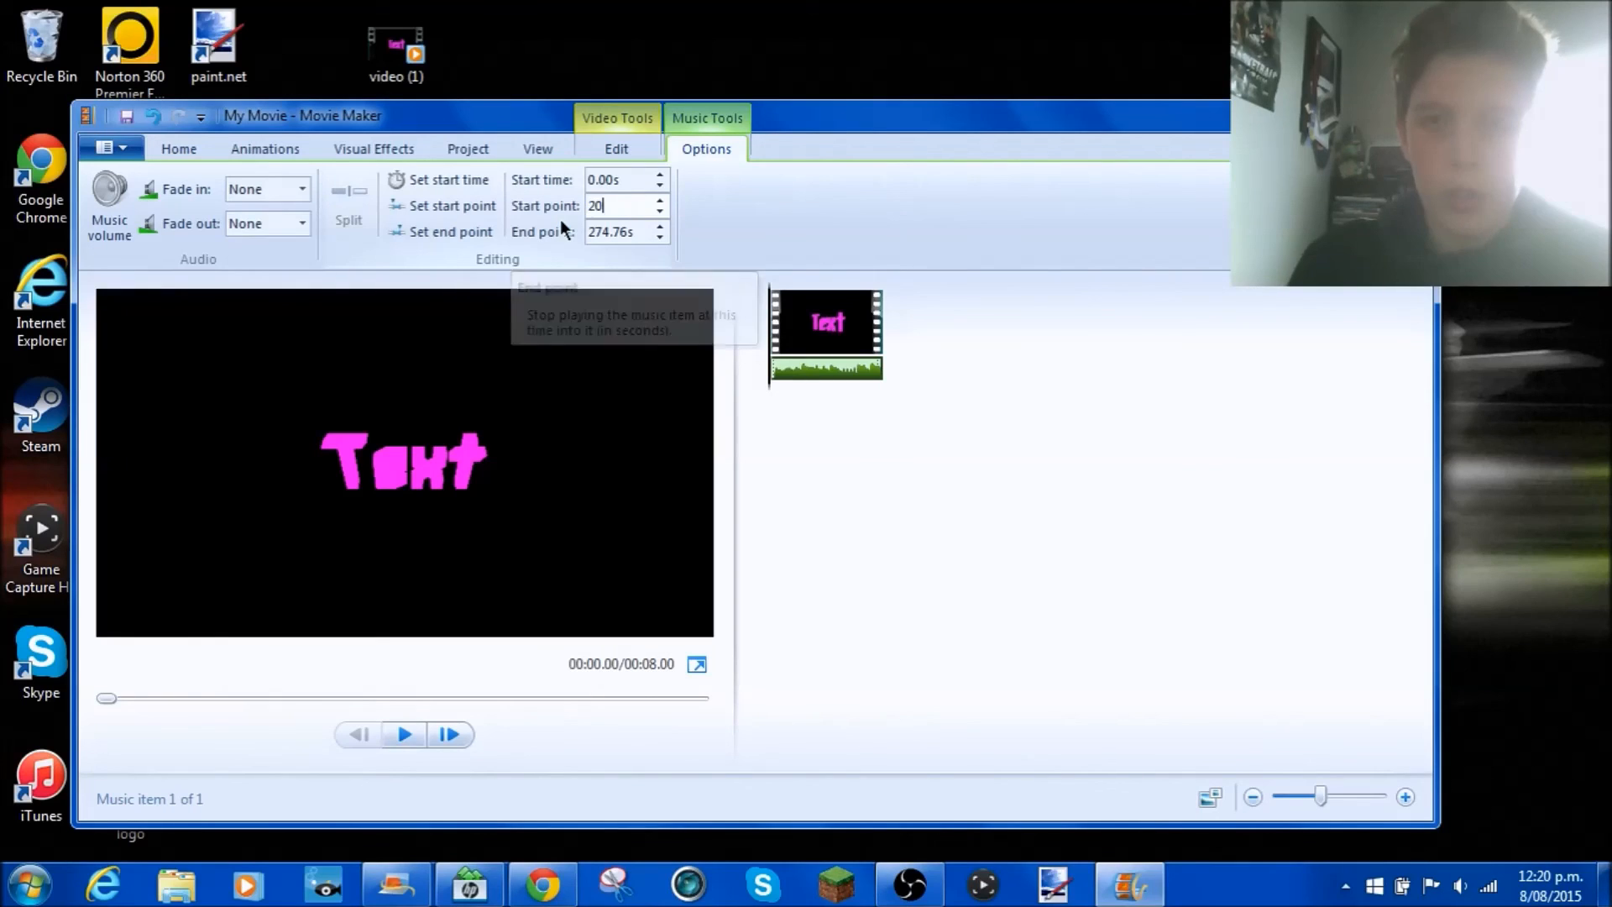
click(403, 734)
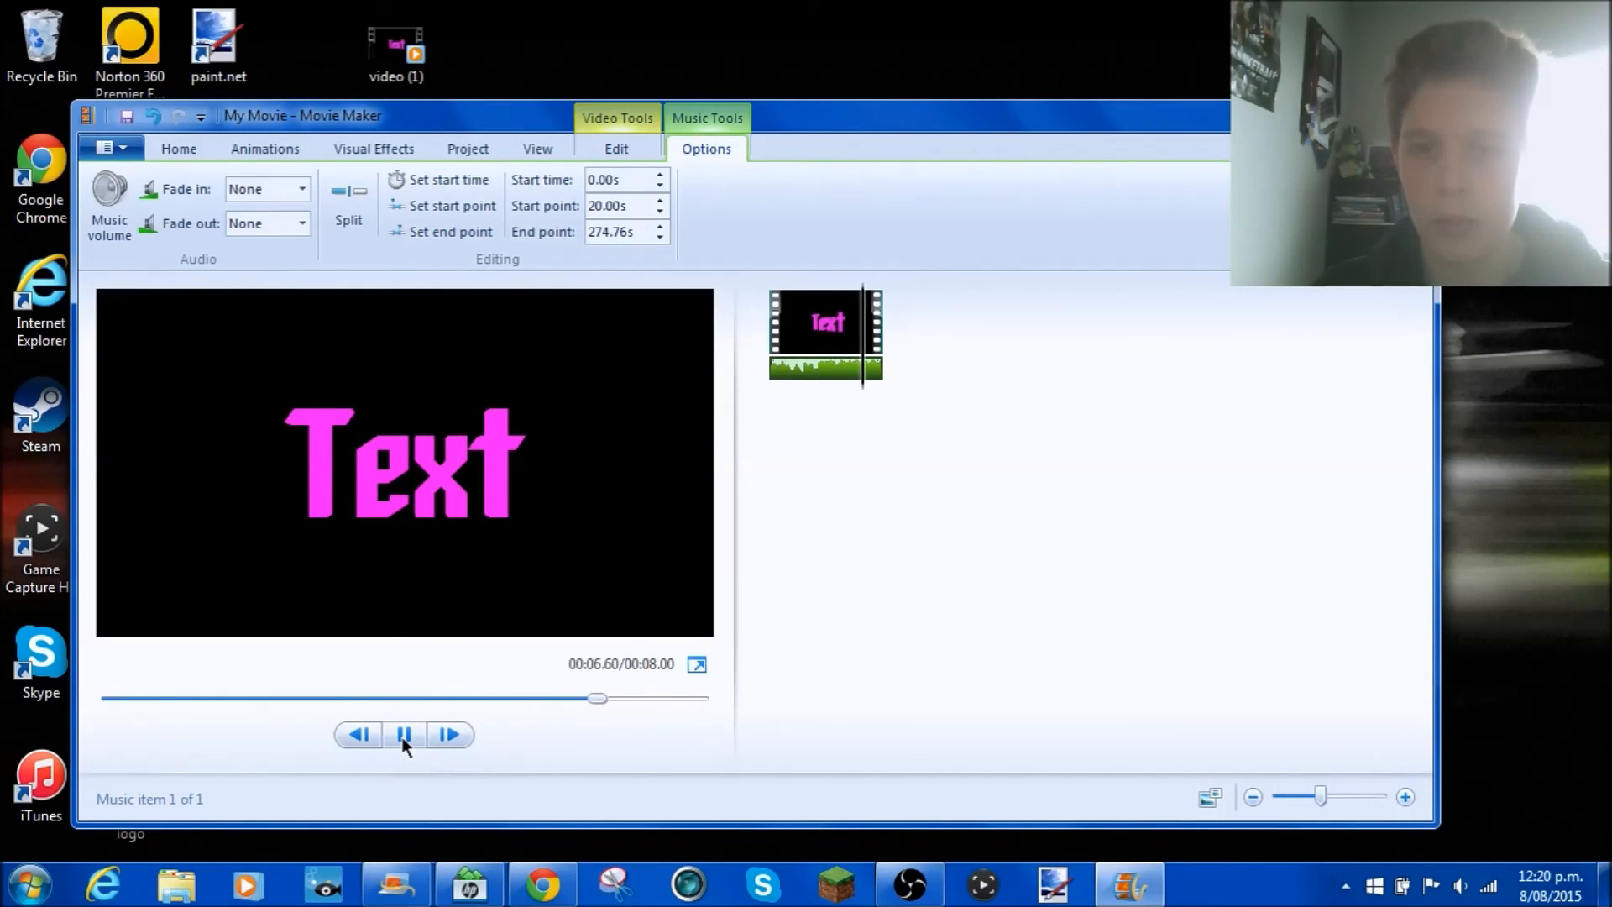
click(404, 736)
Set the music's start point to 17 seconds and play the movie to check the timing
click(856, 363)
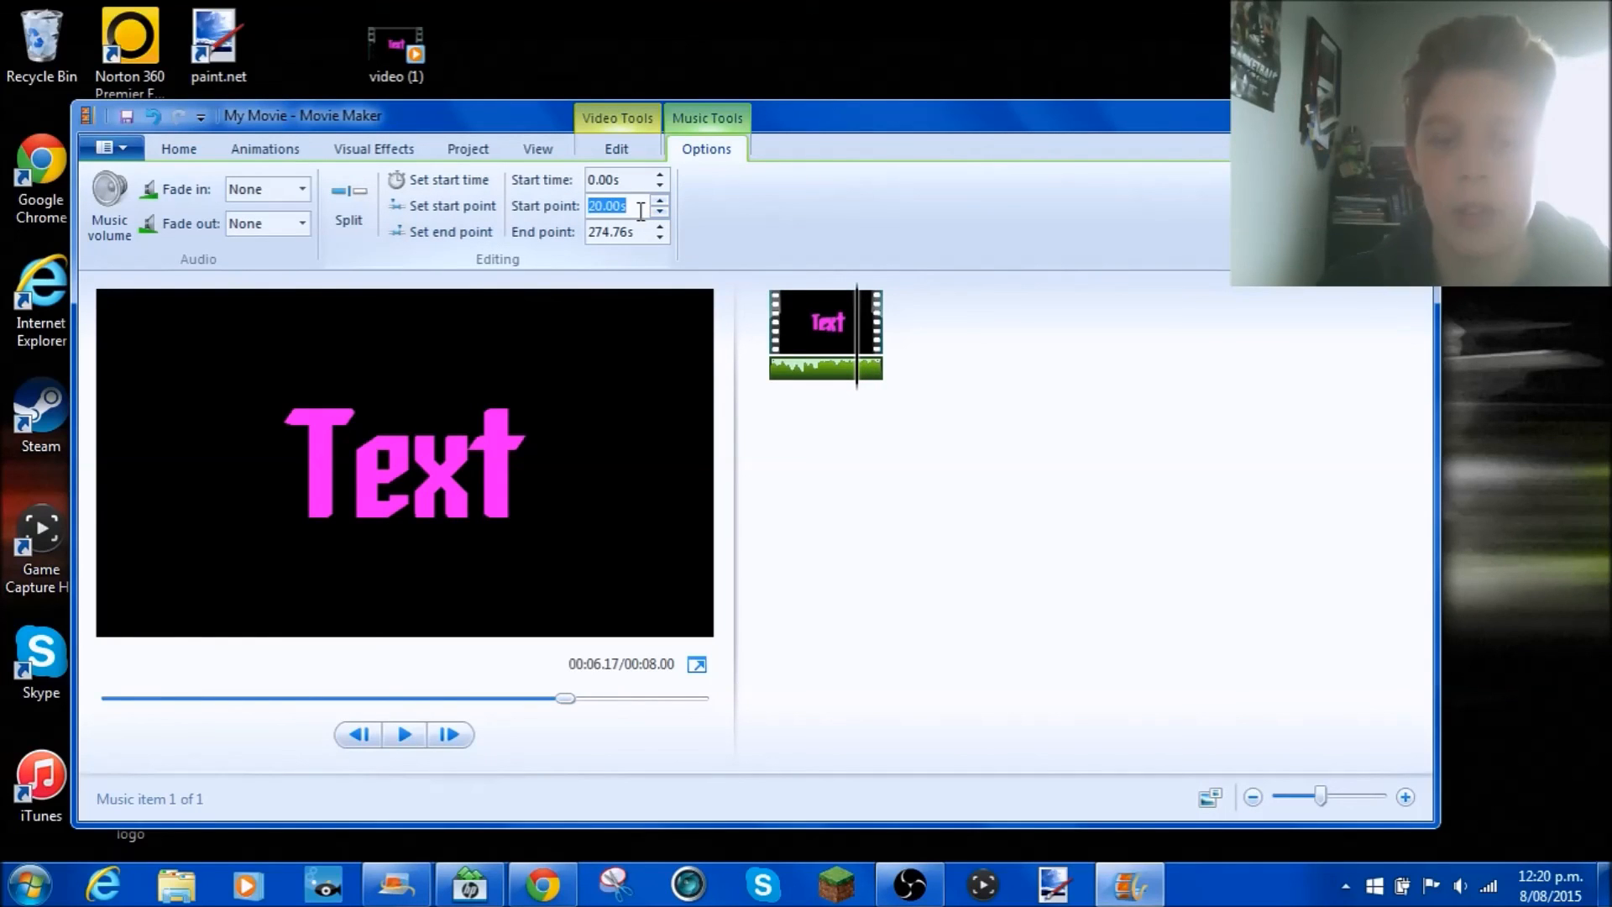
text(17)
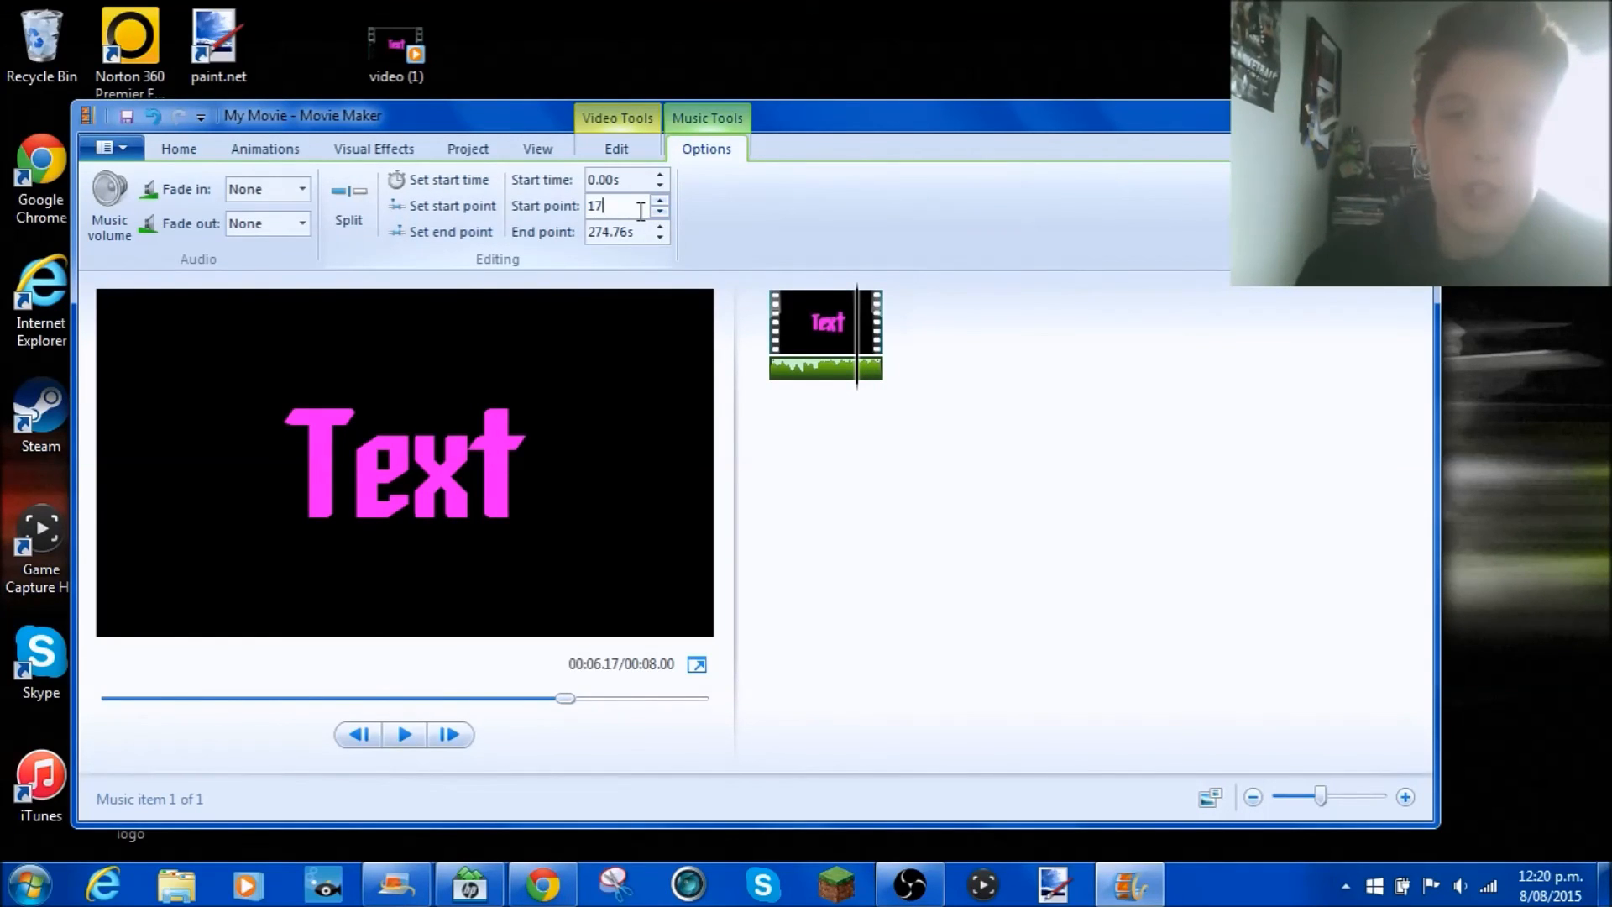
key(Return)
click(403, 742)
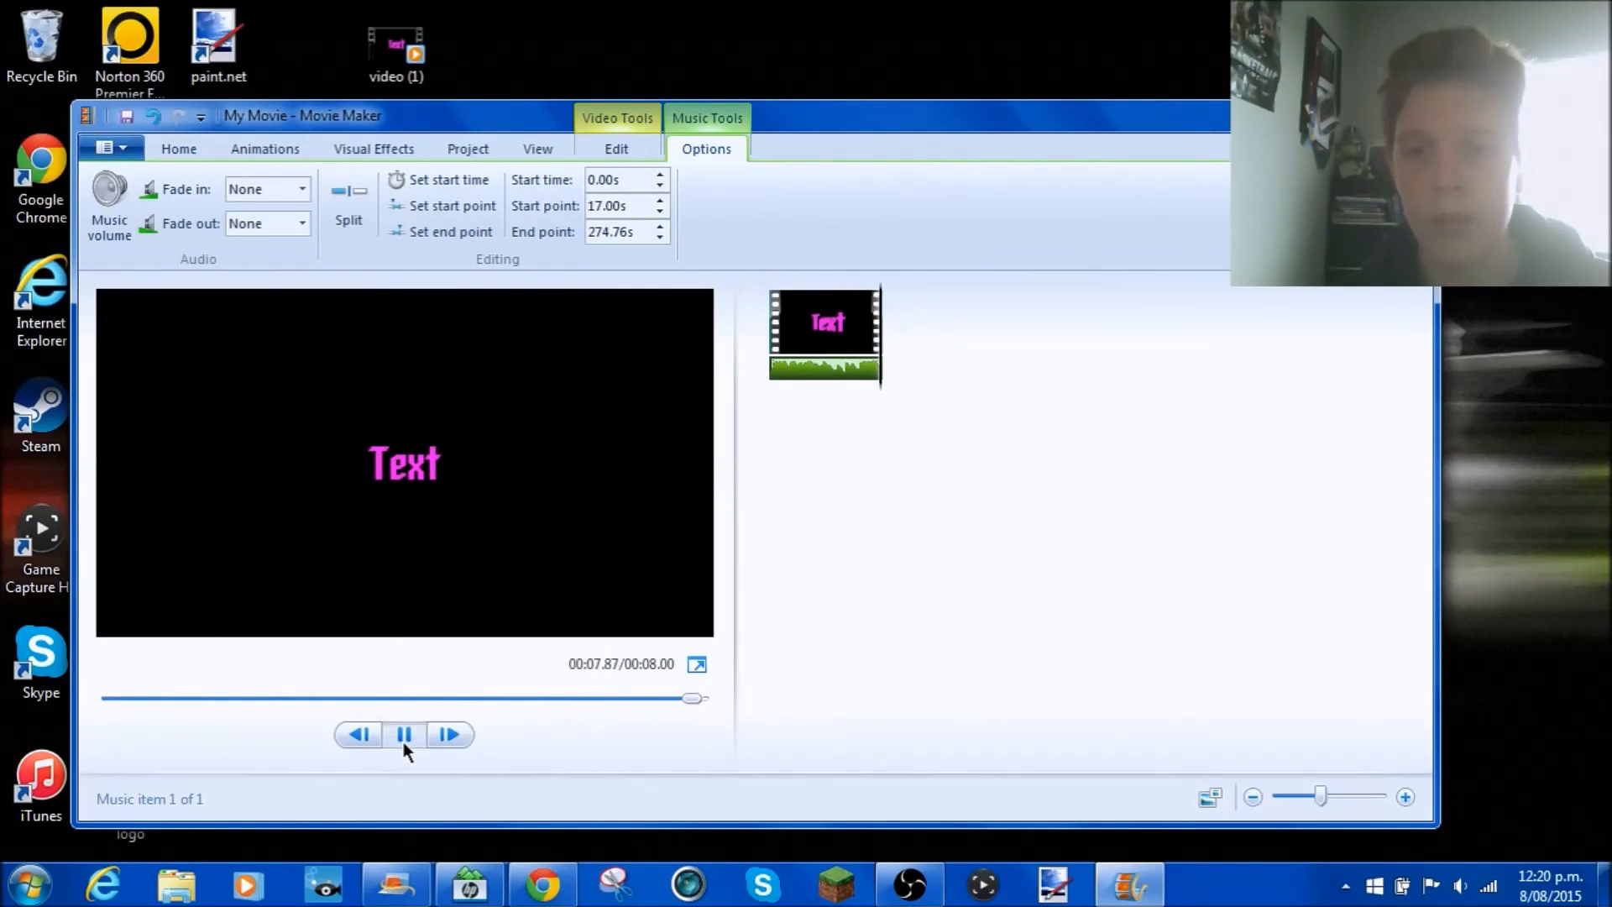
Set the music's start point to 18.5 seconds
click(640, 205)
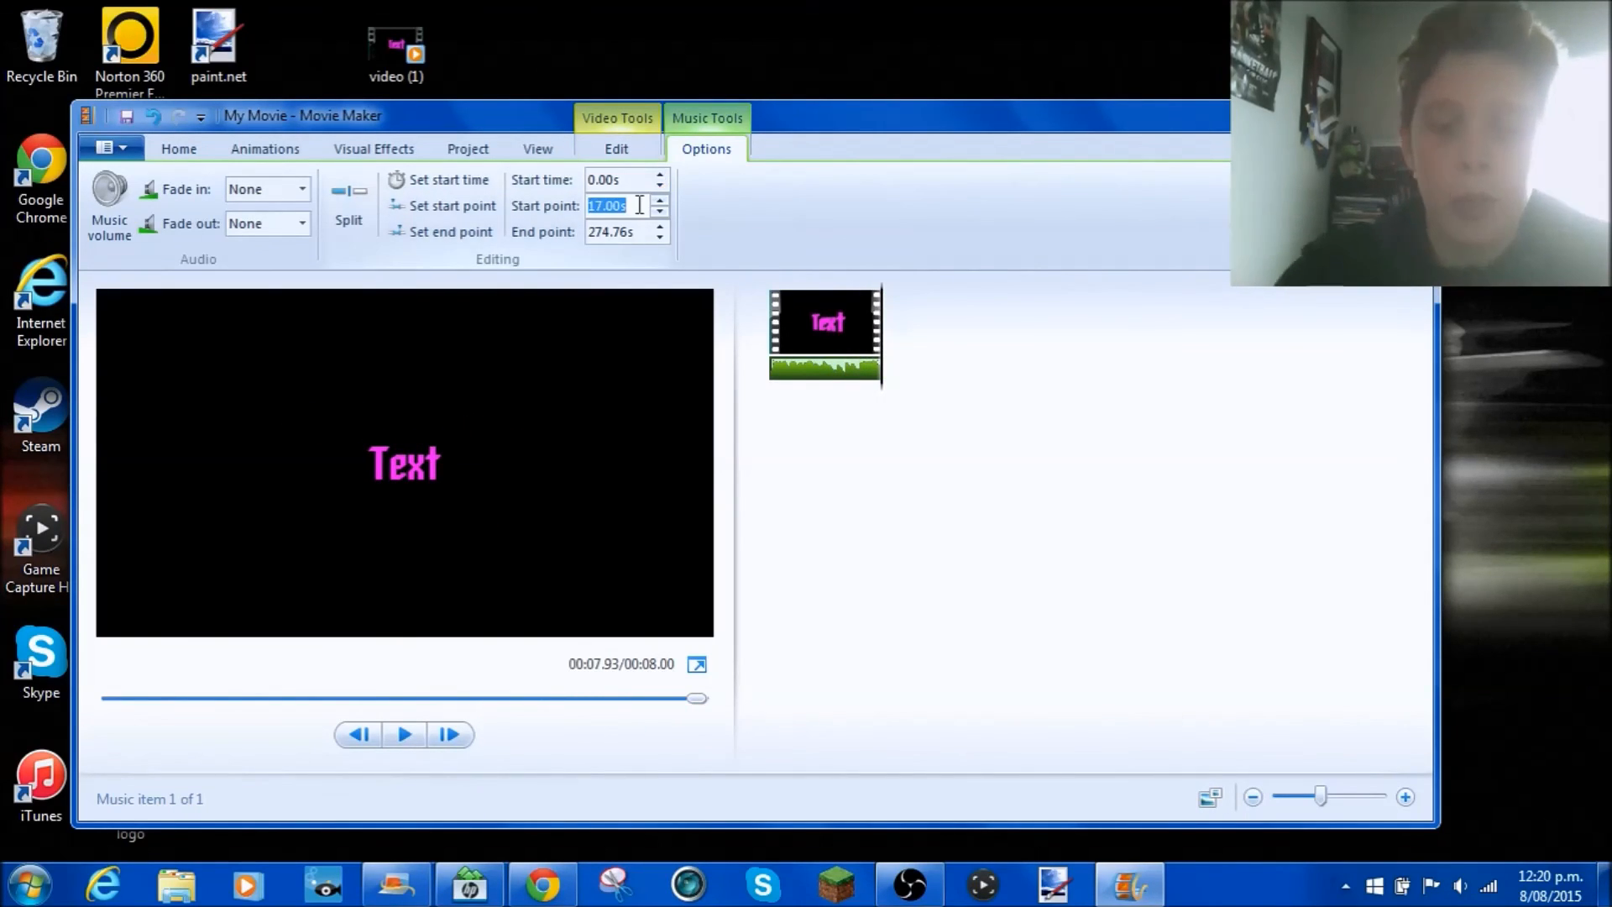
text(18.5)
key(Return)
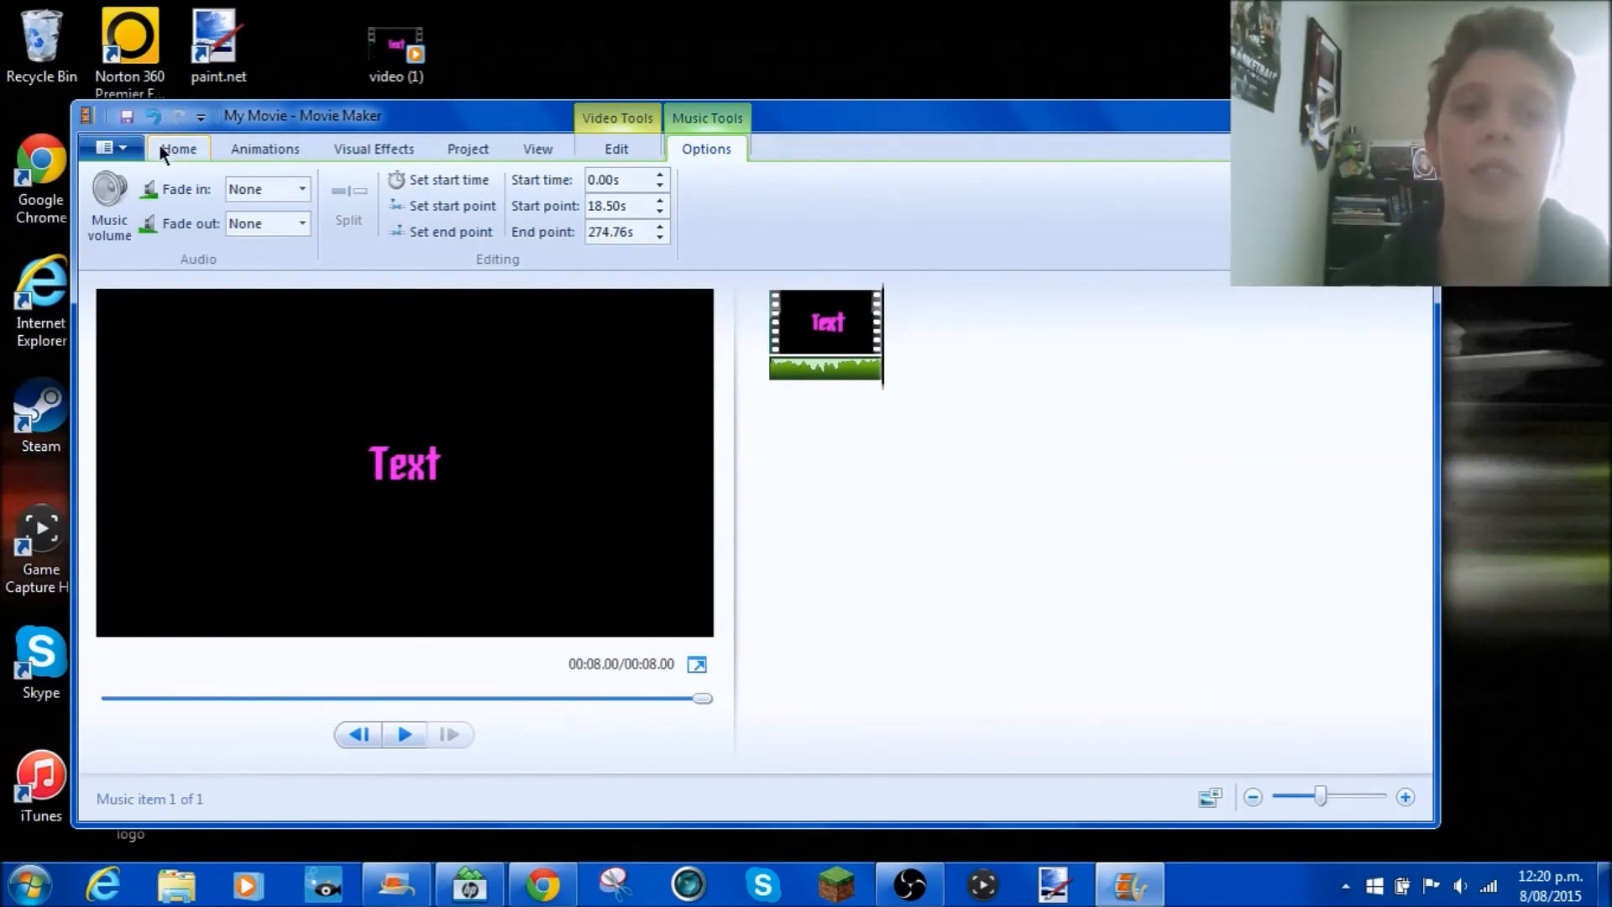
View the available formats for saving the movie and close the list without choosing one
click(126, 149)
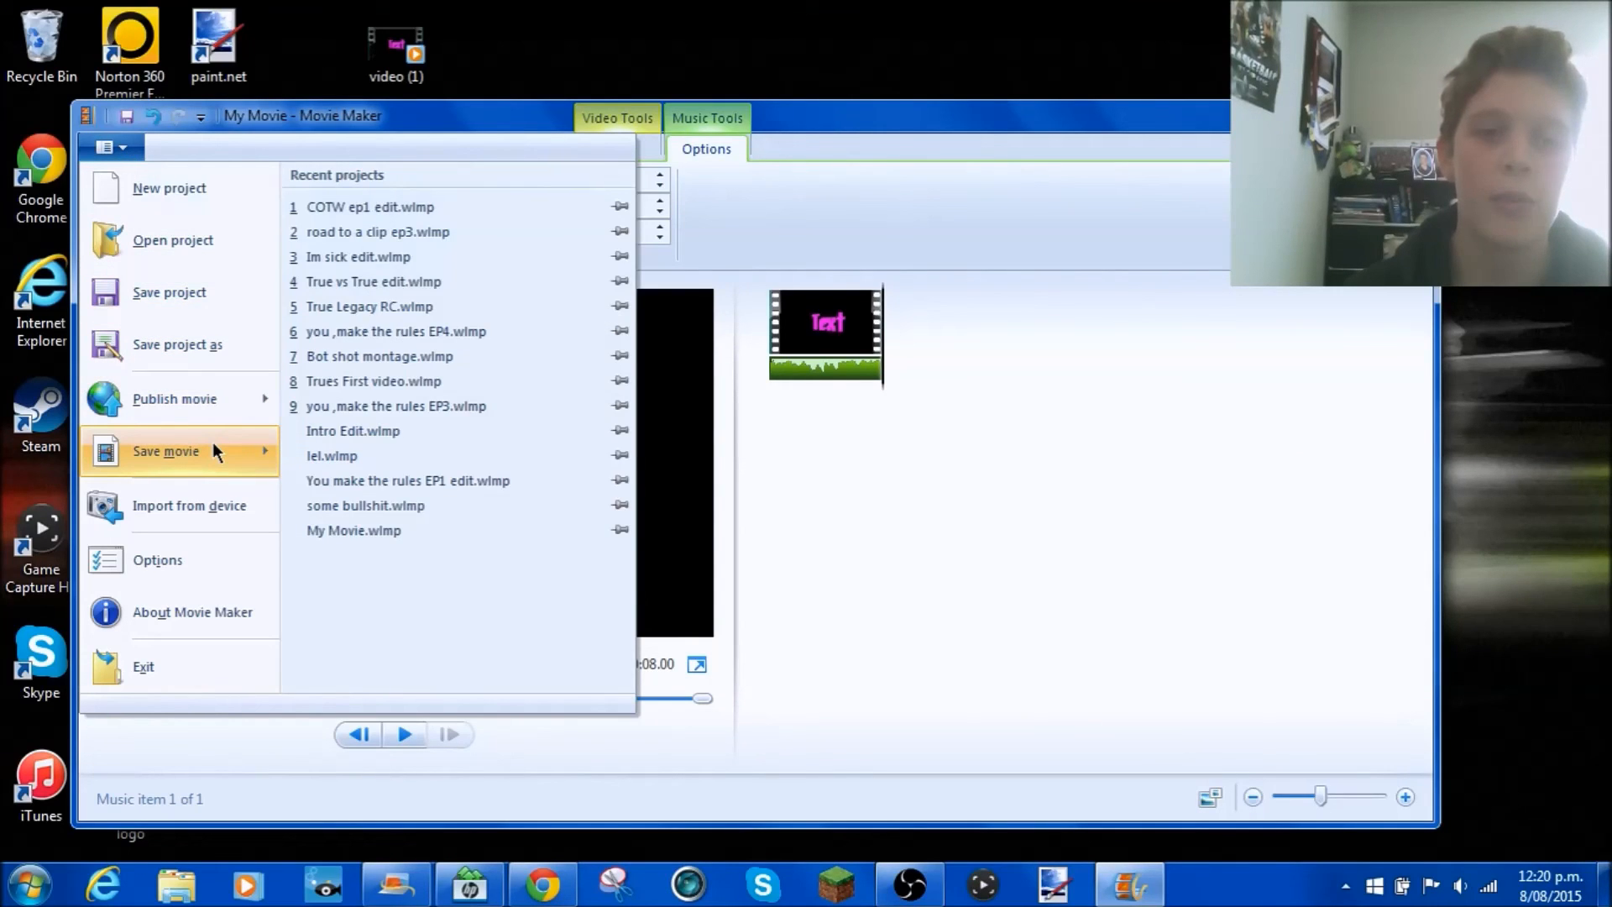
mouse_move(267, 389)
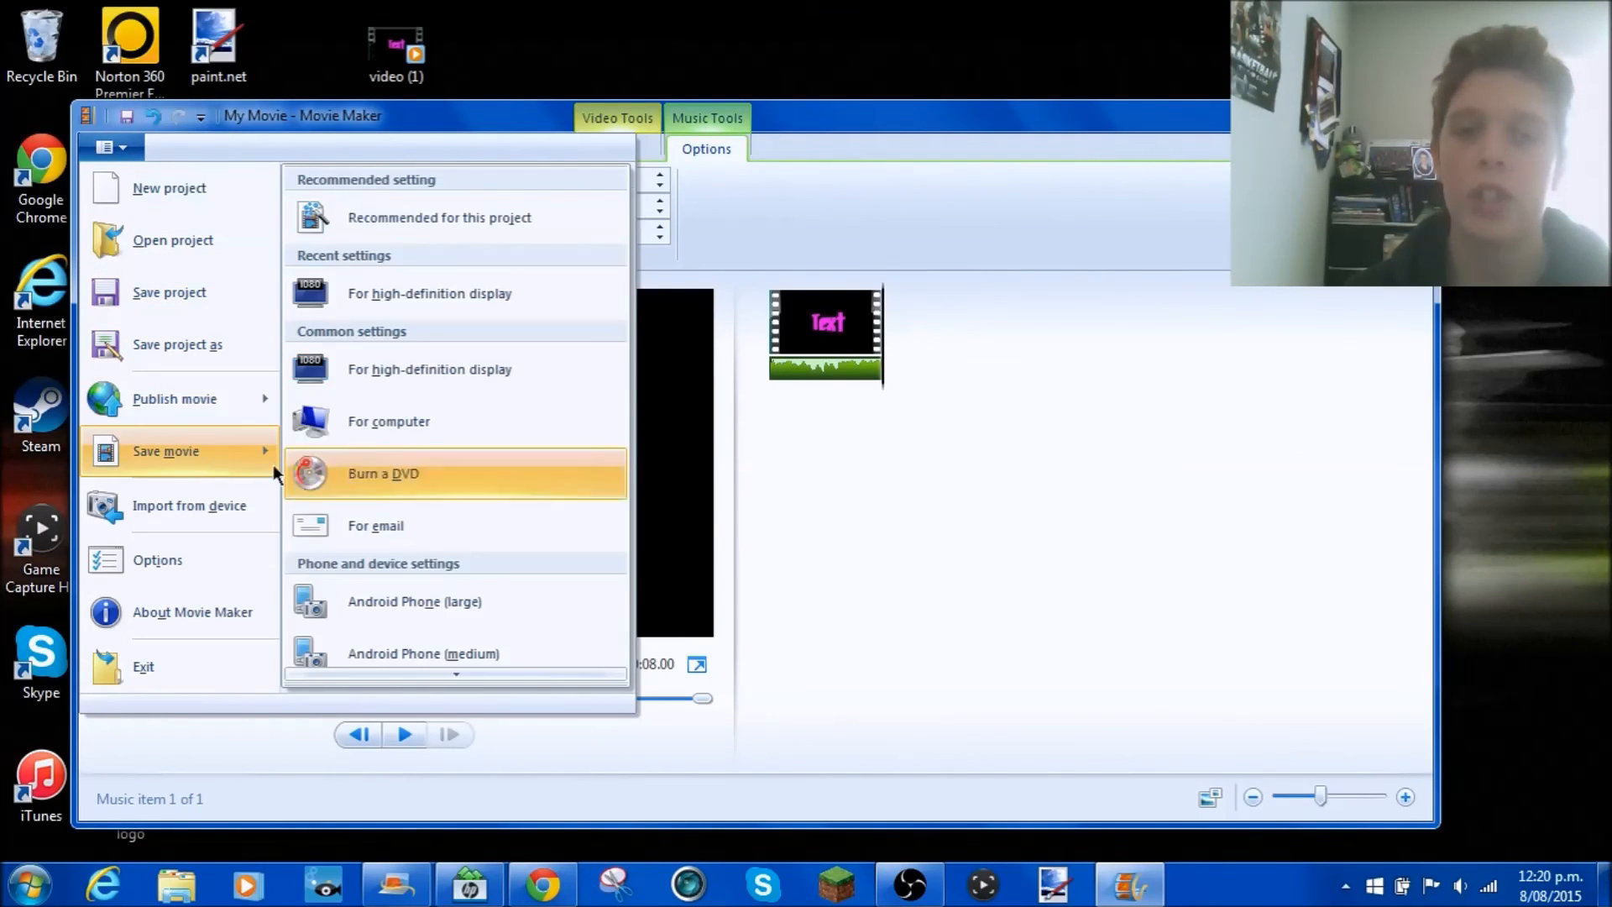
click(1028, 579)
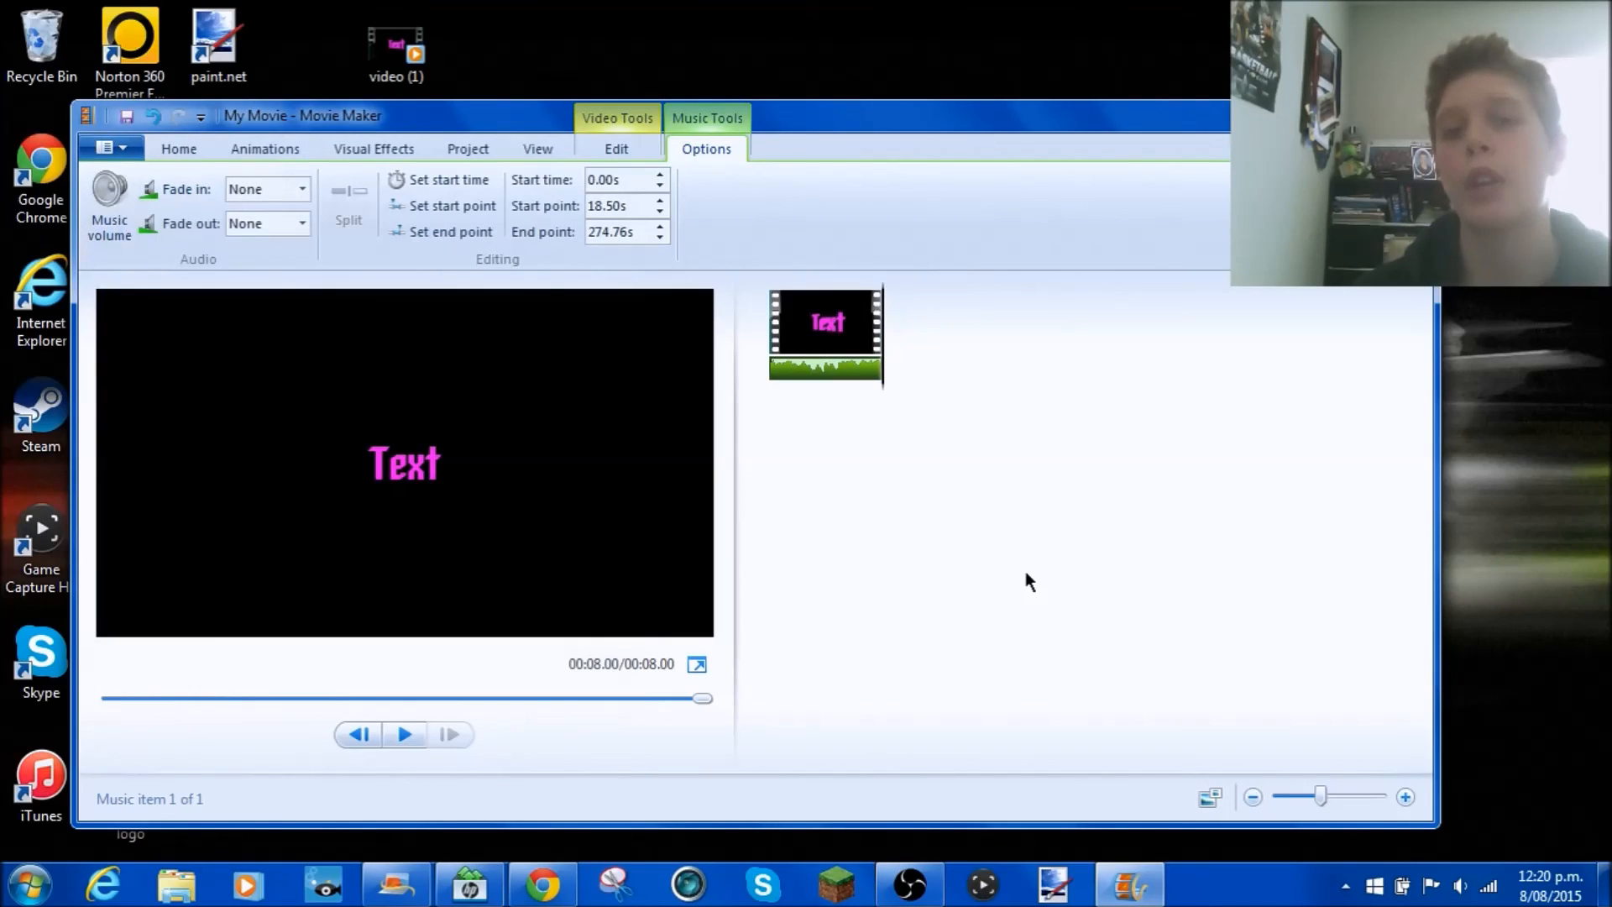